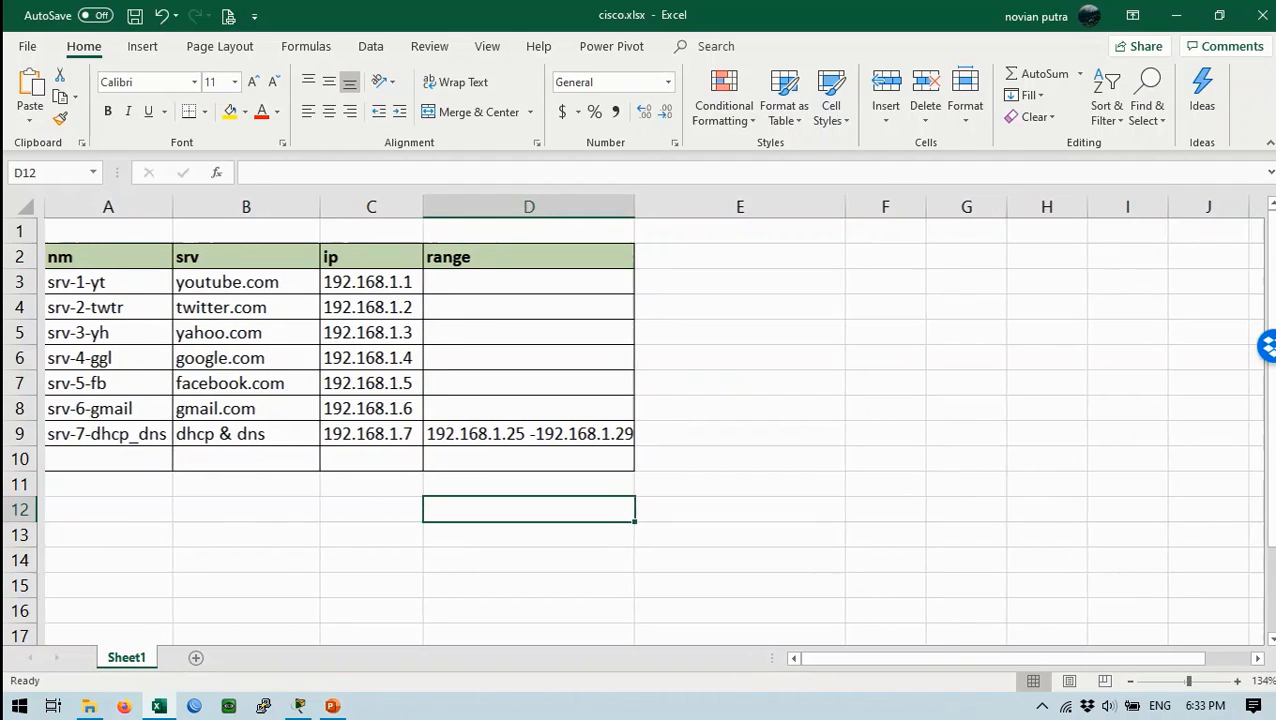
Step: Enter the IP address 192.168.1.1 in cell C11, below the ip column of the server table
click(101, 459)
click(101, 484)
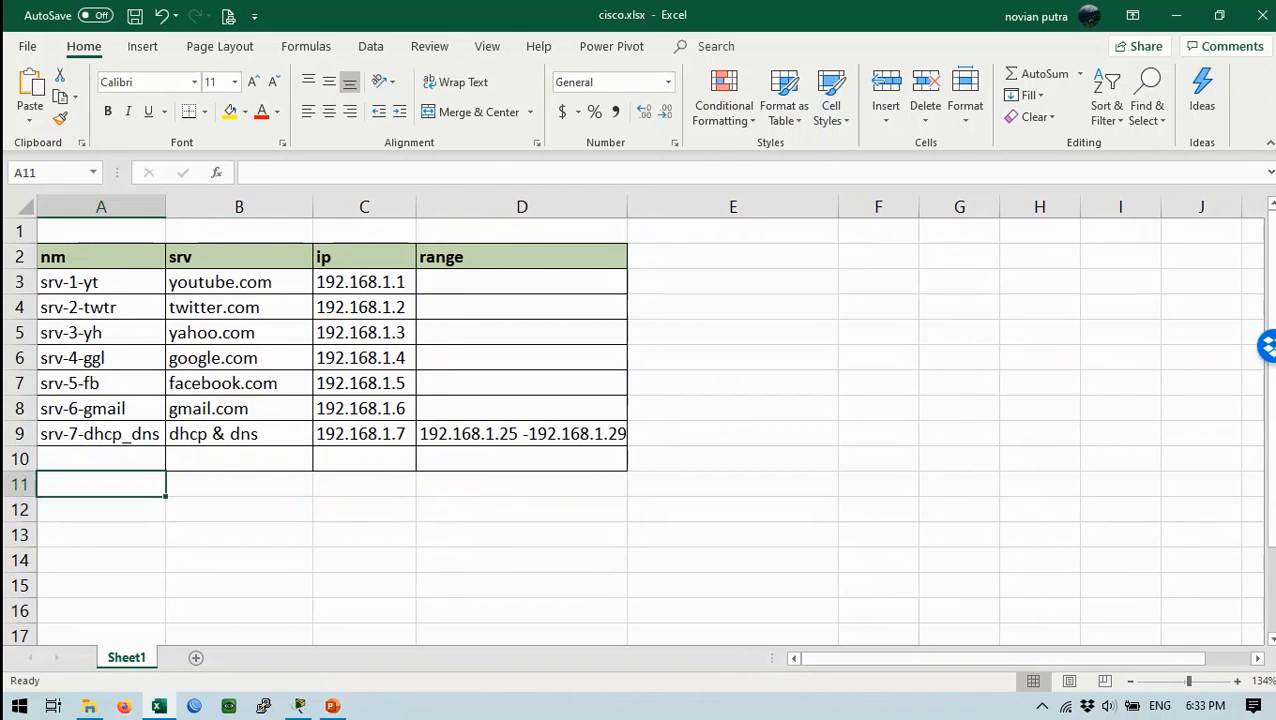
text(19)
key(BackSpace)
key(BackSpace)
key(Right)
key(Right)
text(1)
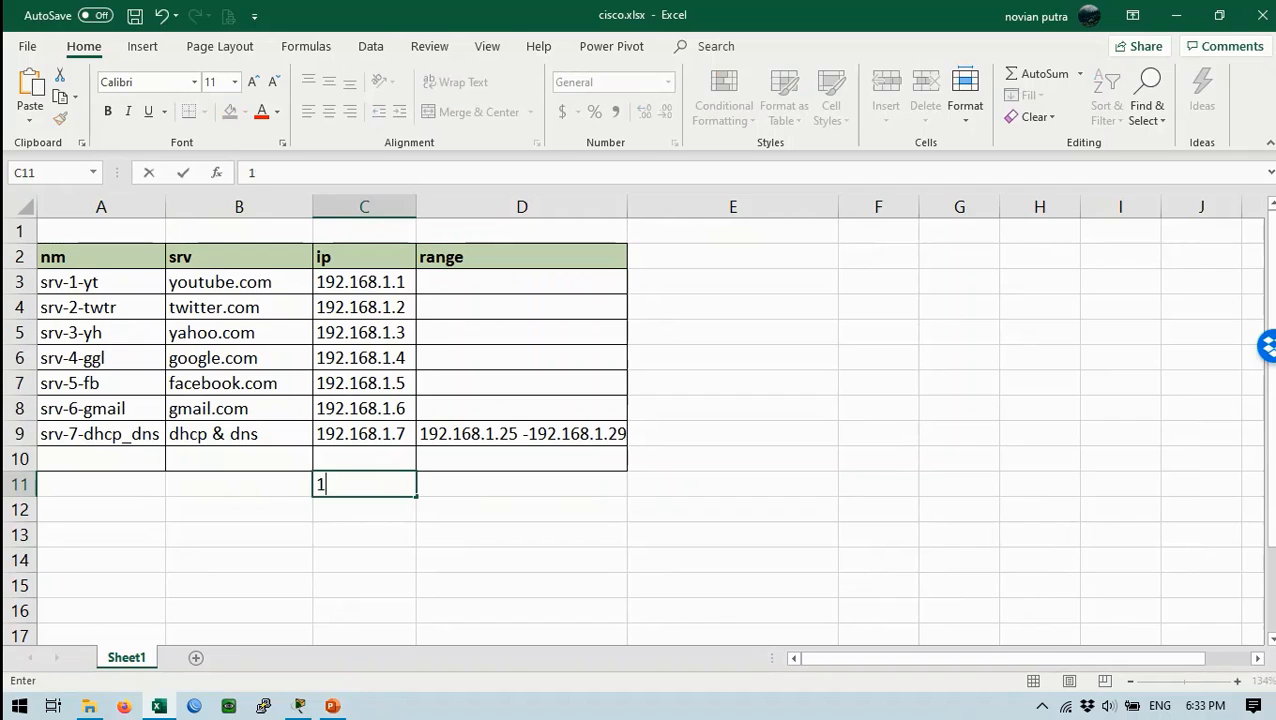
text(92.168.1)
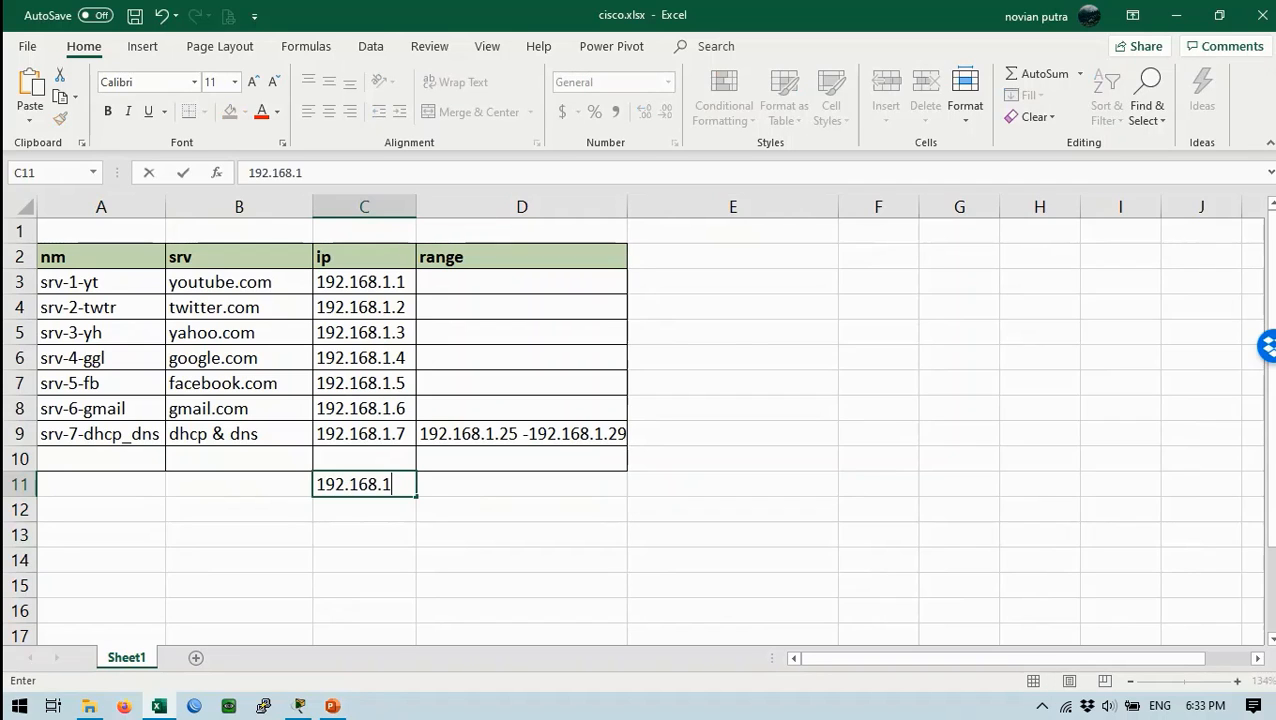
text(.1)
key(Right)
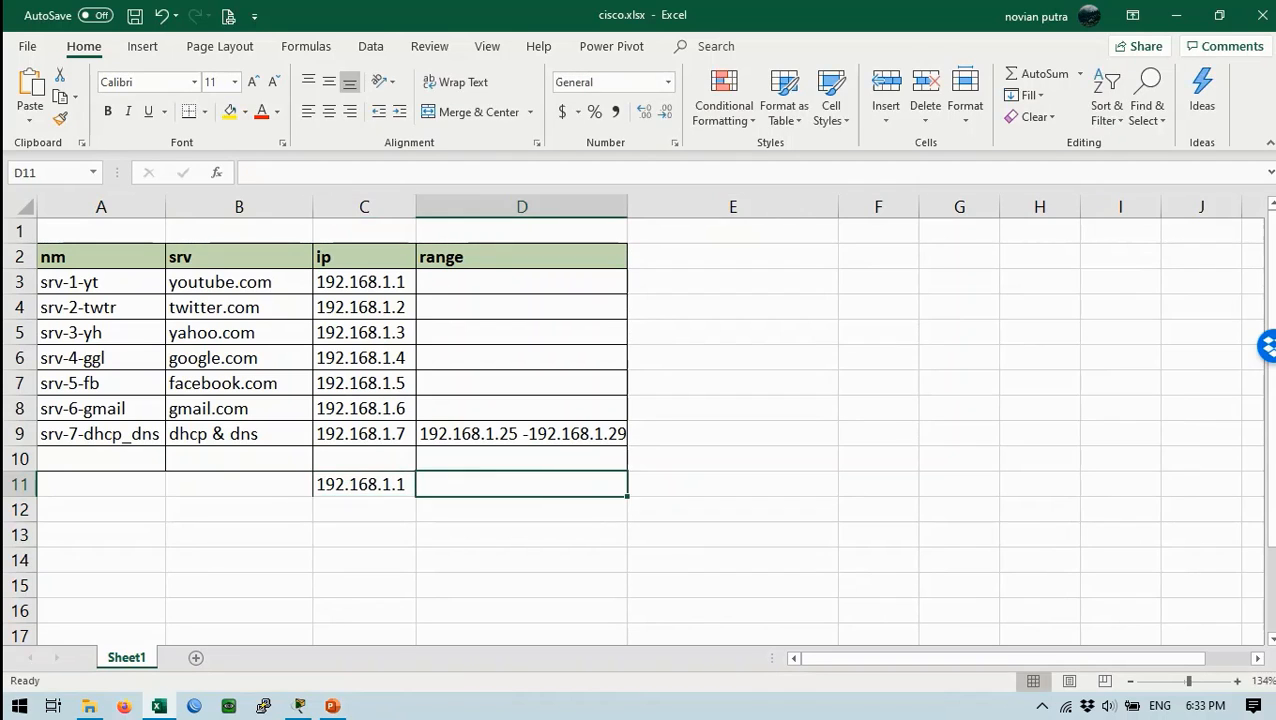
Step: Add the prefix length 27 in cell D11 and the subnet mask 255.255.255.224 in cell E11
text(27)
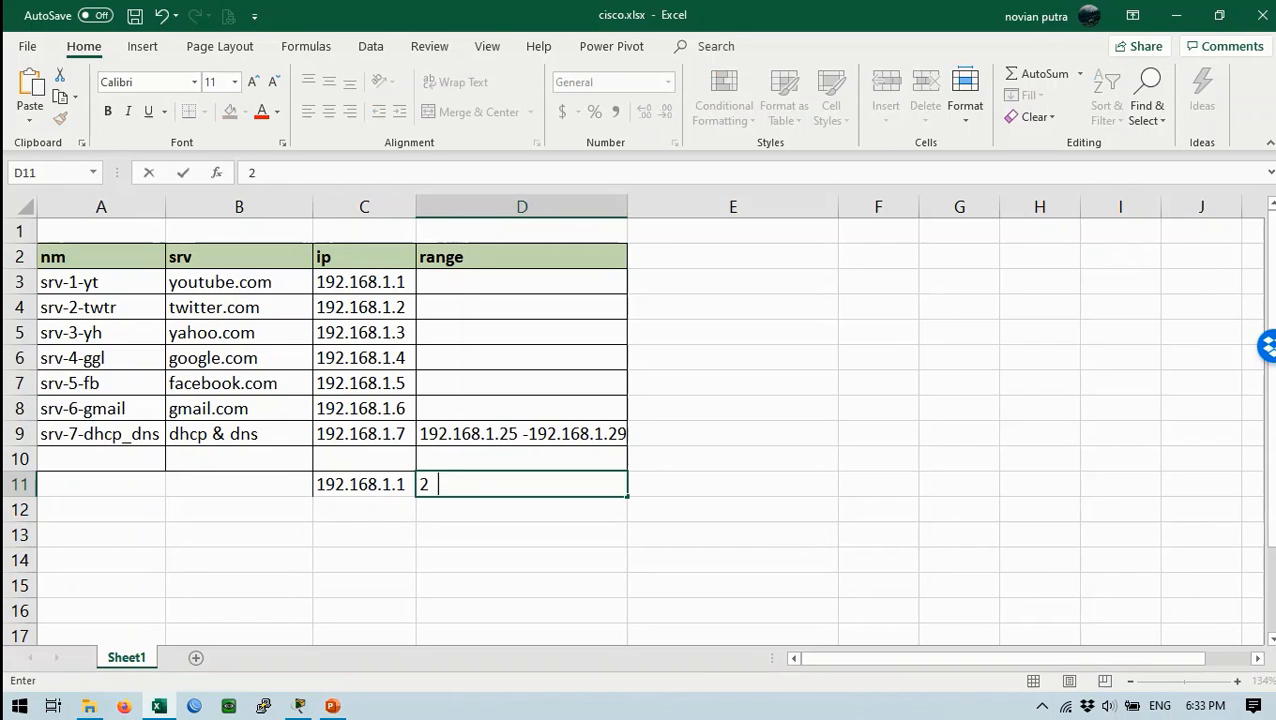
key(Right)
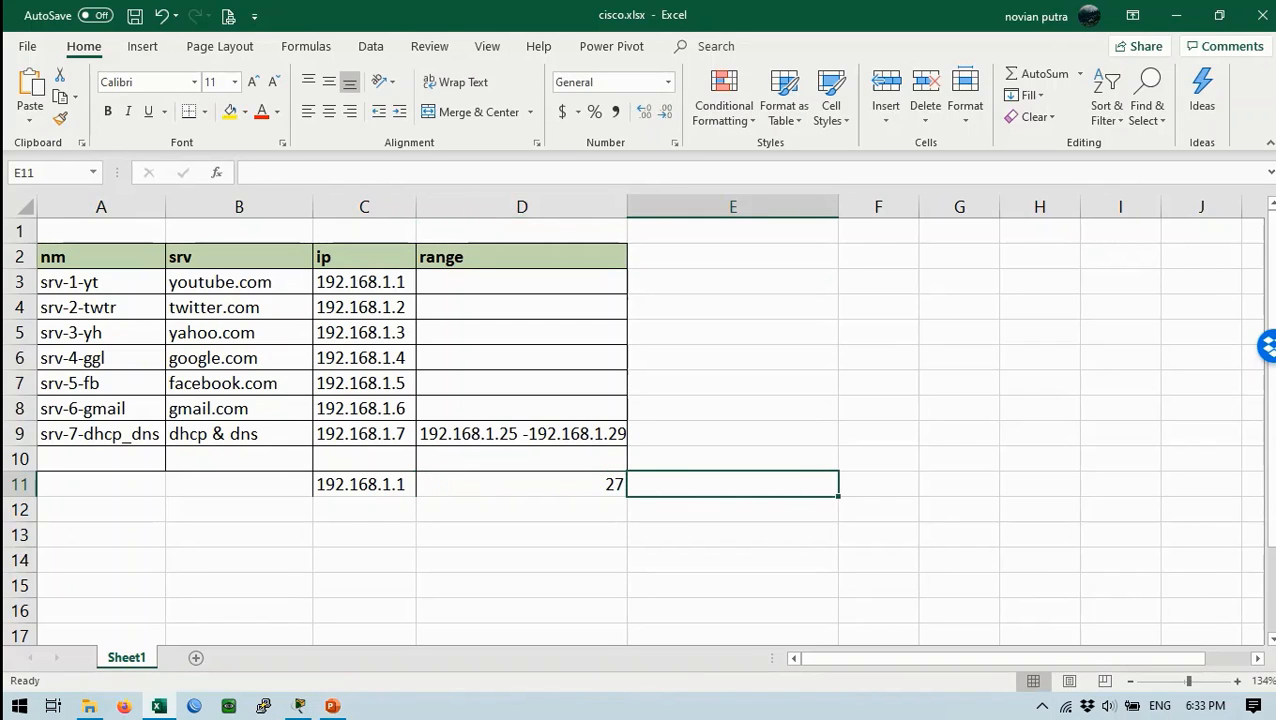
text(2)
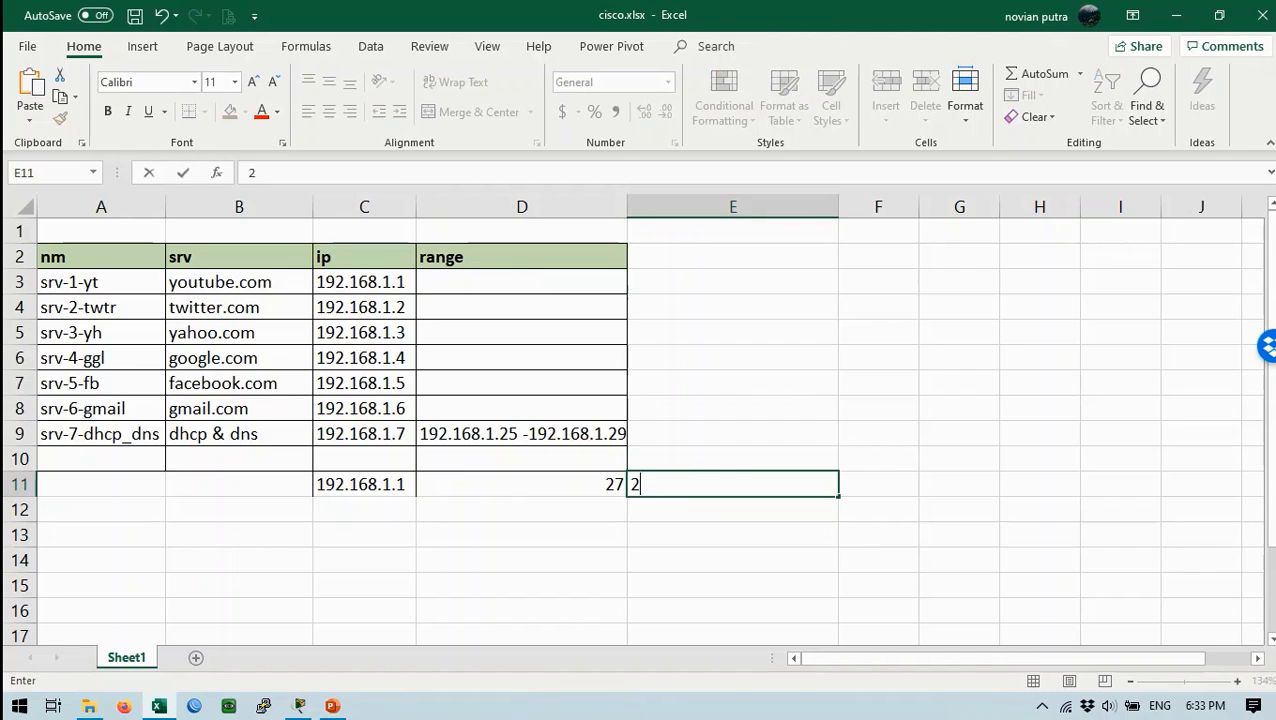
text(55.255.2)
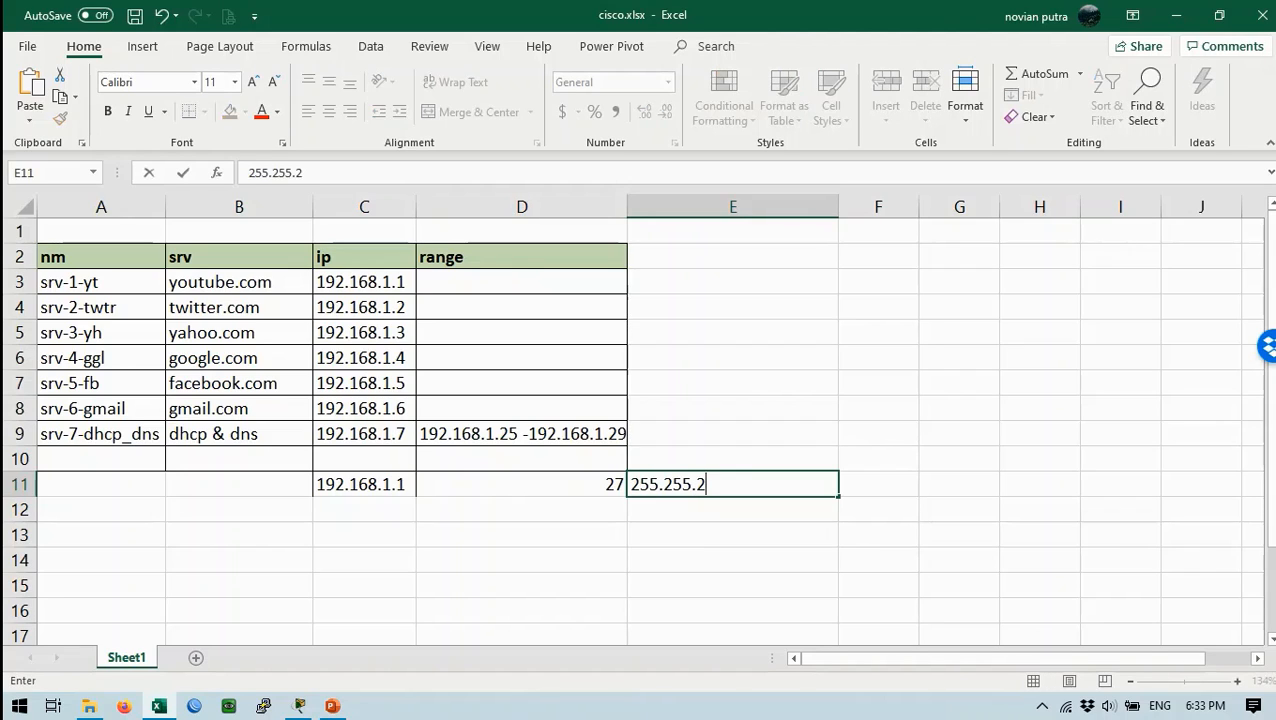
text(55.224)
key(Return)
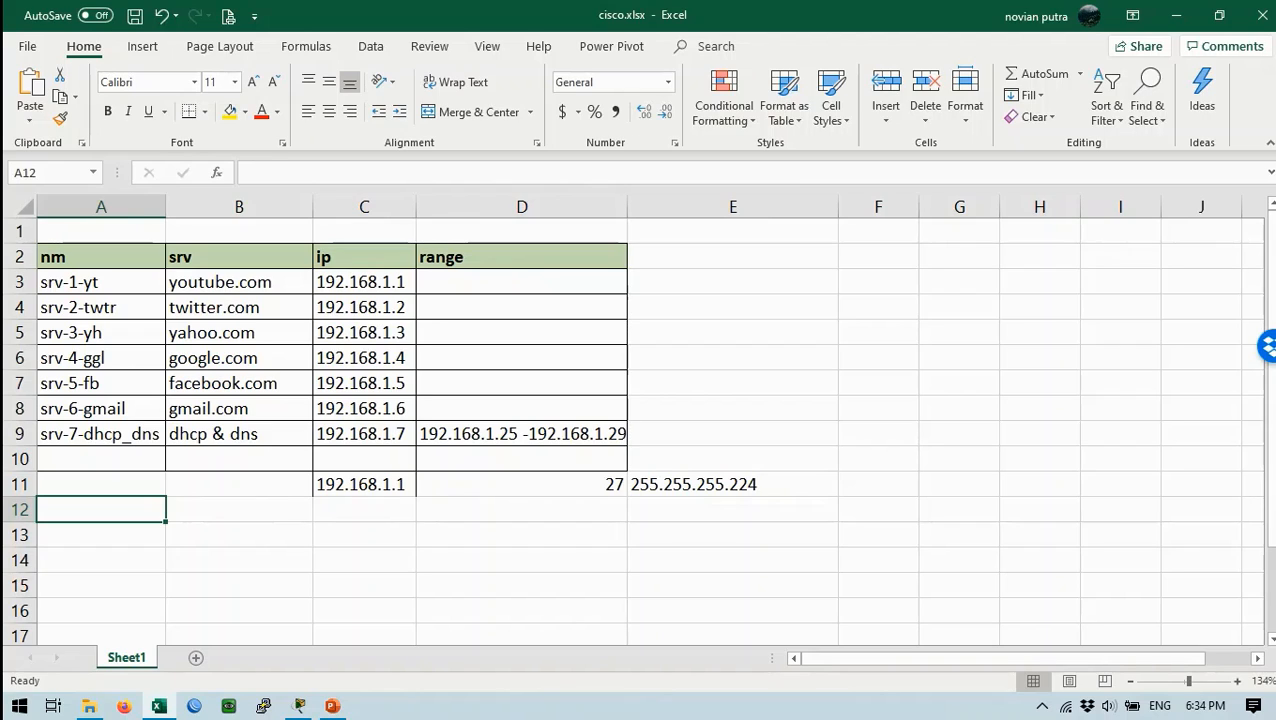
click(364, 433)
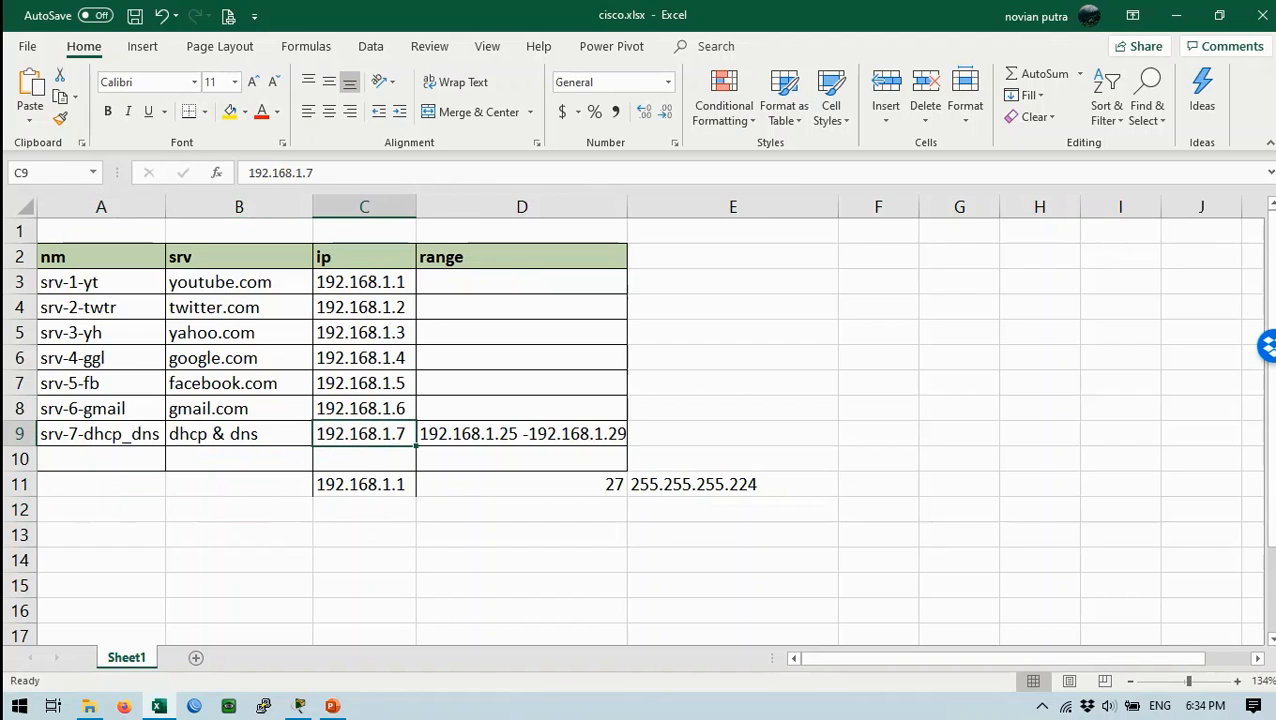
click(364, 458)
click(521, 433)
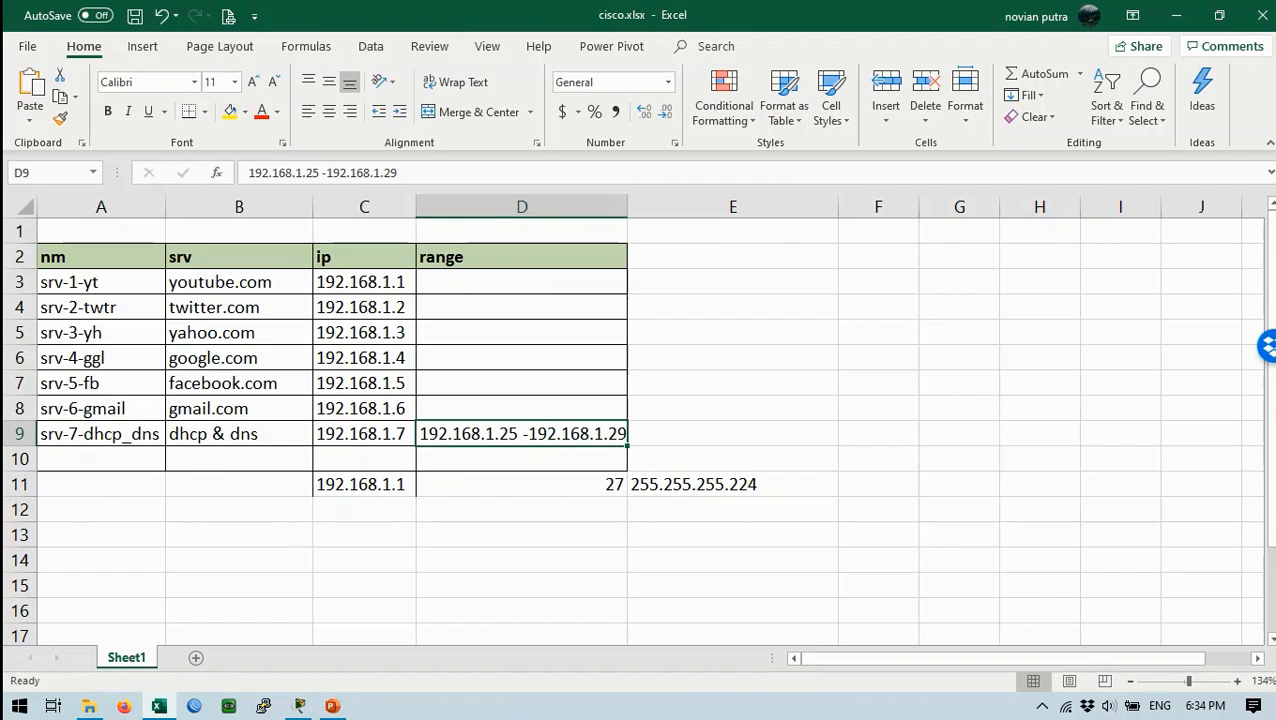
click(733, 433)
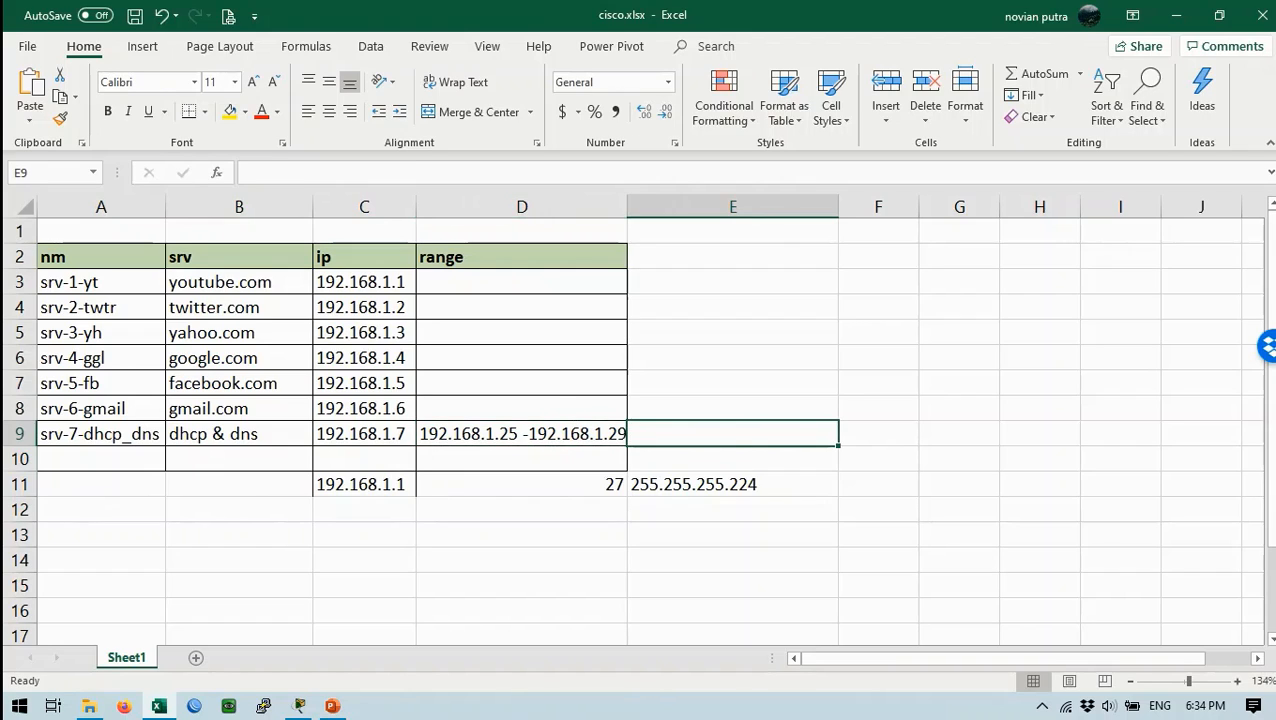
Step: Switch to Cisco Packet Tracer and place six Server-PT devices in a row across the upper part of the logical workspace
click(298, 706)
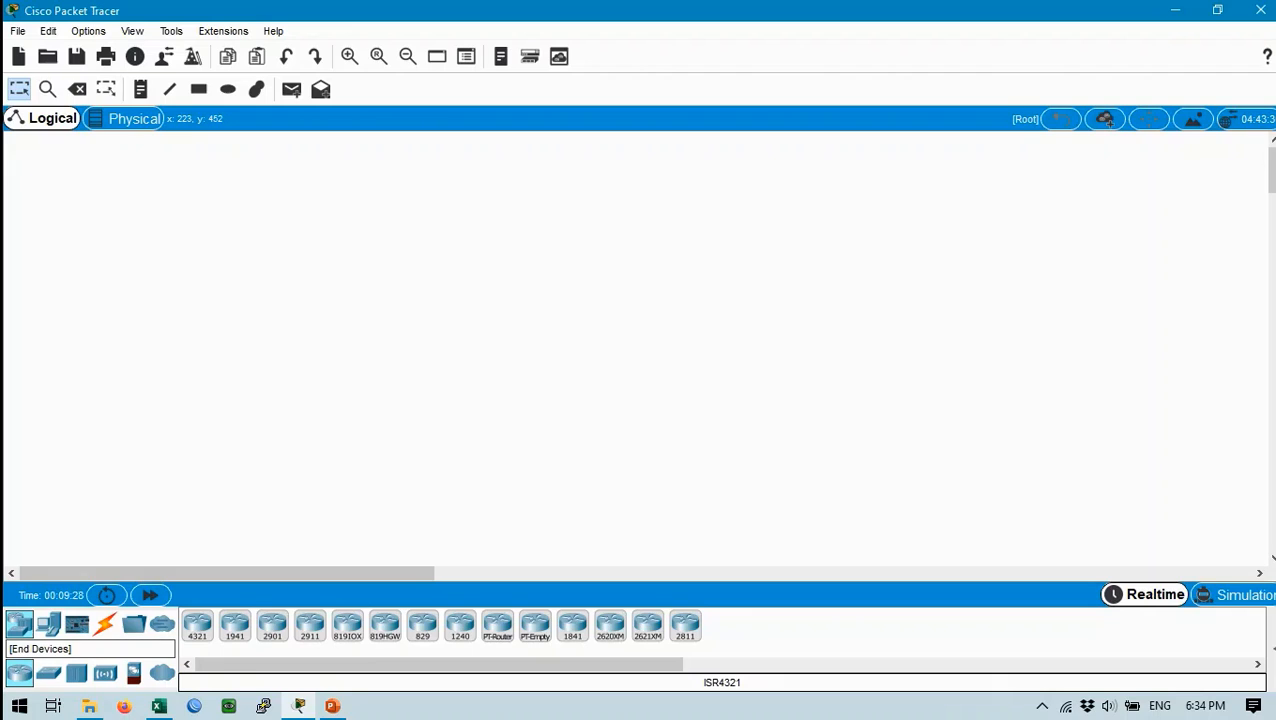
click(48, 624)
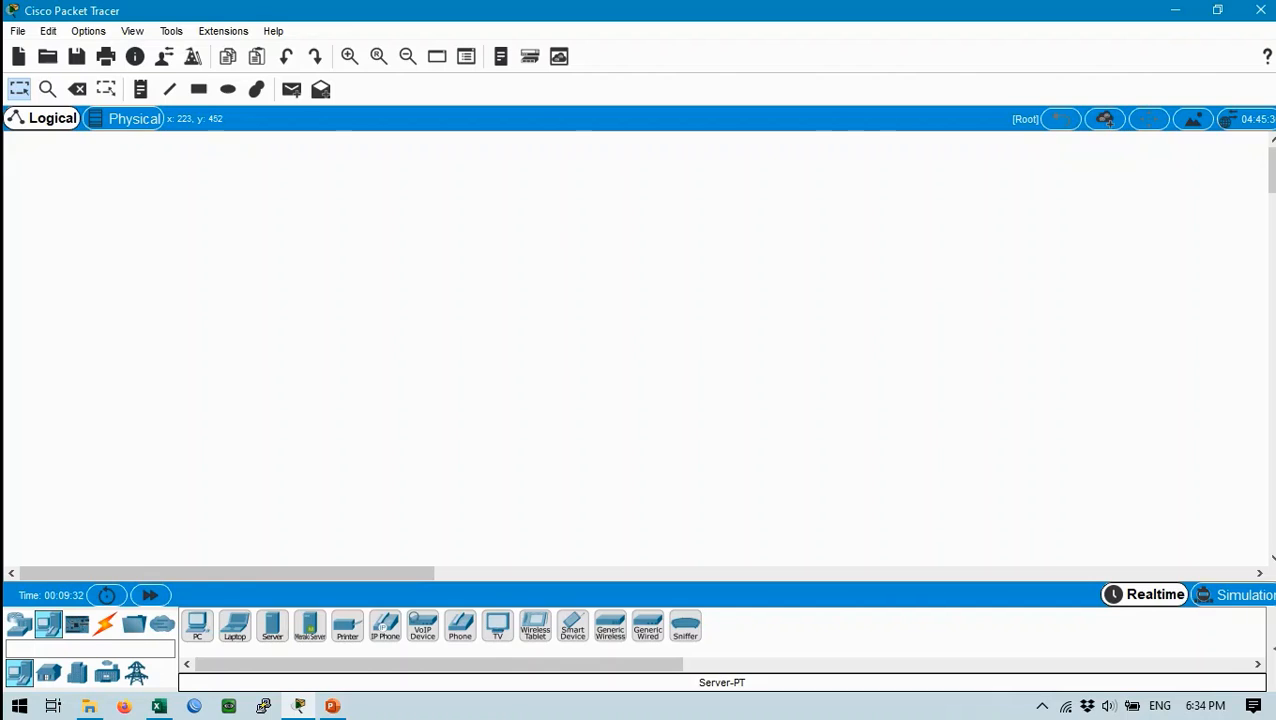
click(365, 195)
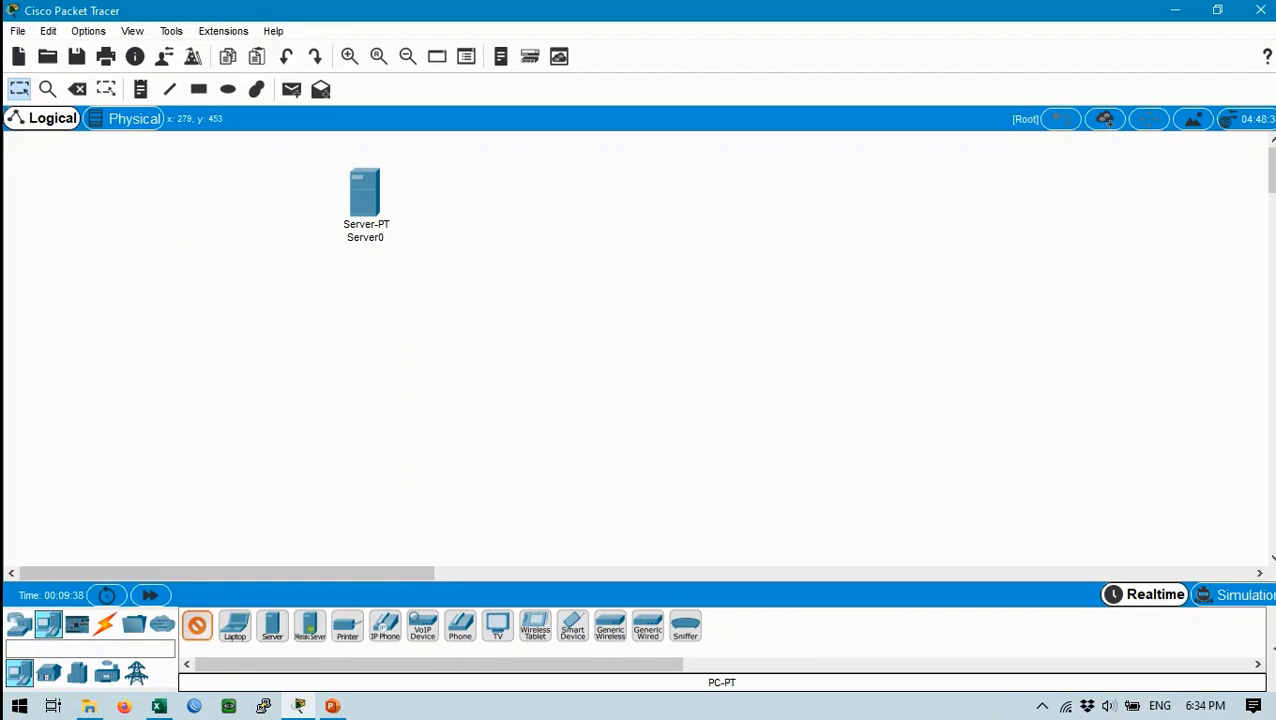
click(443, 204)
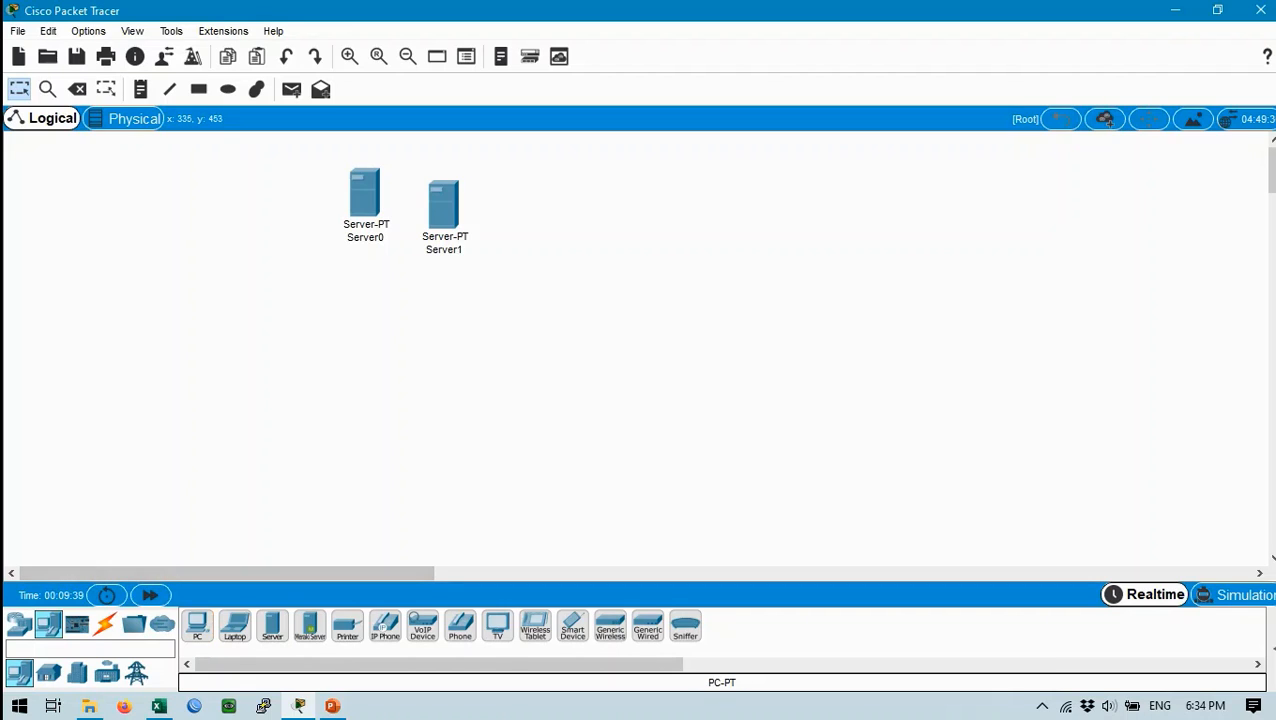
click(528, 212)
click(272, 625)
click(610, 205)
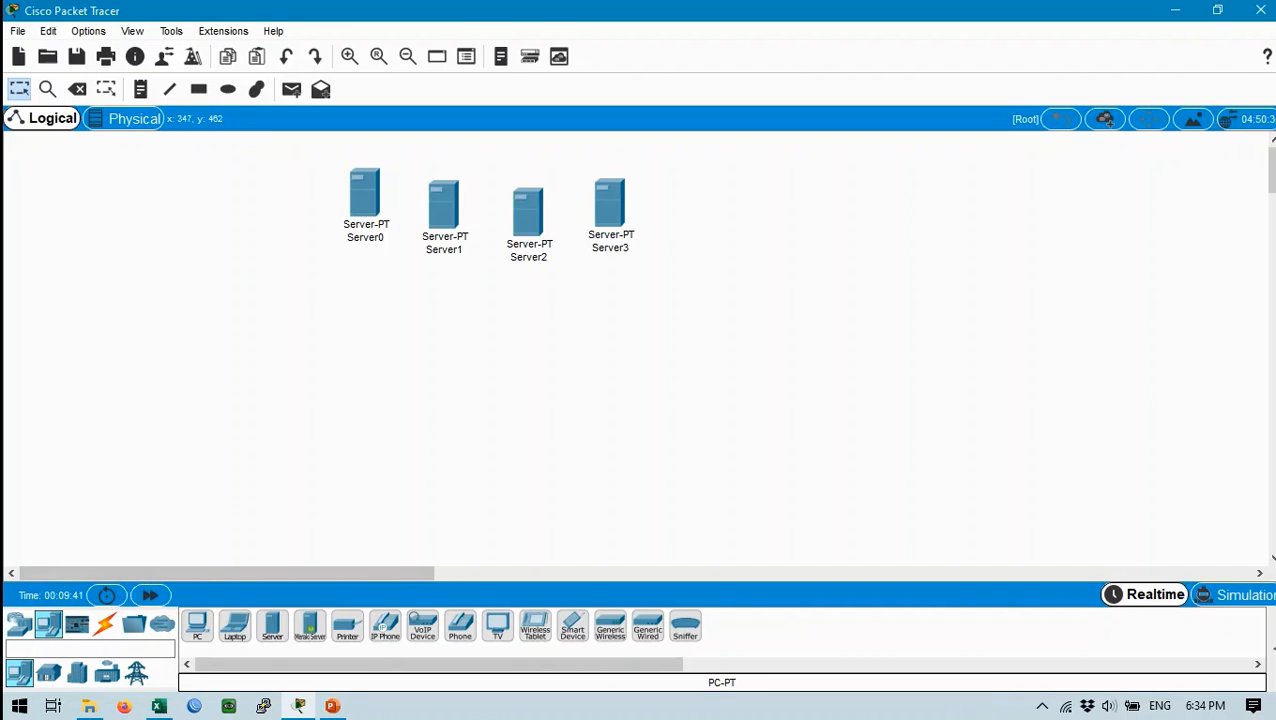
click(698, 203)
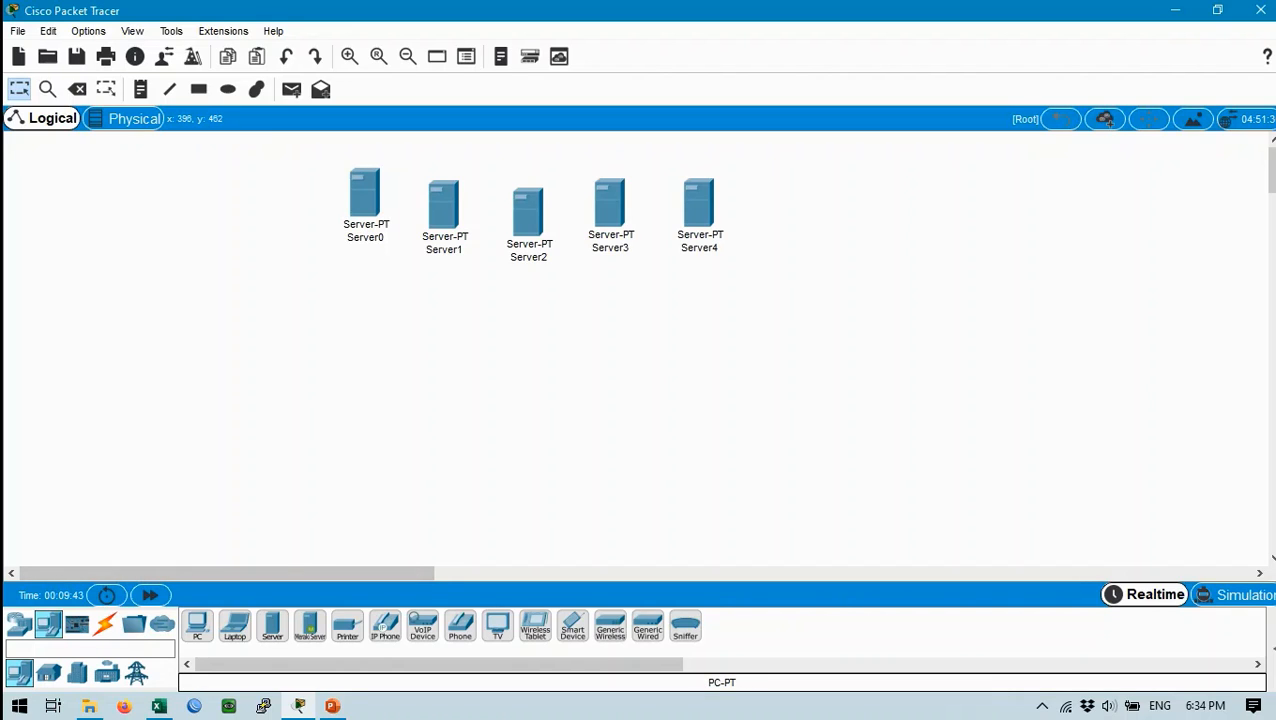
click(272, 625)
click(700, 252)
drag(700, 255, 781, 192)
drag(443, 205, 418, 193)
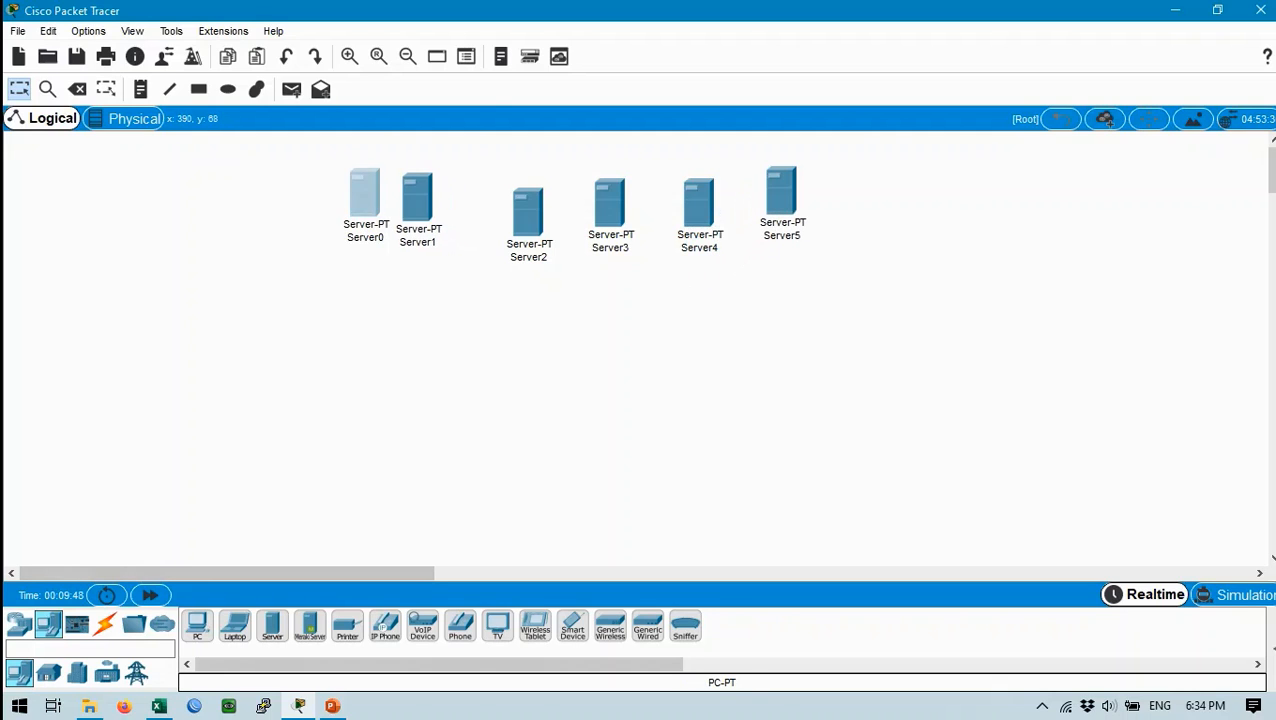
Step: Set Server0's display name to srv-1-yt, copying the name from cell A3 of the Excel server list
double_click(364, 193)
click(340, 127)
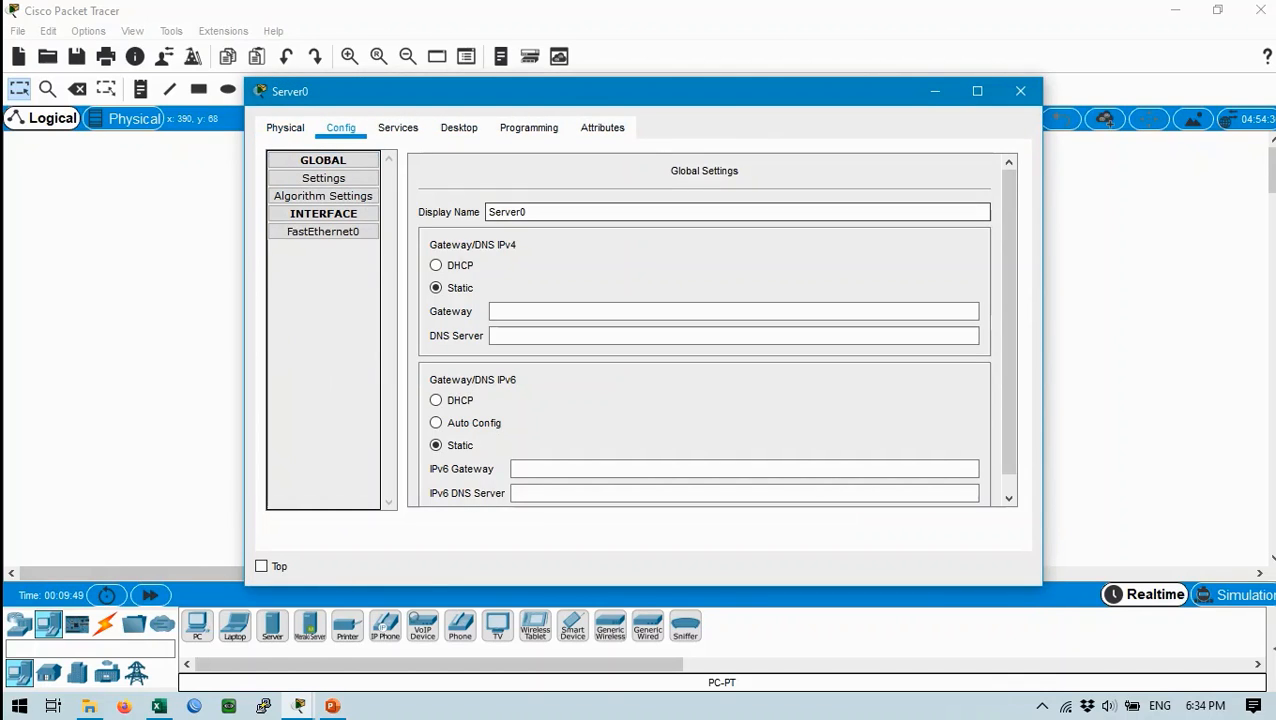
double_click(507, 212)
text(srv-)
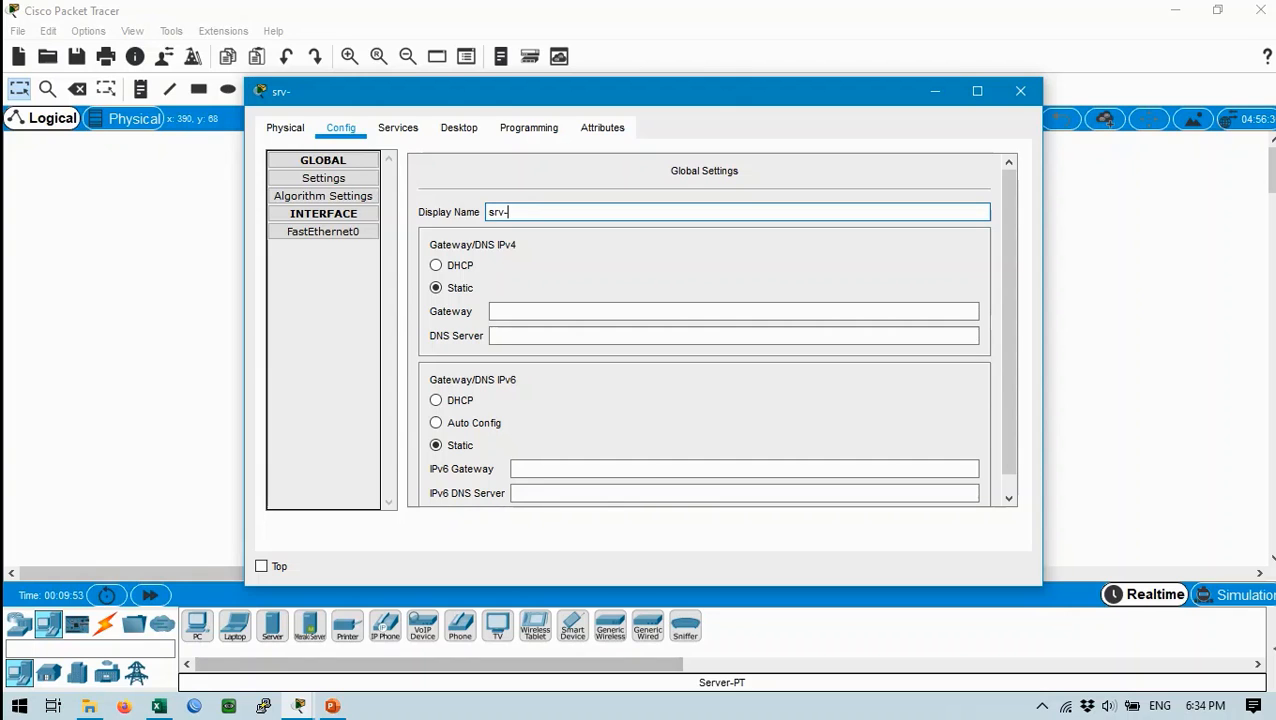
click(159, 706)
click(100, 282)
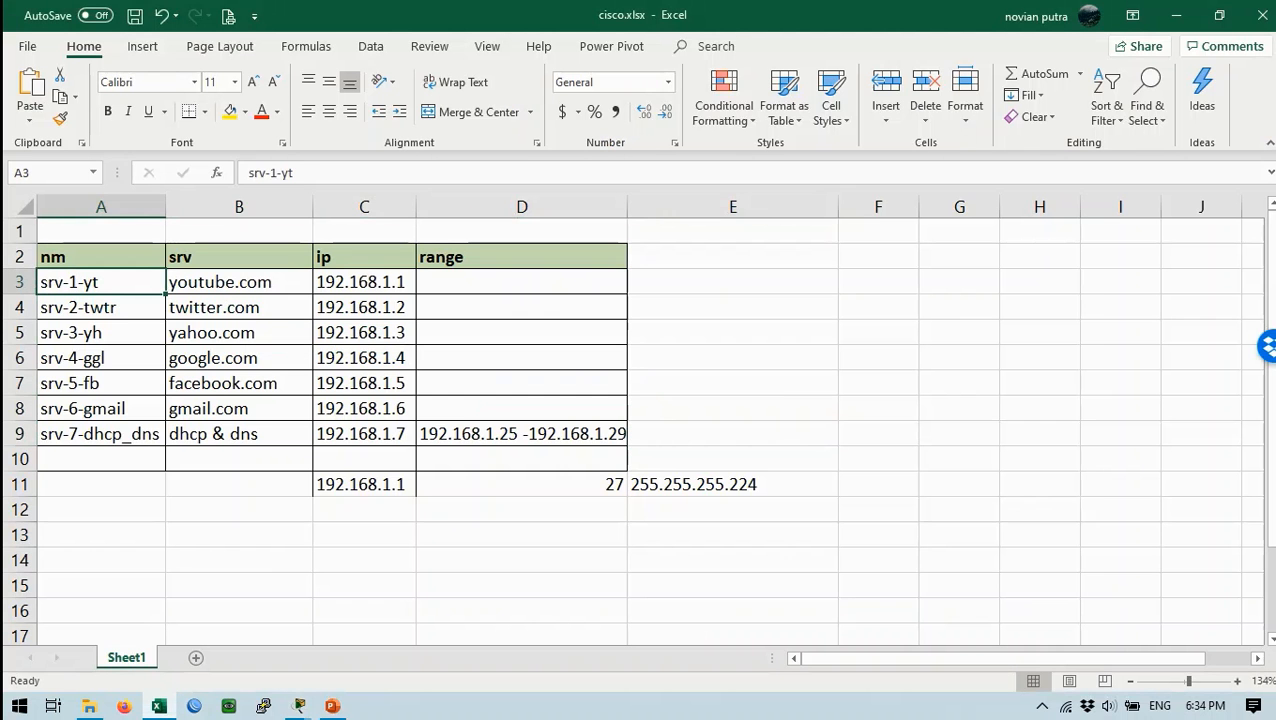
drag(295, 173, 247, 173)
key(ctrl+c)
click(1176, 15)
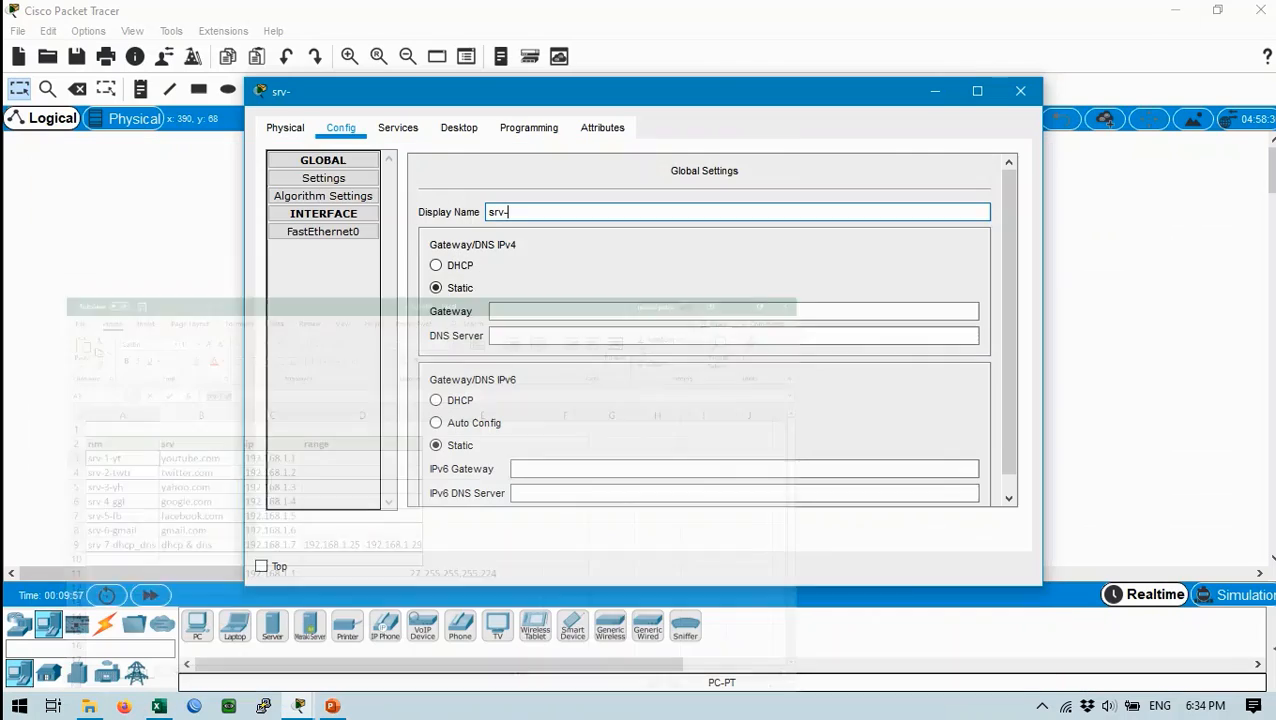
key(ctrl+a)
key(ctrl+v)
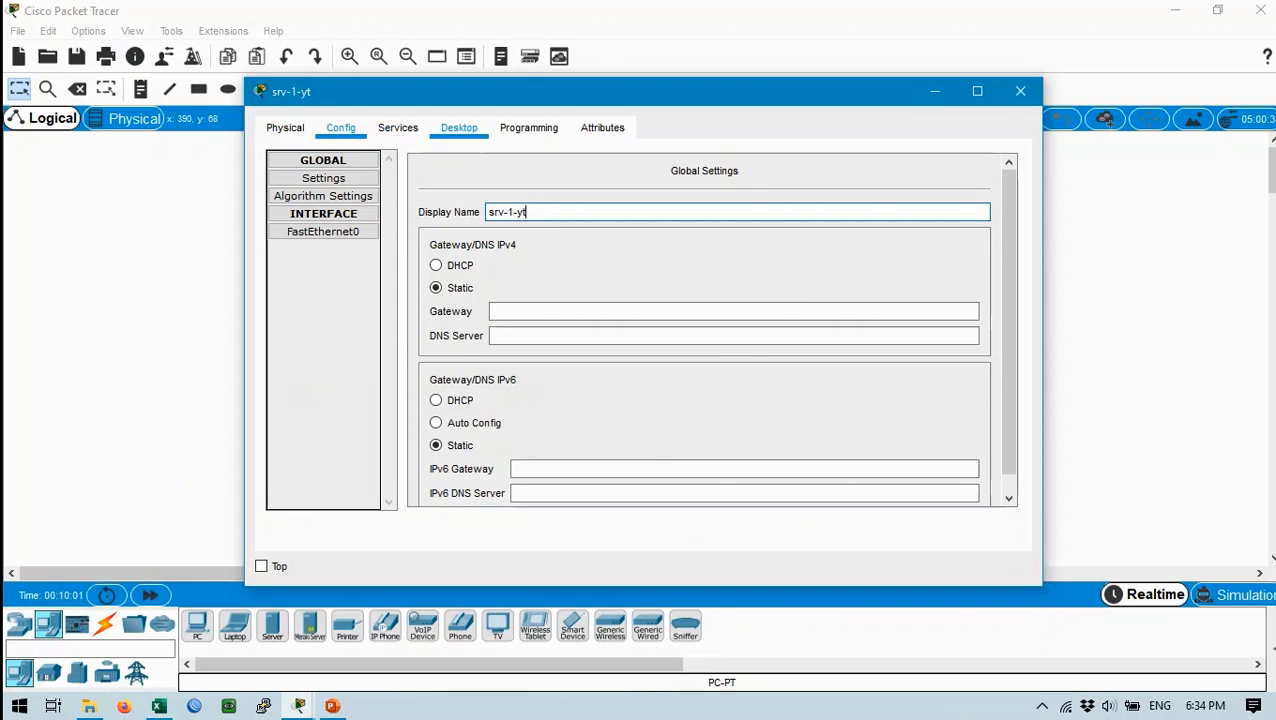
Step: Give srv-1-yt the static IP address 192.168.1.1 with subnet mask 255.255.255.224, and move it farther from Server1
click(459, 128)
click(336, 192)
click(620, 178)
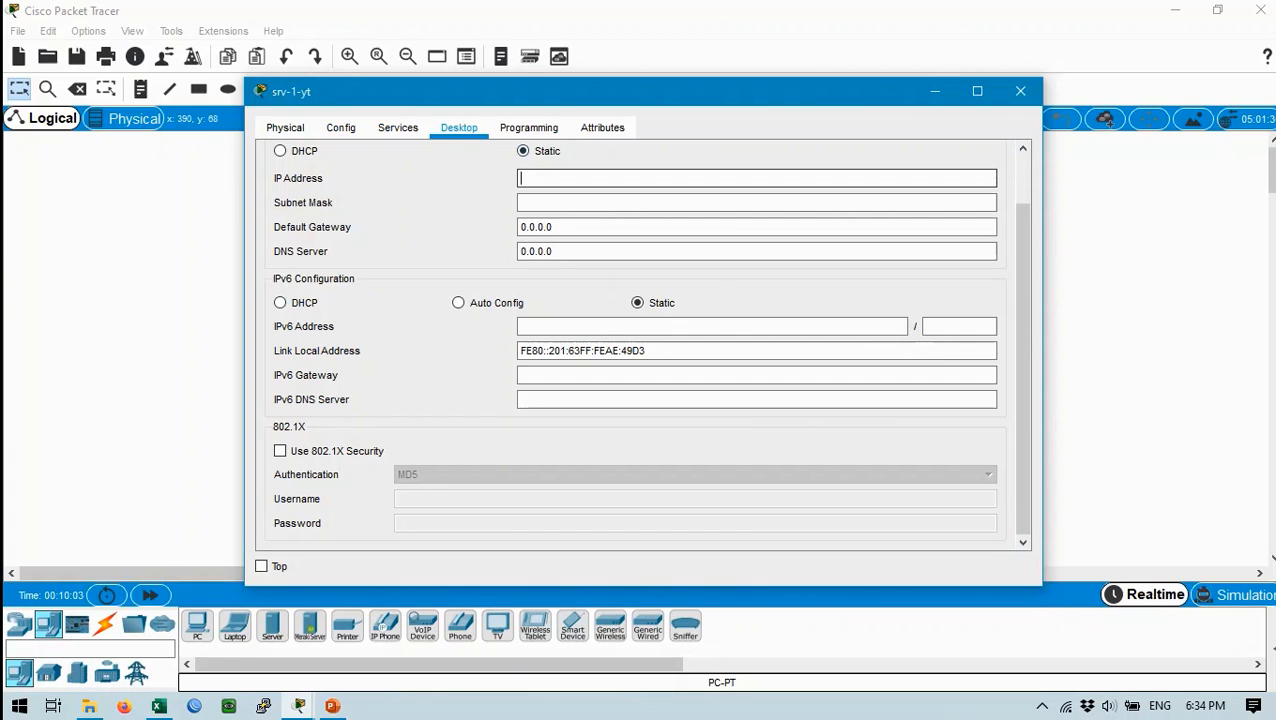
text(192.16)
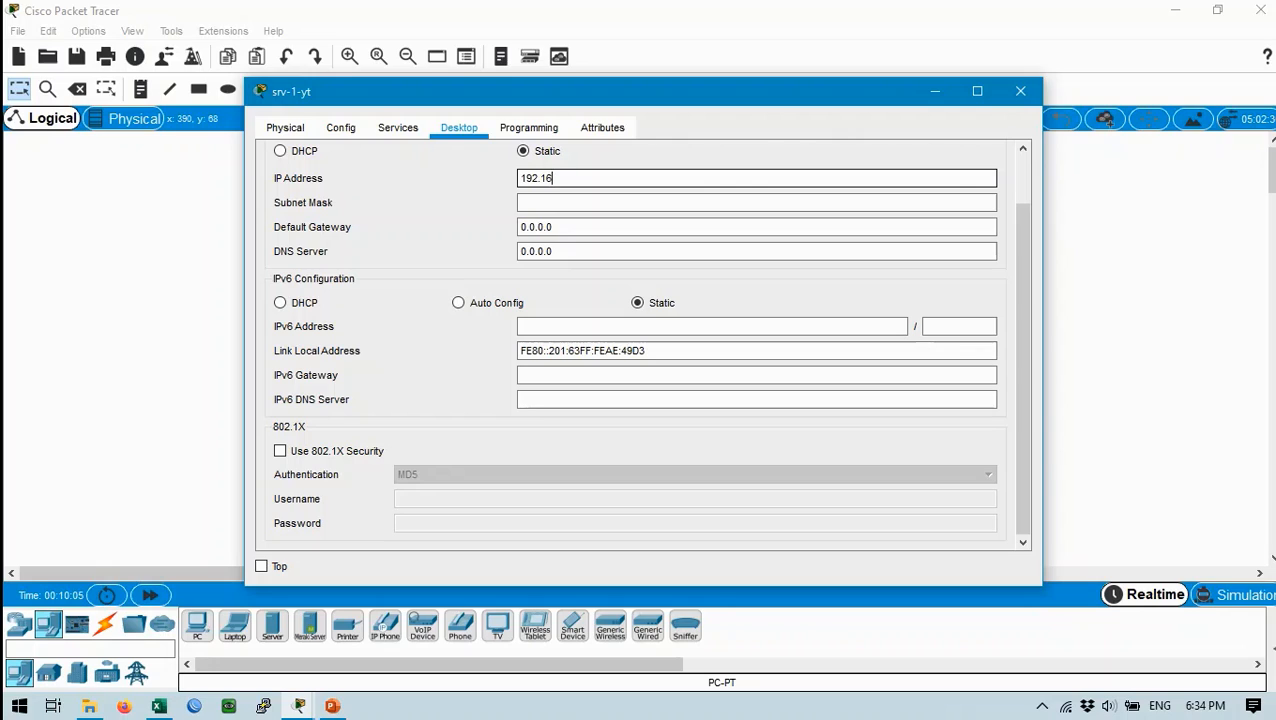
text(8.1.1)
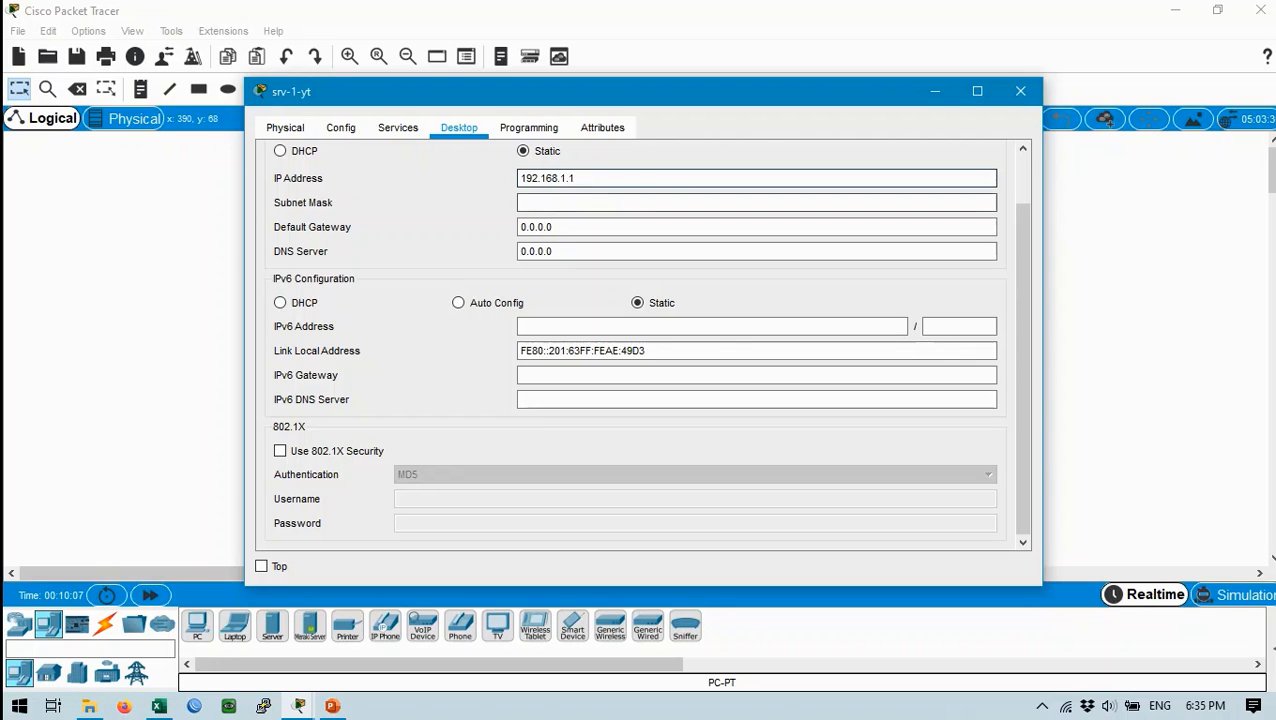
click(541, 203)
key(shift+End)
text(224)
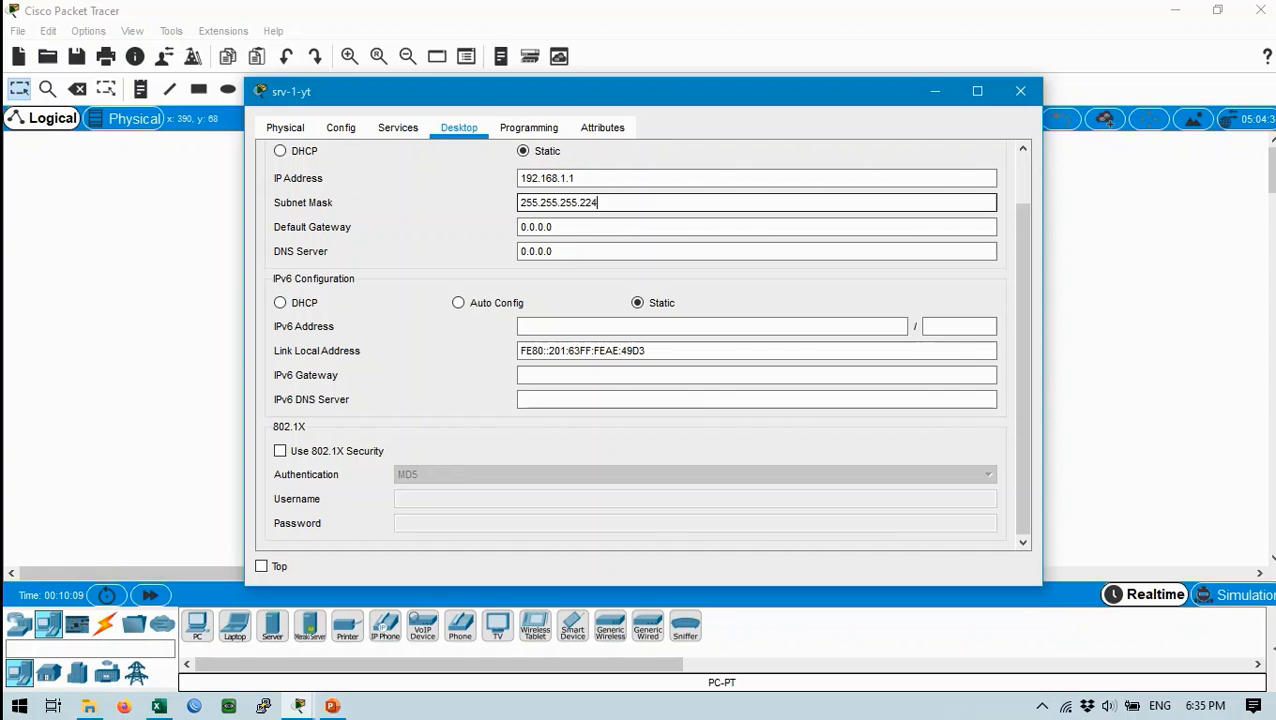
key(Escape)
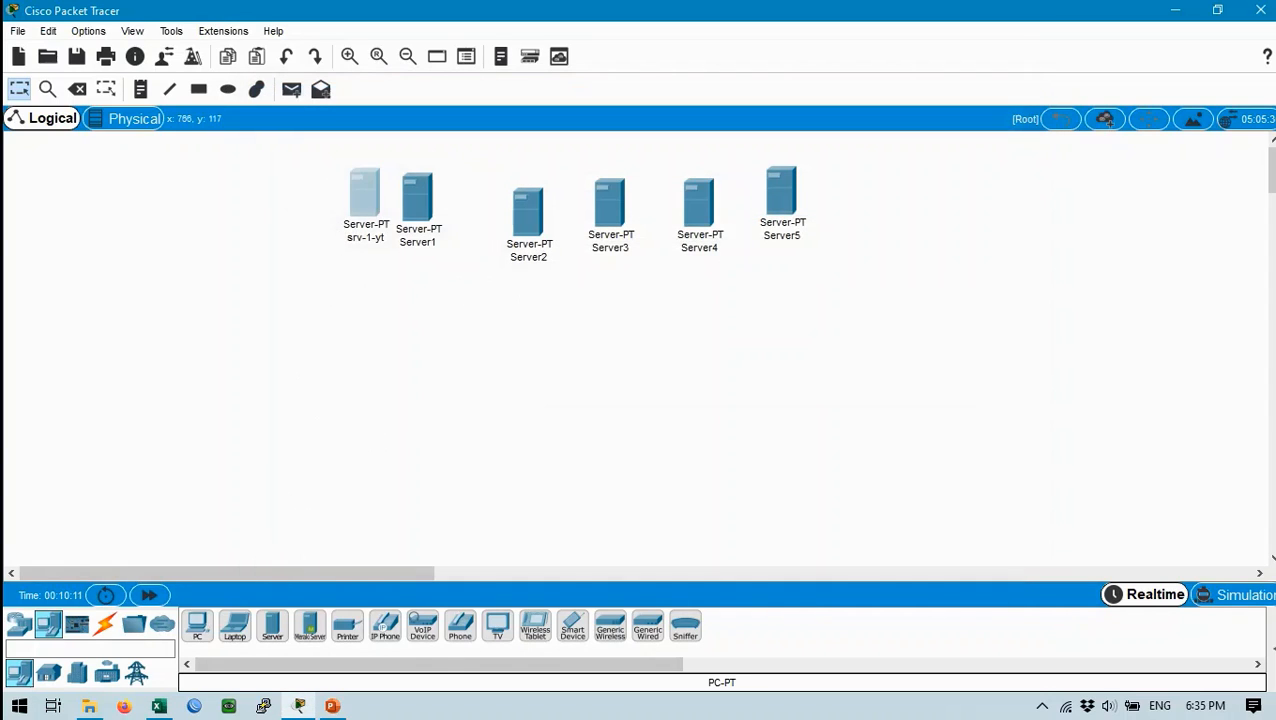
drag(372, 197, 342, 192)
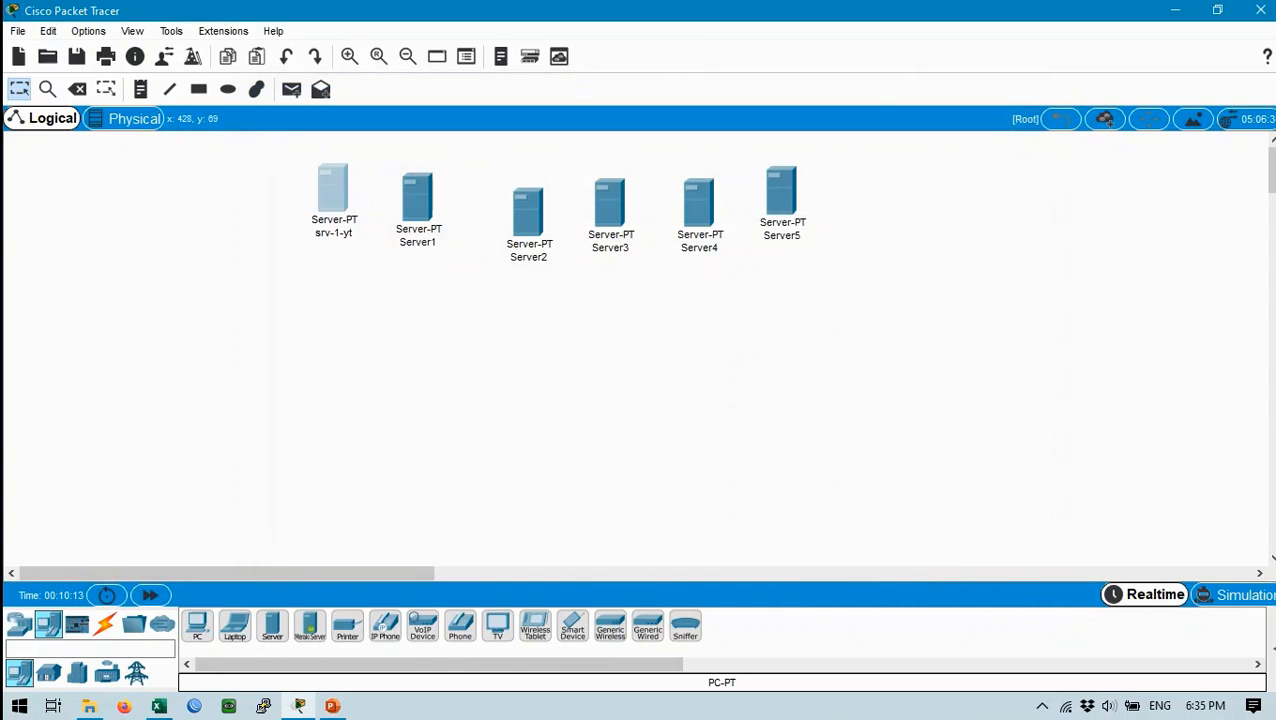
Step: Set Server1's display name to srv-2-twtter, checking the server list in Excel for the name
click(418, 197)
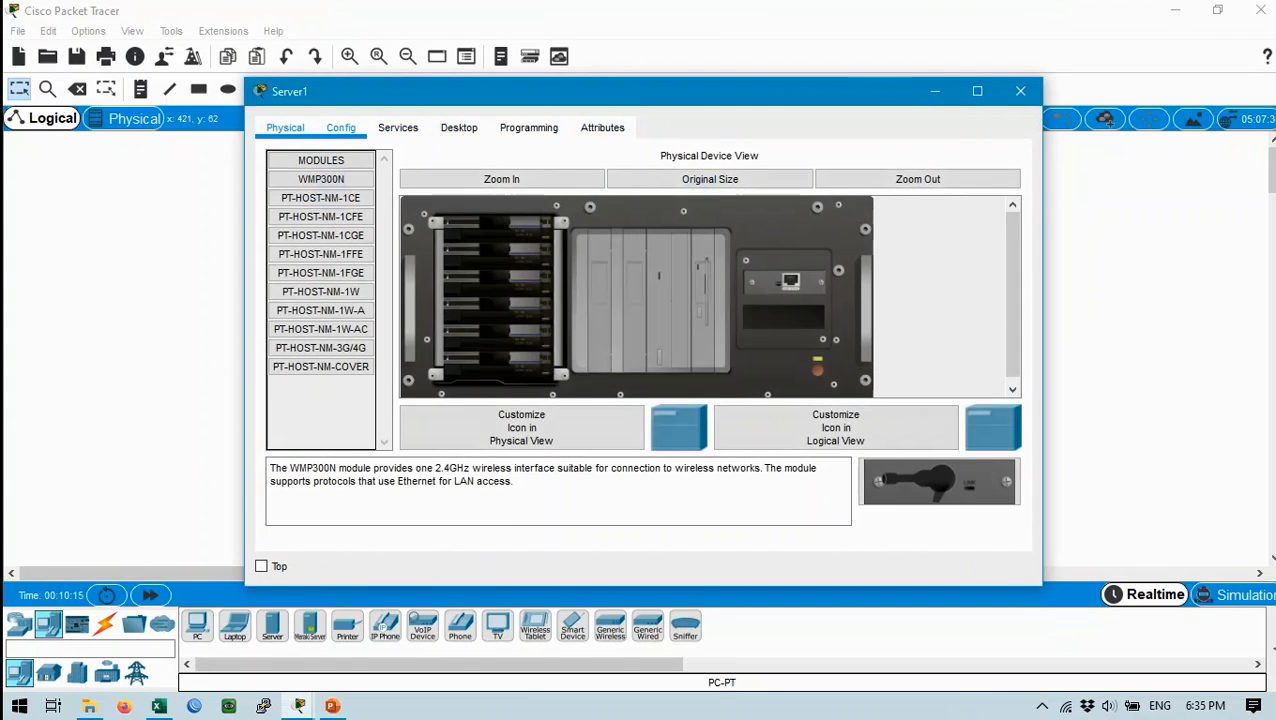
click(341, 128)
drag(530, 212, 360, 197)
text(sr)
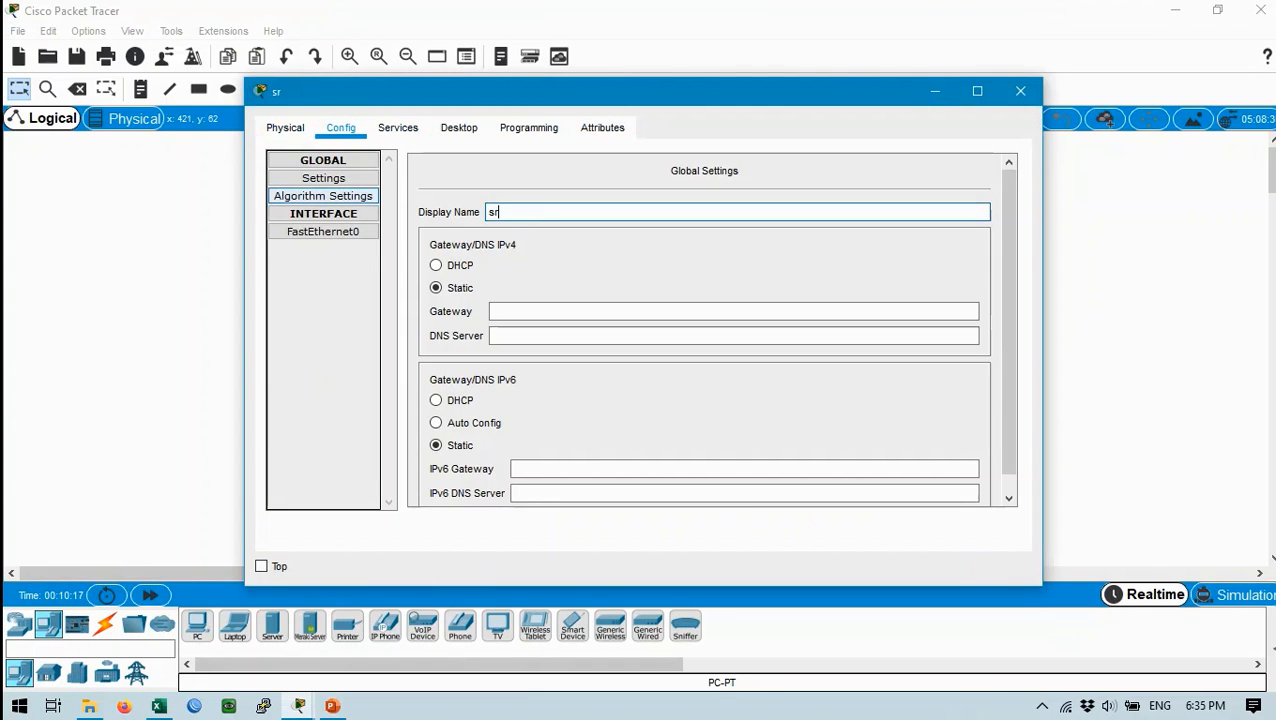
text(v-2-)
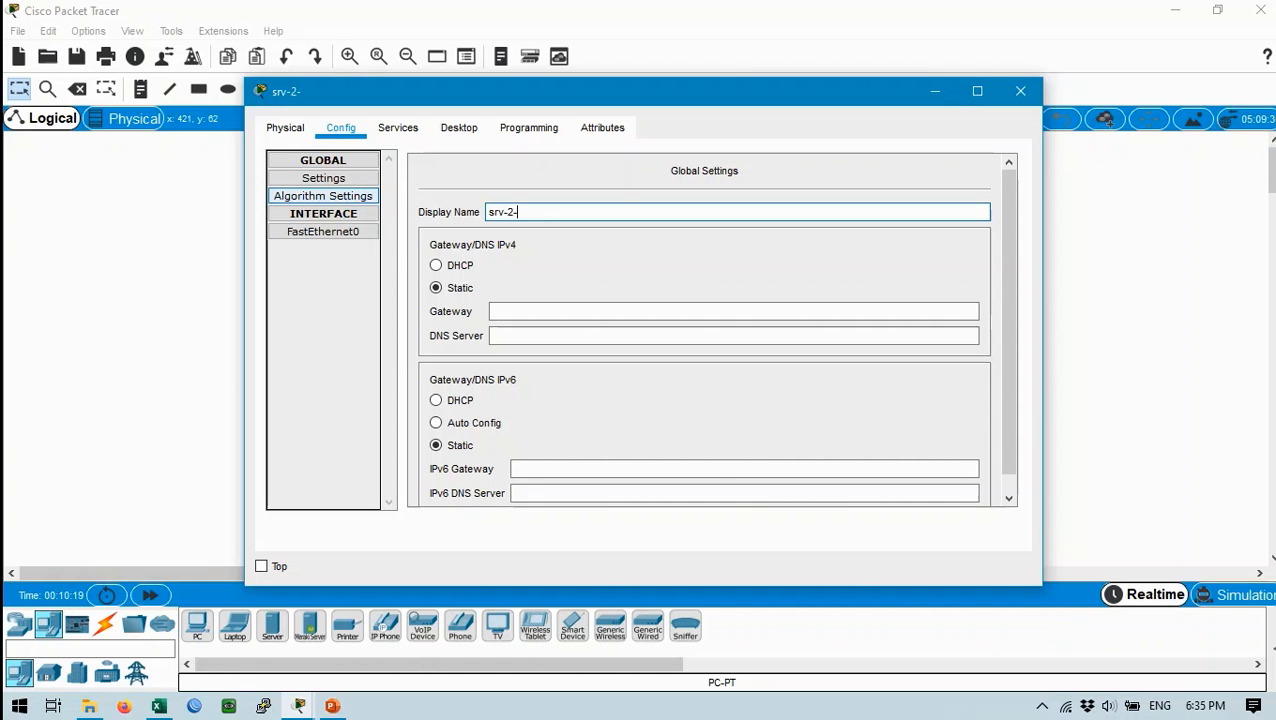
key(alt+Tab)
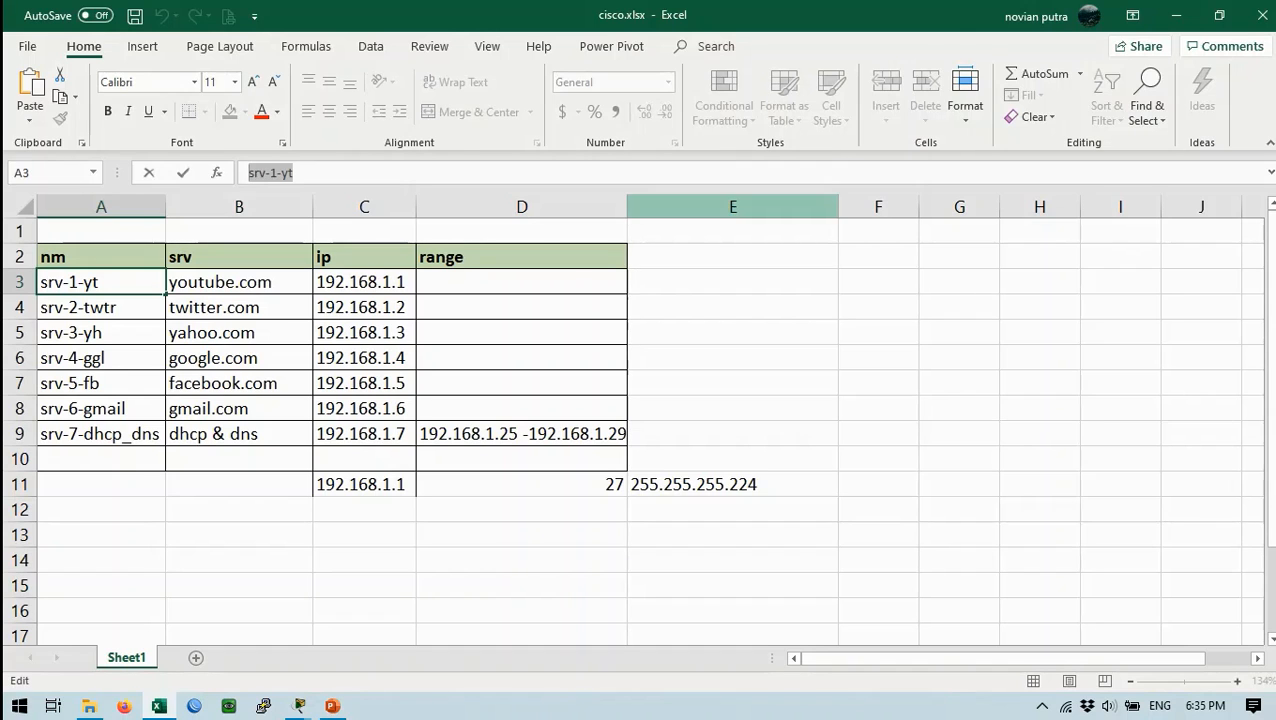
key(alt+Tab)
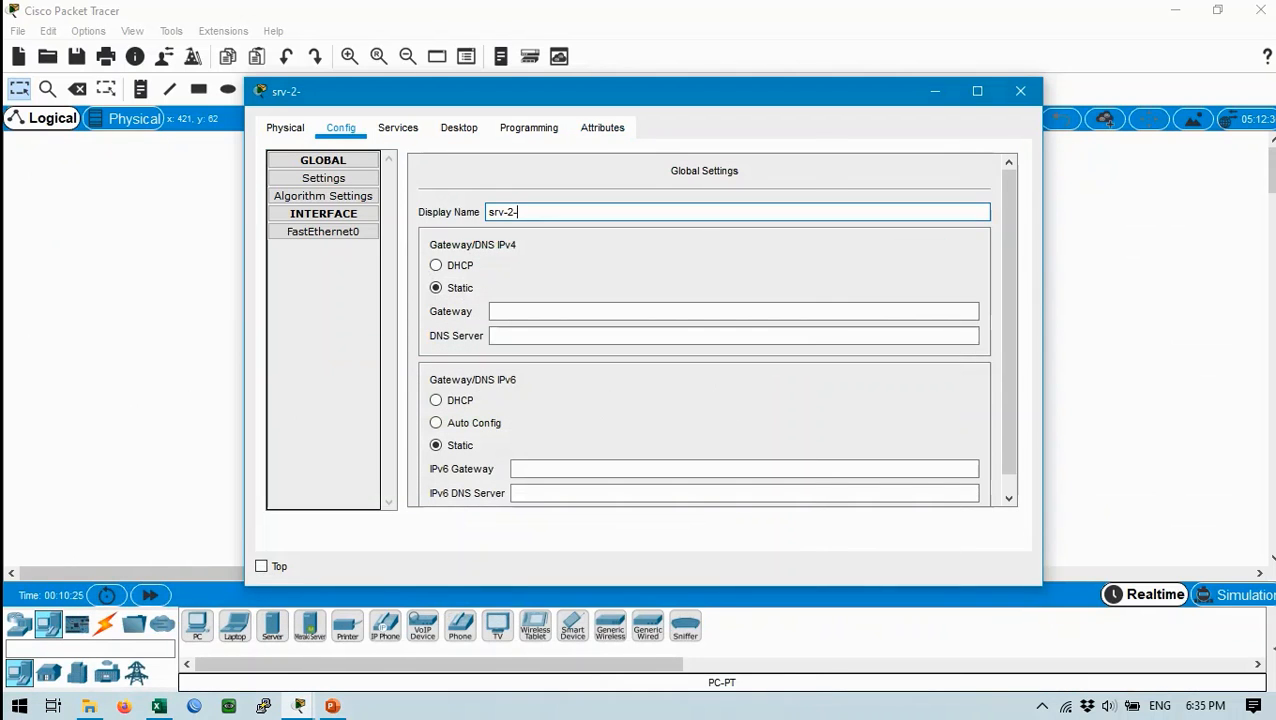
text(twtter)
Step: Give srv-2-twtter the static IP address 192.168.1.2 with subnet mask 255.255.255.224
click(459, 127)
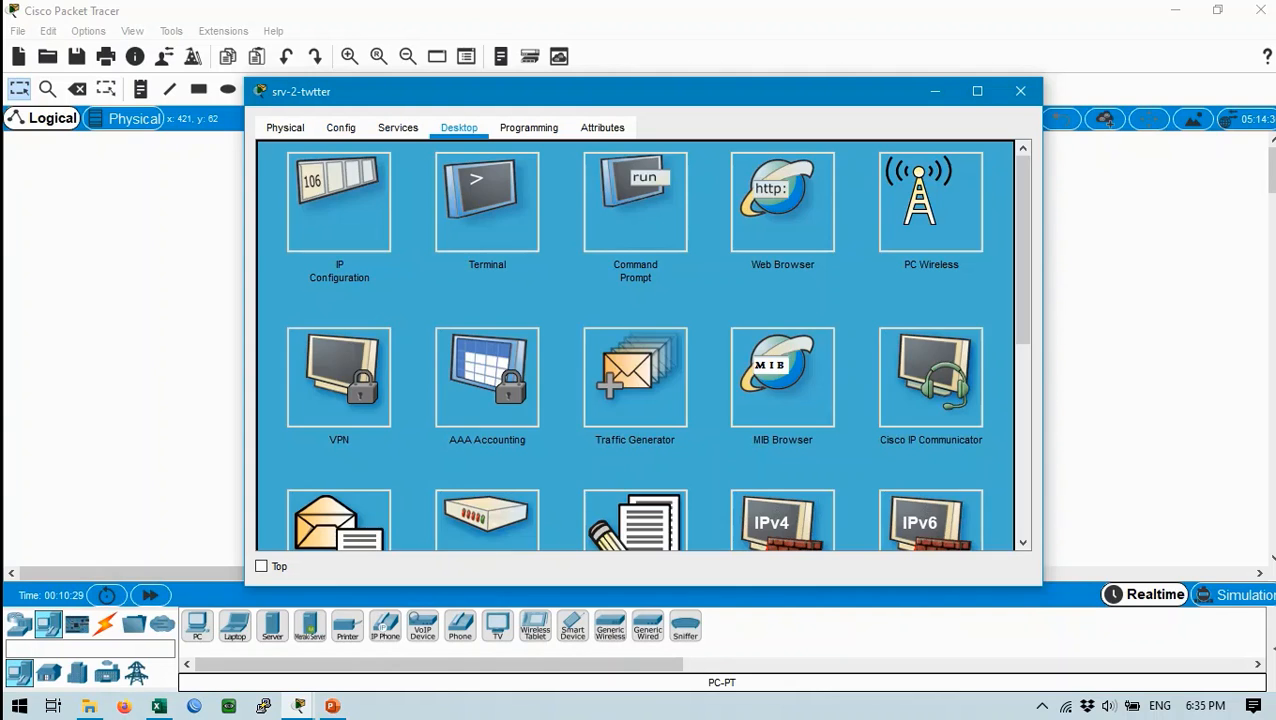
click(333, 199)
click(600, 178)
text(1)
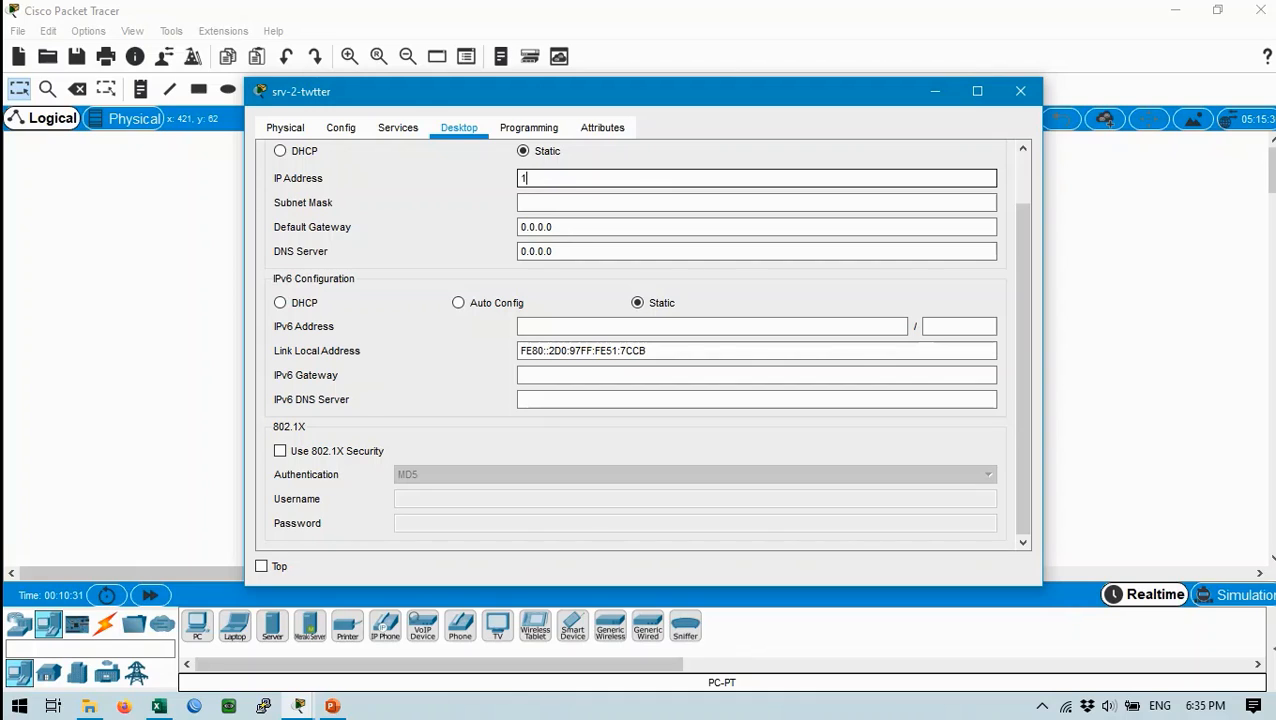
text(92.168.1.1)
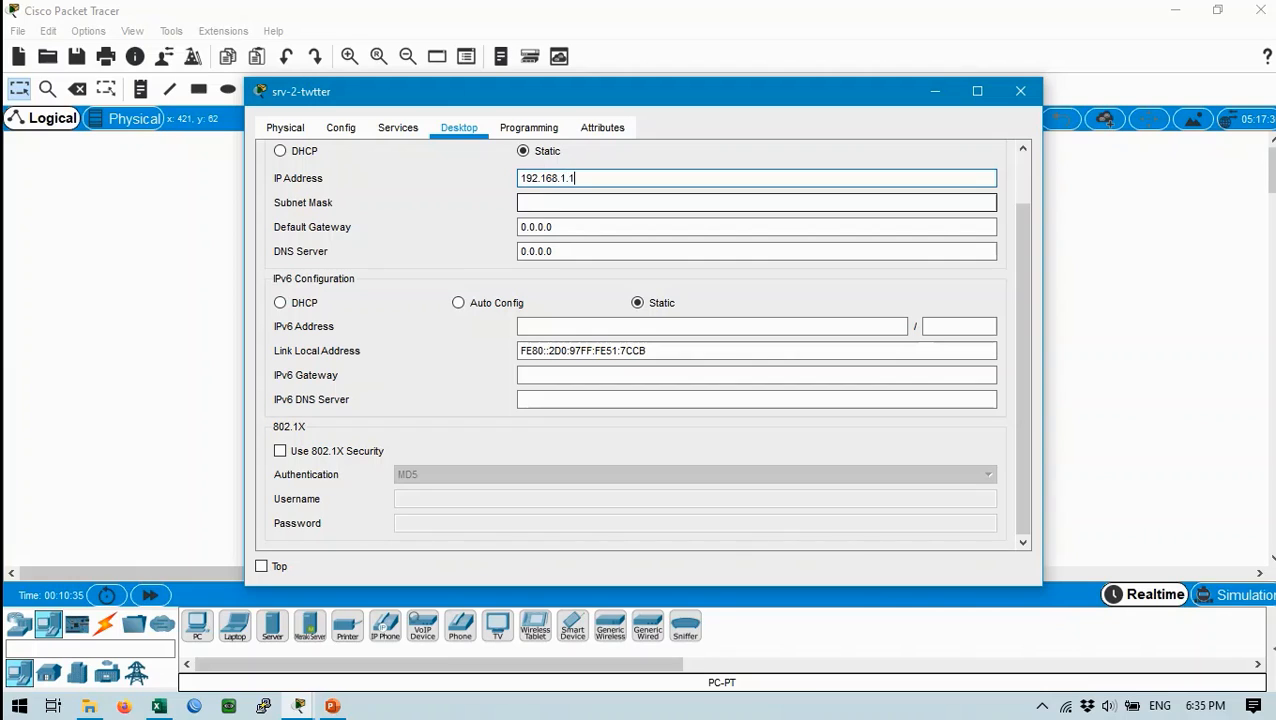
key(BackSpace)
text(2)
key(Tab)
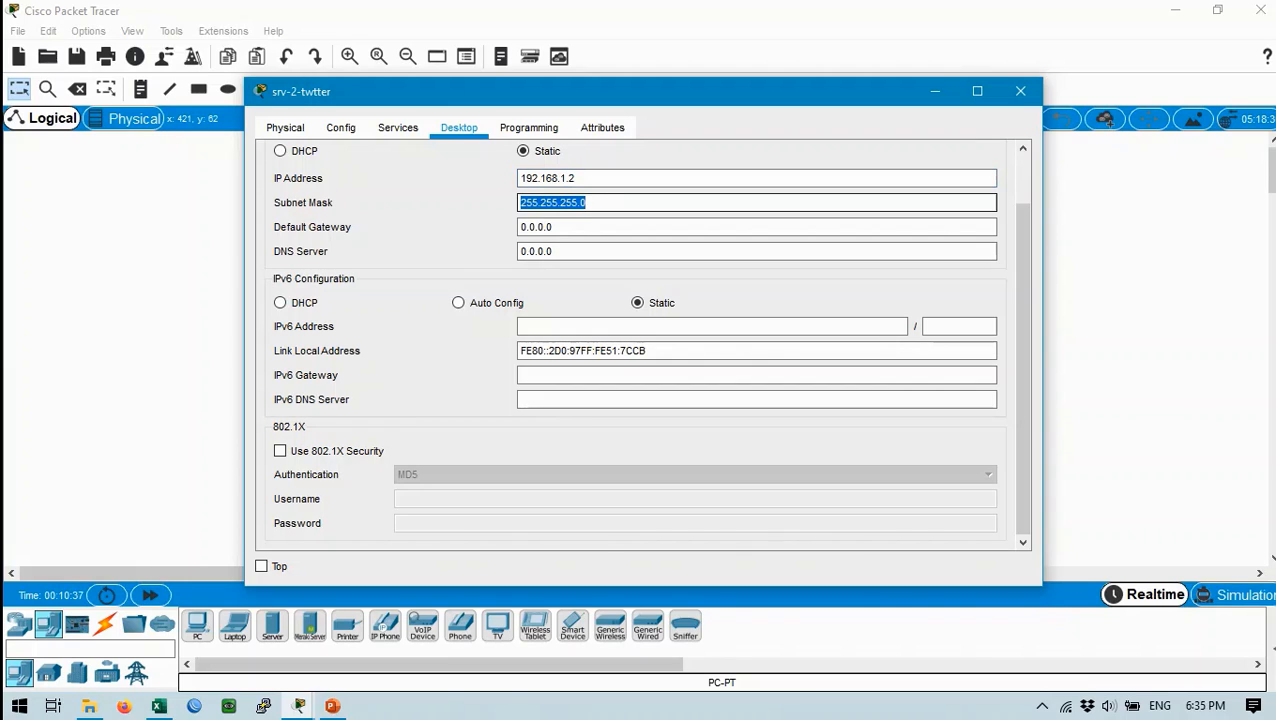
key(End)
key(BackSpace)
text(22)
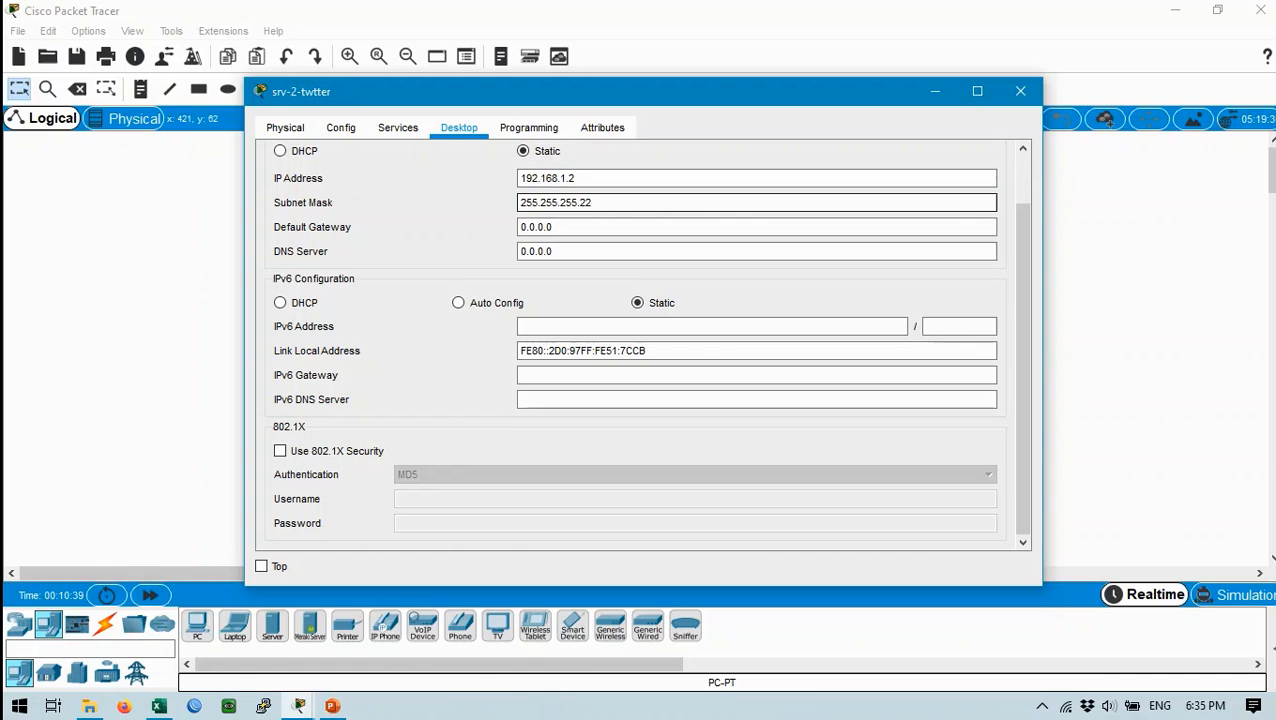
text(4)
click(1020, 91)
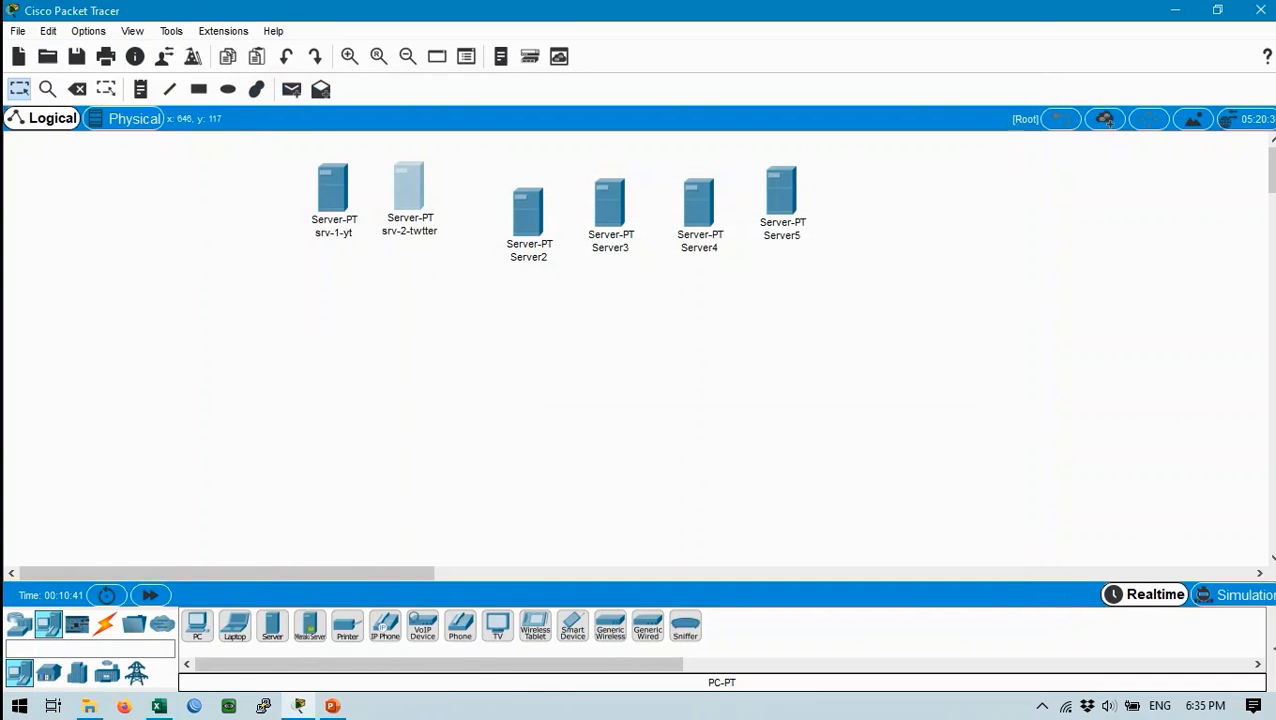
Step: Move Server2 closer to srv-2-twtter and set its display name to srv-3-yh, copied from cell A5 of the Excel server list
drag(522, 220, 487, 194)
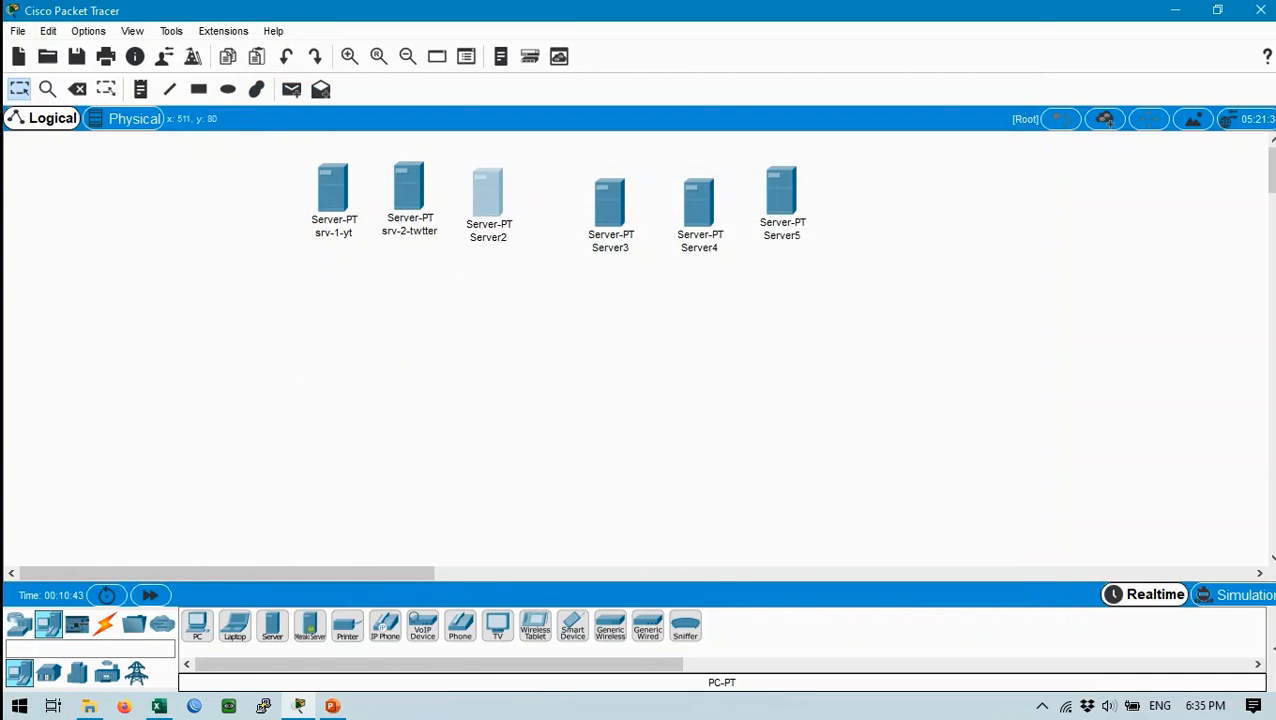
click(487, 194)
click(340, 127)
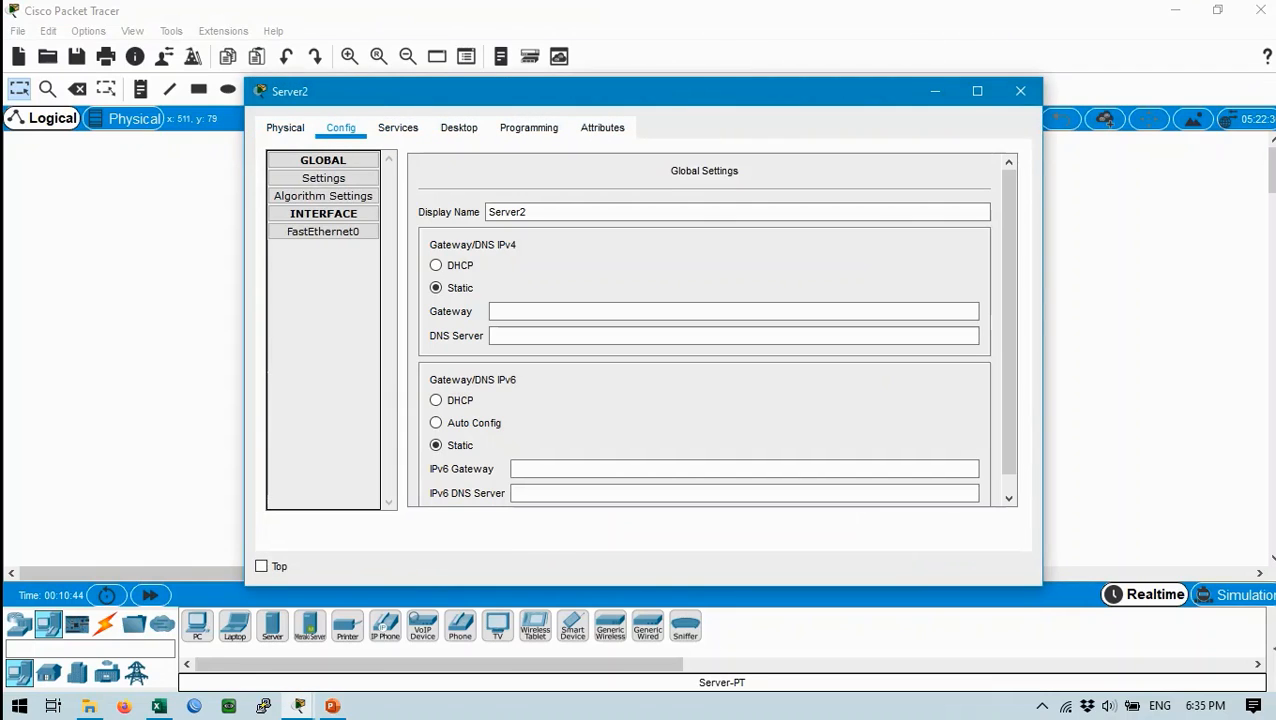
key(alt+Tab)
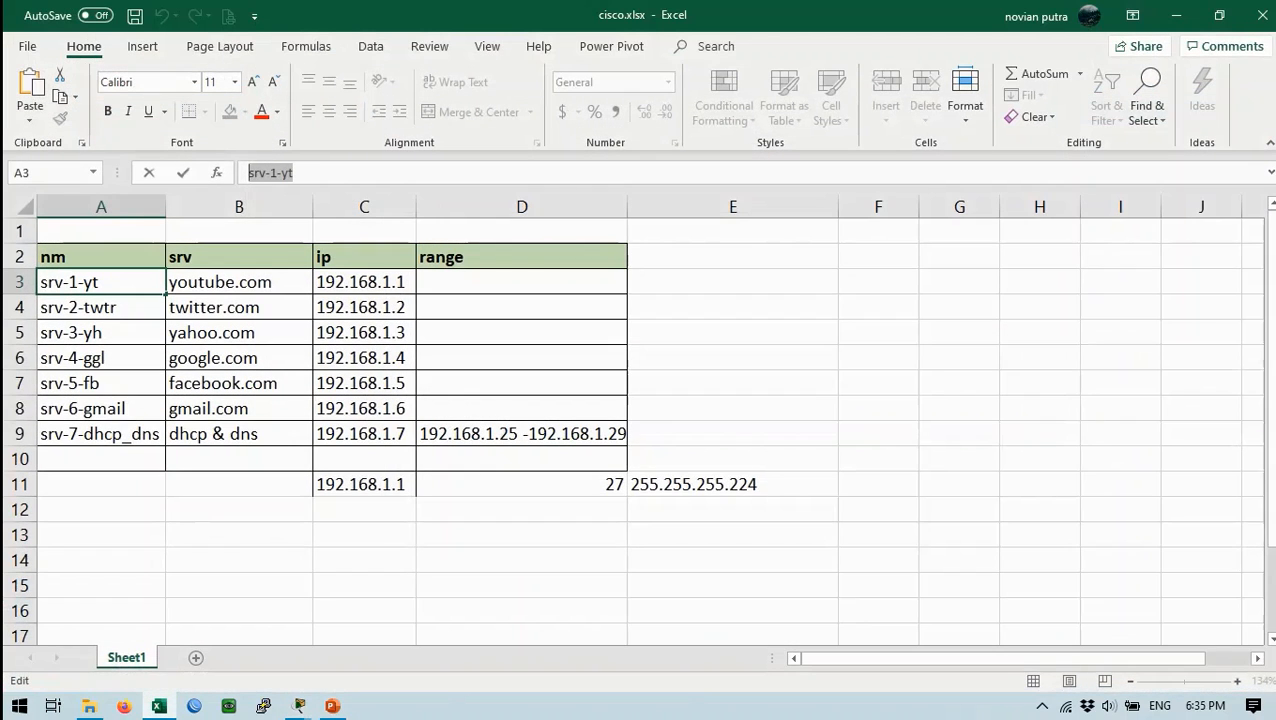
click(101, 333)
drag(303, 173, 190, 173)
key(ctrl+c)
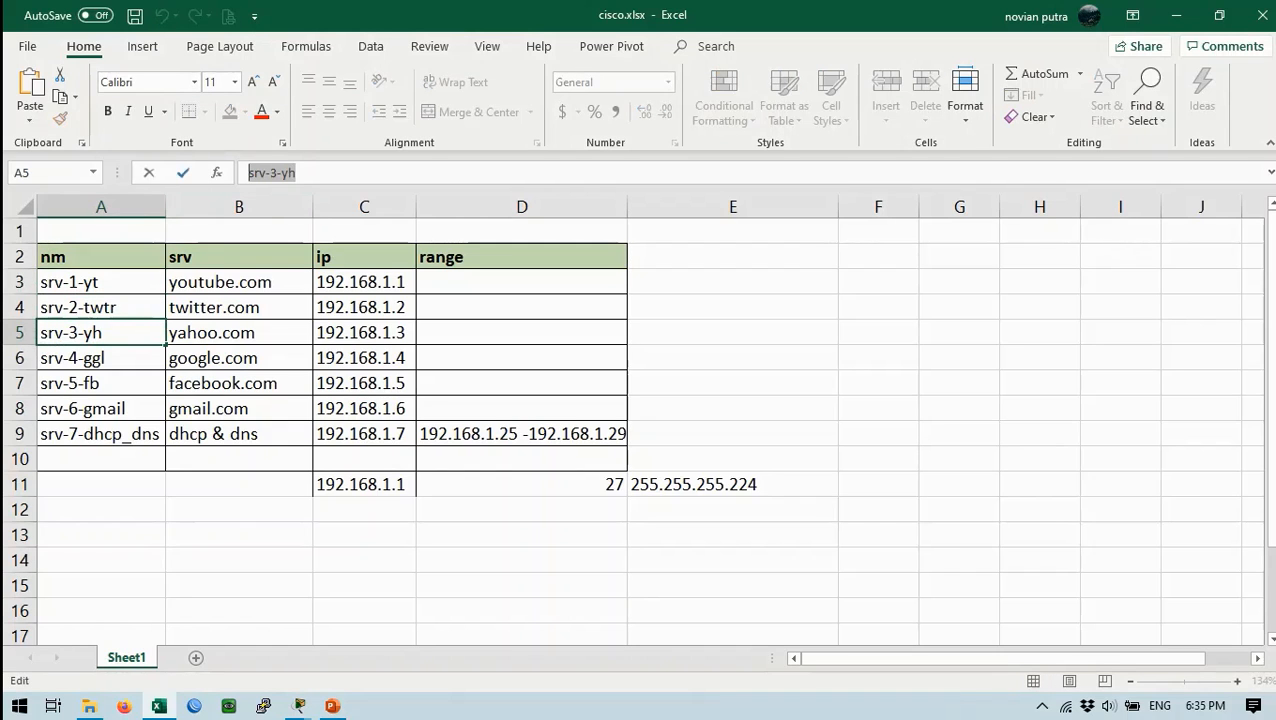
key(alt+Tab)
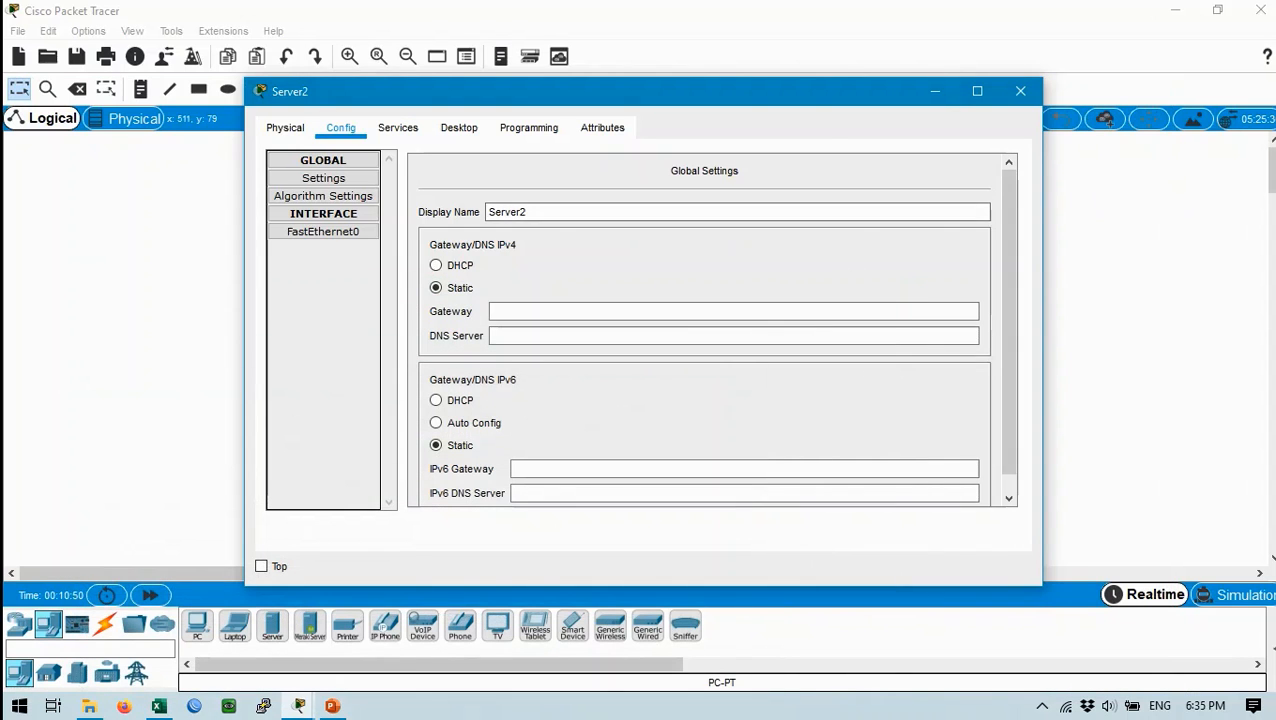
double_click(507, 212)
key(ctrl+v)
Step: Give srv-3-yh the static IP address 192.168.1.3 with subnet mask 255.255.255.224
click(398, 128)
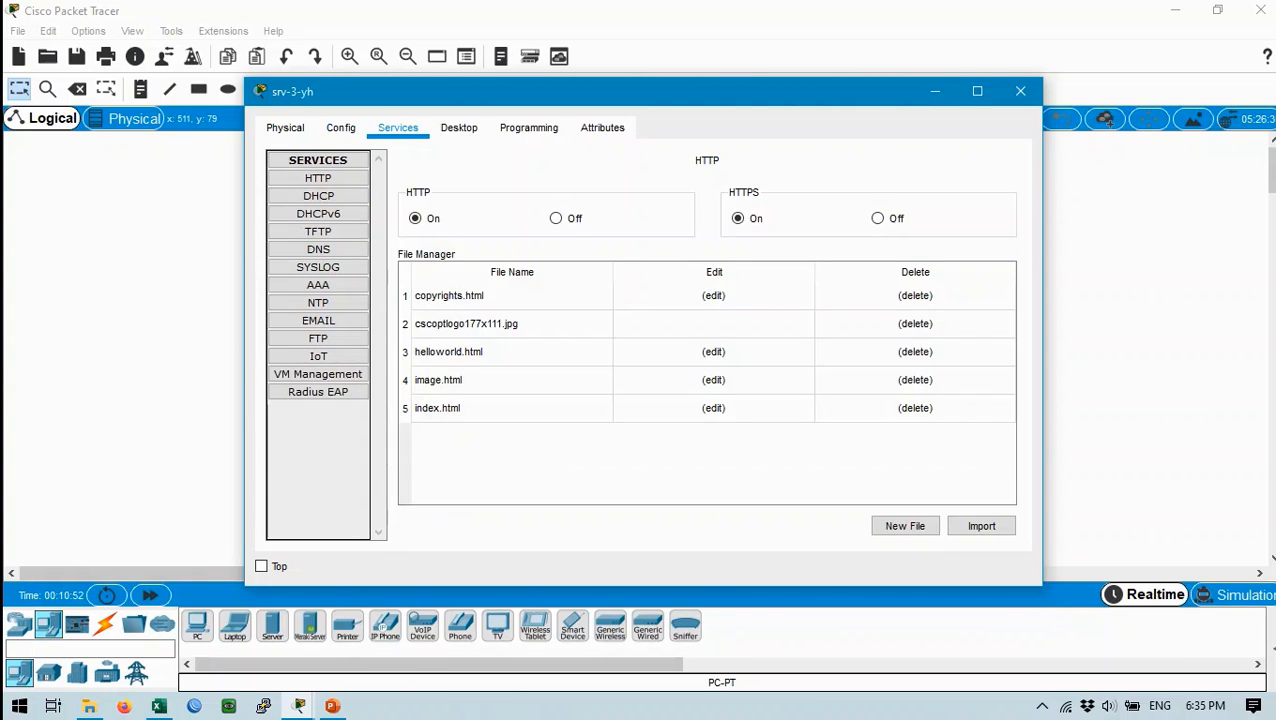
click(459, 128)
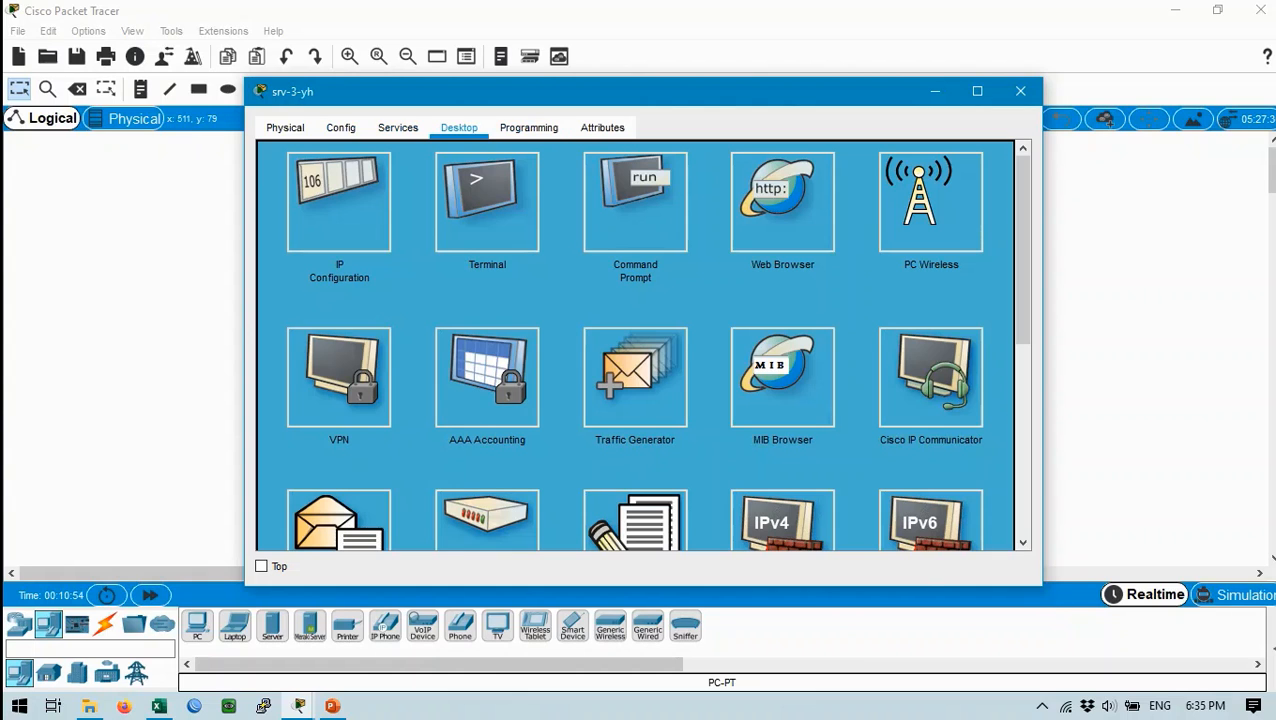
click(339, 203)
click(756, 178)
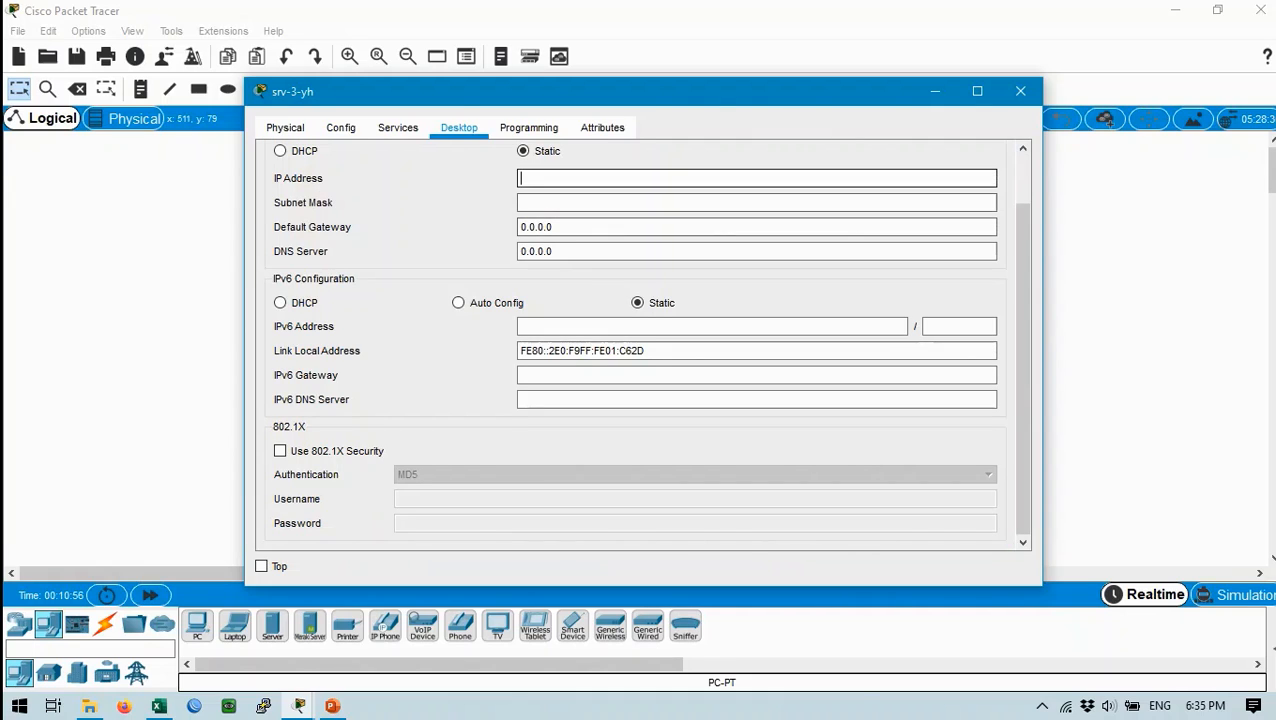
text(192.168.)
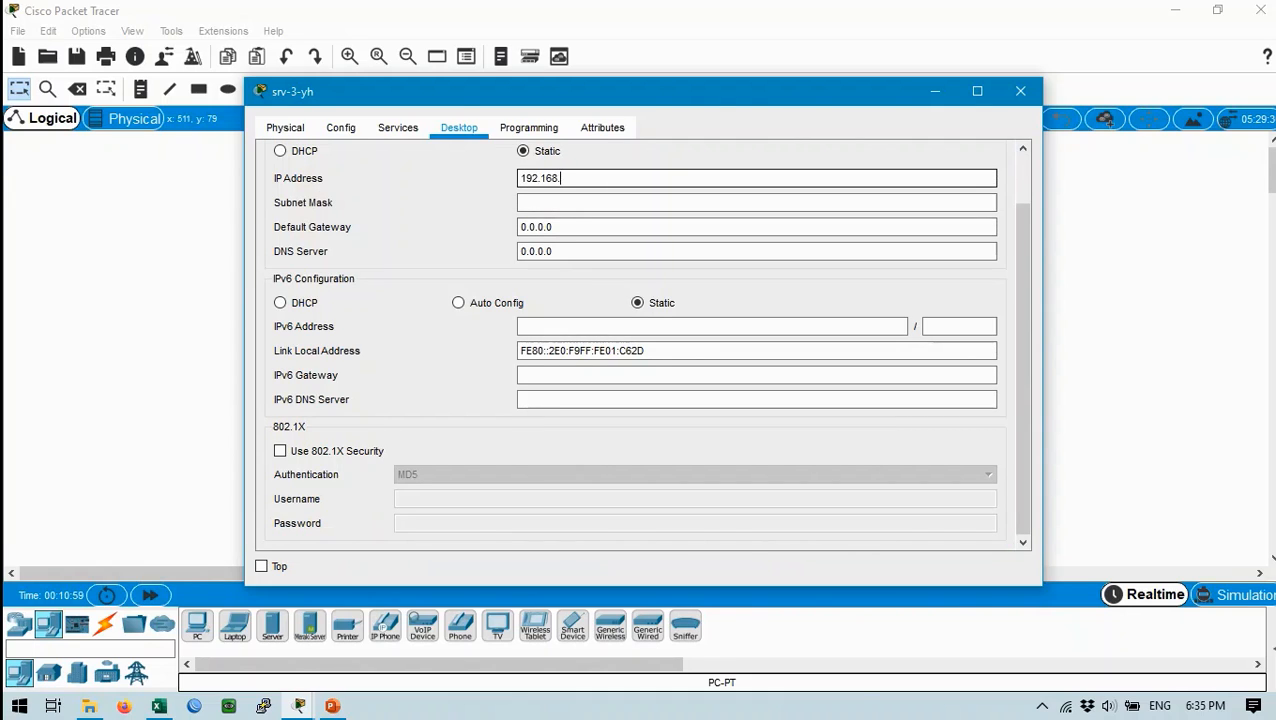
text(1.3)
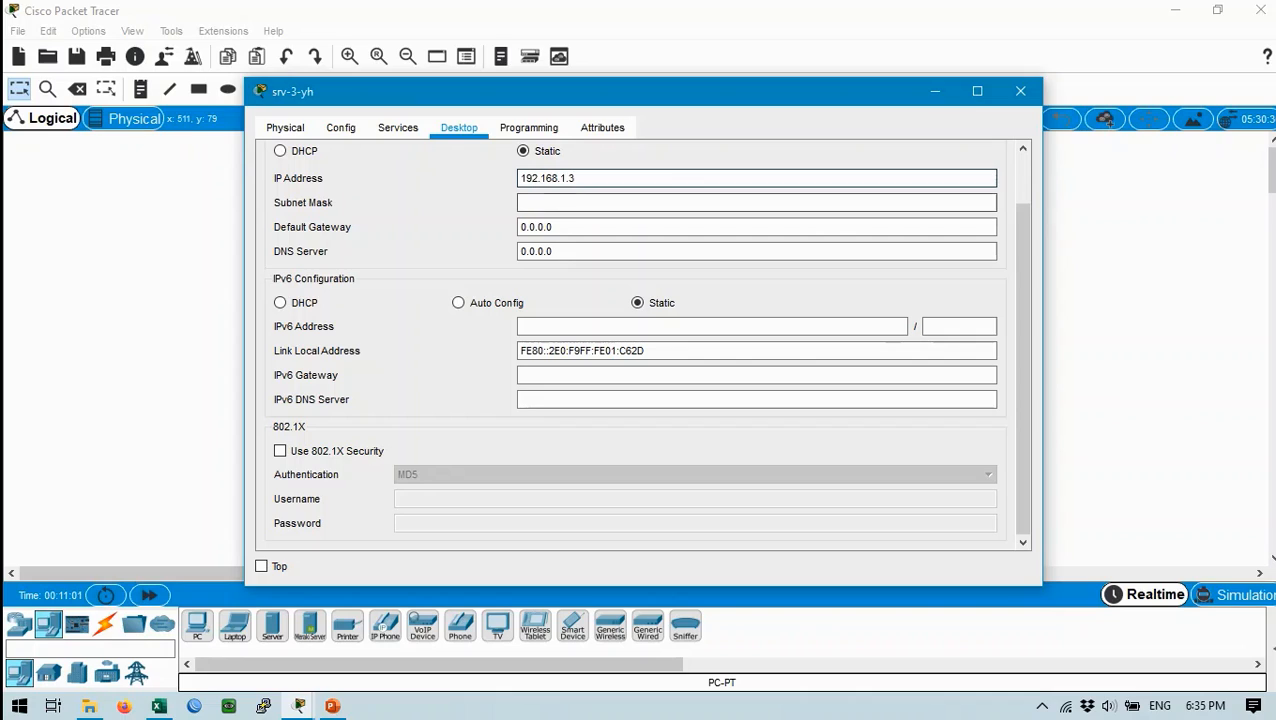
click(563, 202)
key(BackSpace)
text(224)
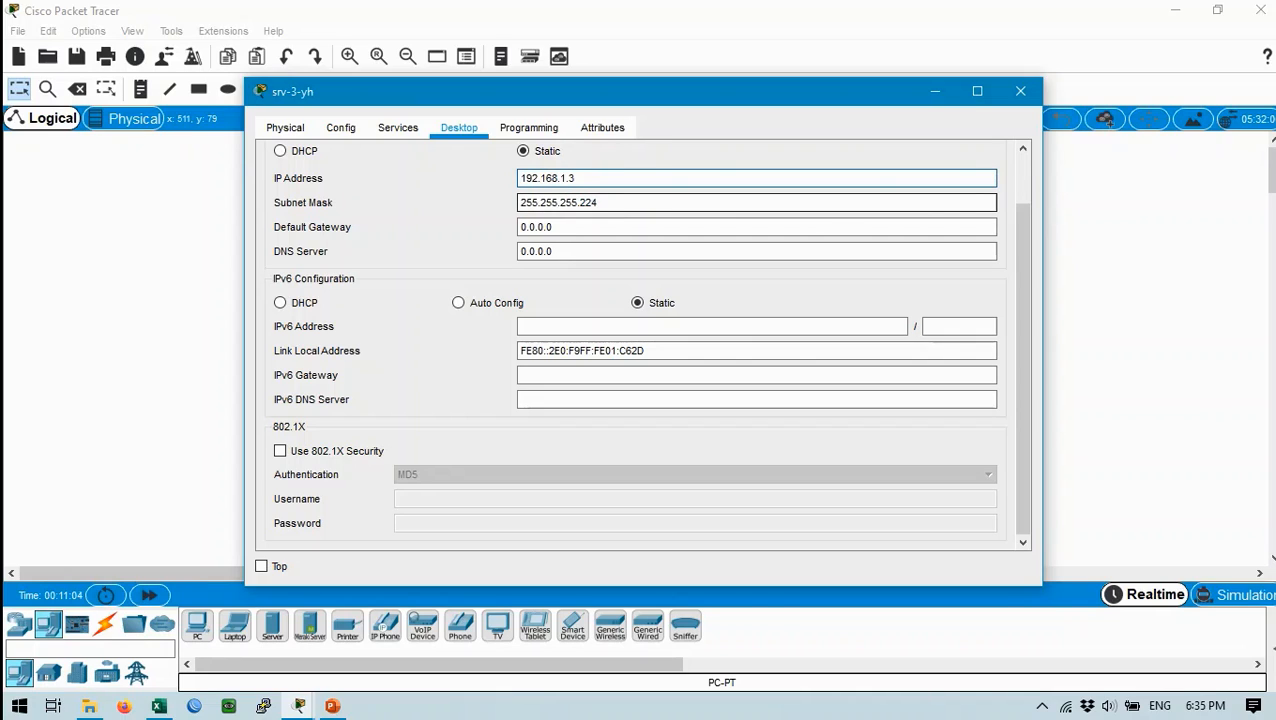
click(620, 202)
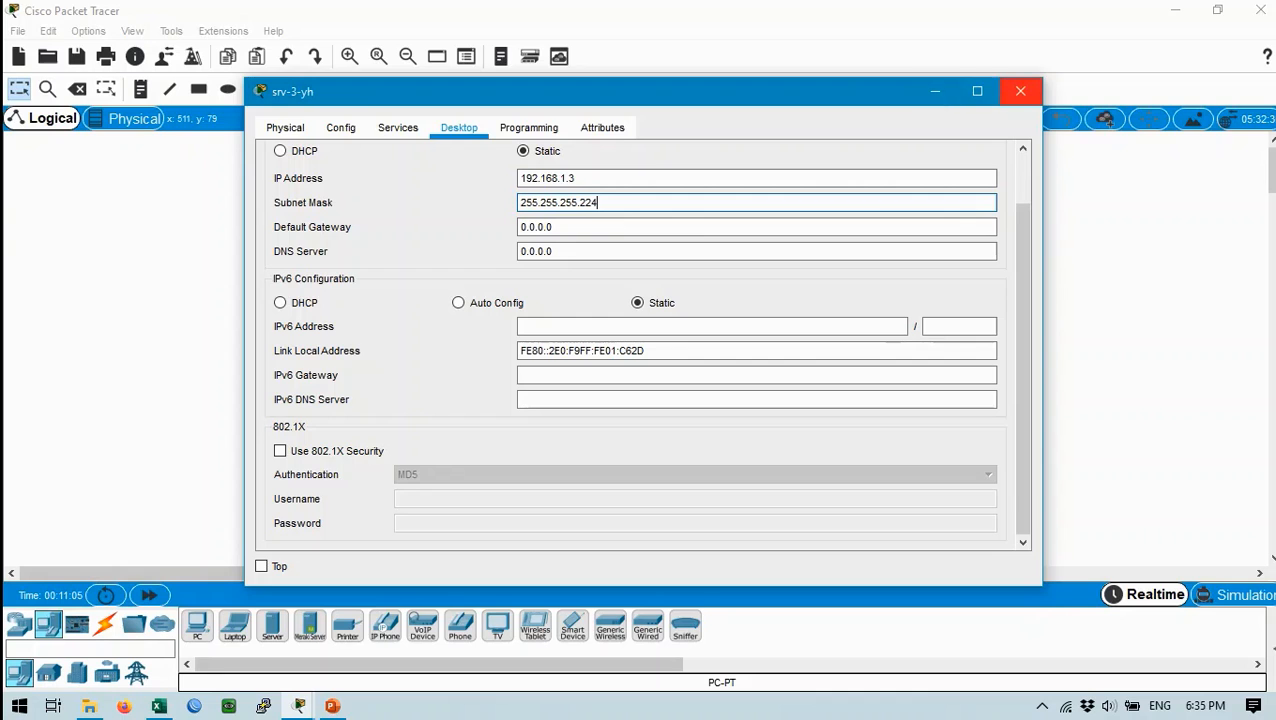
click(935, 91)
Step: Move Server3 closer to srv-3-yh and set its display name to srv-4-ggl, copied from cell A6 of the Excel server list
drag(612, 213, 576, 199)
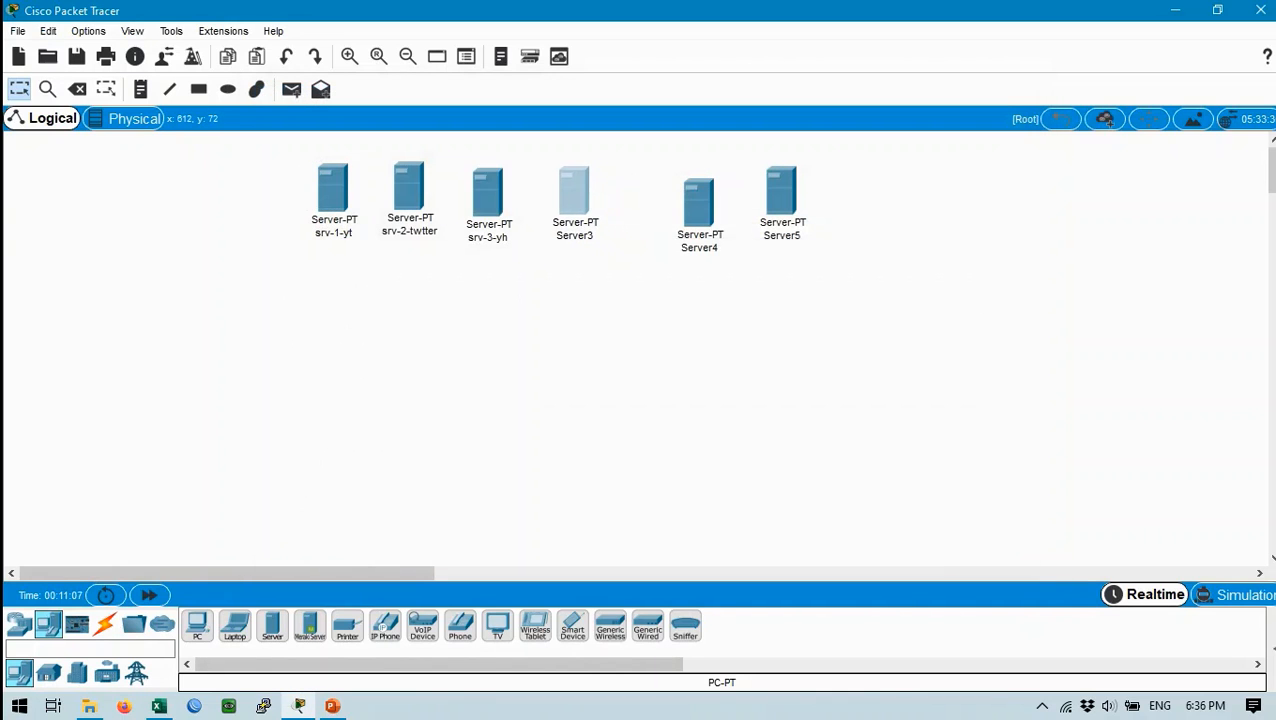
click(576, 199)
click(340, 127)
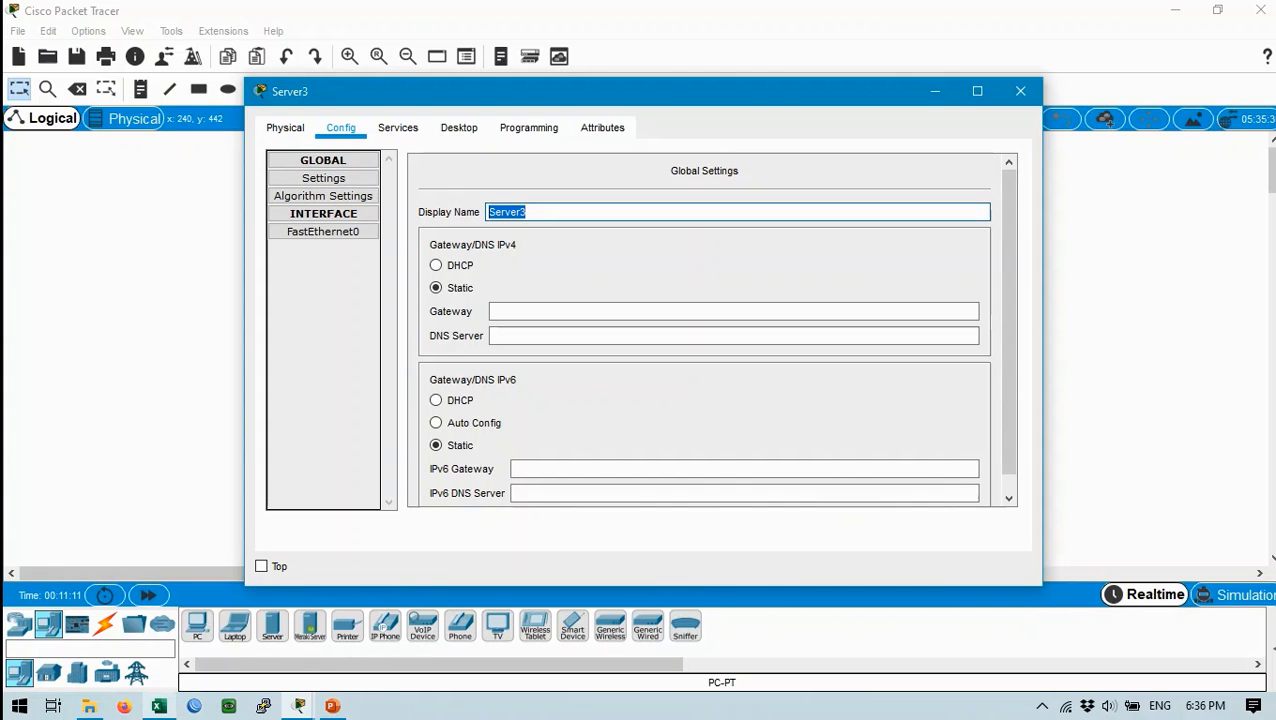
click(158, 706)
click(100, 358)
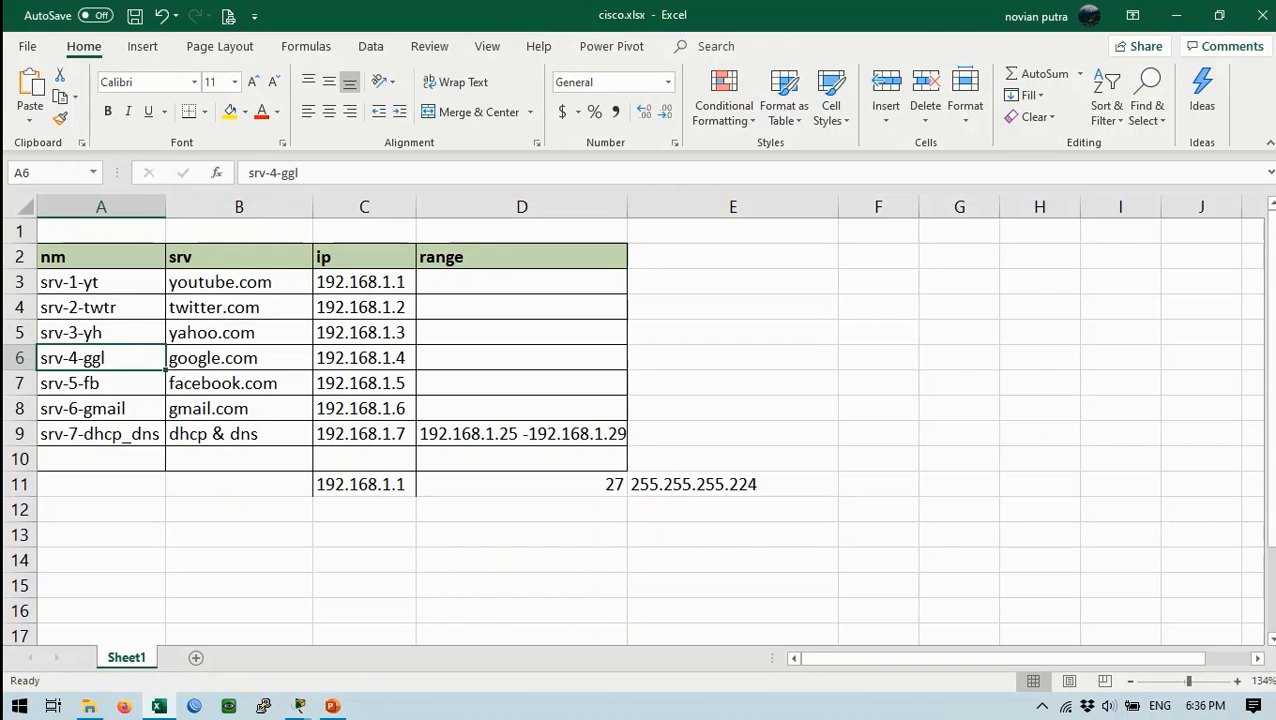
drag(303, 173, 240, 173)
key(ctrl+c)
key(alt+Tab)
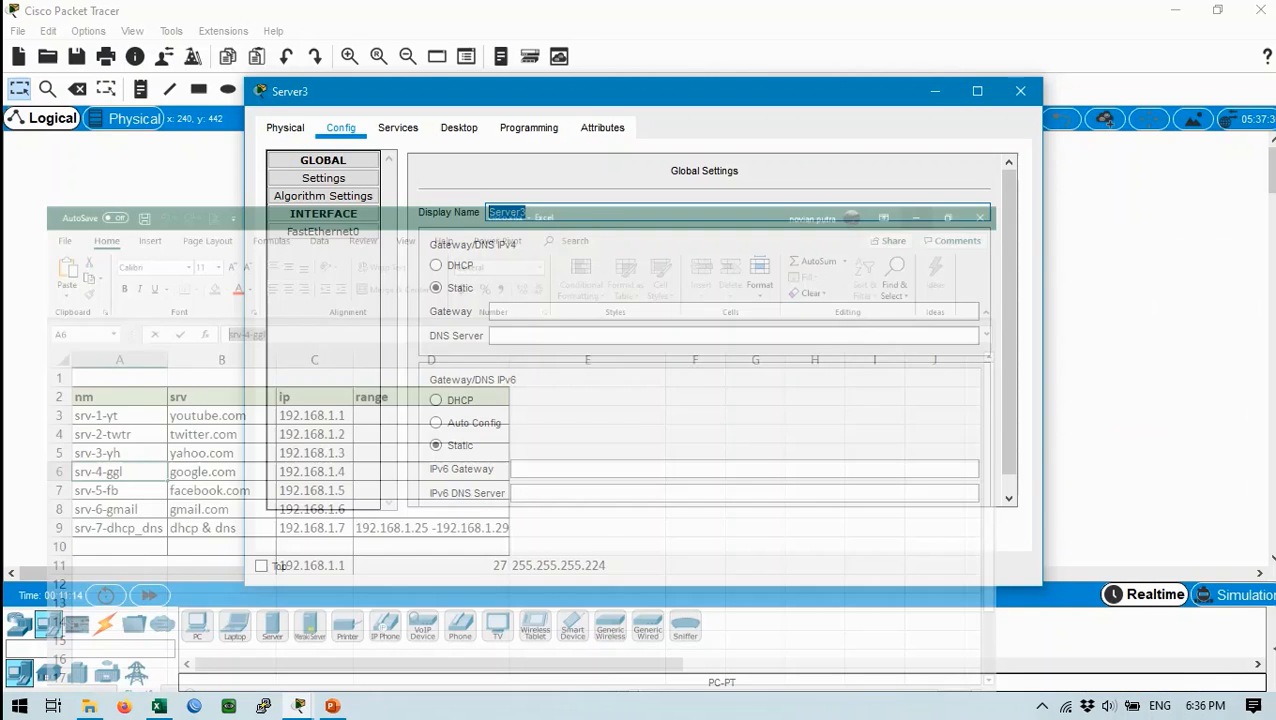
key(ctrl+v)
Step: Give srv-4-ggl the static IP address 192.168.1.4 with subnet mask 255.255.255.224
click(398, 128)
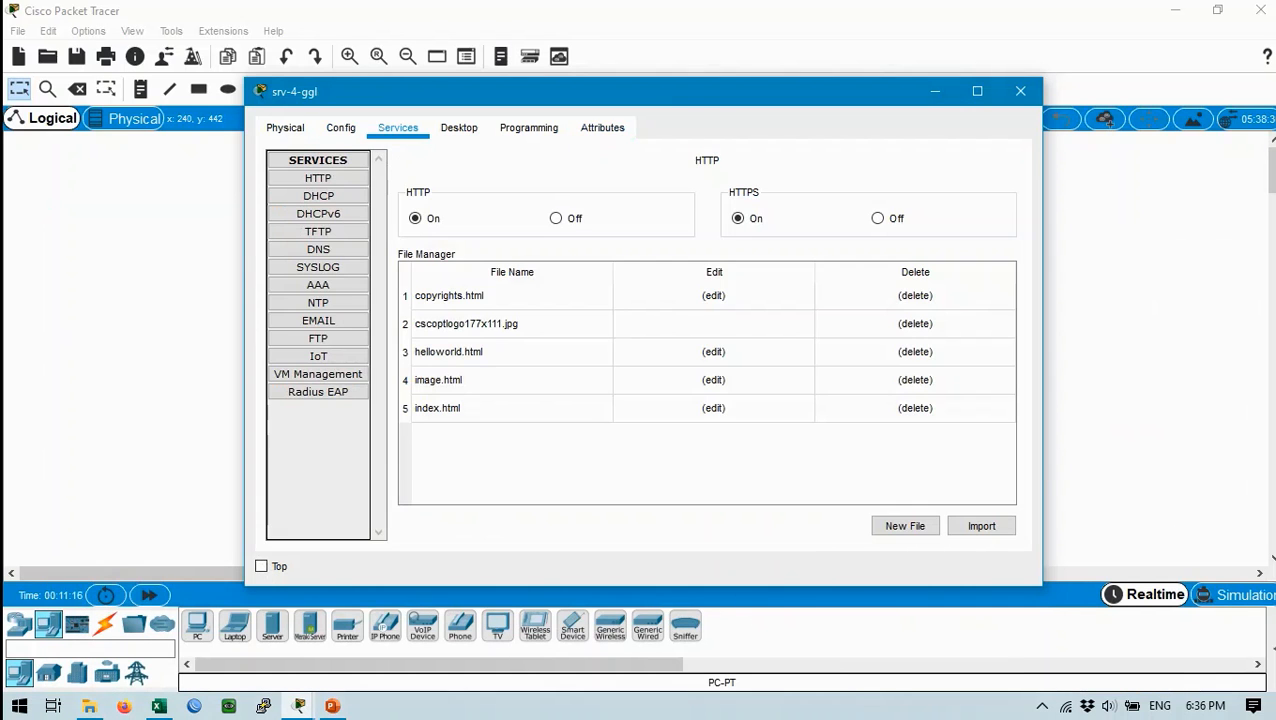
click(459, 128)
click(336, 198)
click(640, 178)
text(1)
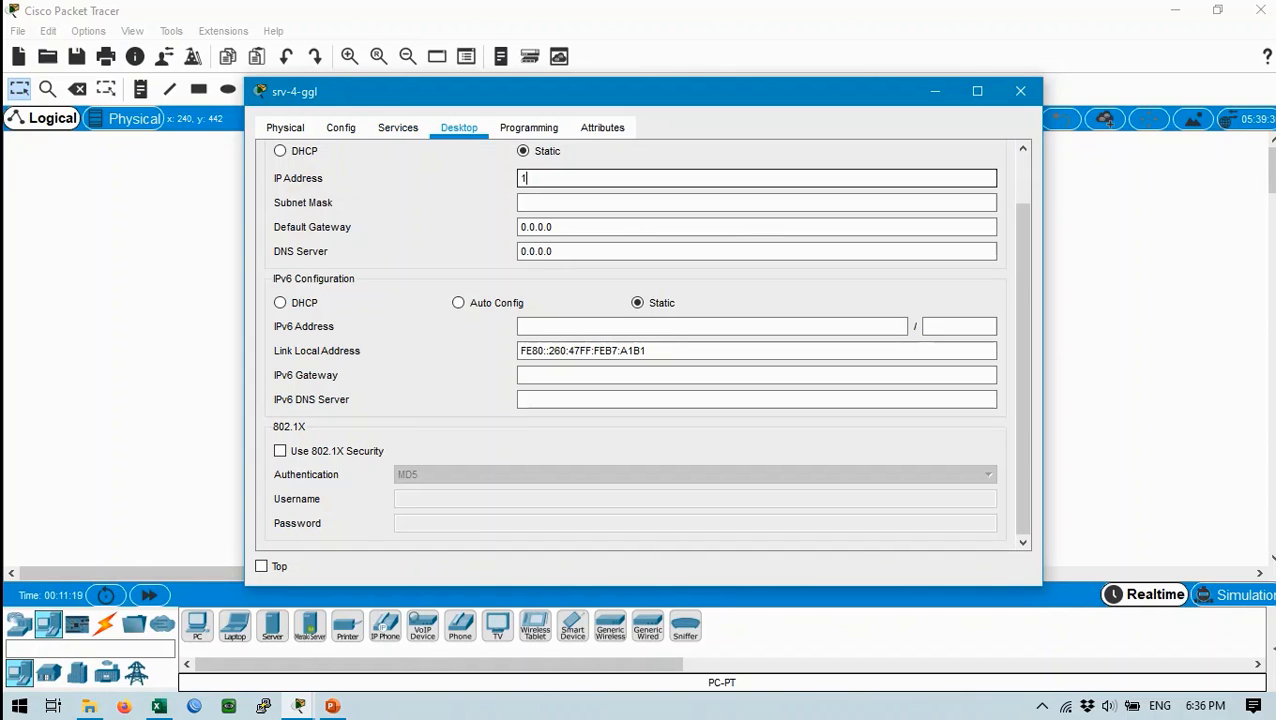
text(92.168.1.4)
click(541, 203)
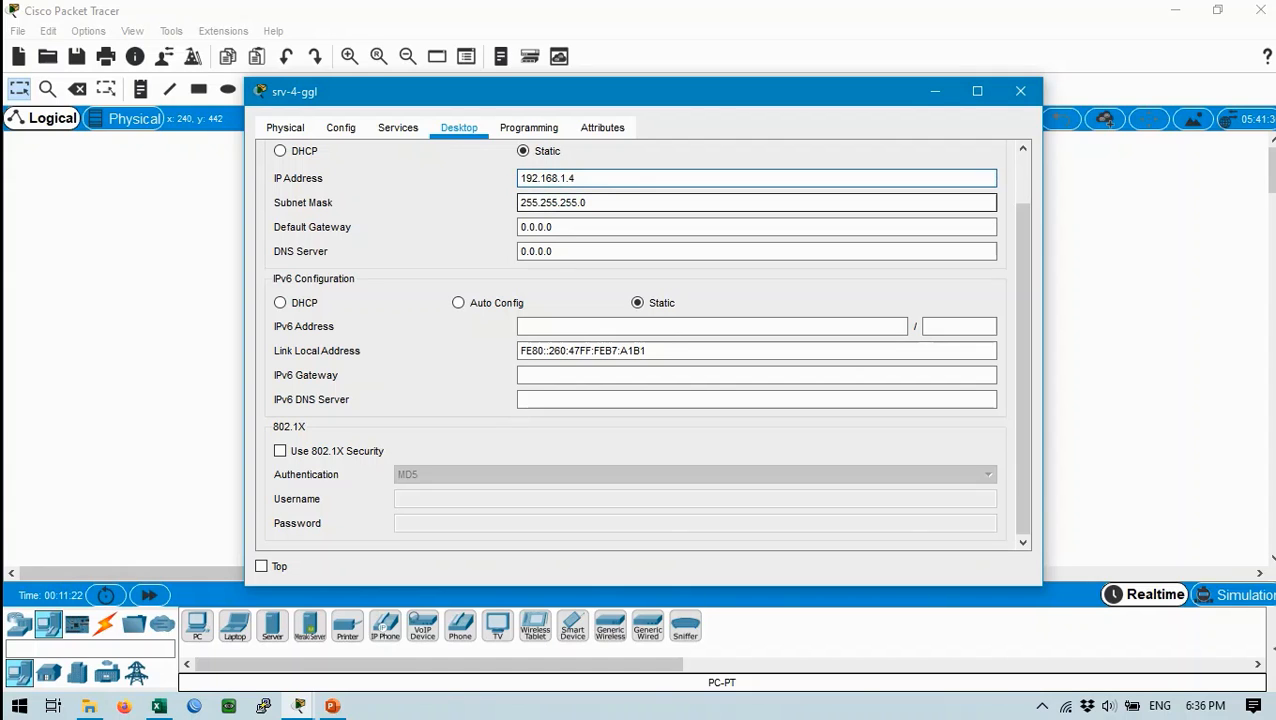
key(BackSpace)
text(224)
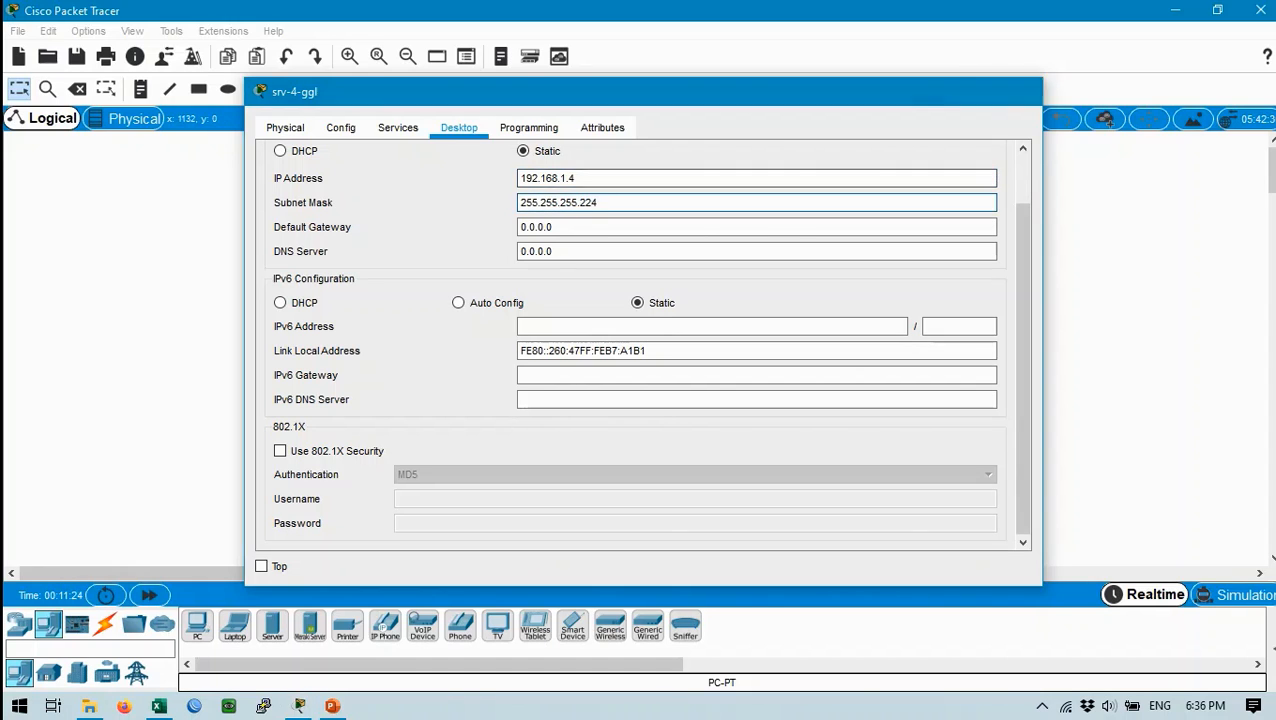
click(1021, 91)
Step: Set Server4's display name to srv-5-fb, copied from cell A7 of the Excel server list
click(124, 706)
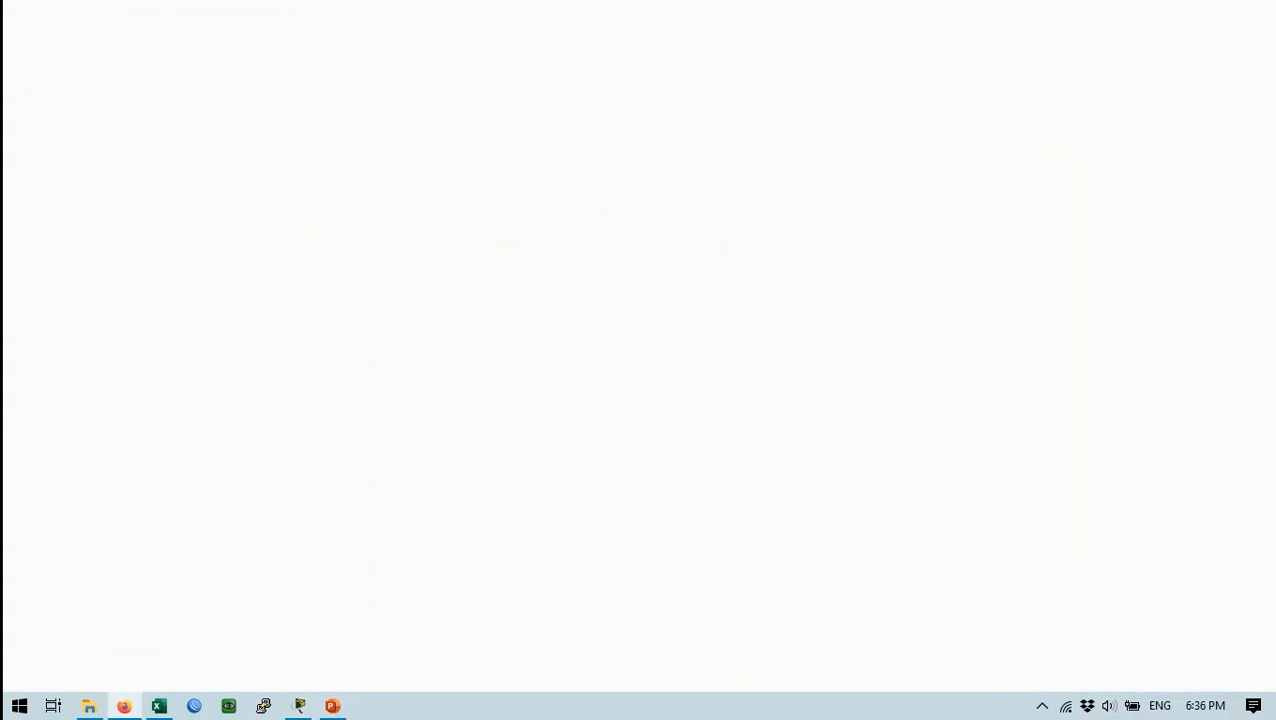
click(124, 706)
click(159, 706)
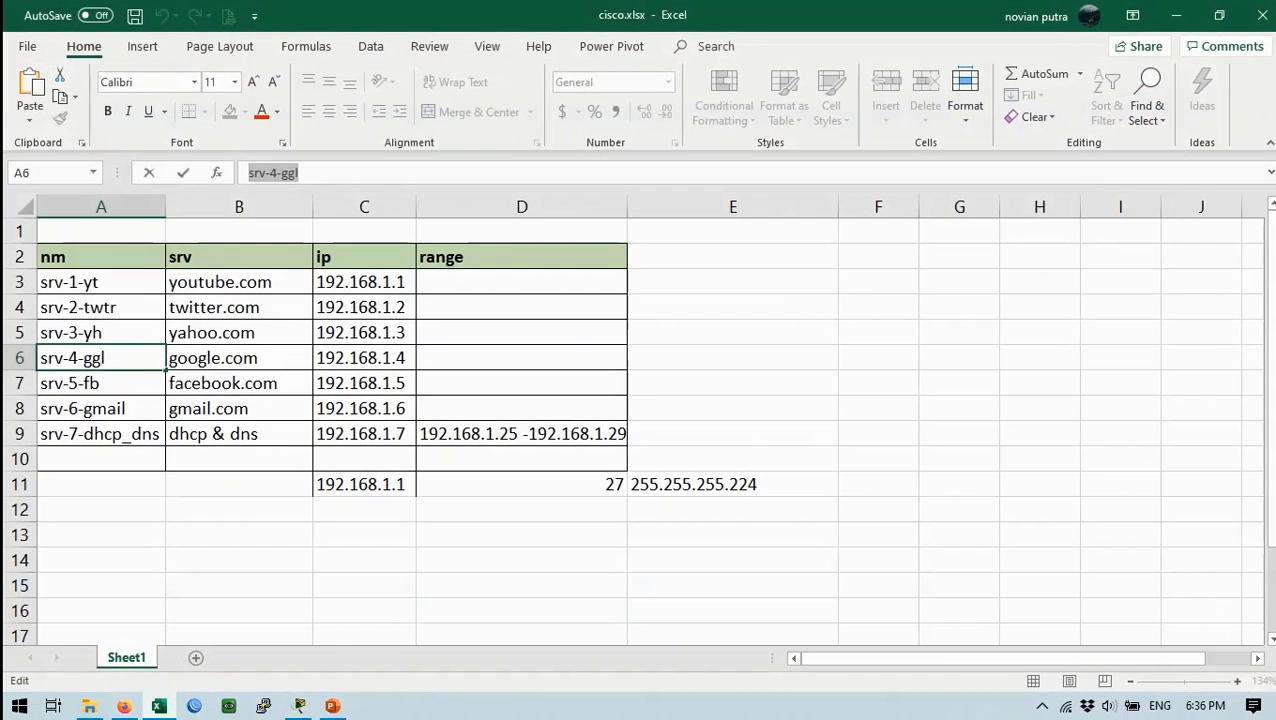
click(100, 383)
drag(302, 173, 242, 173)
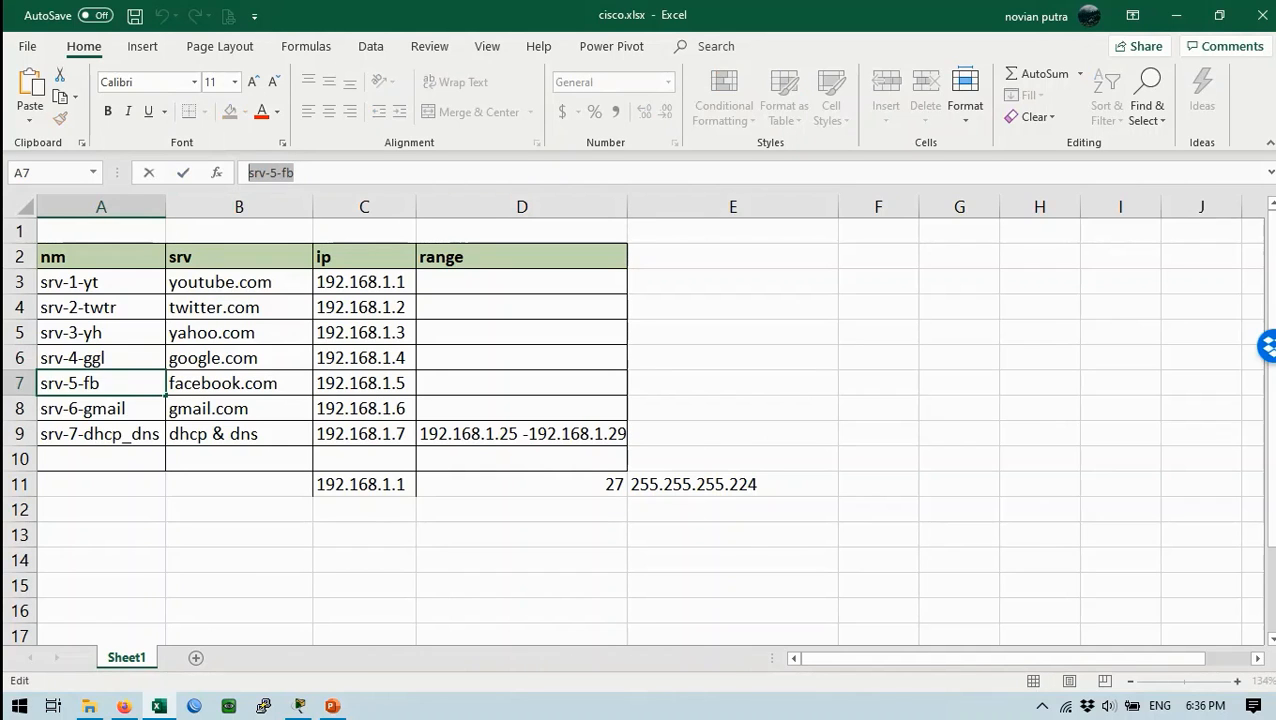
click(299, 706)
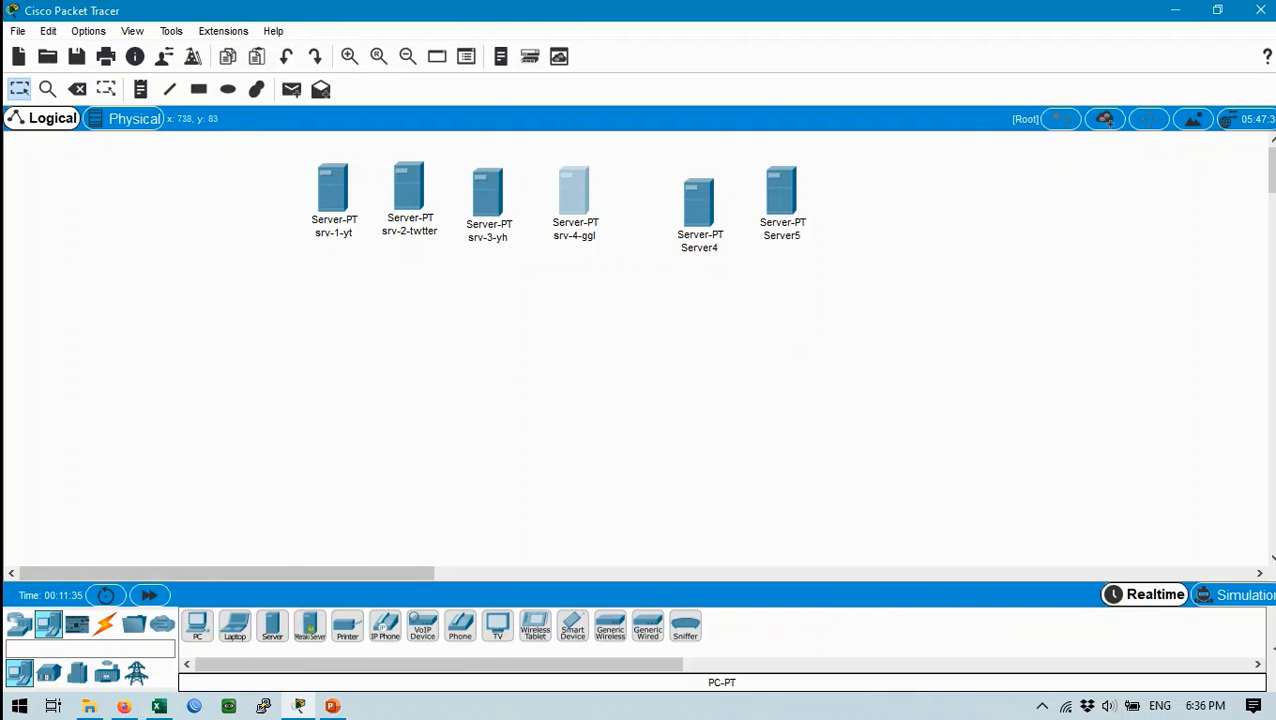
click(698, 202)
click(340, 127)
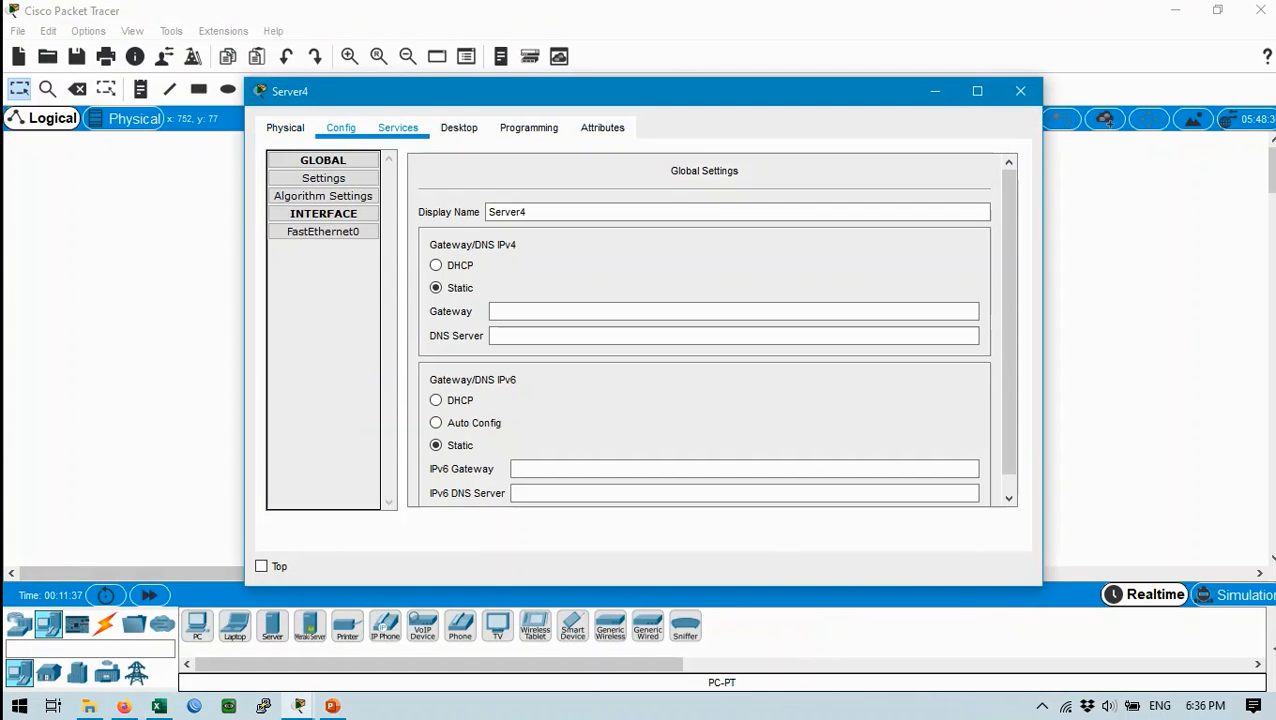
double_click(524, 212)
key(ctrl+v)
Step: Give srv-5-fb the static IP address 192.168.1.5 with subnet mask 255.255.255.224
click(459, 128)
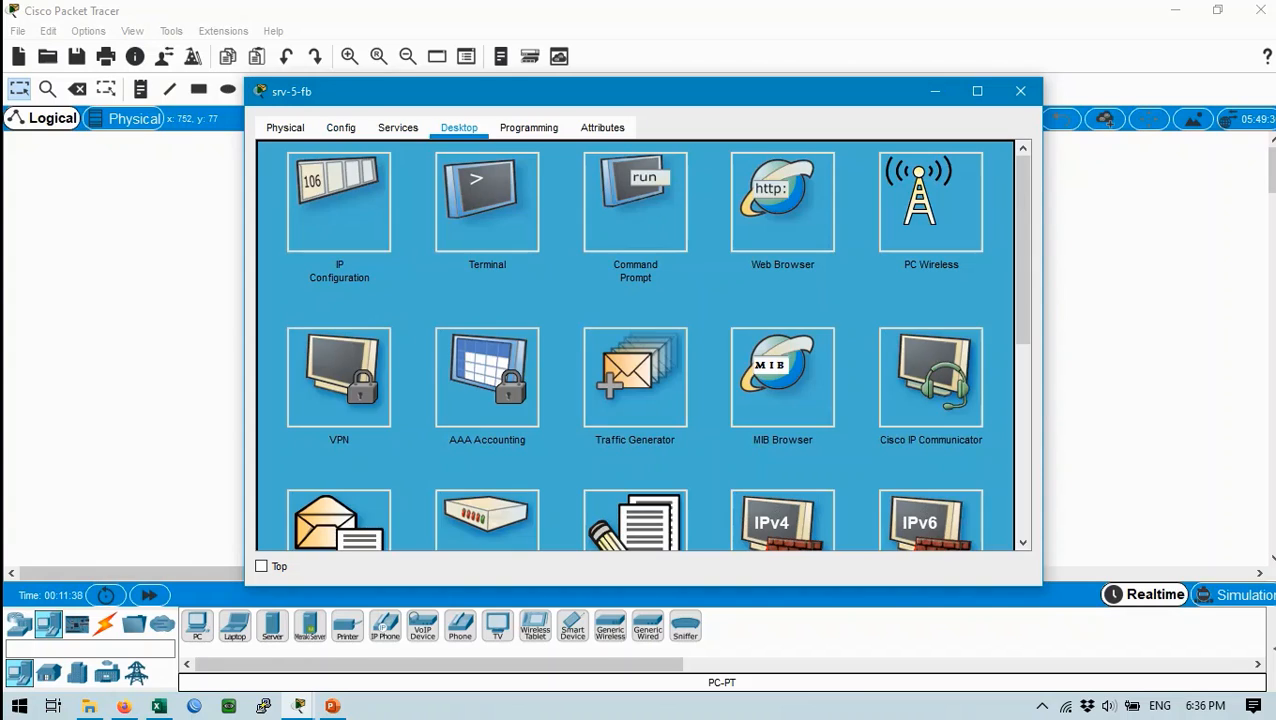
click(339, 200)
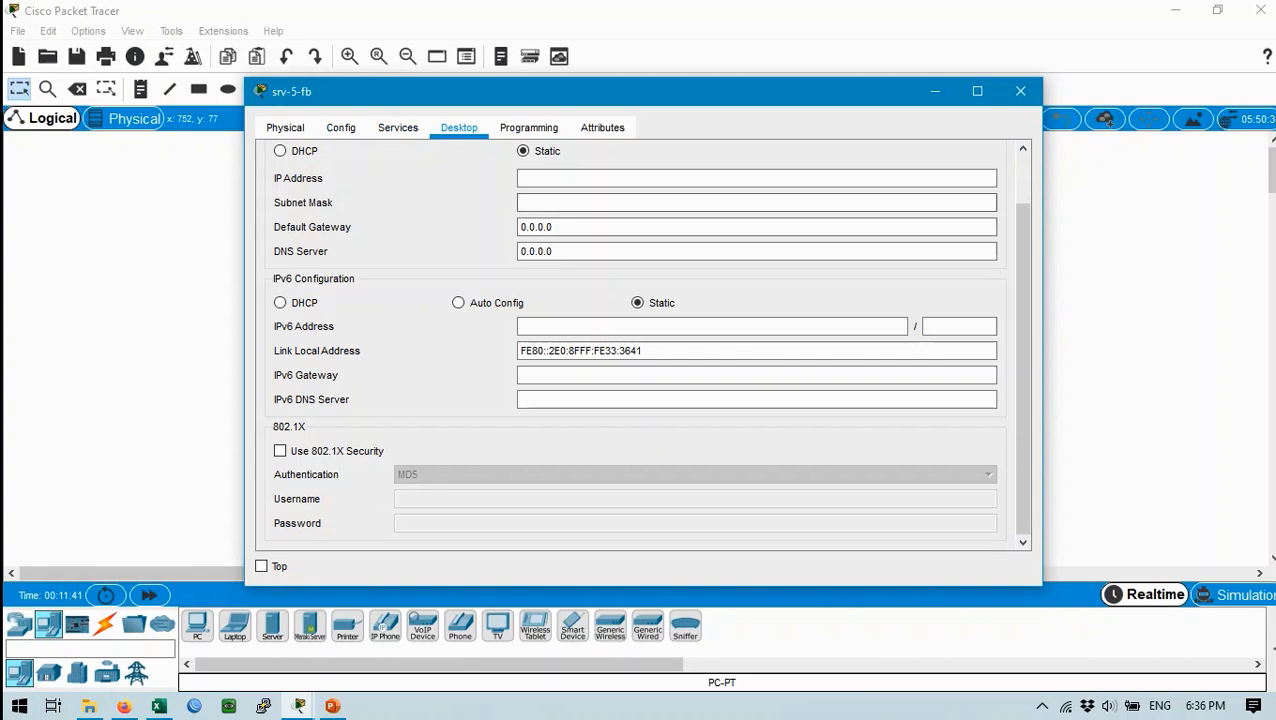
click(756, 178)
key(ctrl+v)
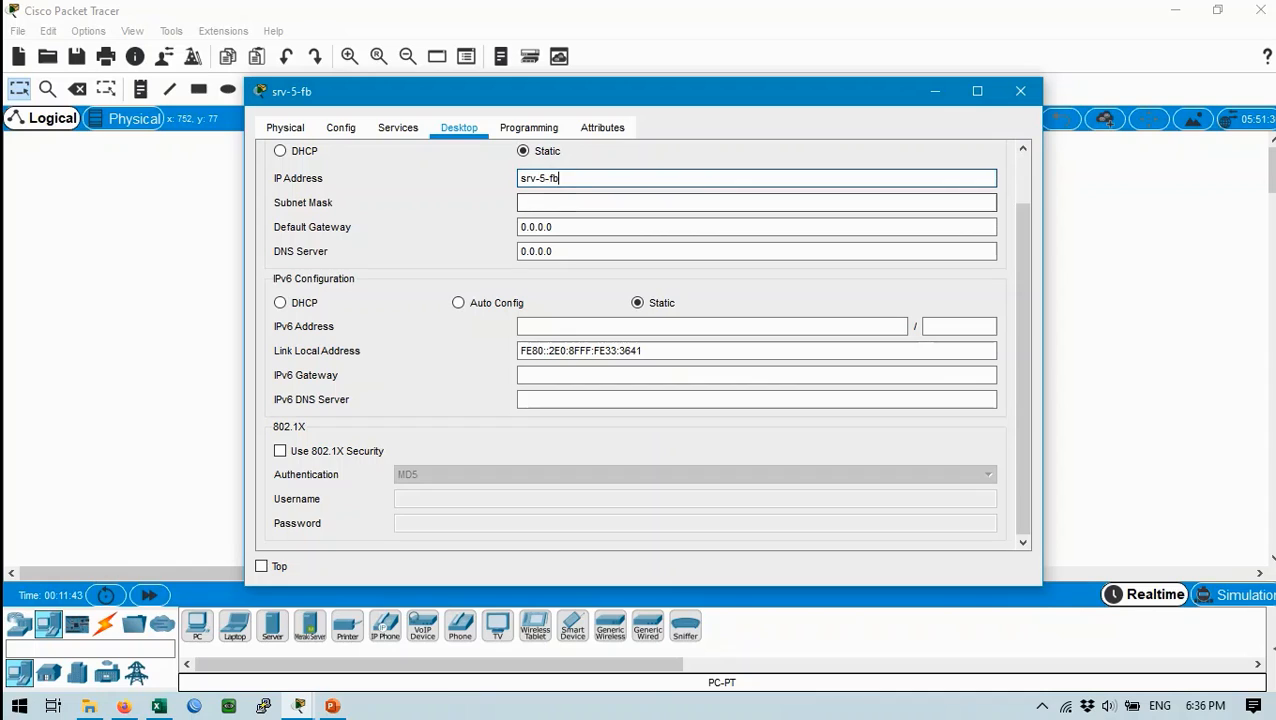
key(ctrl+a)
text(192.168.)
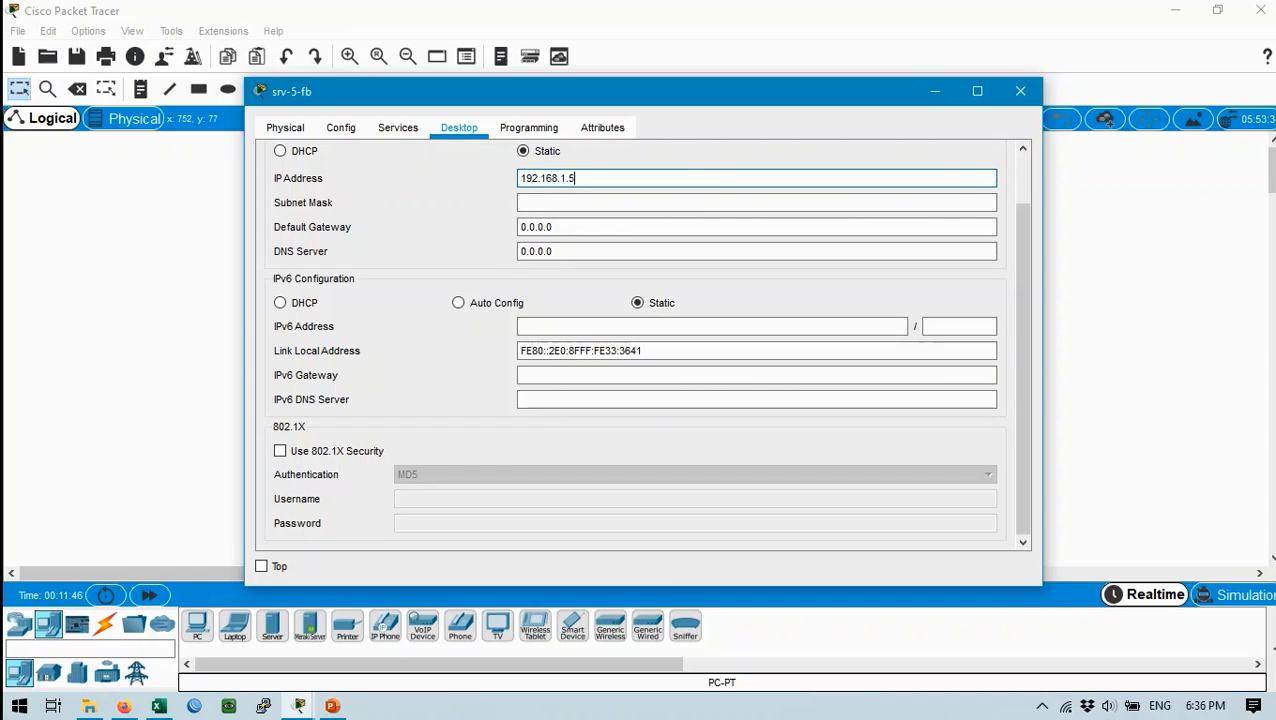
key(Tab)
key(Right)
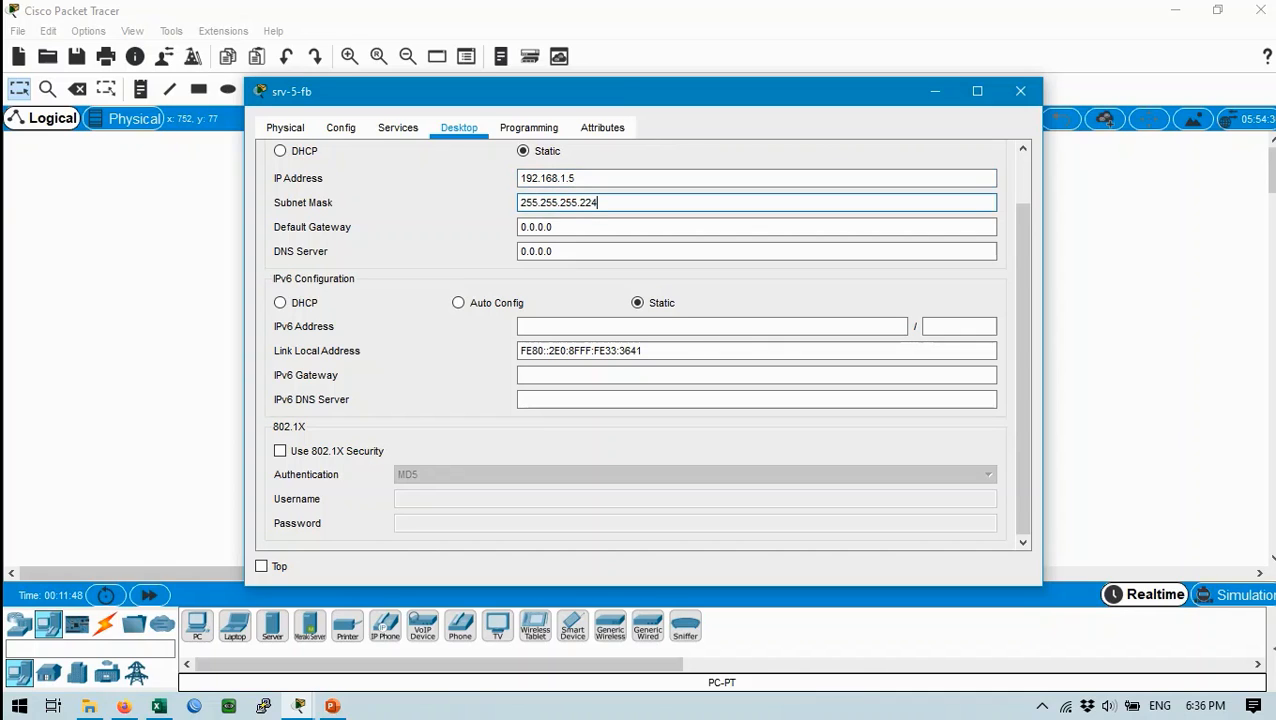
Step: Switch Windows notifications to Priority only and return to the srv-5-fb configuration
click(1253, 706)
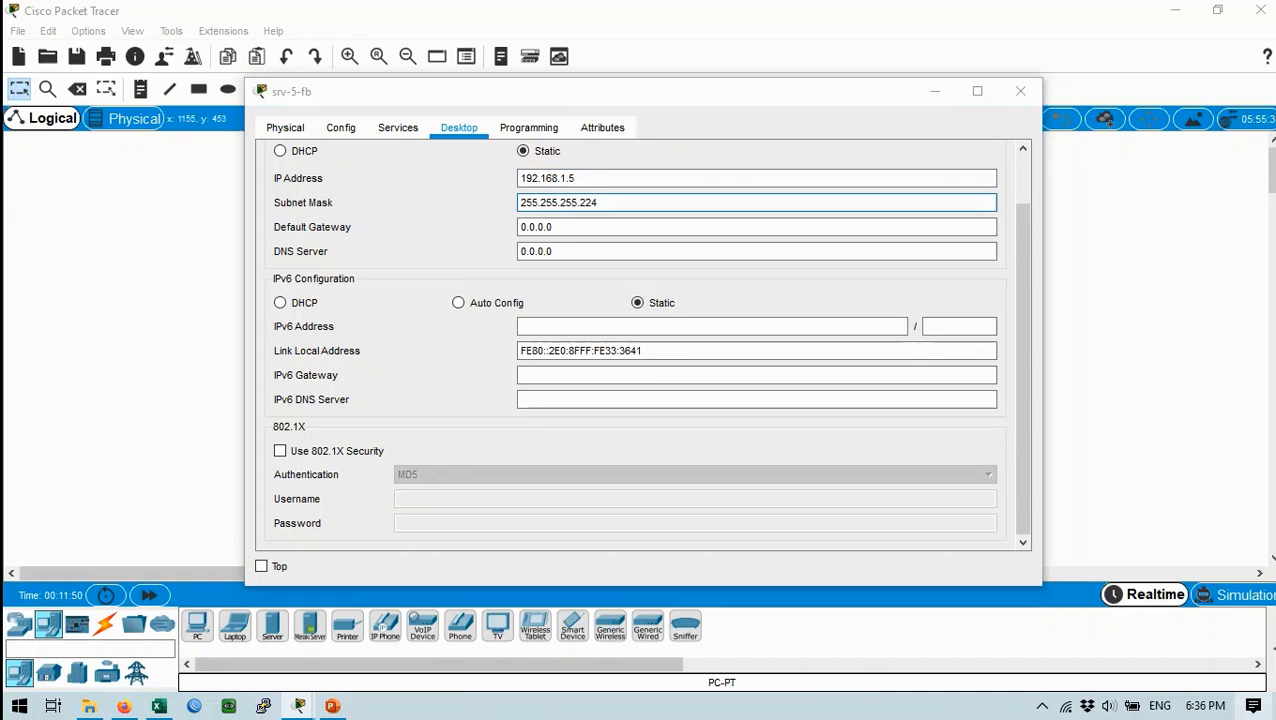
click(1053, 523)
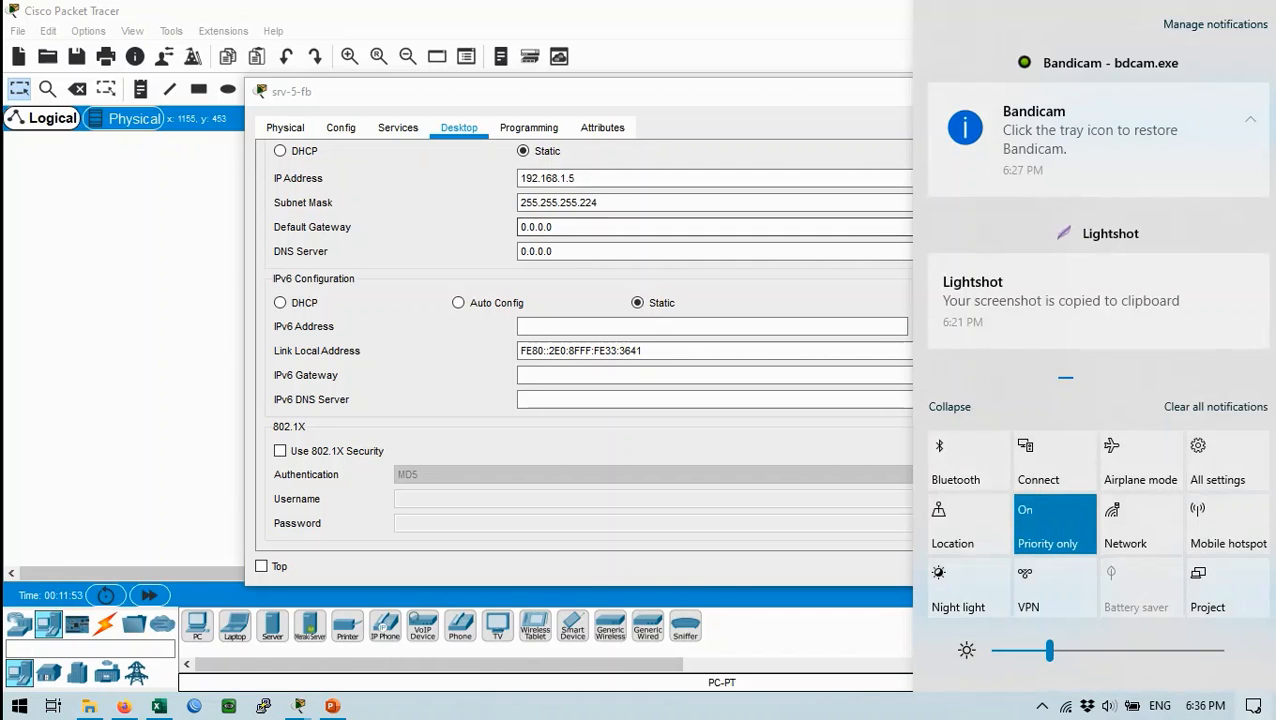
click(680, 203)
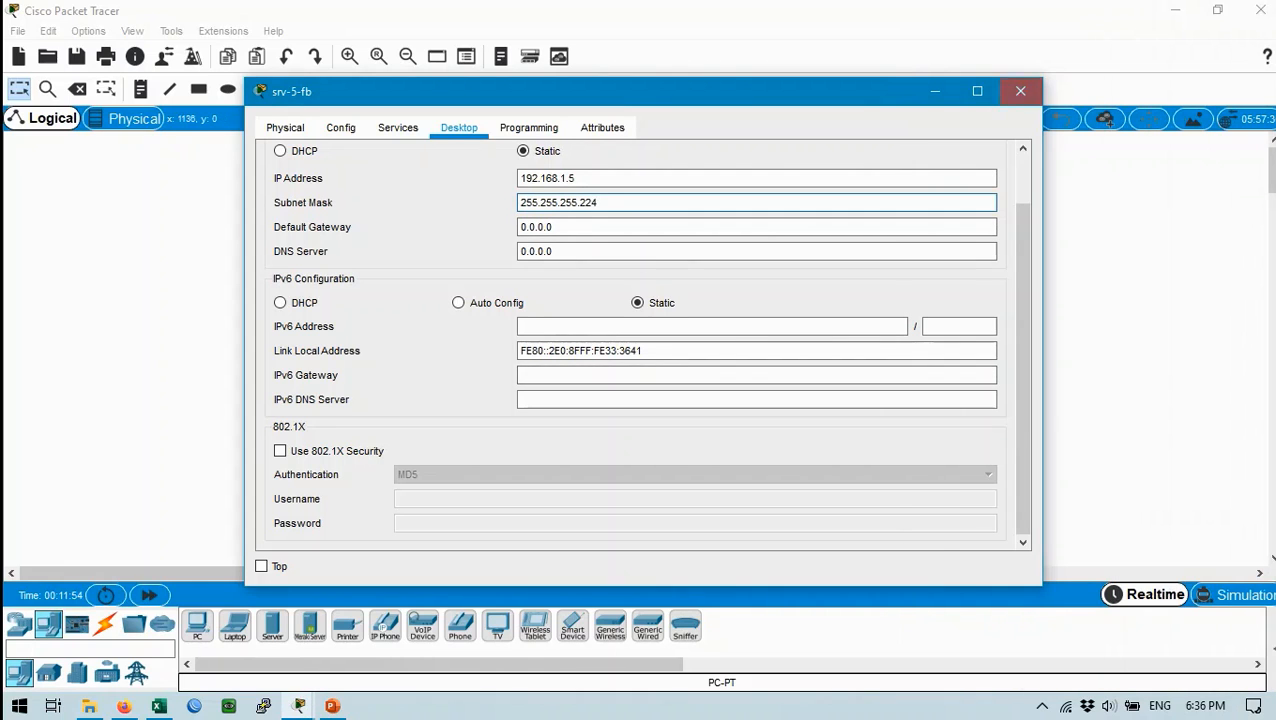
Step: Move srv-5-fb closer to srv-4-ggl and copy the name srv-6-gmail from cell A8 of the Excel server list
click(1020, 91)
drag(699, 200, 646, 188)
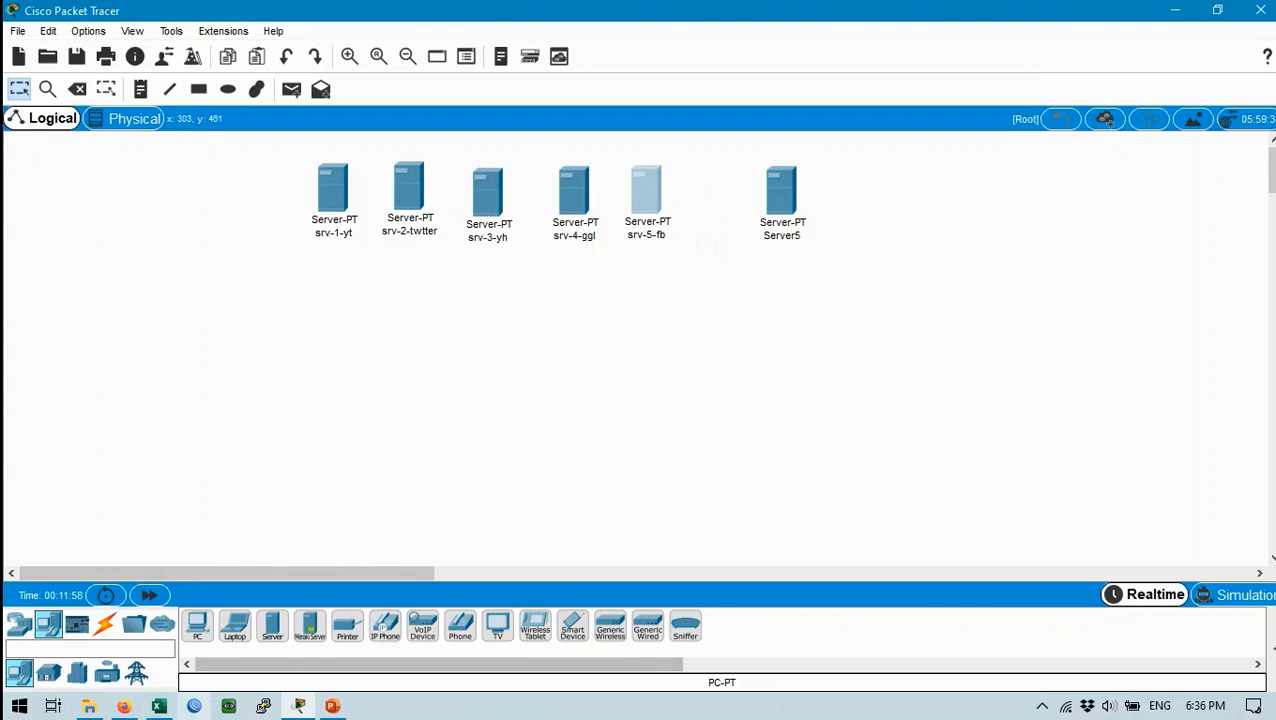
click(159, 706)
click(100, 408)
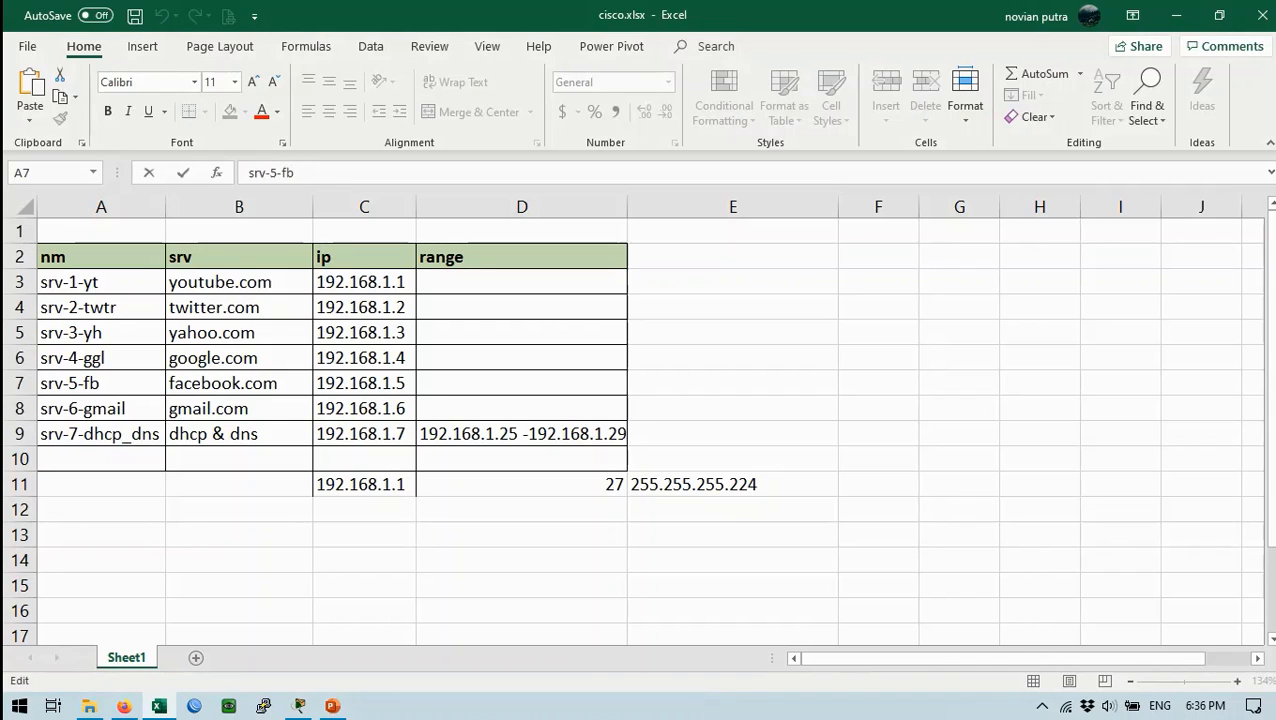
key(Return)
drag(315, 173, 248, 173)
key(ctrl+c)
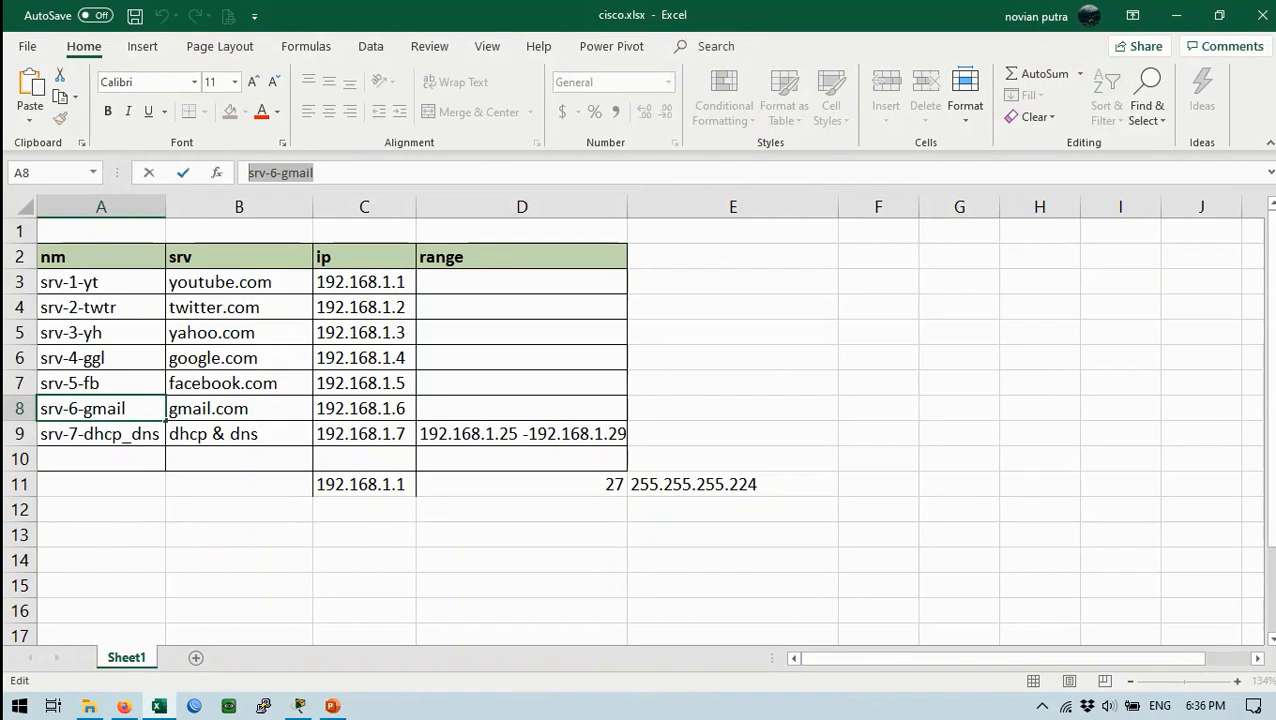
click(1132, 15)
click(1176, 15)
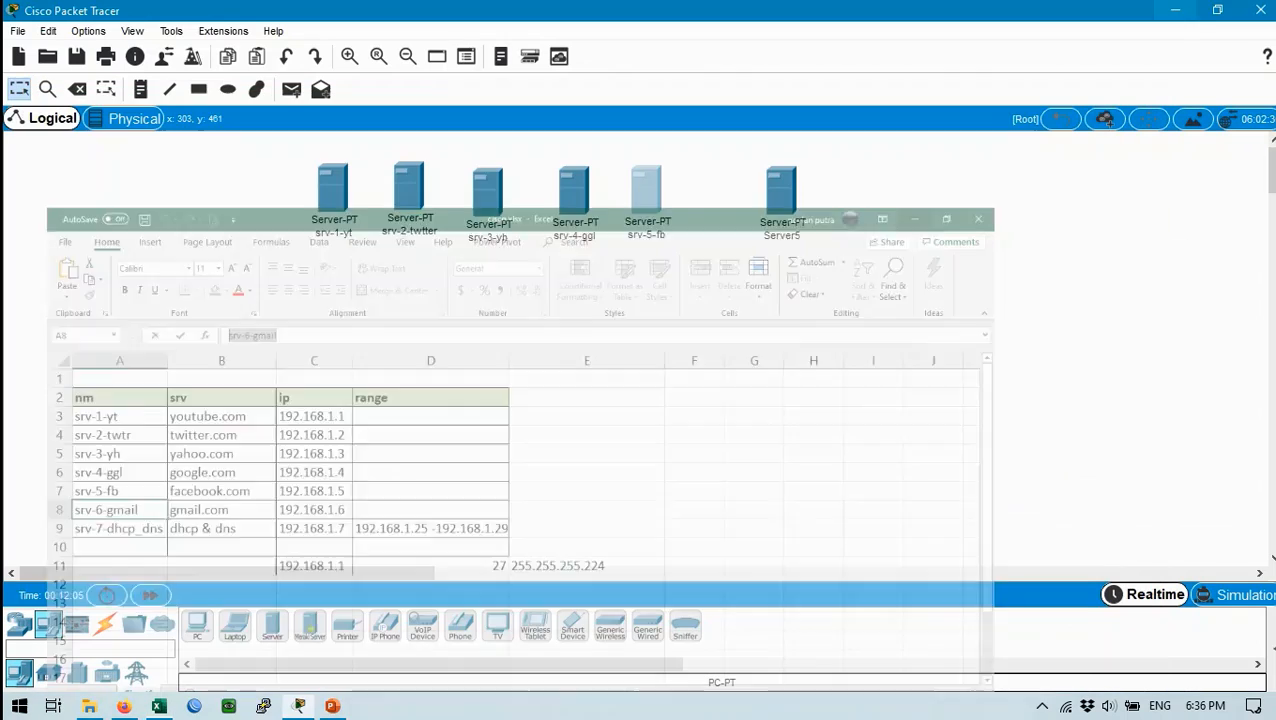
Step: Replace Server5's display name with the copied name srv-6-gmail
double_click(781, 190)
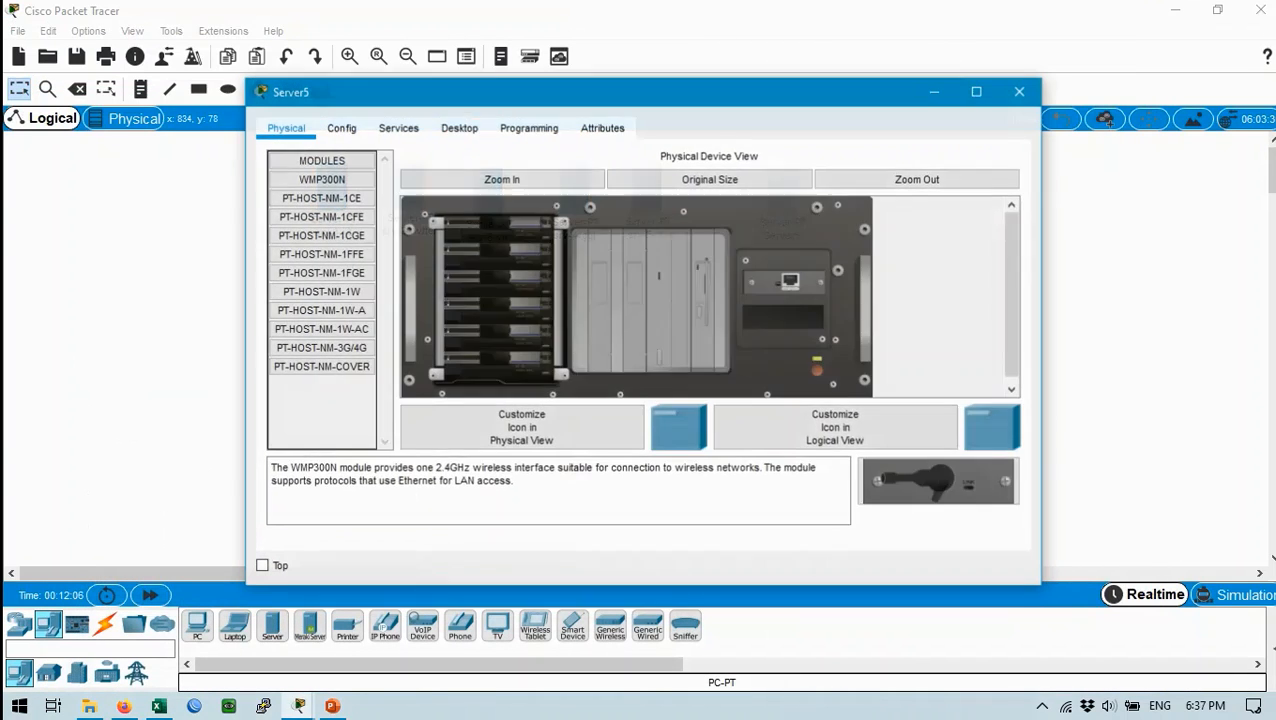
click(341, 127)
drag(535, 212, 487, 212)
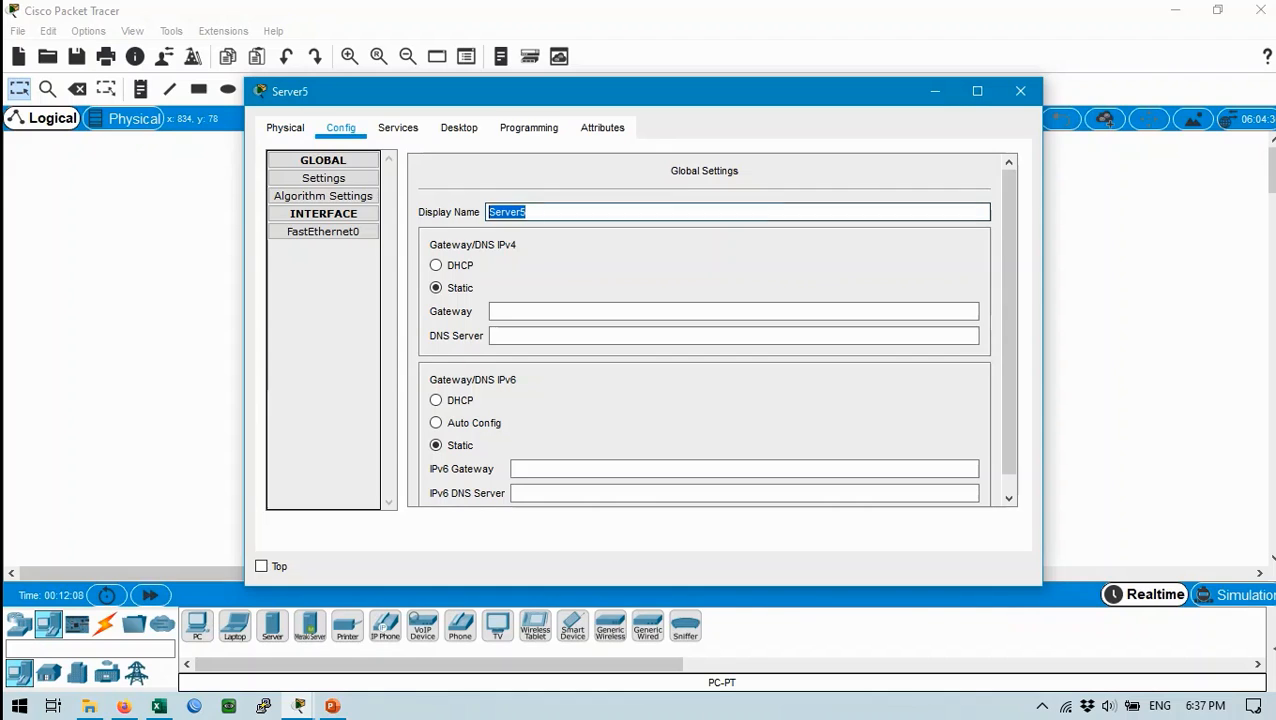
key(ctrl+v)
Step: Give srv-6-gmail the static IP address 192.168.1.6 with subnet mask 255.255.255.224
click(398, 128)
click(459, 128)
click(336, 188)
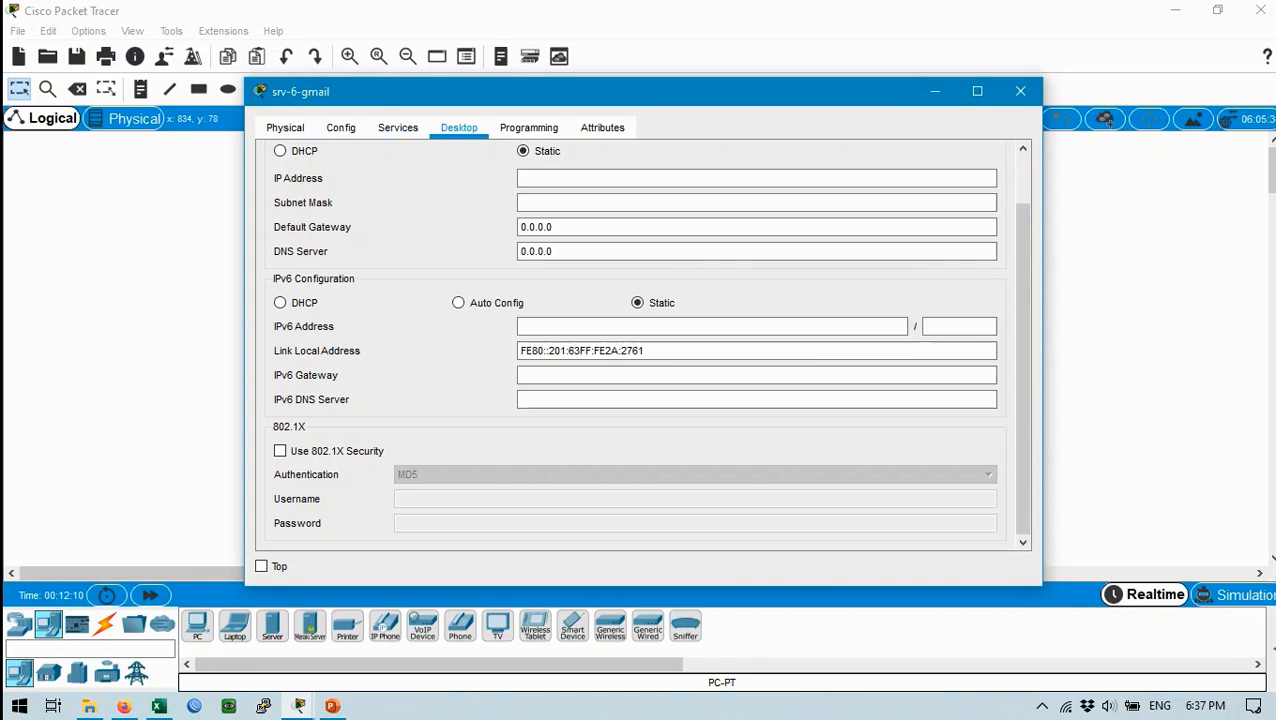
click(590, 178)
text(192.1)
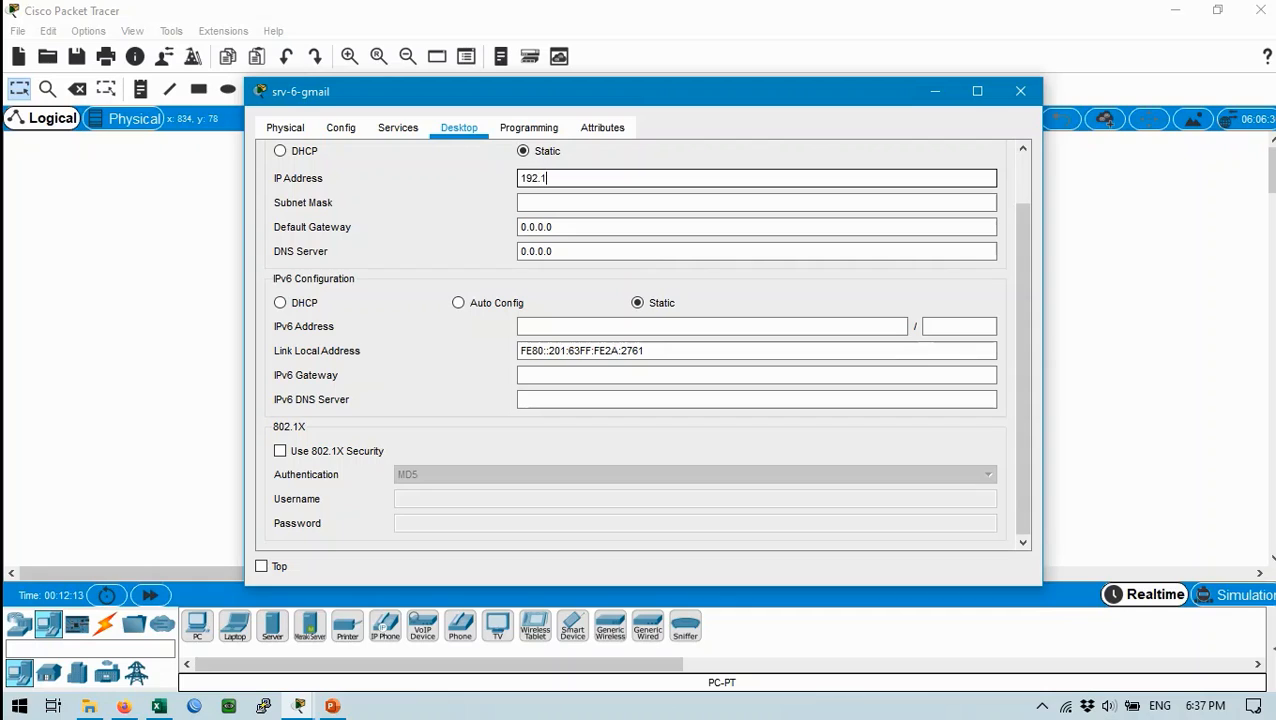
text(68.)
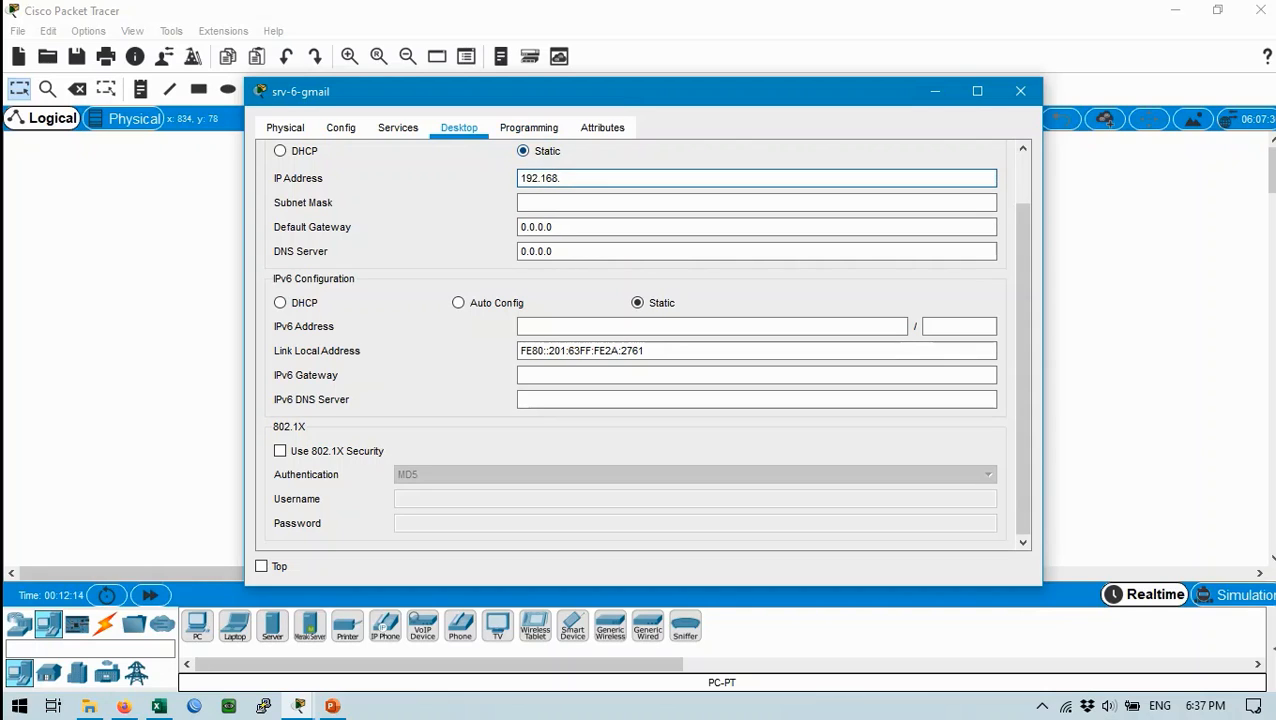
text(1.6)
key(Tab)
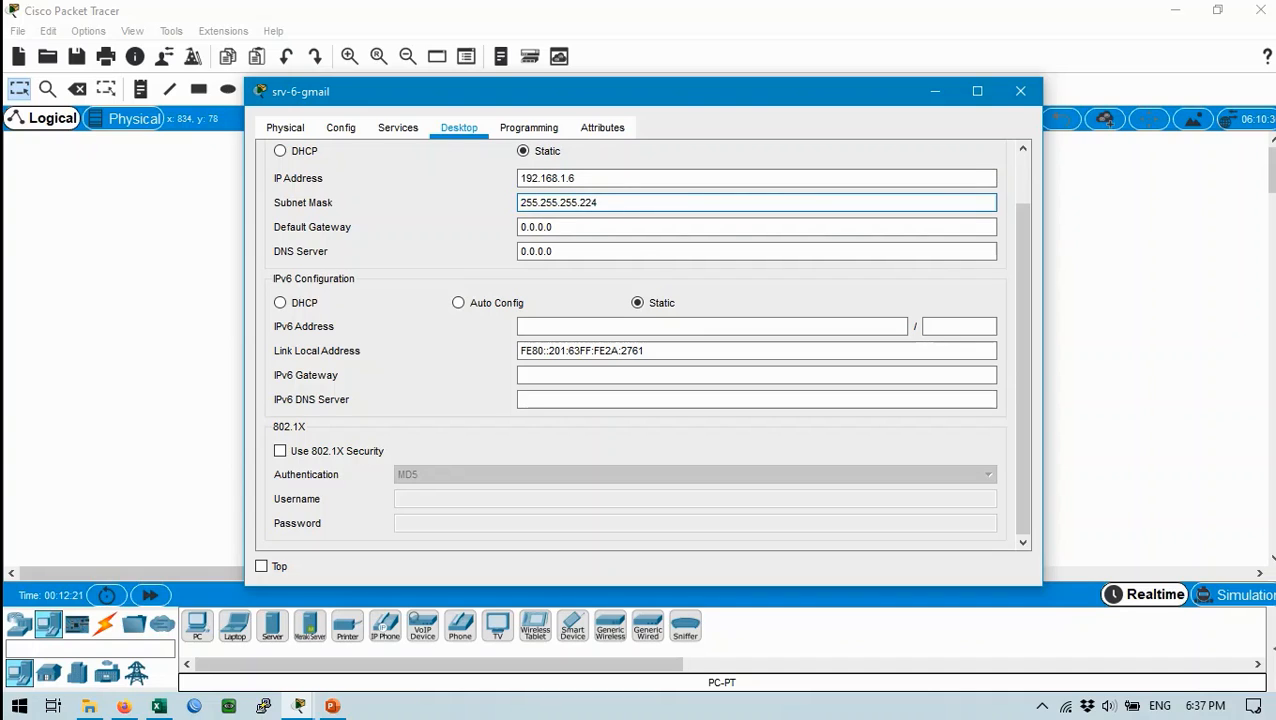
Step: Move srv-6-gmail closer to srv-5-fb and shift all six servers together toward the left of the workspace
click(1020, 91)
drag(781, 190, 713, 190)
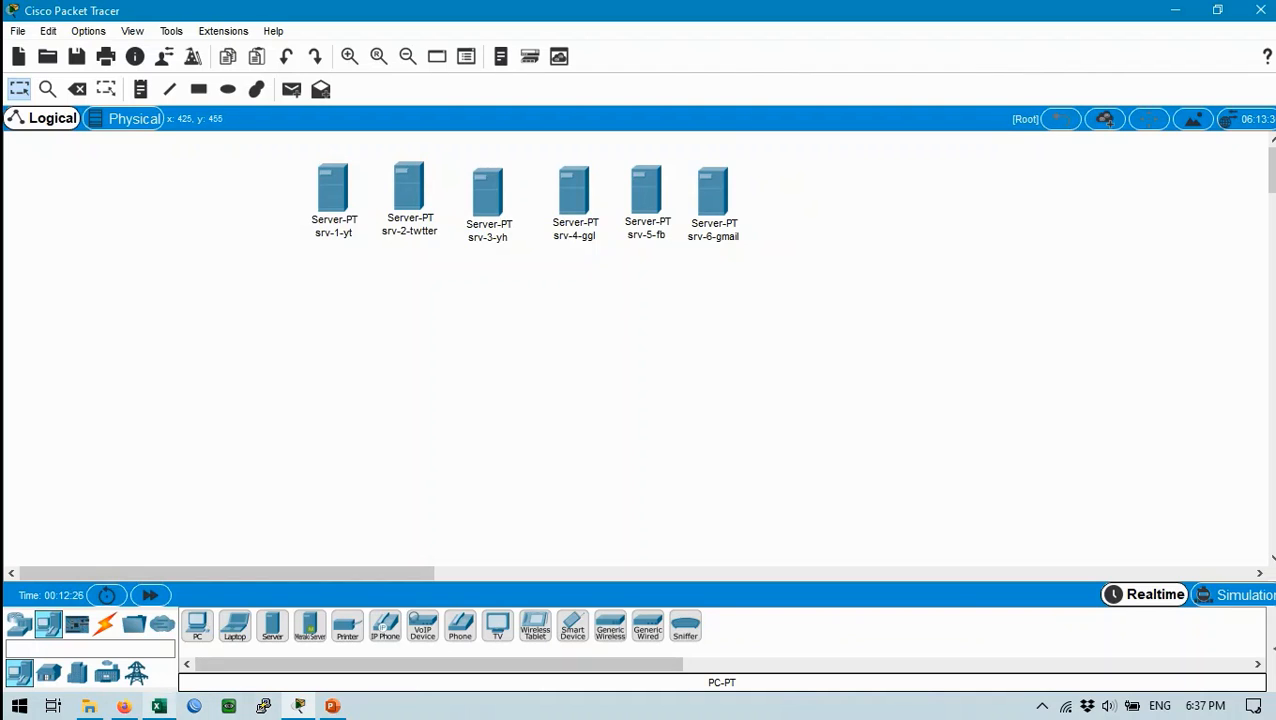
mouse_move(795, 279)
mouse_down()
mouse_move(347, 185)
mouse_move(176, 194)
mouse_up()
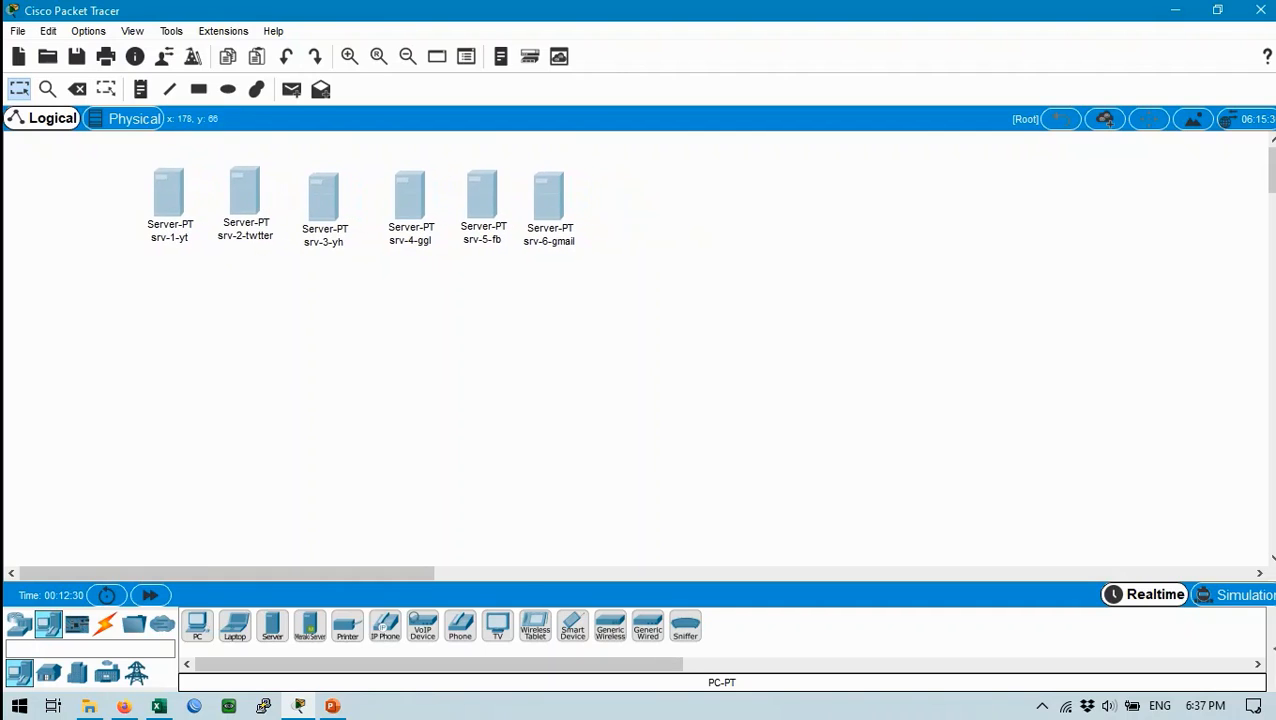
Step: Add a seventh server to the right of srv-6-gmail and name it srv-7-dhcp_dns, copied from cell A9 of the Excel server list
click(272, 625)
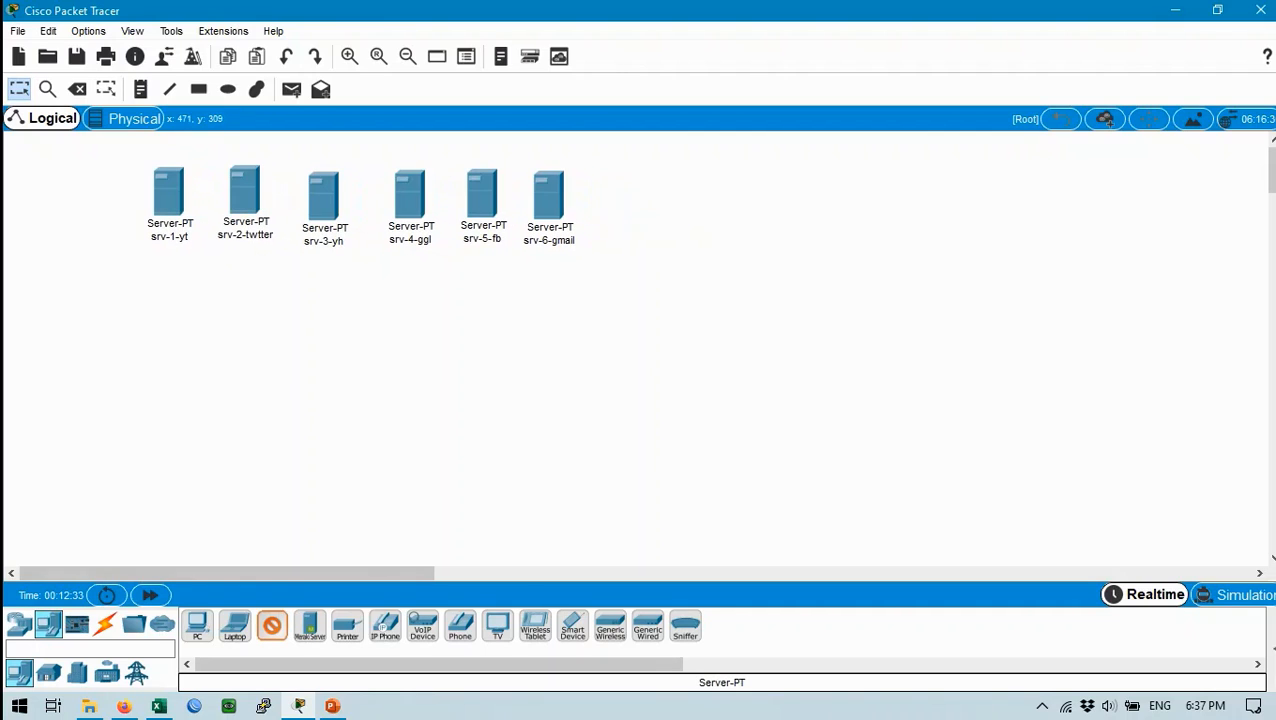
click(763, 210)
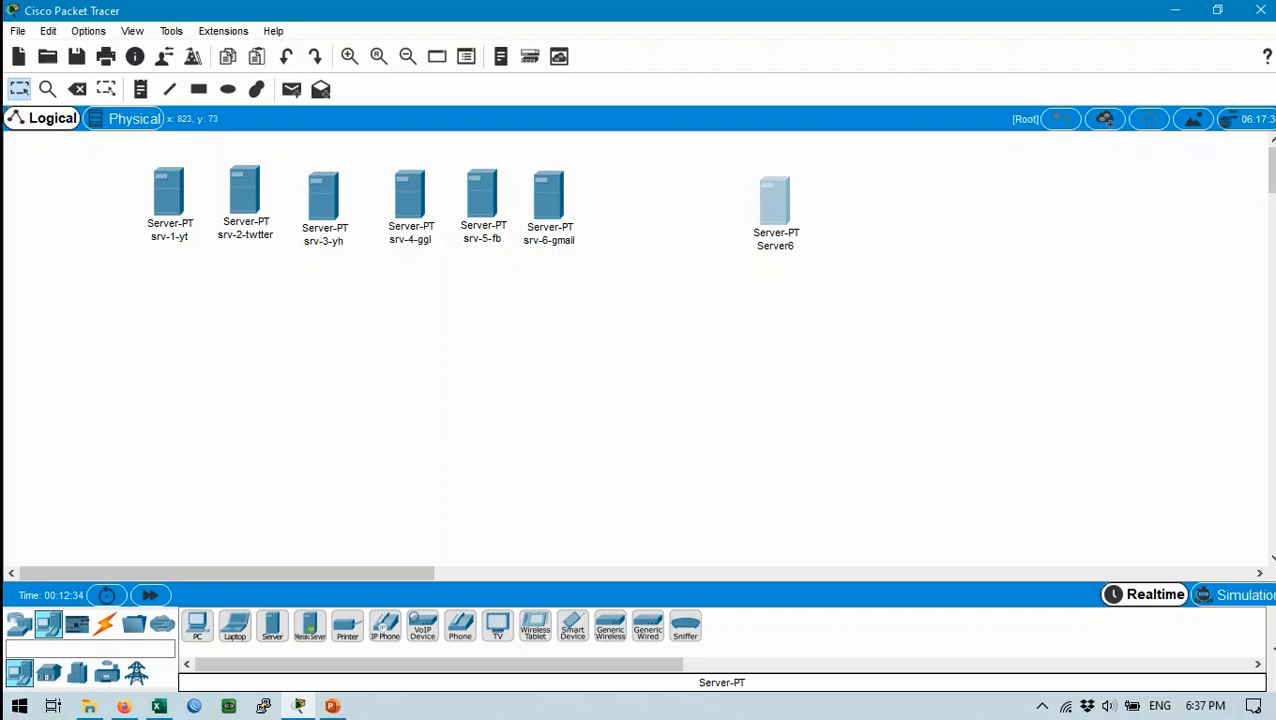
click(763, 208)
click(341, 128)
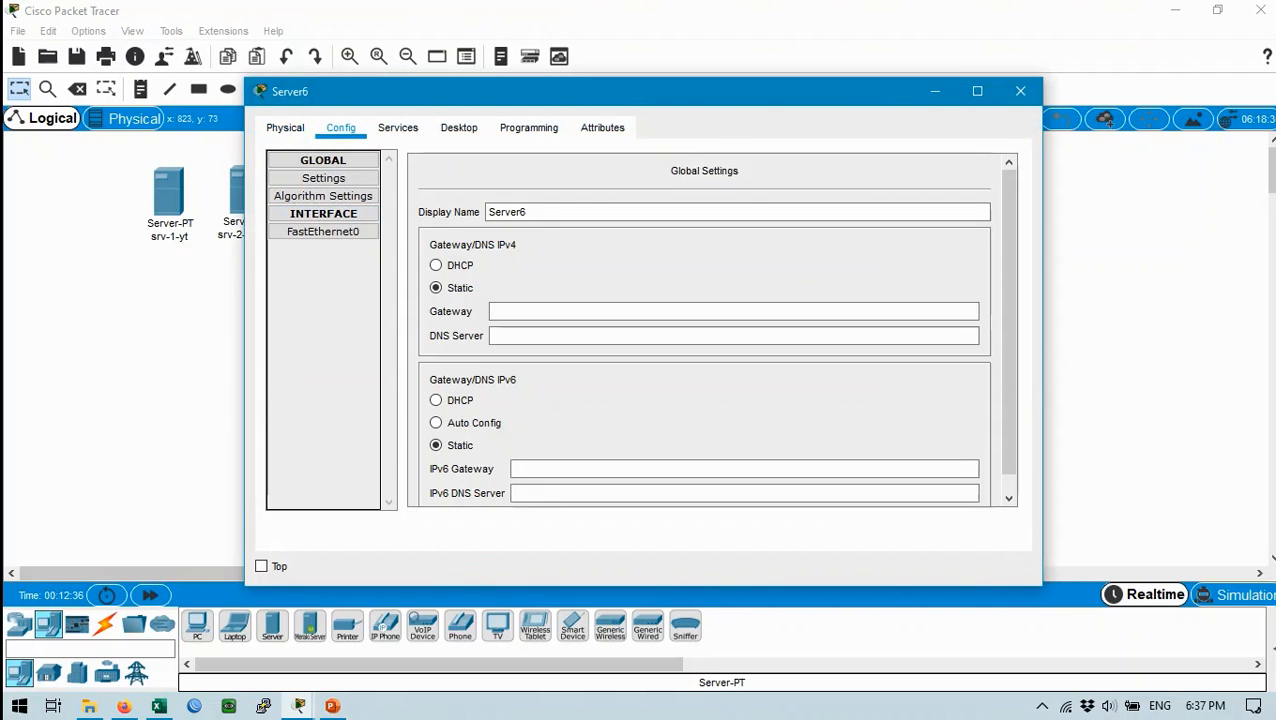
key(alt+Tab)
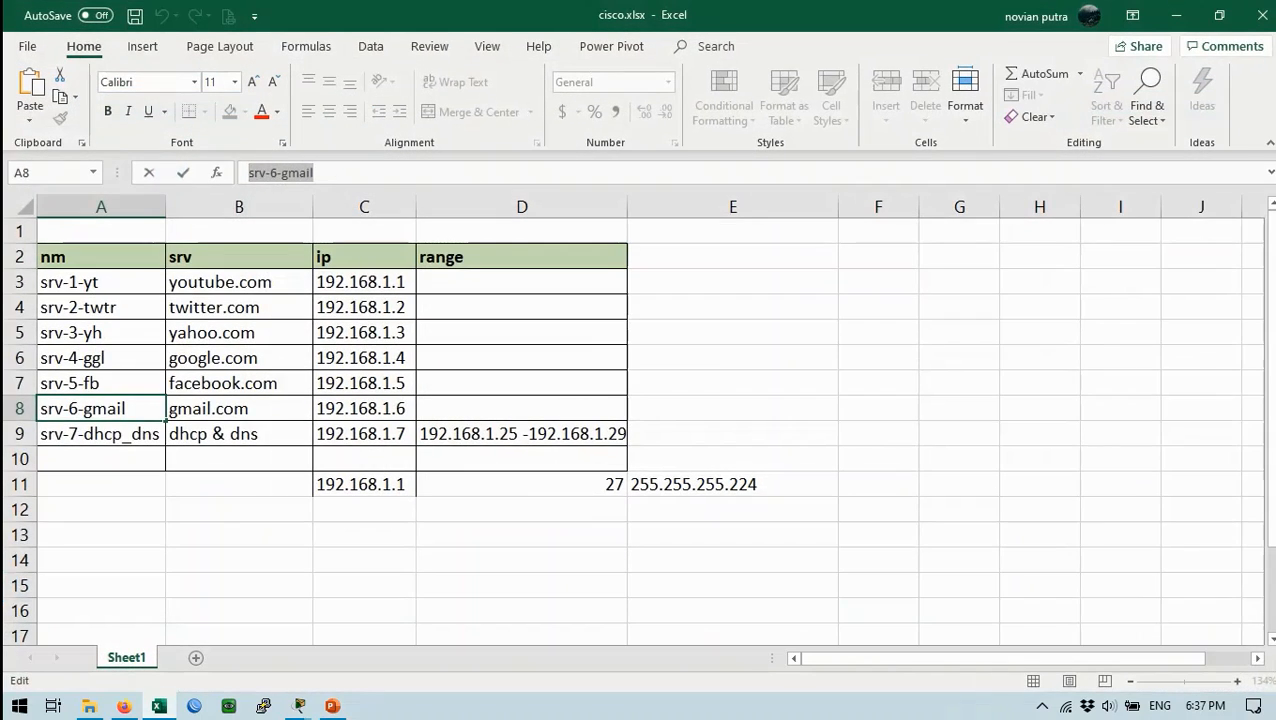
click(100, 433)
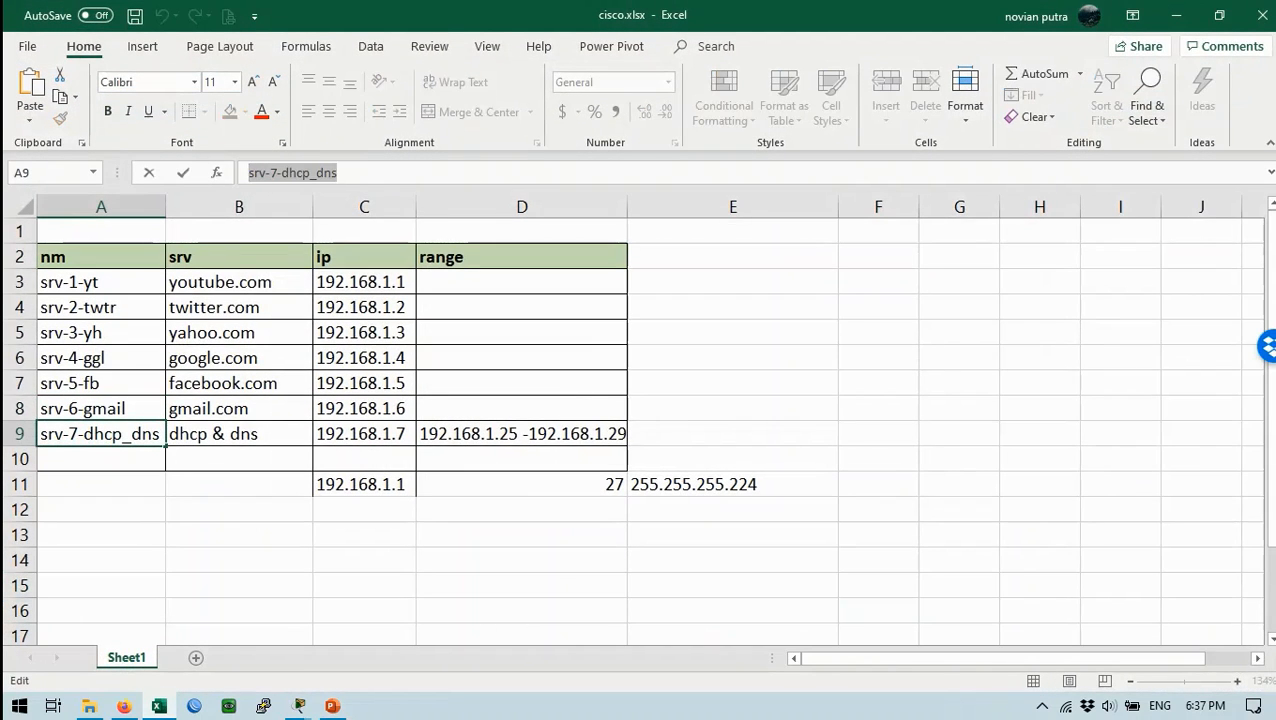
key(alt+Tab)
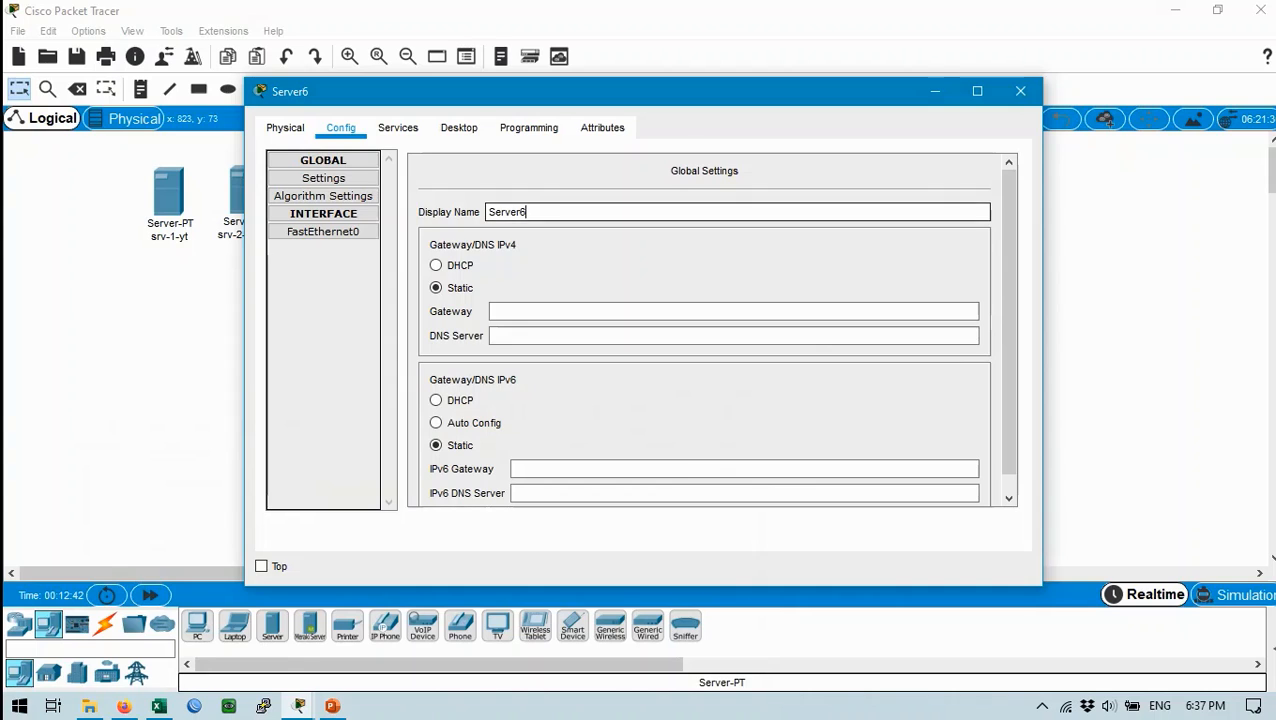
key(ctrl+a)
text(srv-7-dhcp_dns)
Step: Give srv-7-dhcp_dns the static IP address 192.168.1.7 with subnet mask 255.255.255.224
click(398, 127)
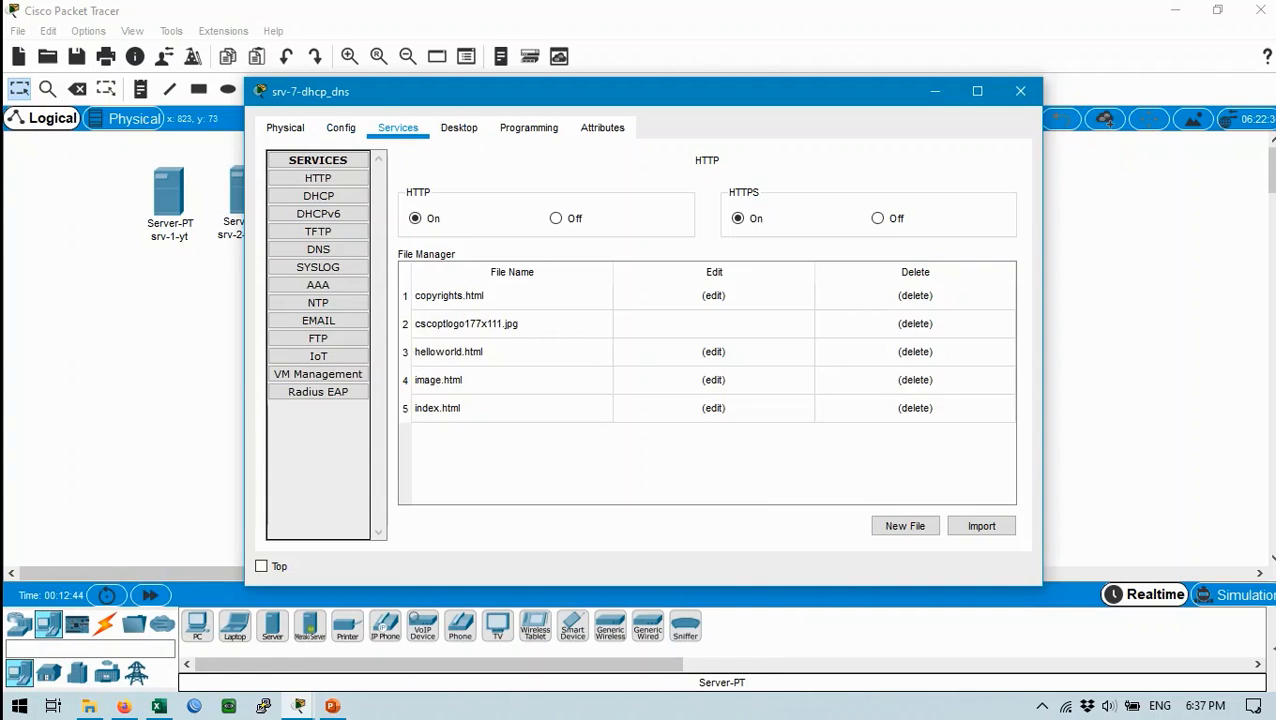
click(459, 127)
click(339, 200)
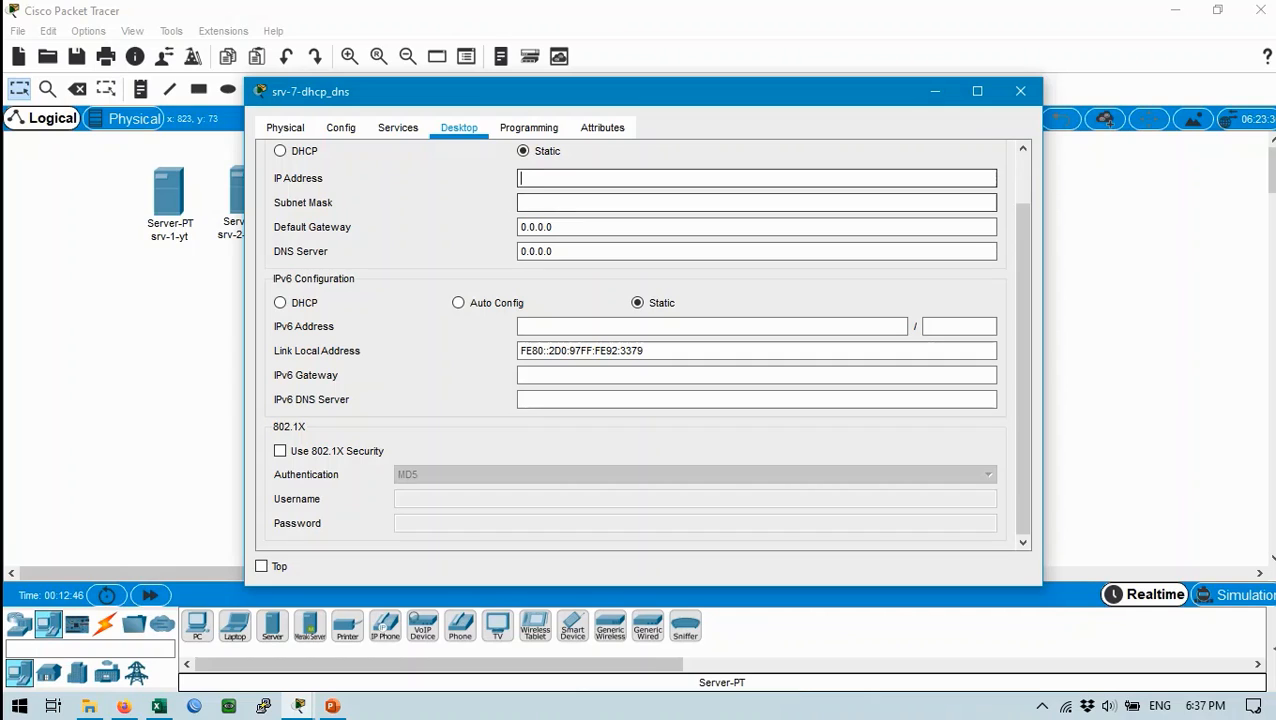
text(192.168.)
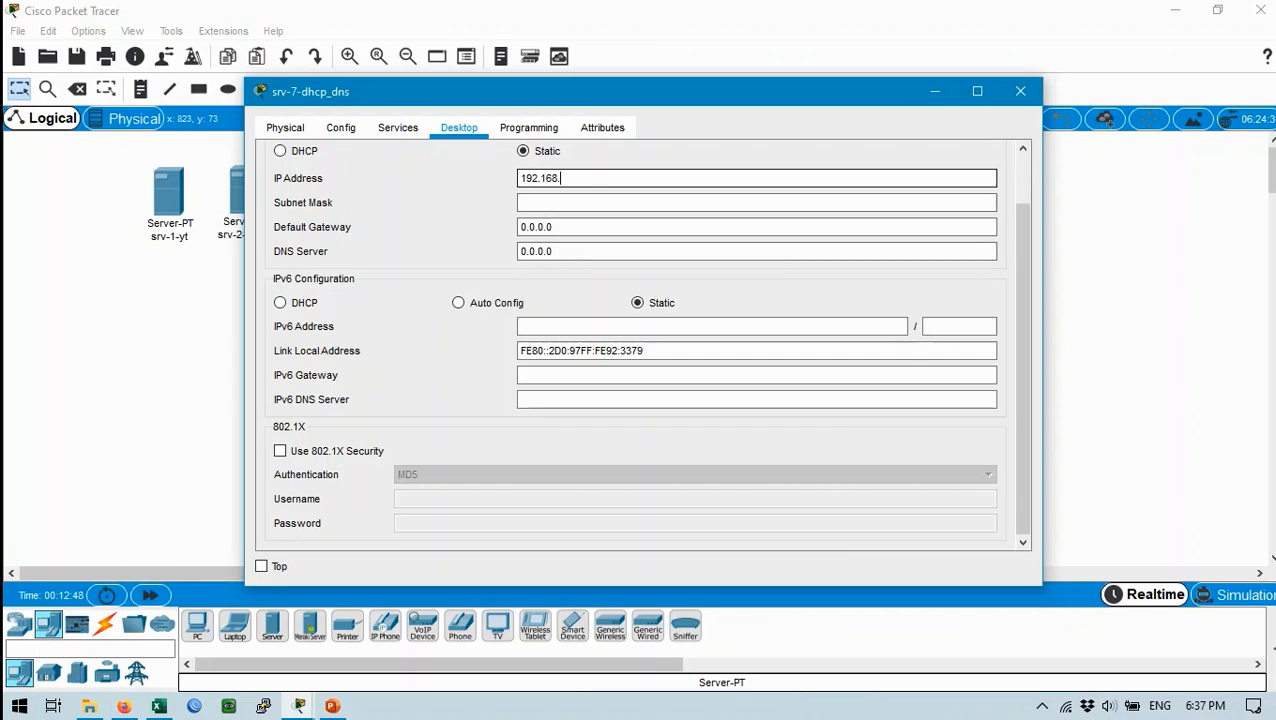
text(1.7)
key(Tab)
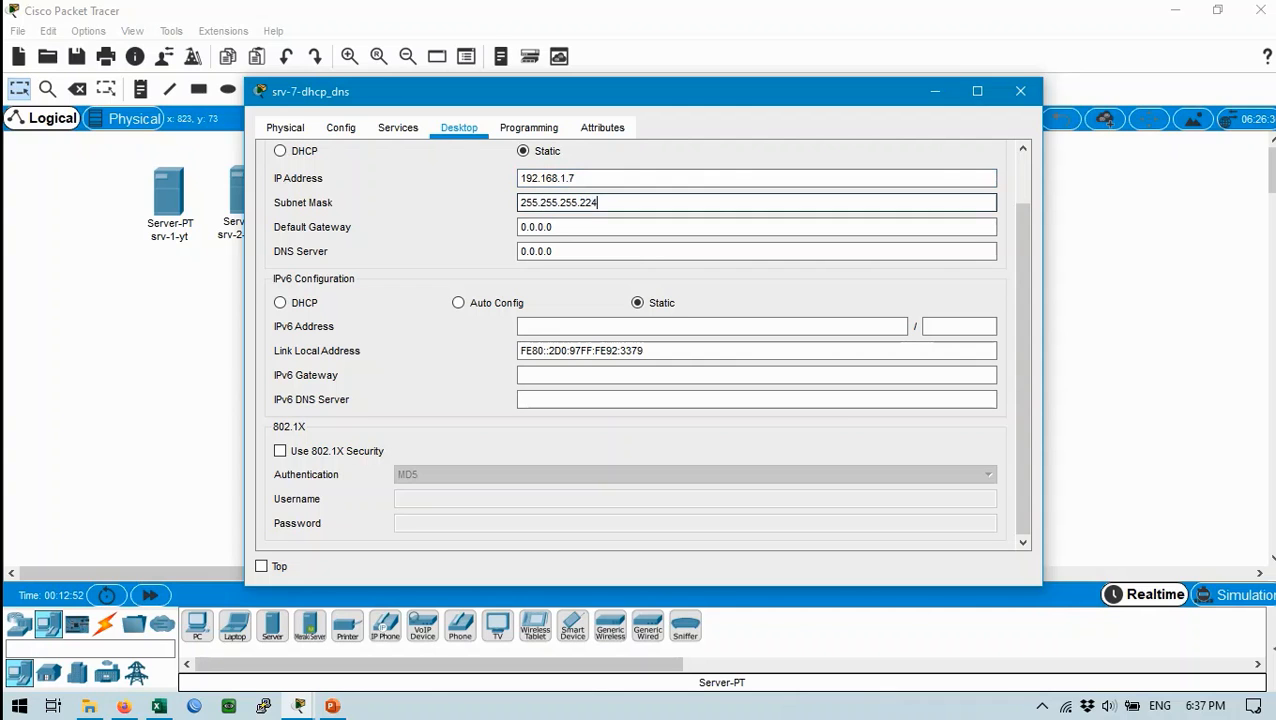
Step: Close the srv-7-dhcp_dns configuration and add three PCs in a row at the lower part of the workspace, below srv-1-yt
key(Escape)
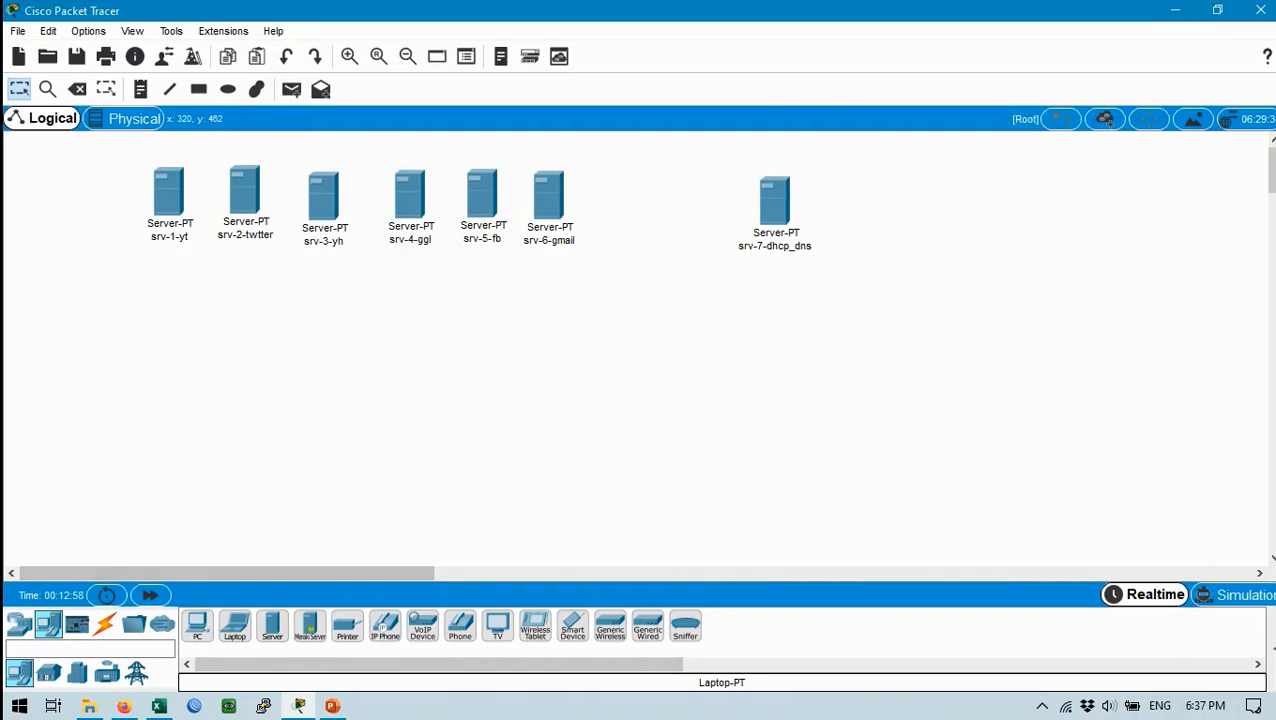
click(197, 625)
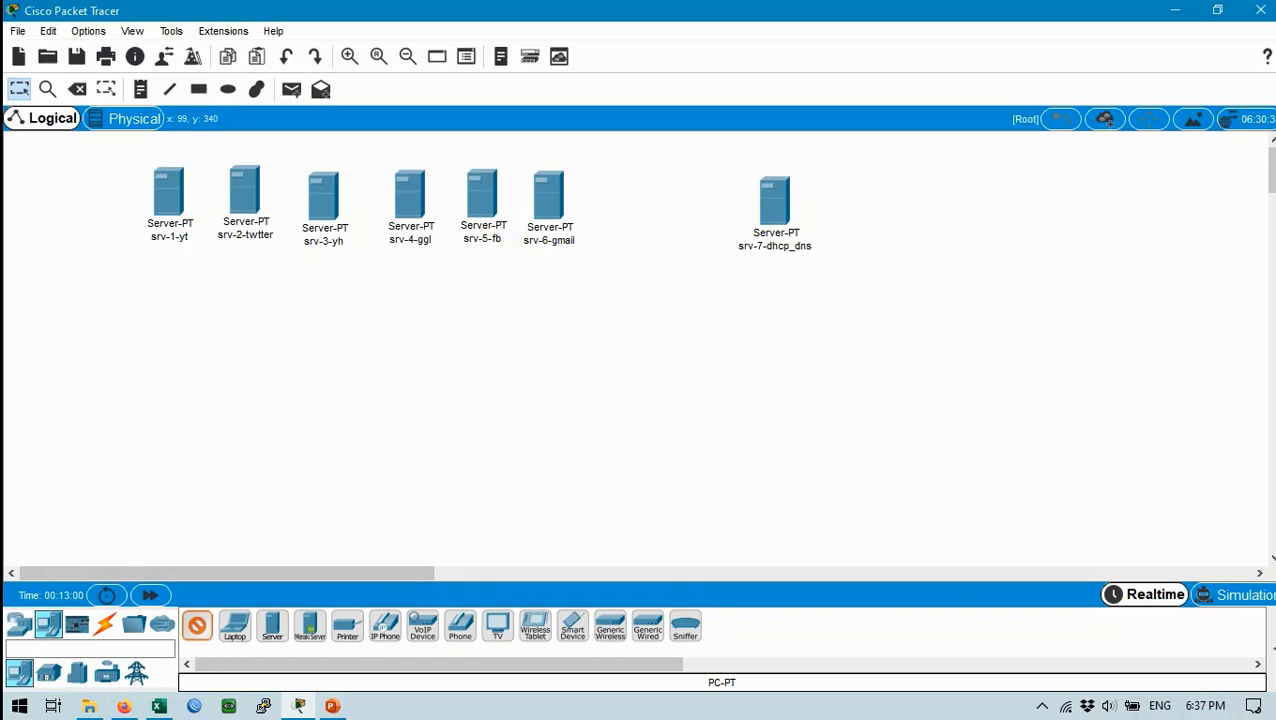
click(95, 452)
click(197, 625)
click(163, 455)
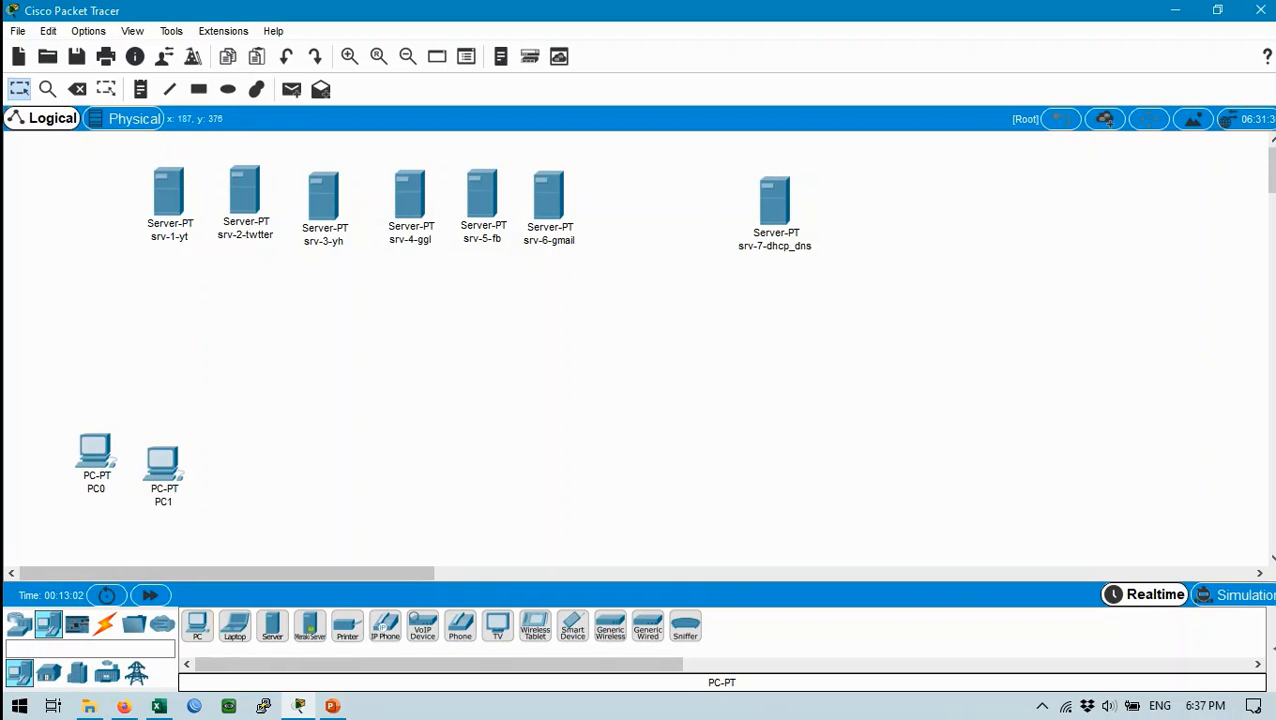
click(197, 625)
click(236, 462)
Step: Spread out PC0, PC1 and PC2 and shift them into a row beneath the servers srv-2-twtter through srv-5-fb
drag(236, 462, 372, 458)
drag(163, 462, 254, 465)
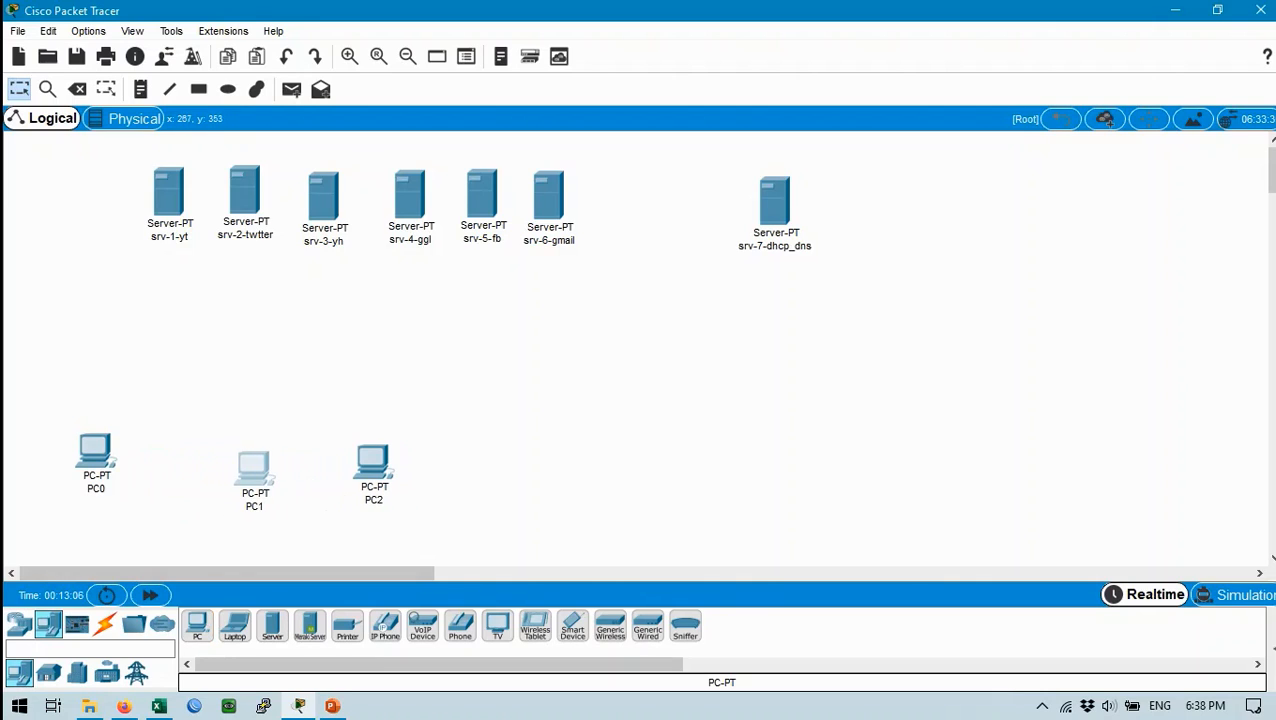
drag(95, 452, 183, 470)
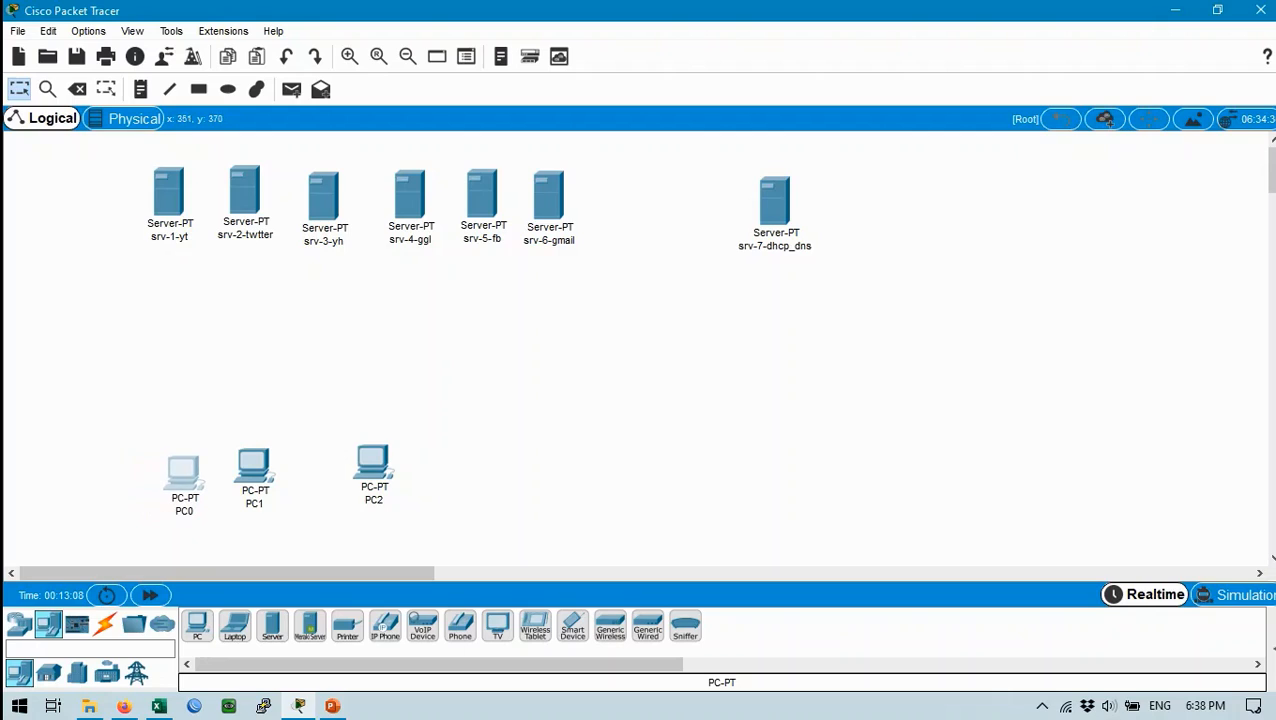
drag(372, 465, 455, 472)
drag(254, 468, 376, 467)
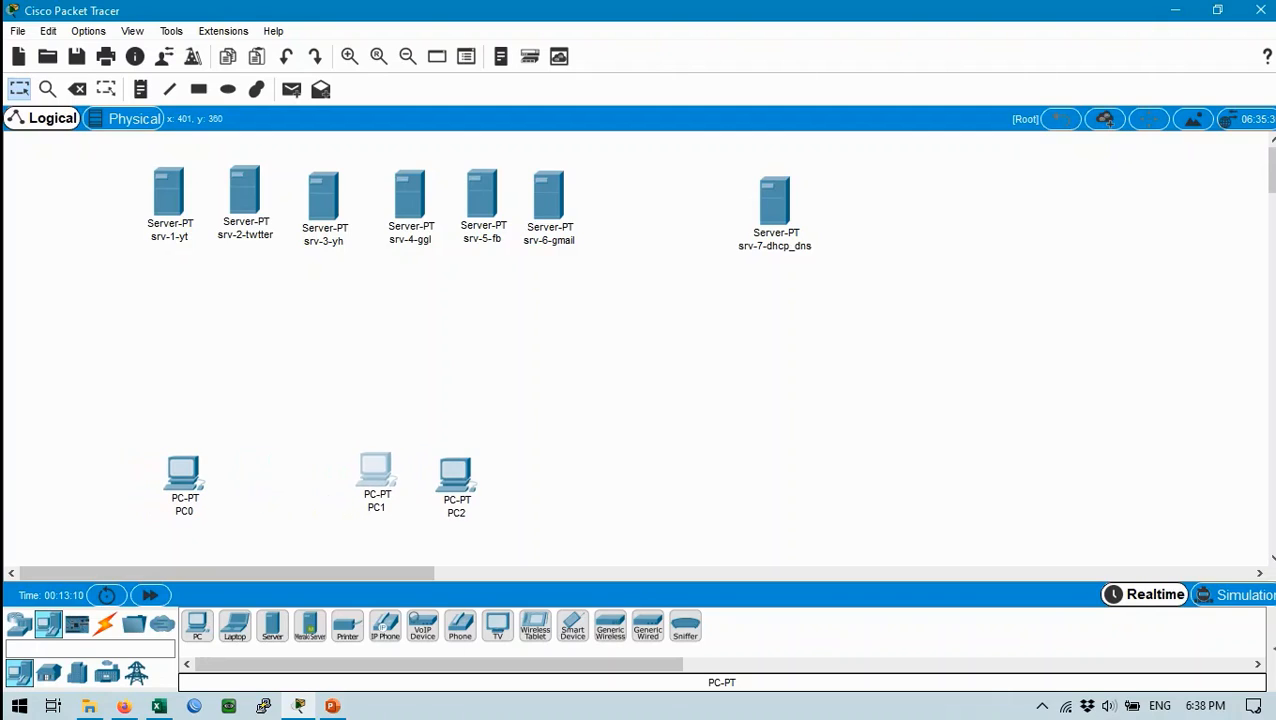
drag(184, 471, 282, 471)
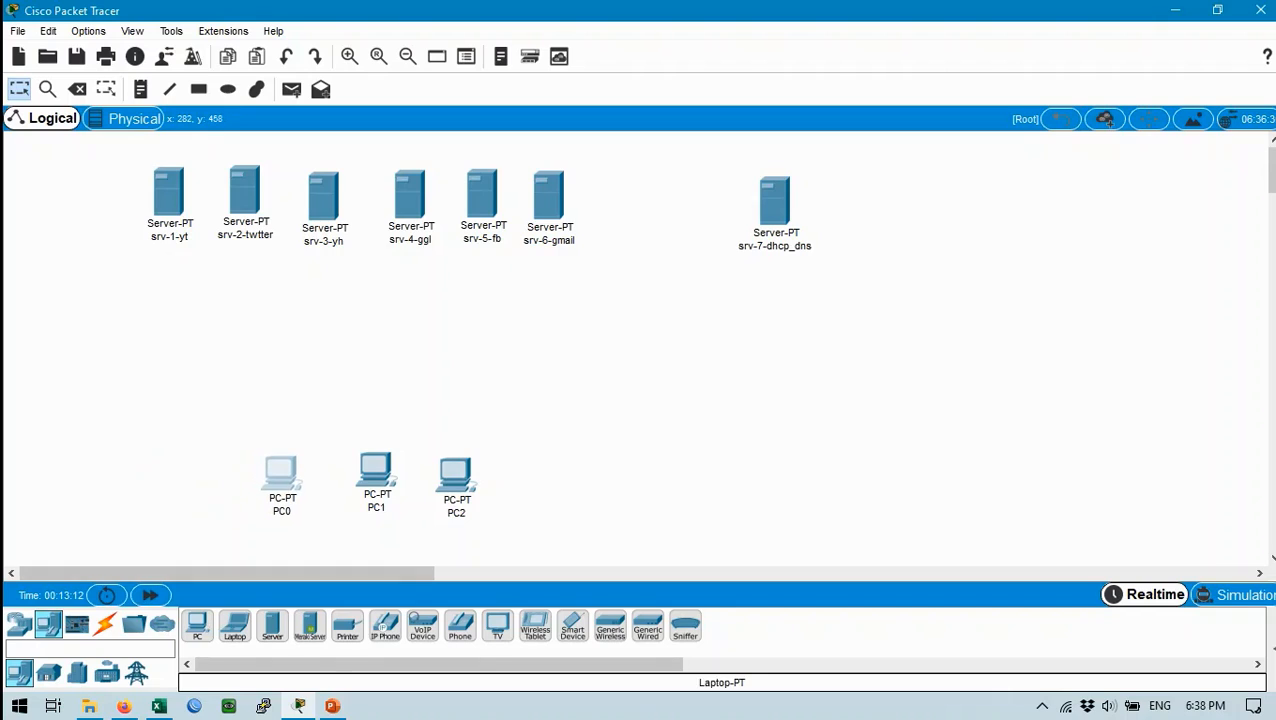
Step: Add four more PCs in a row beneath srv-7-dhcp_dns and even out the spacing between them
click(197, 625)
click(766, 478)
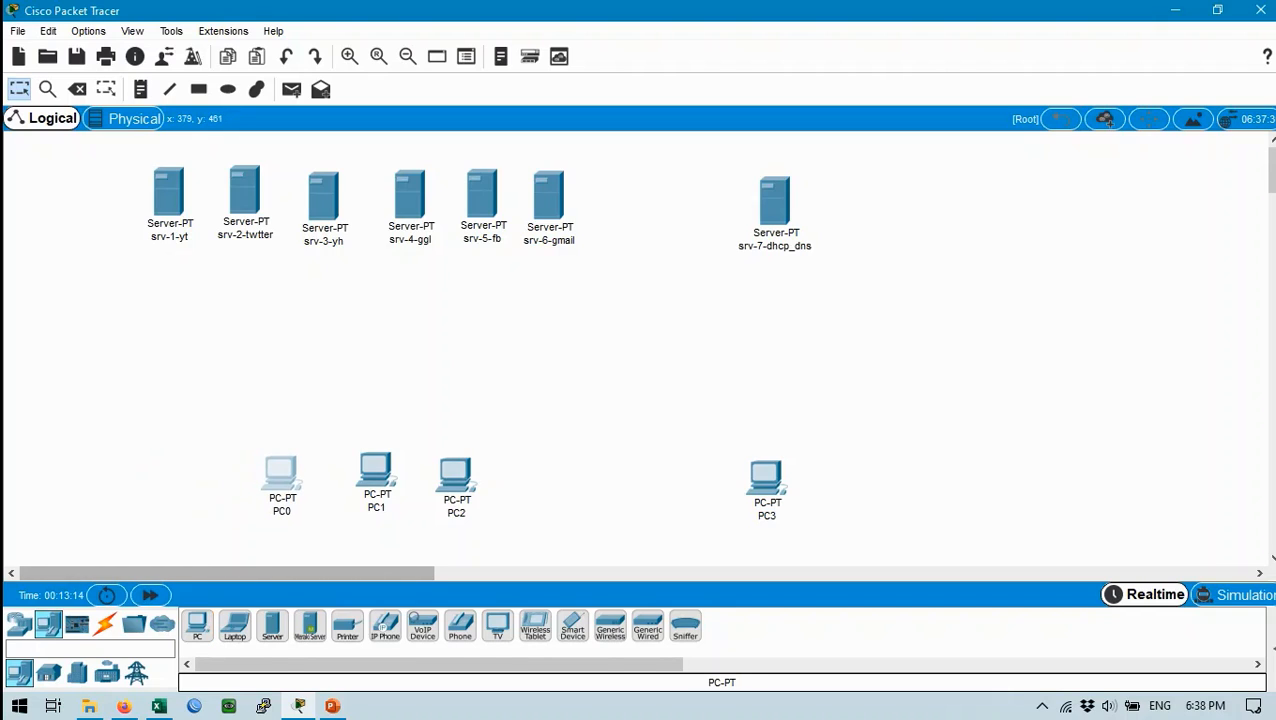
click(831, 478)
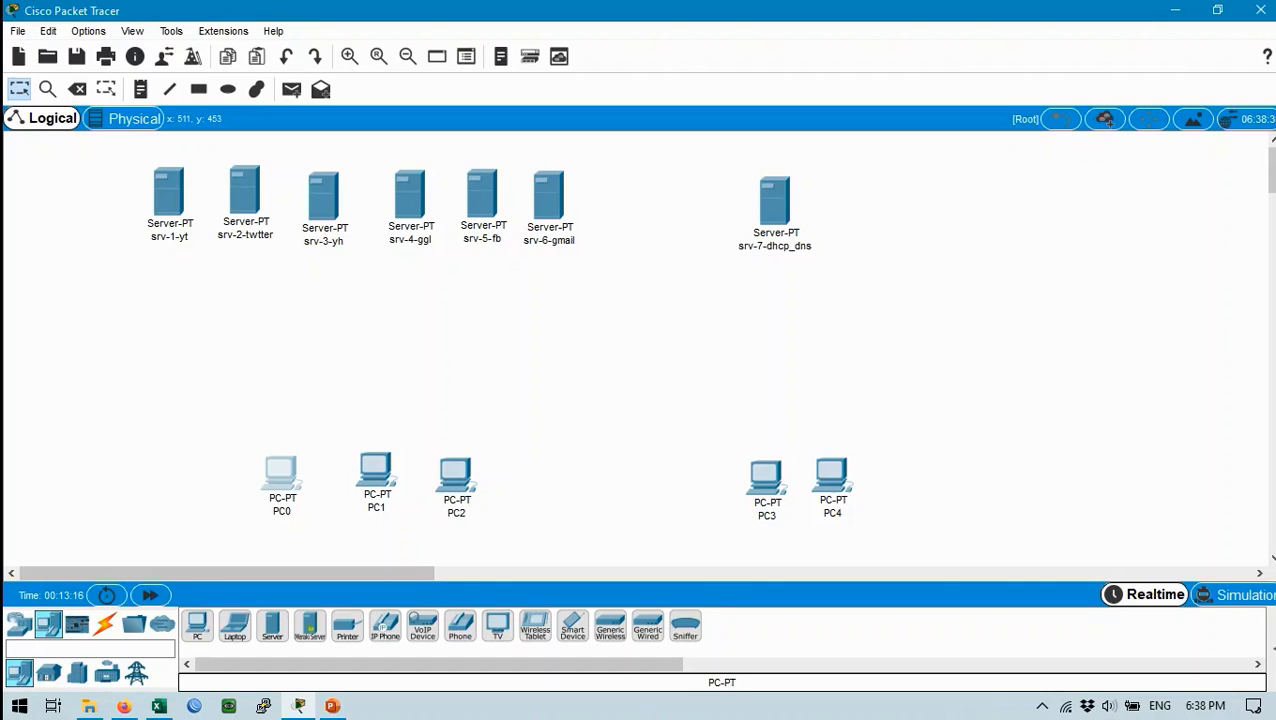
click(197, 625)
click(916, 480)
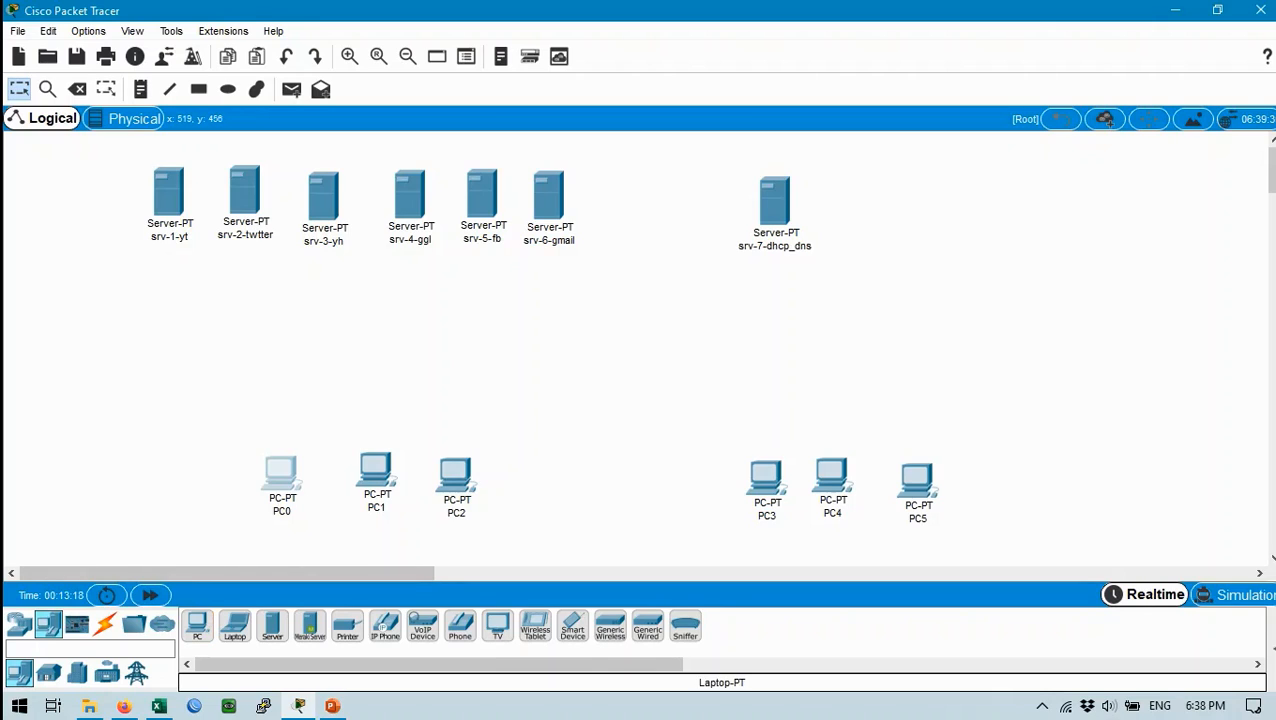
click(197, 625)
click(998, 482)
drag(831, 476, 768, 480)
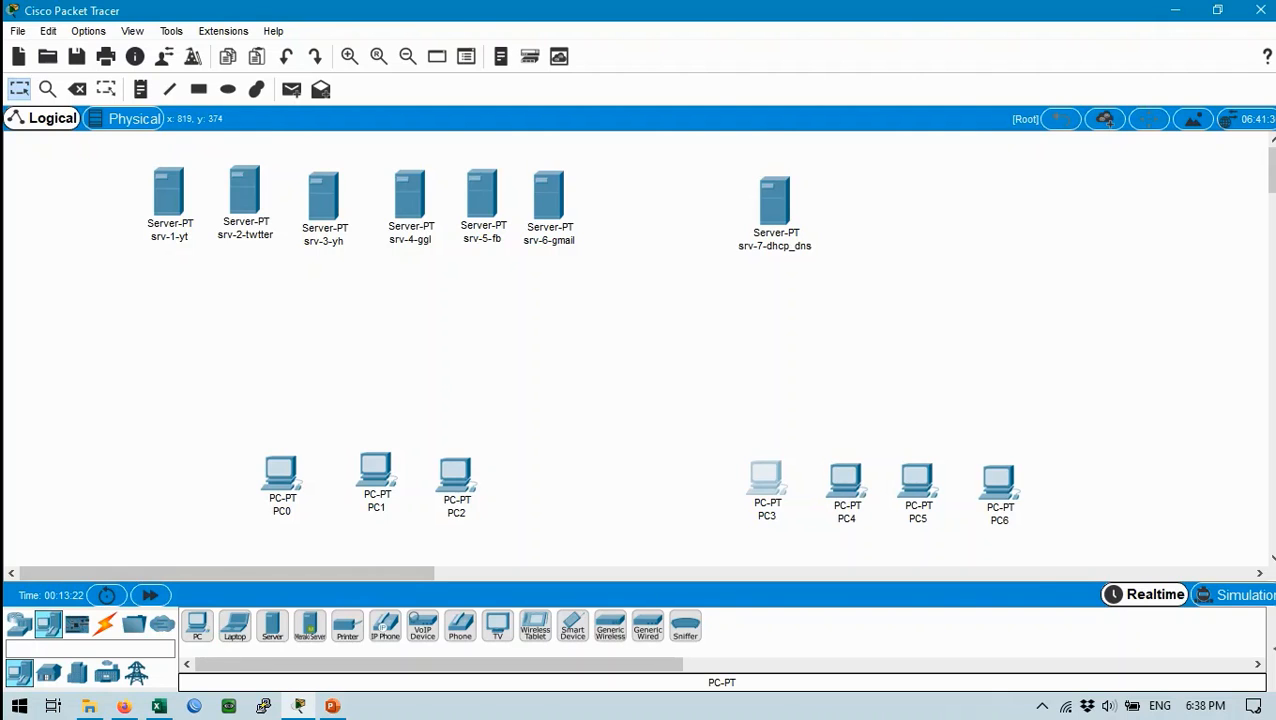
click(767, 480)
click(1020, 91)
Step: Add three 2960 switches: one centrally between the server groups, one above the three-PC group, and one above the four-PC group
click(19, 624)
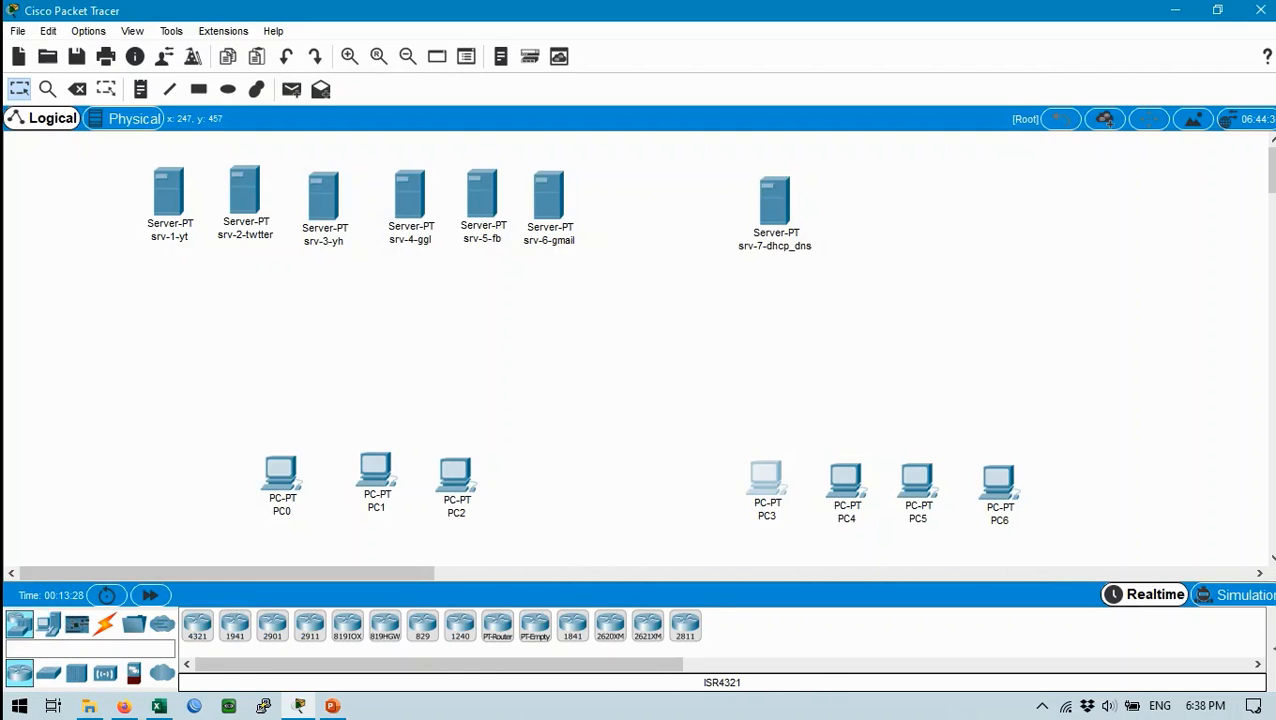
click(48, 672)
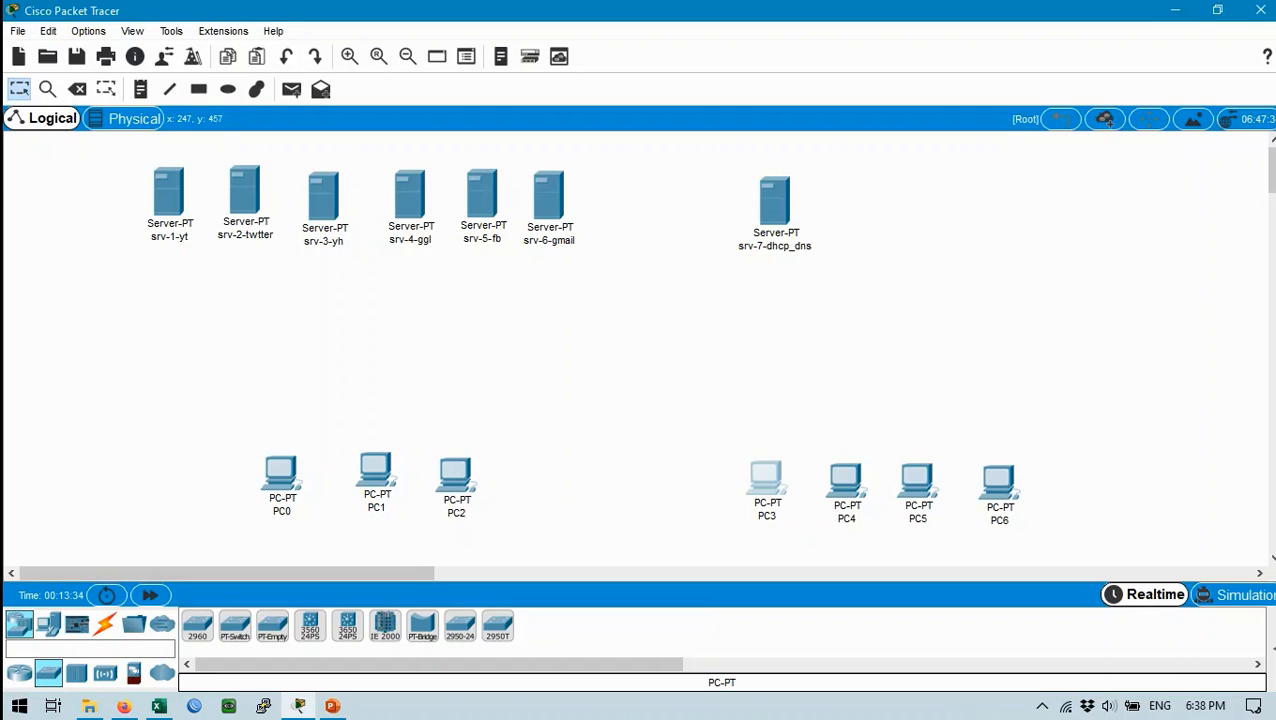
drag(197, 625, 643, 308)
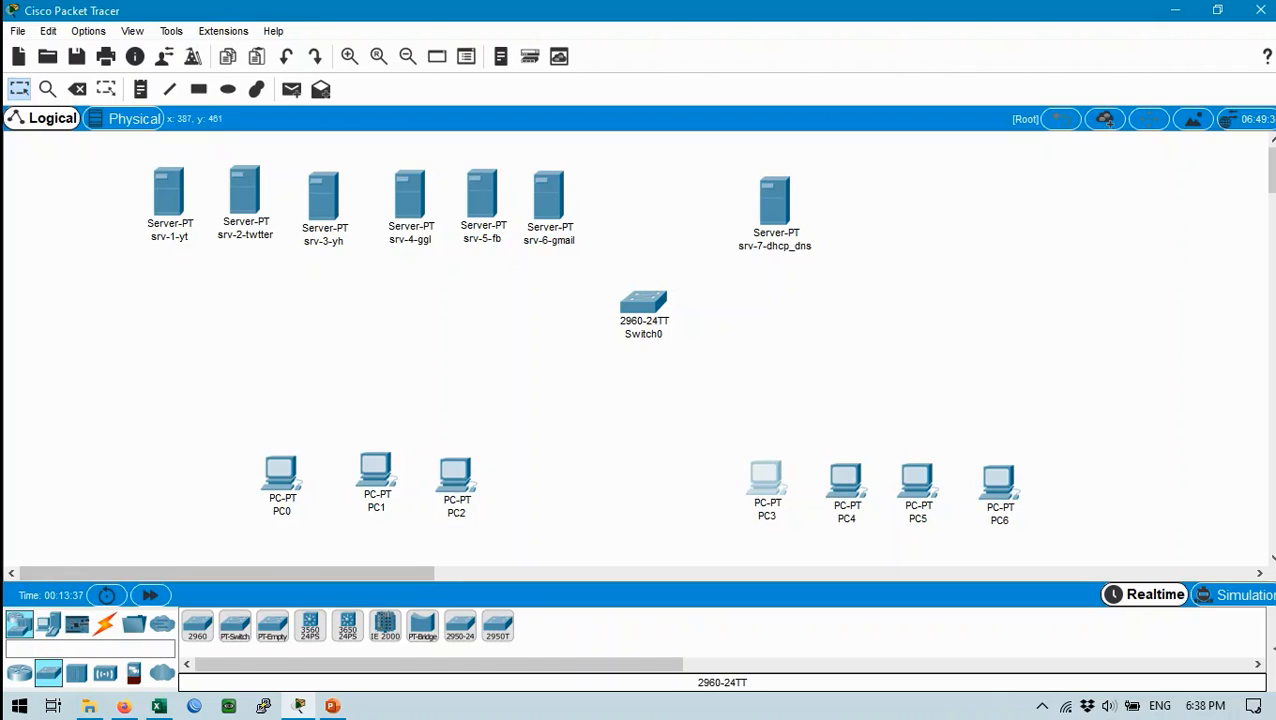
click(197, 625)
click(374, 397)
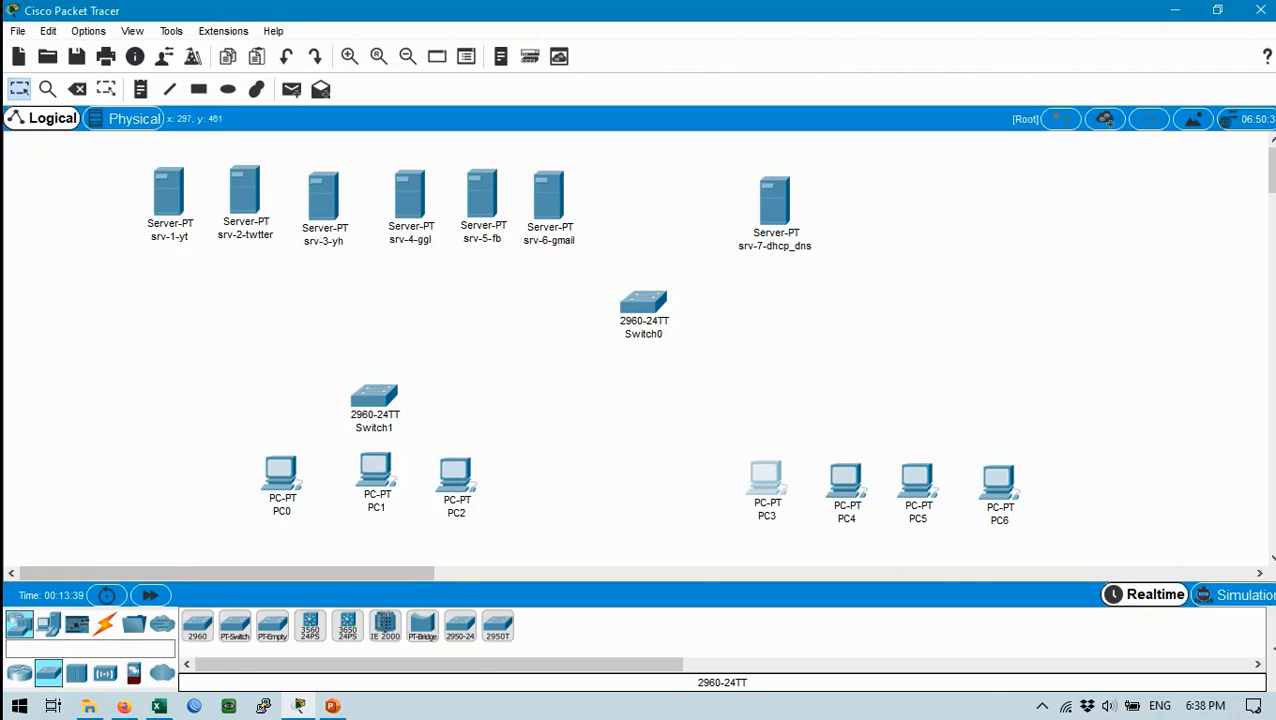
click(197, 625)
click(860, 398)
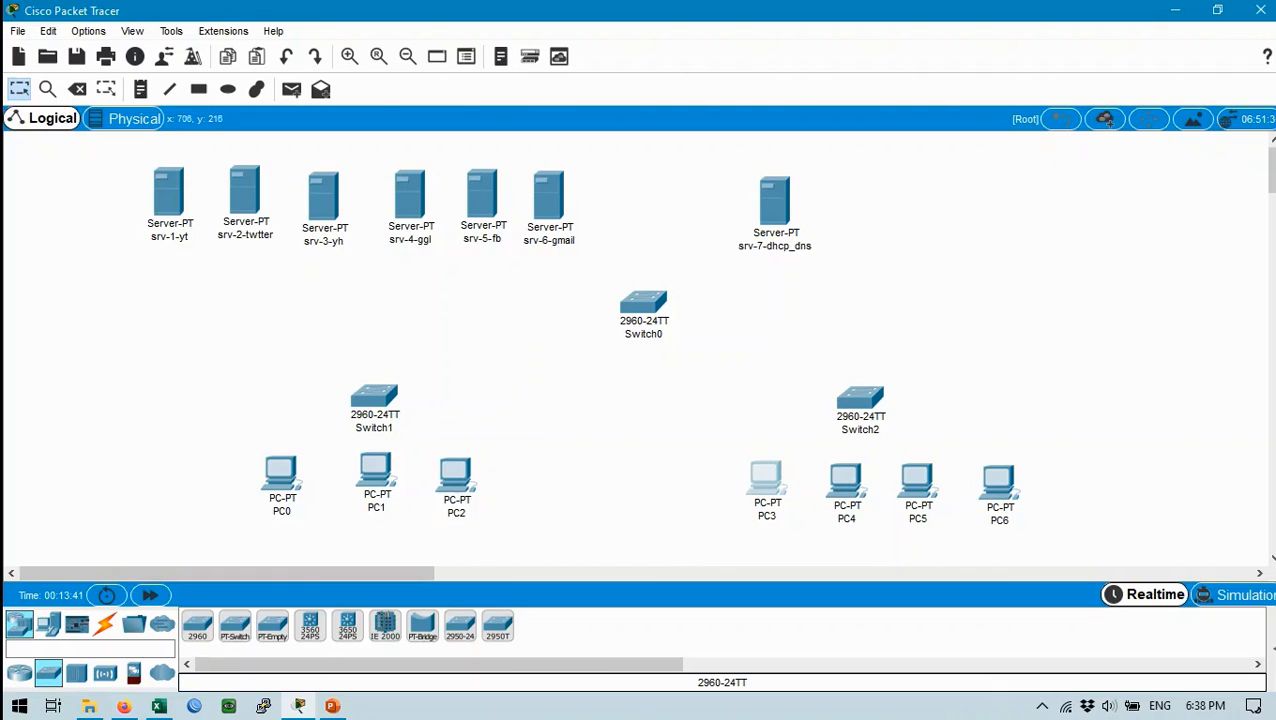
Step: Connect Switch0 to Switch2 and to Switch1 using the automatically chosen connection type
click(104, 624)
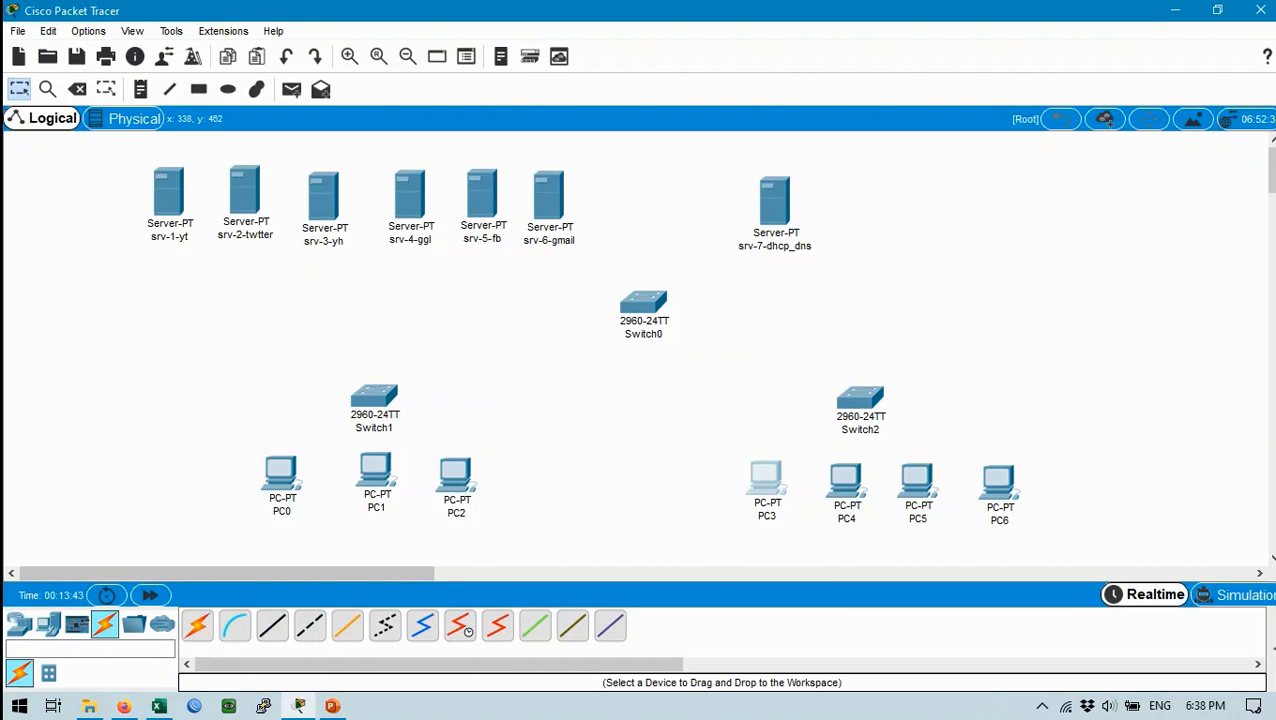
click(197, 625)
click(645, 302)
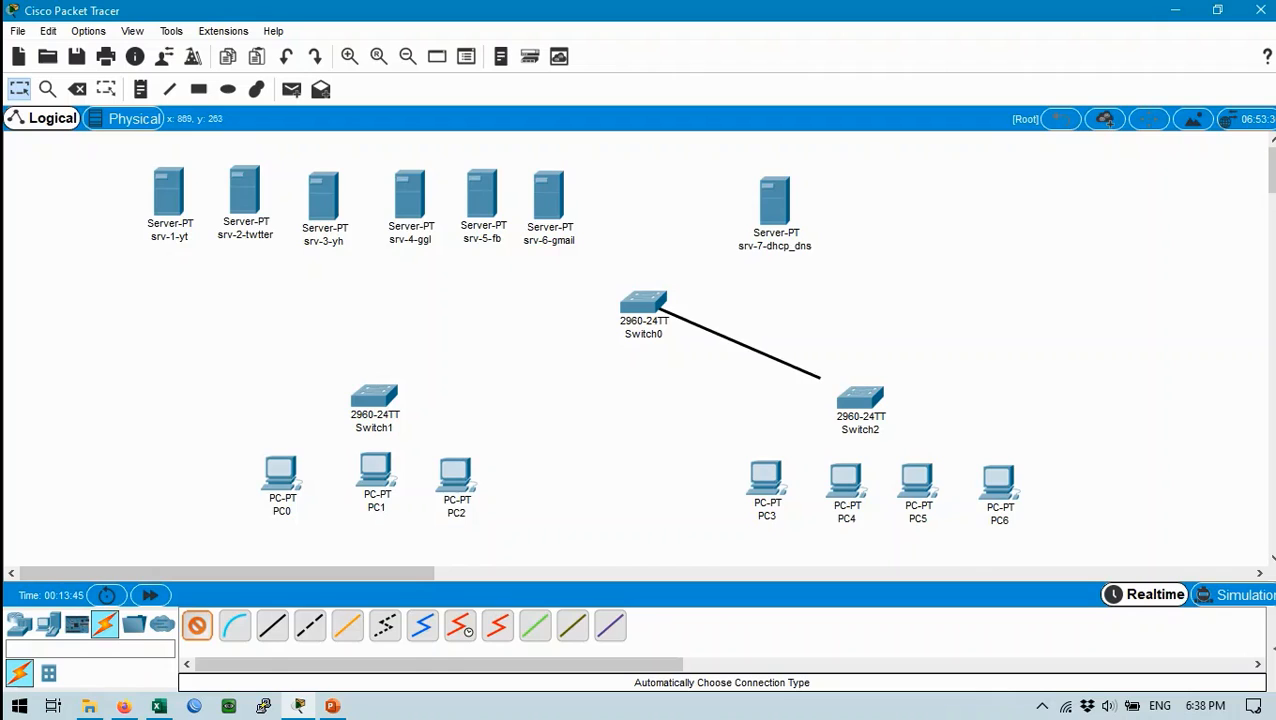
click(843, 390)
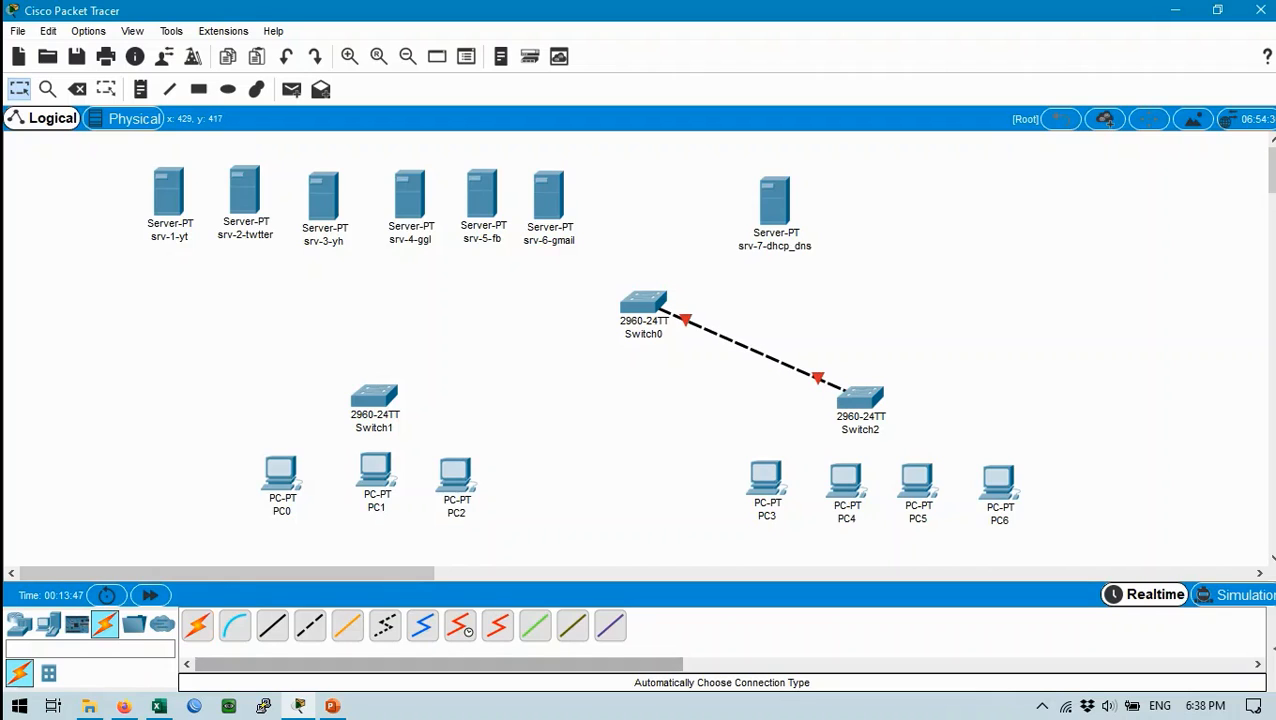
click(197, 625)
click(645, 304)
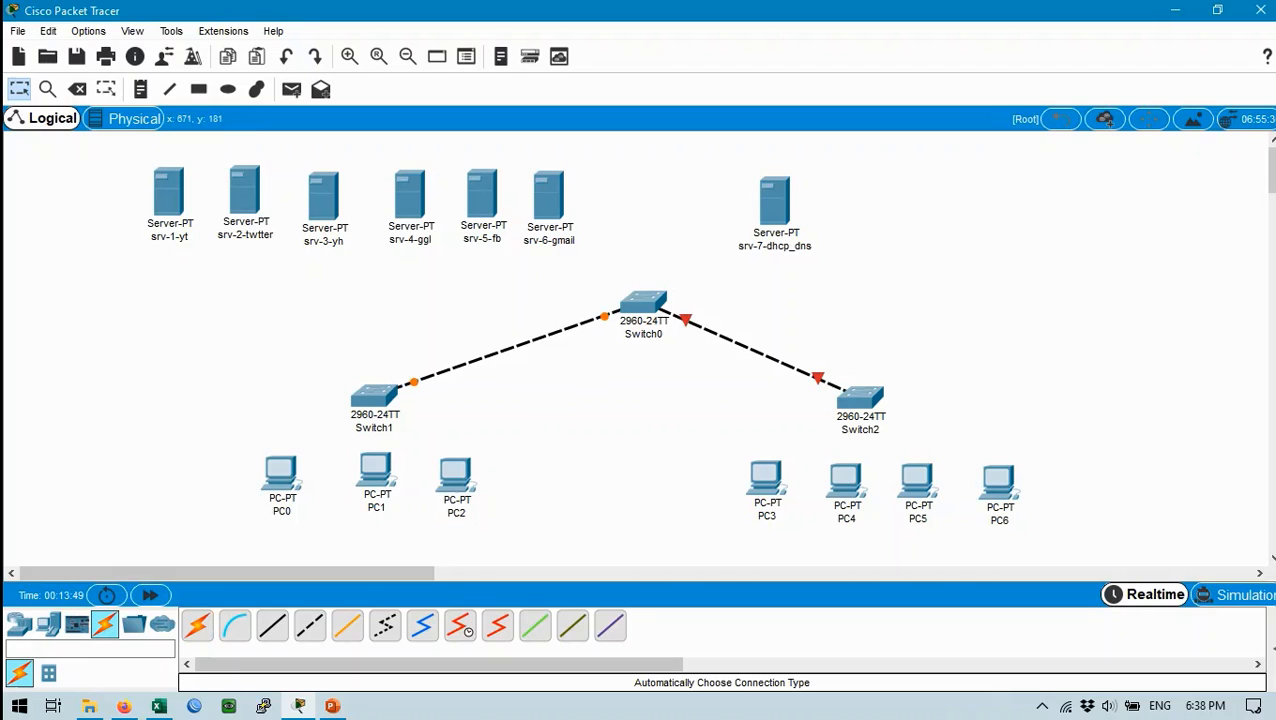
Step: Connect srv-7-dhcp_dns and srv-1-yt to Switch0 using the automatically chosen connection type
click(197, 625)
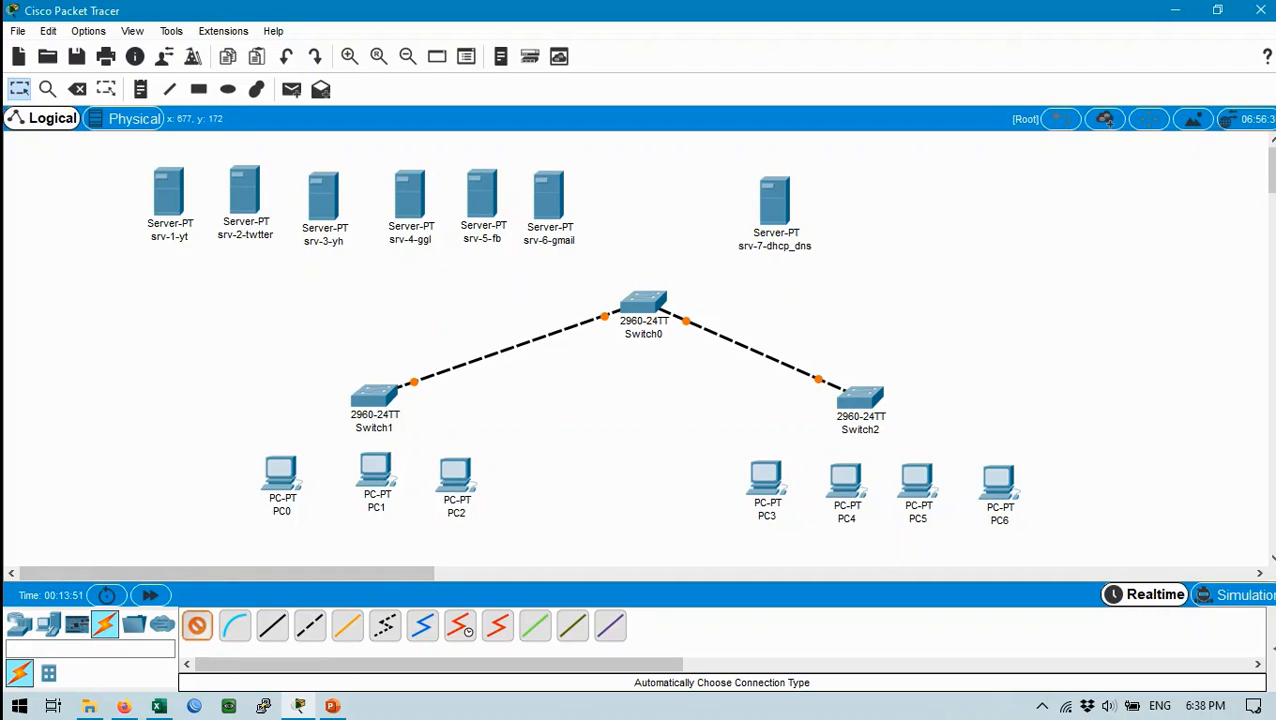
click(643, 303)
click(773, 200)
click(197, 625)
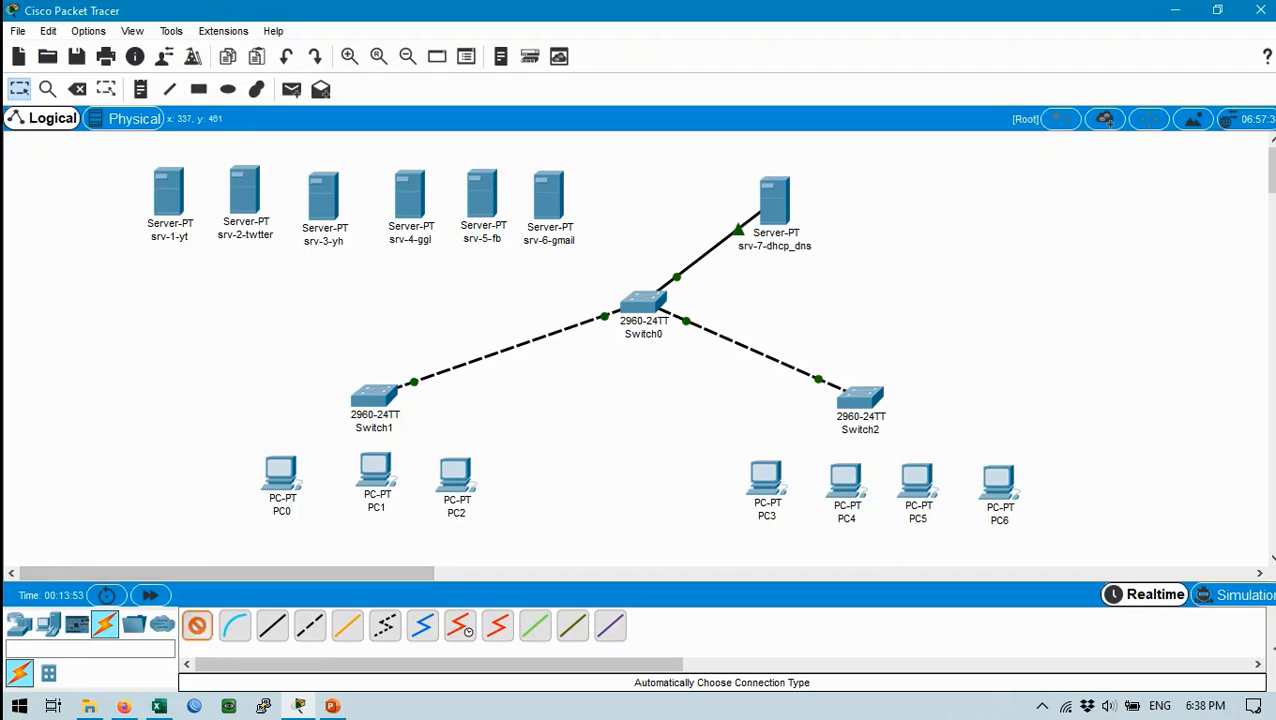
double_click(645, 303)
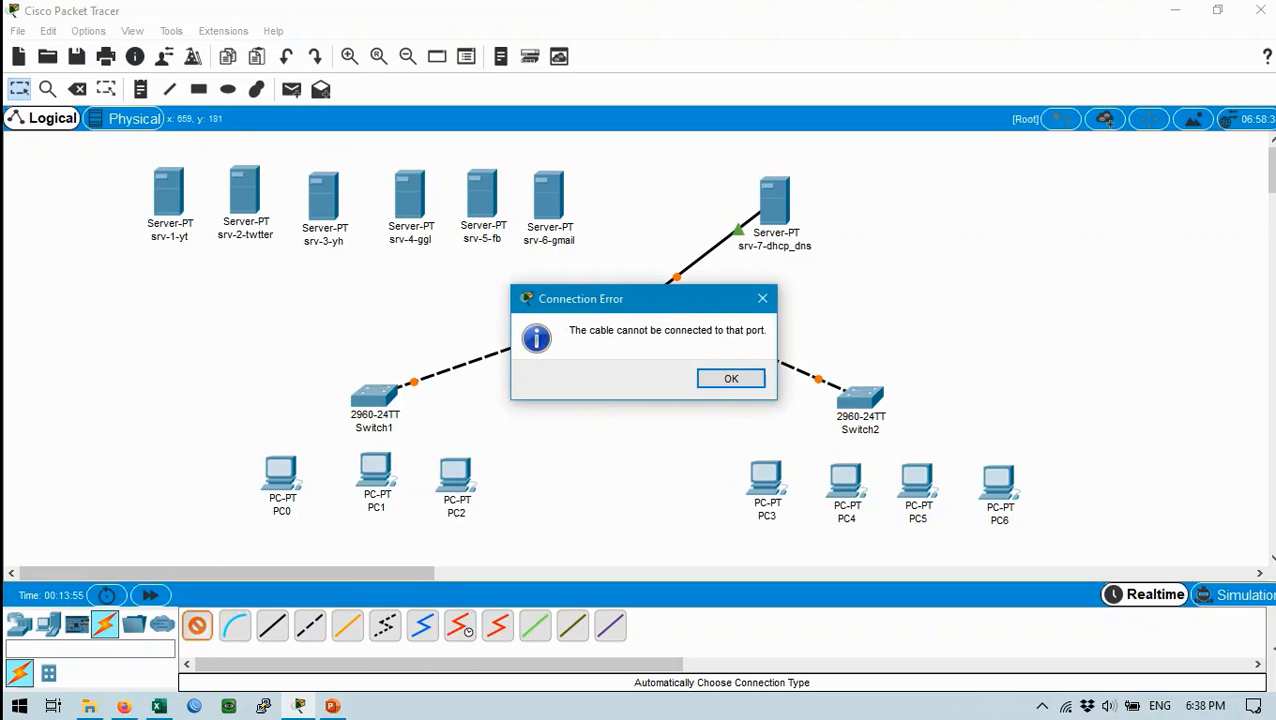
click(731, 378)
click(169, 193)
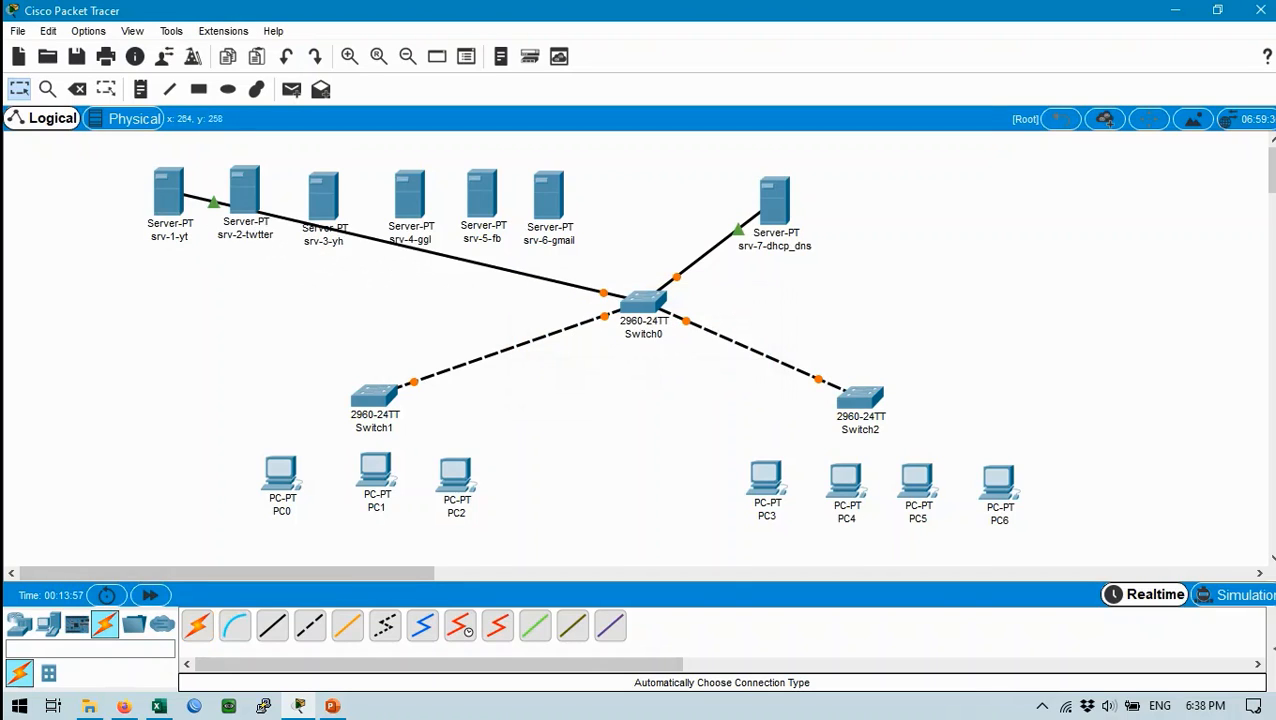
Step: Connect srv-2-twtter and srv-3-yh to Switch0 using the automatically chosen connection type
click(197, 625)
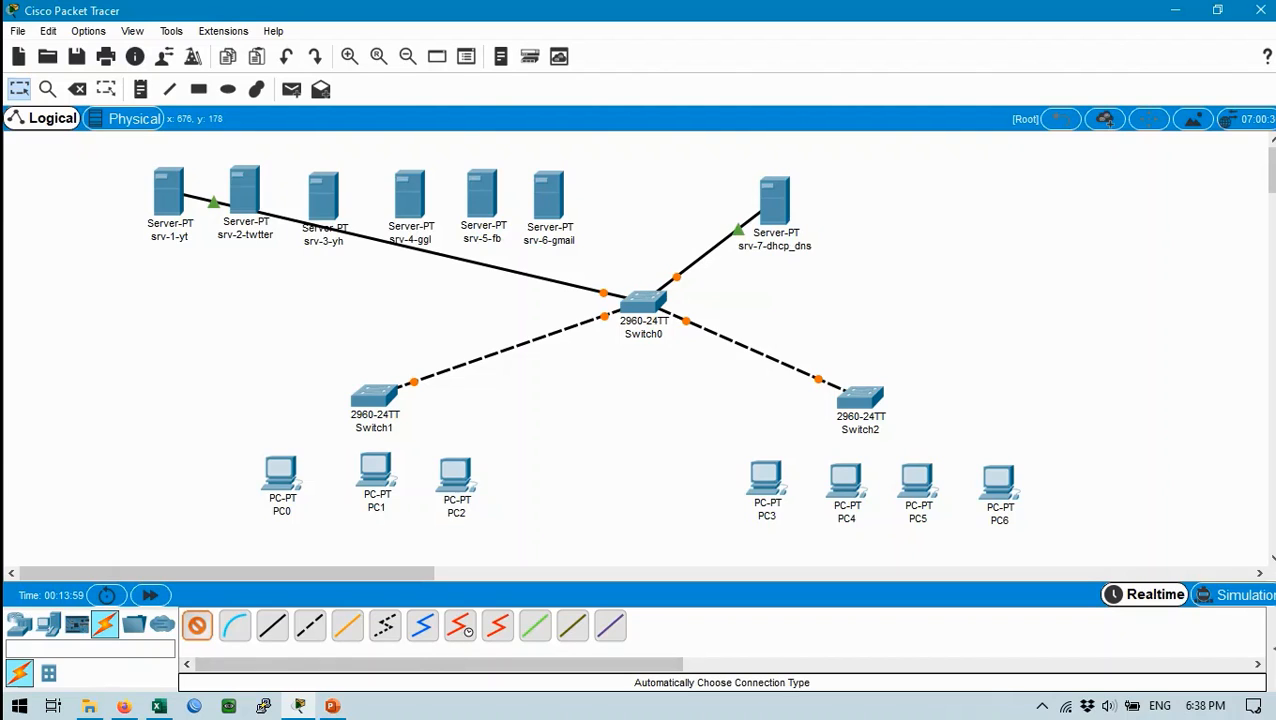
click(637, 299)
click(246, 192)
click(197, 625)
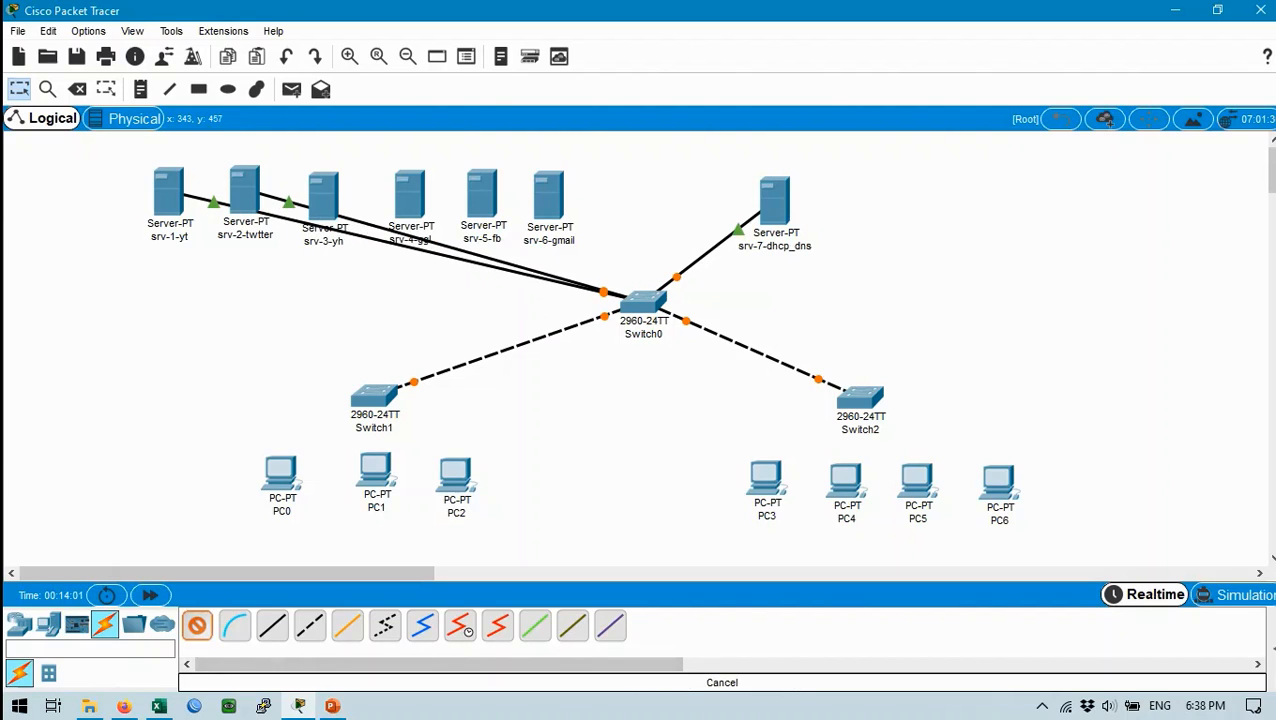
click(640, 300)
click(323, 195)
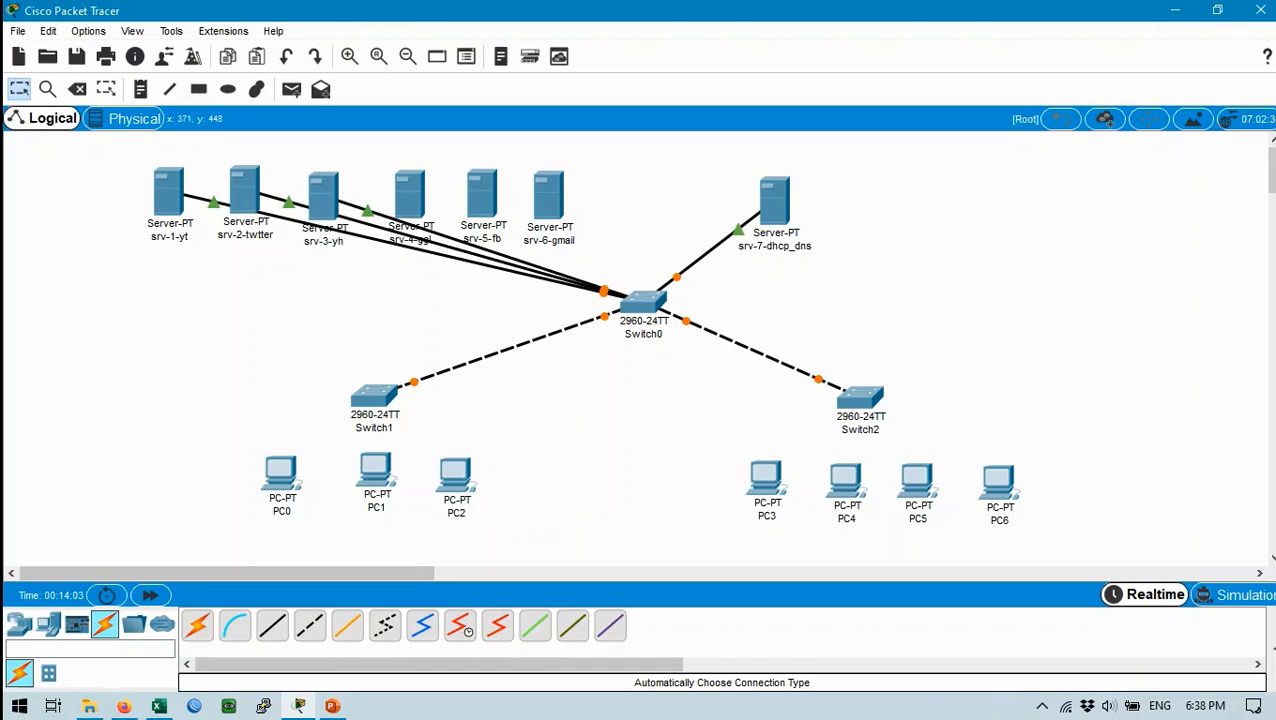
Step: Connect the servers srv-4-ggl, srv-5-fb and srv-6-gmail to Switch0 using the automatically chosen connection type
click(197, 625)
click(640, 300)
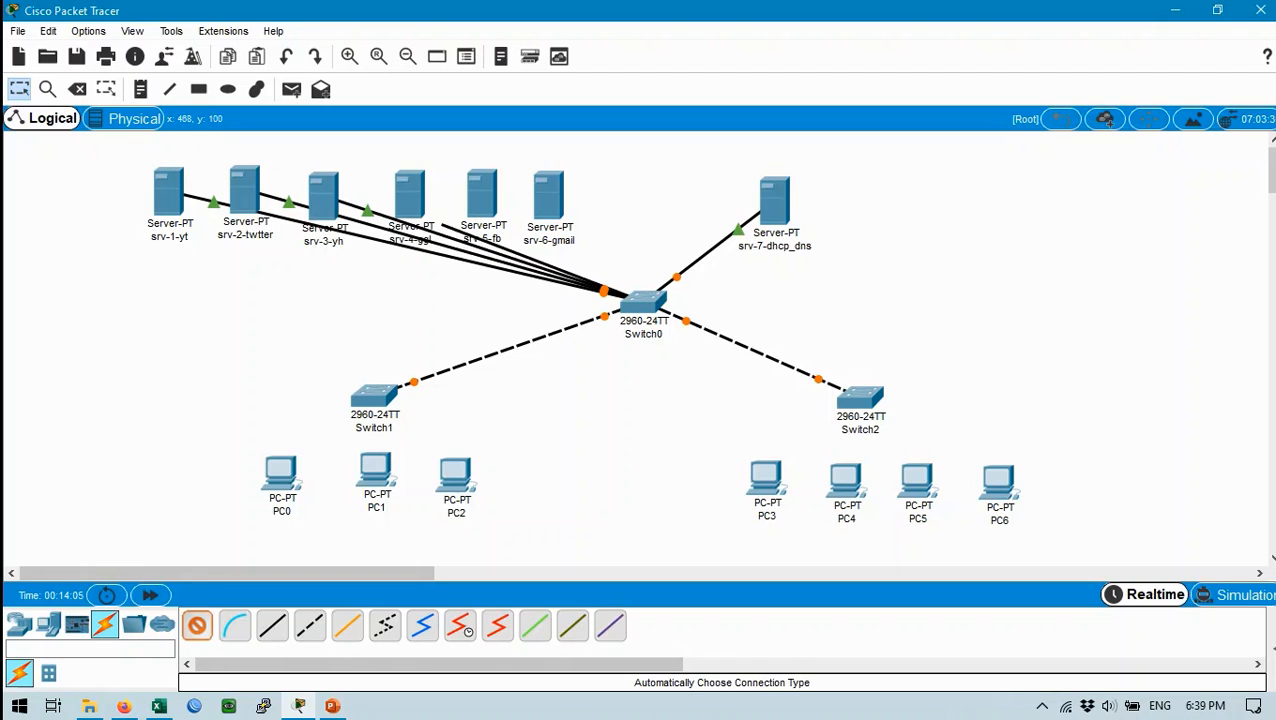
click(410, 196)
click(197, 625)
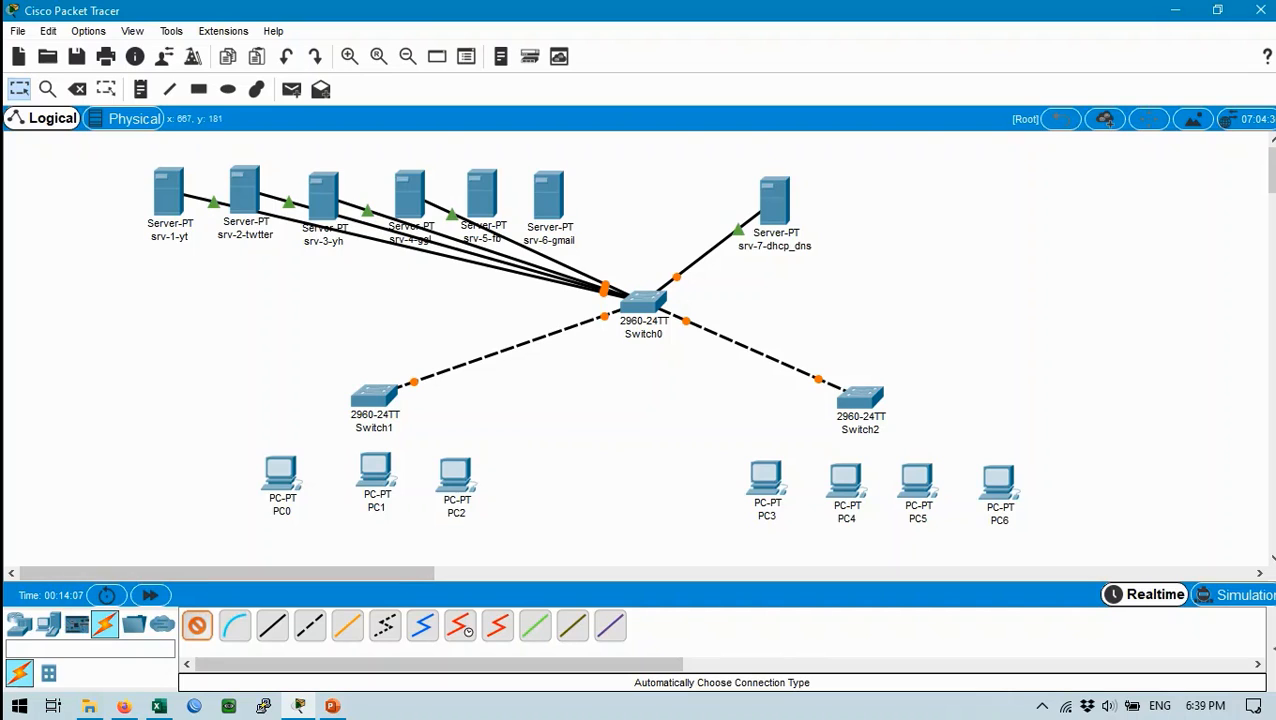
click(640, 298)
click(484, 197)
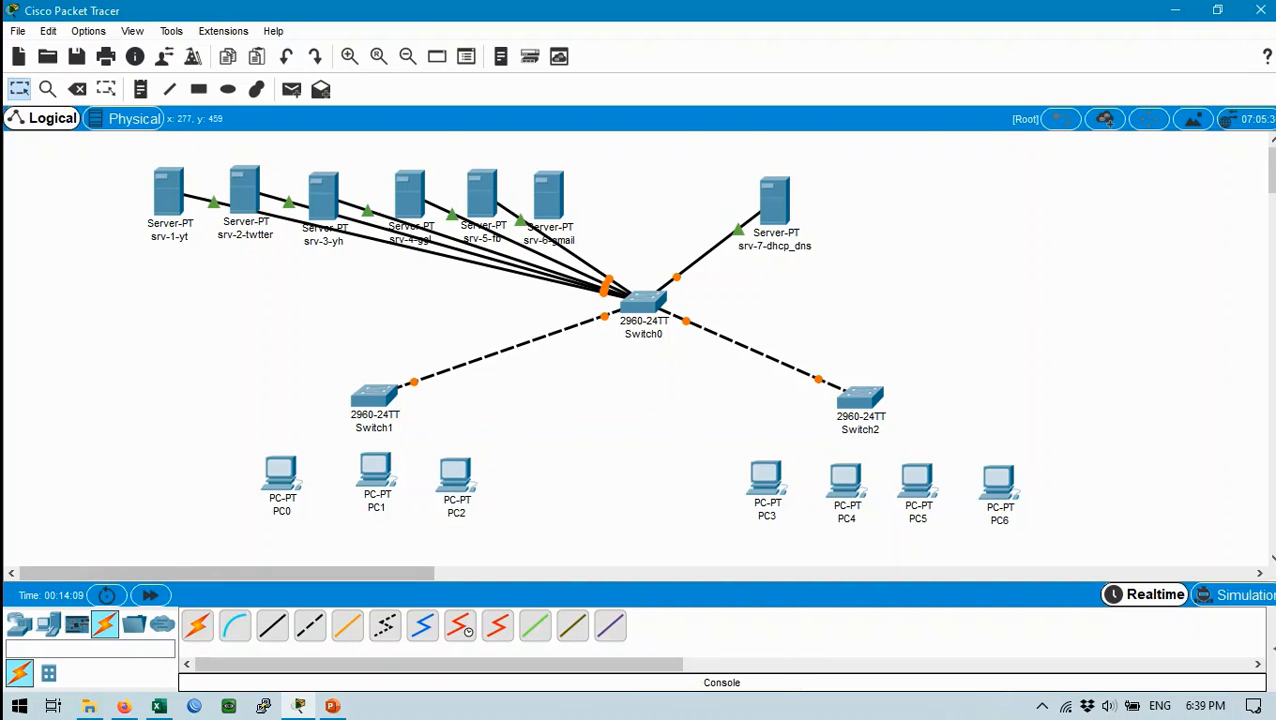
click(197, 625)
click(640, 298)
click(548, 196)
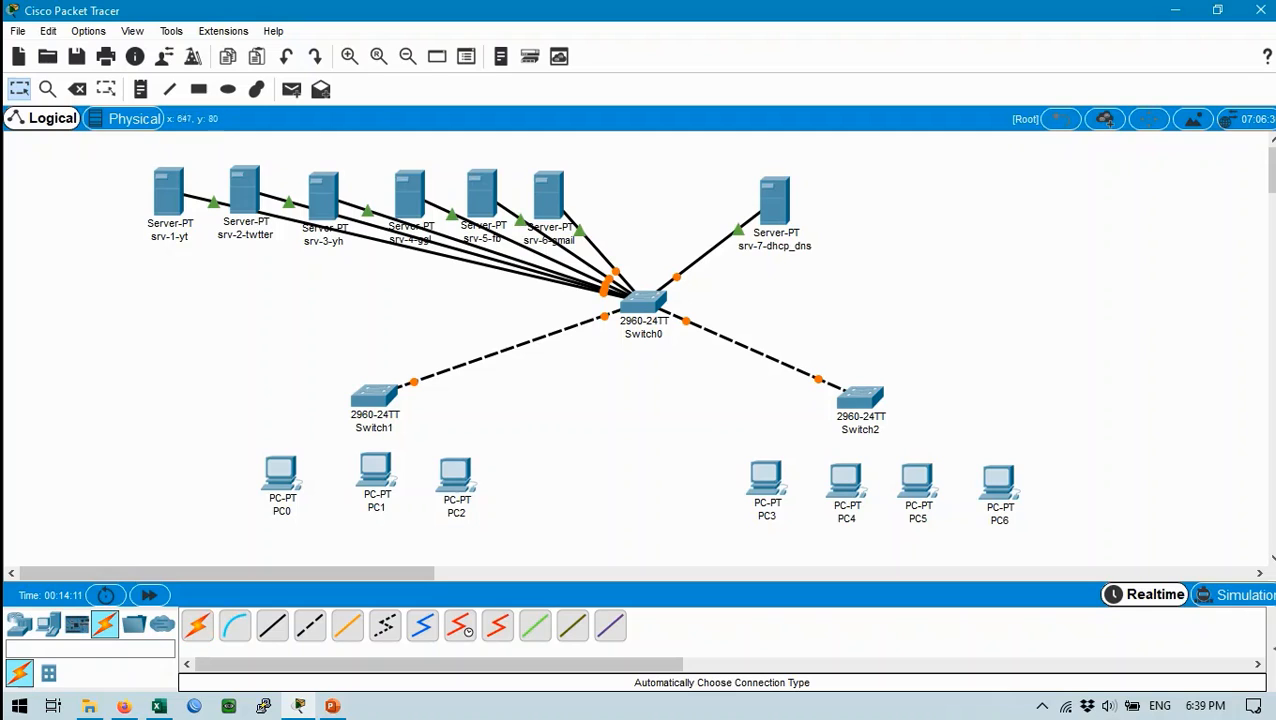
Step: Connect PC0, PC1 and PC2 to Switch1 using the automatically chosen connection type
click(197, 625)
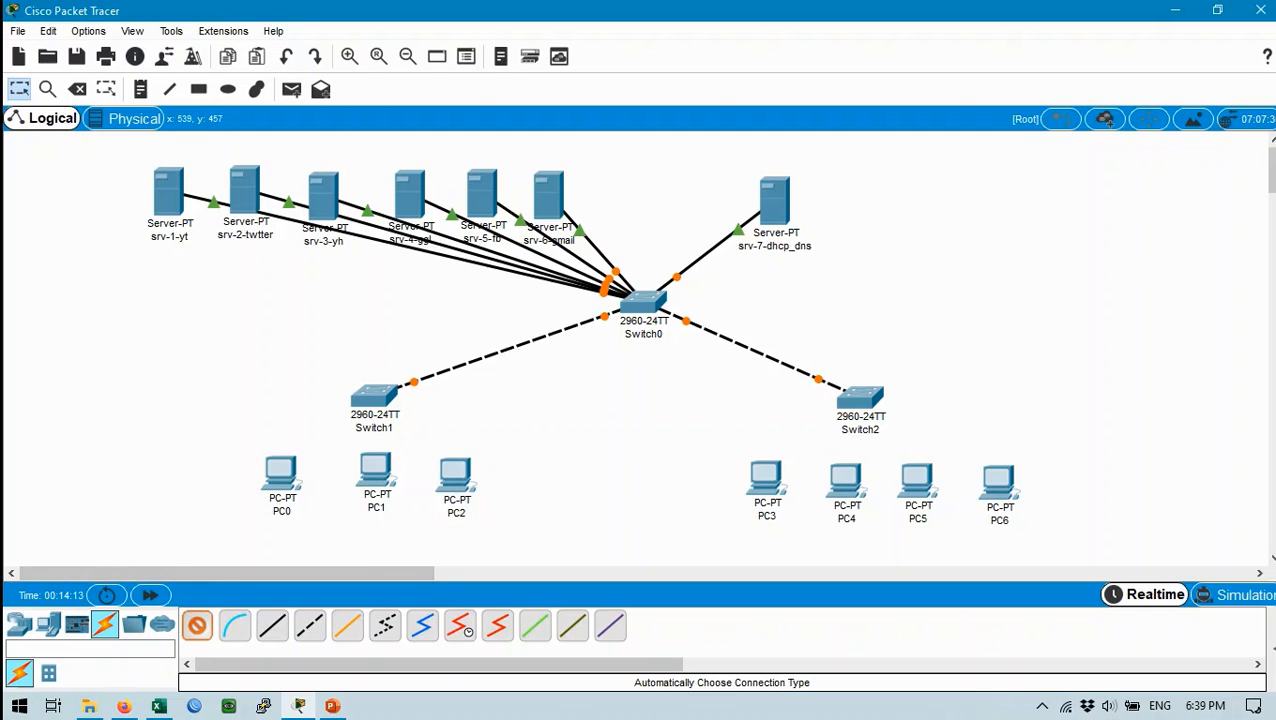
click(372, 398)
click(280, 472)
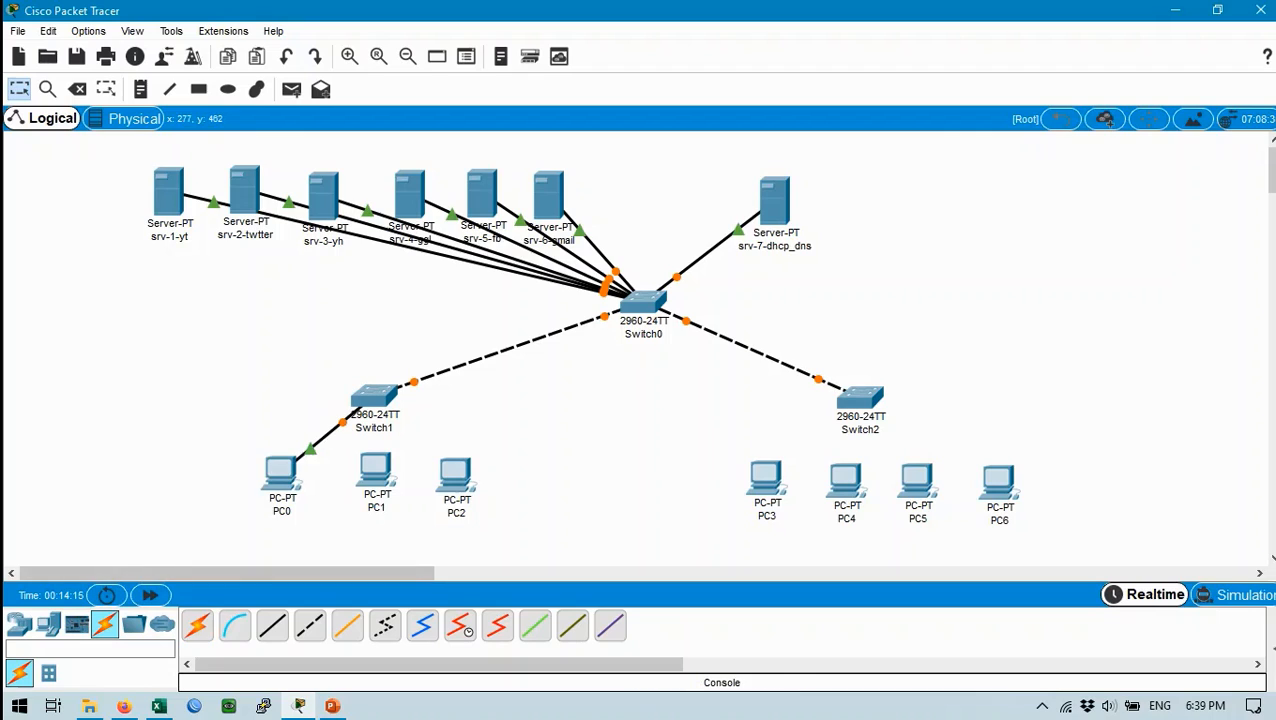
click(376, 395)
click(375, 468)
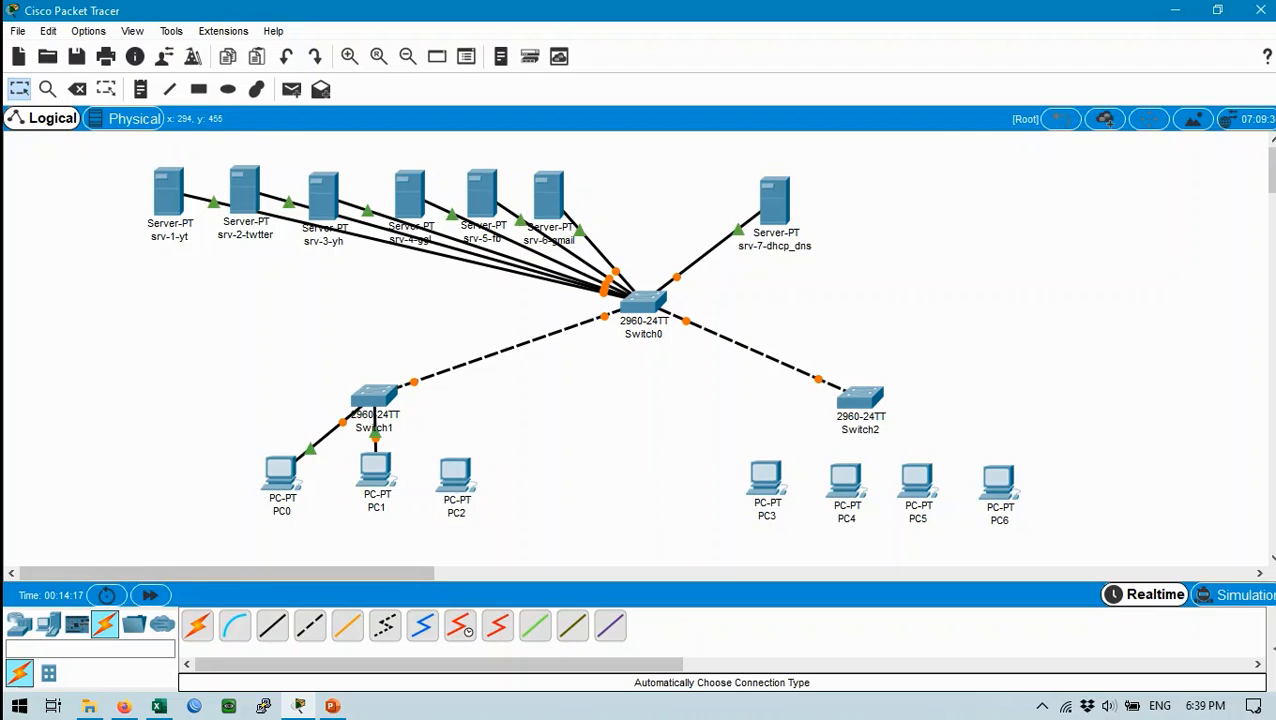
click(197, 625)
click(372, 393)
click(455, 472)
Step: Connect PC3 and PC4 to Switch2 using the automatically chosen connection type
click(197, 625)
click(860, 398)
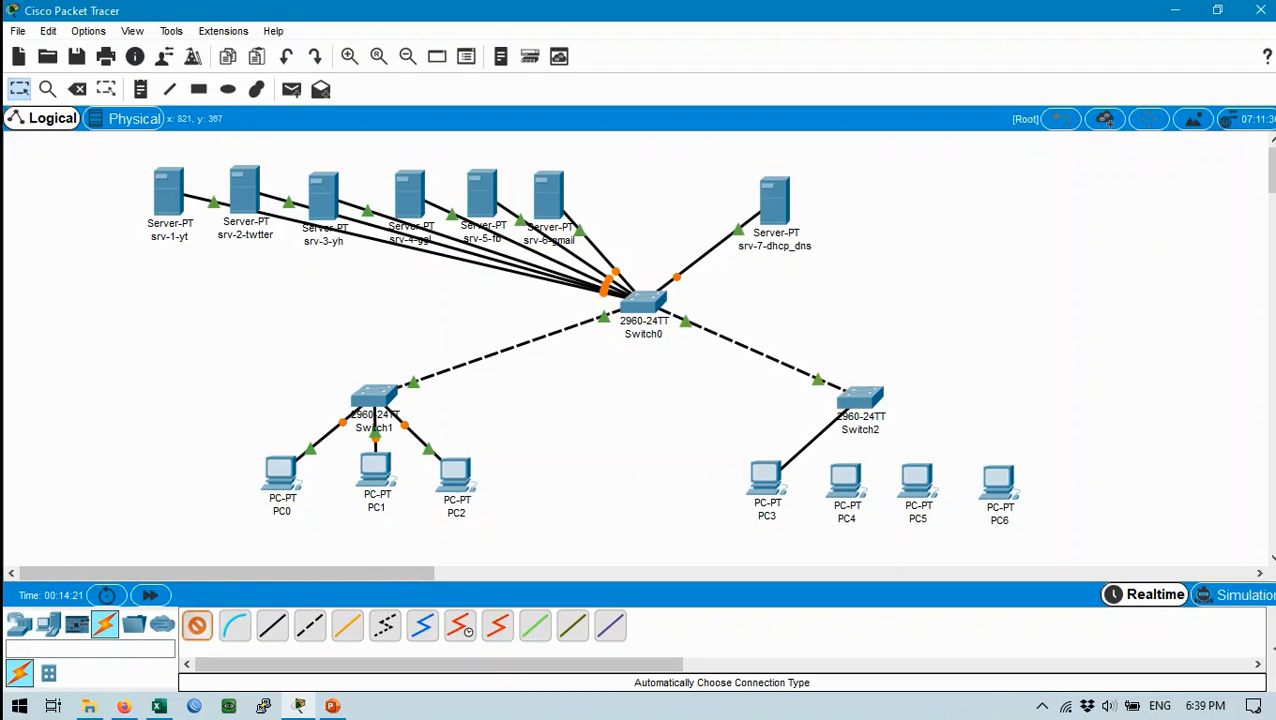
click(765, 476)
click(197, 625)
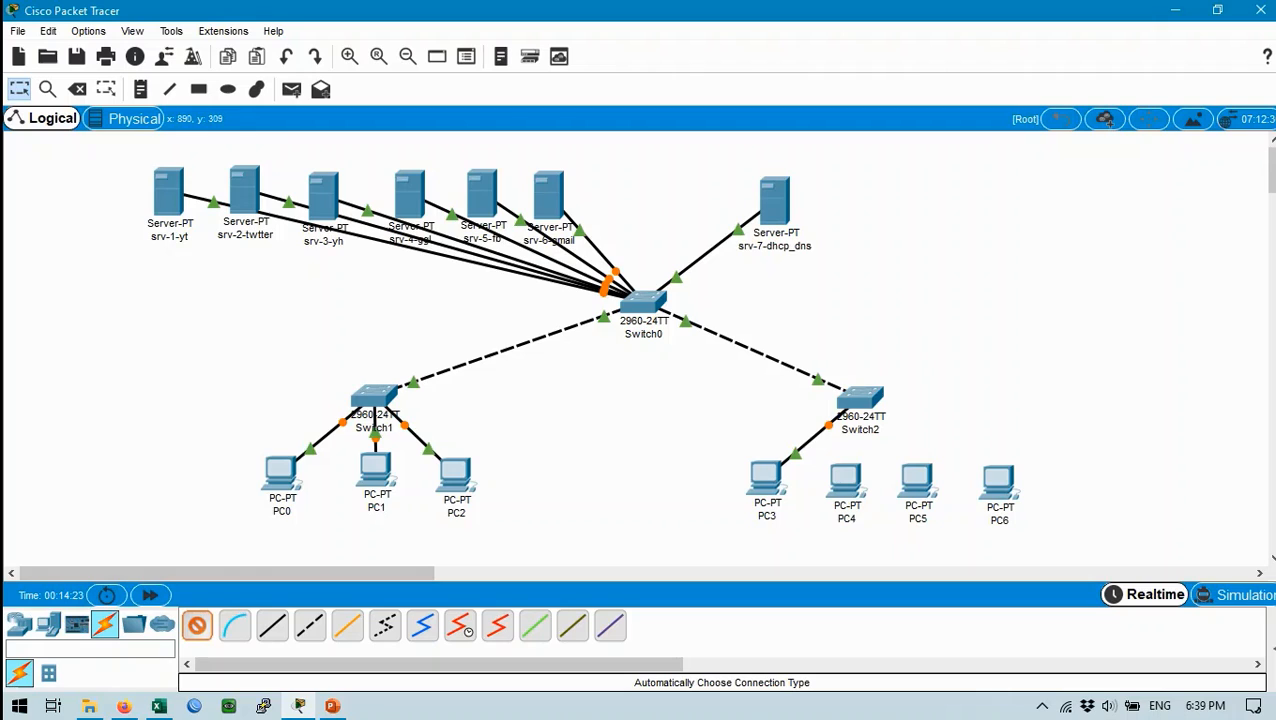
click(860, 398)
click(845, 480)
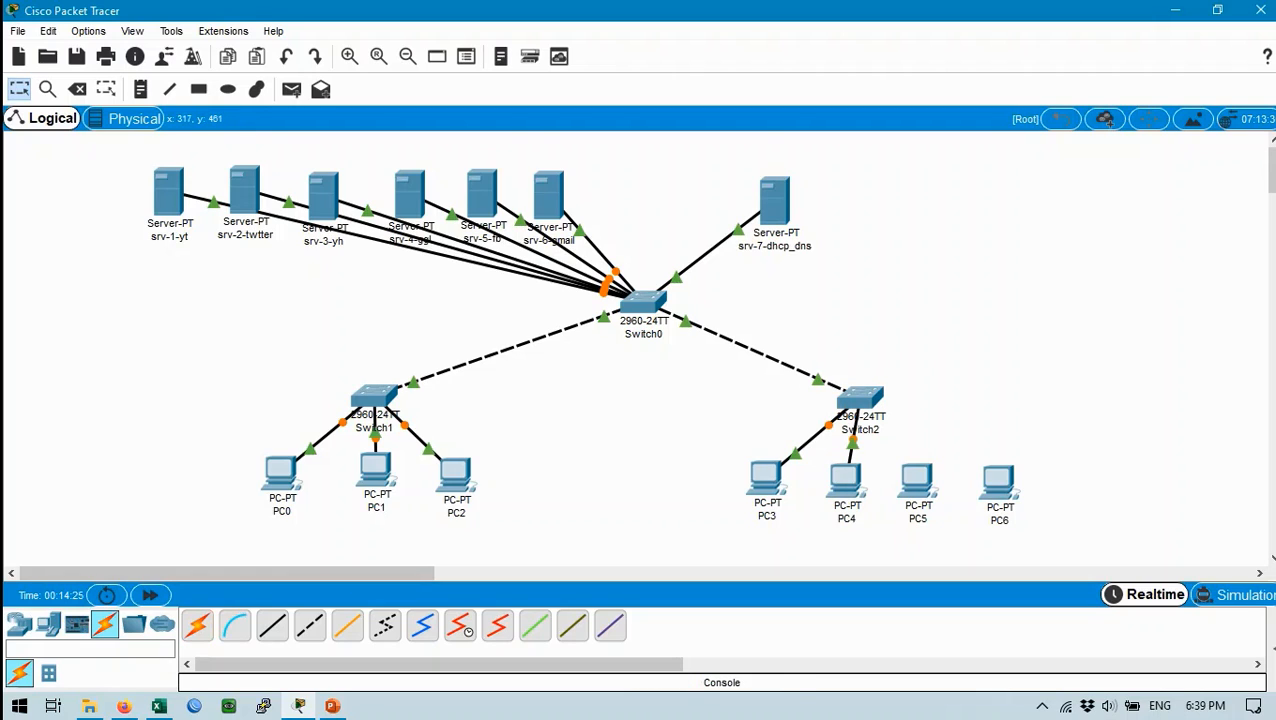
Step: Connect PC5 and PC6 to Switch2 using the automatically chosen connection type
click(197, 625)
click(860, 398)
click(916, 480)
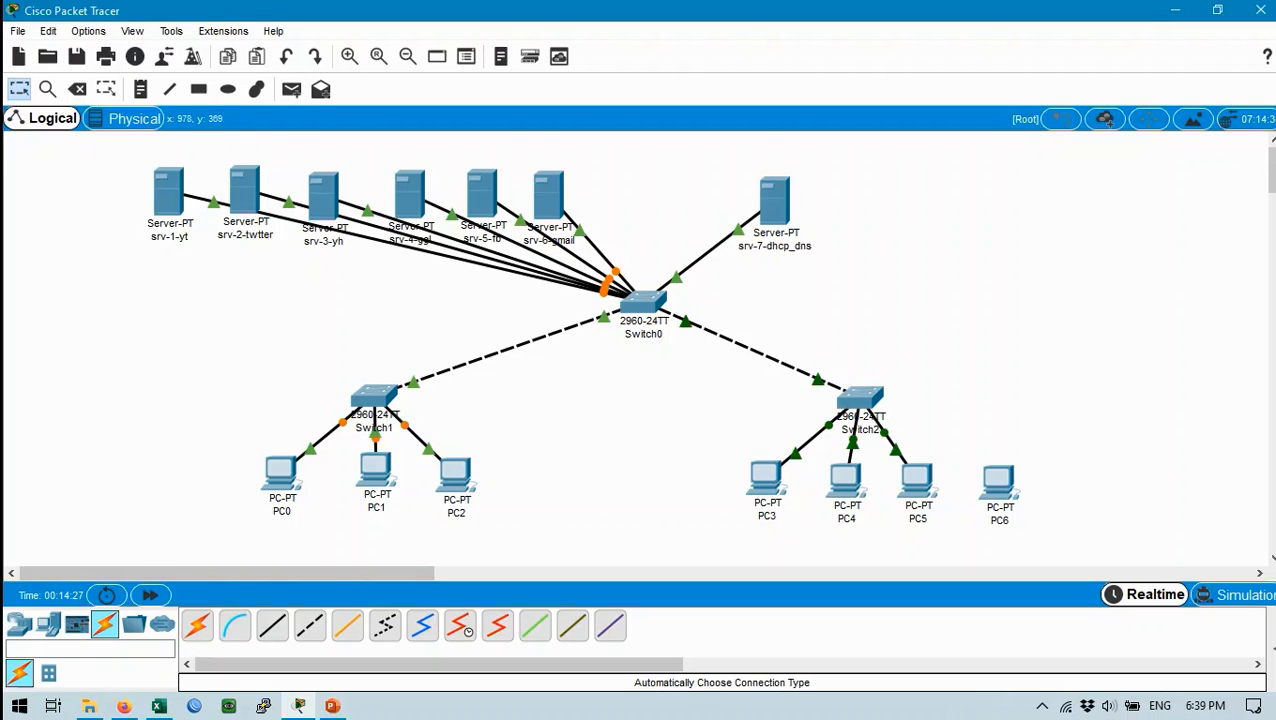
click(197, 625)
click(860, 398)
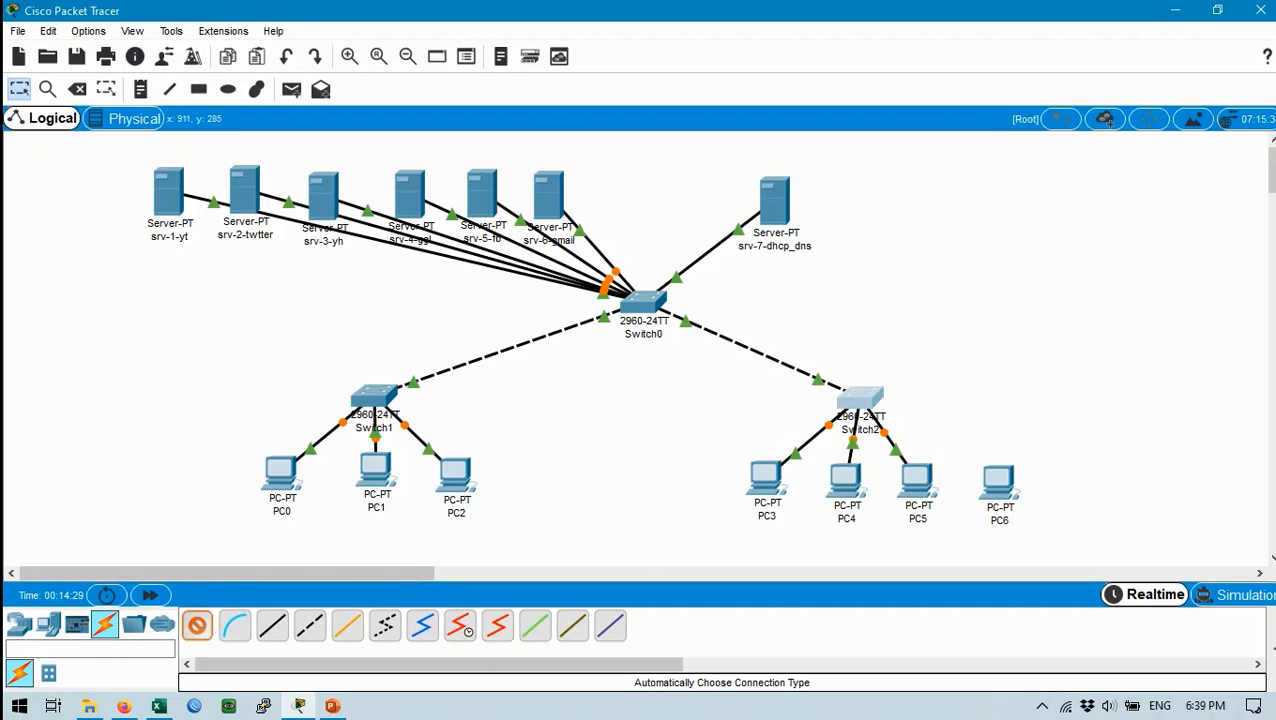
click(998, 482)
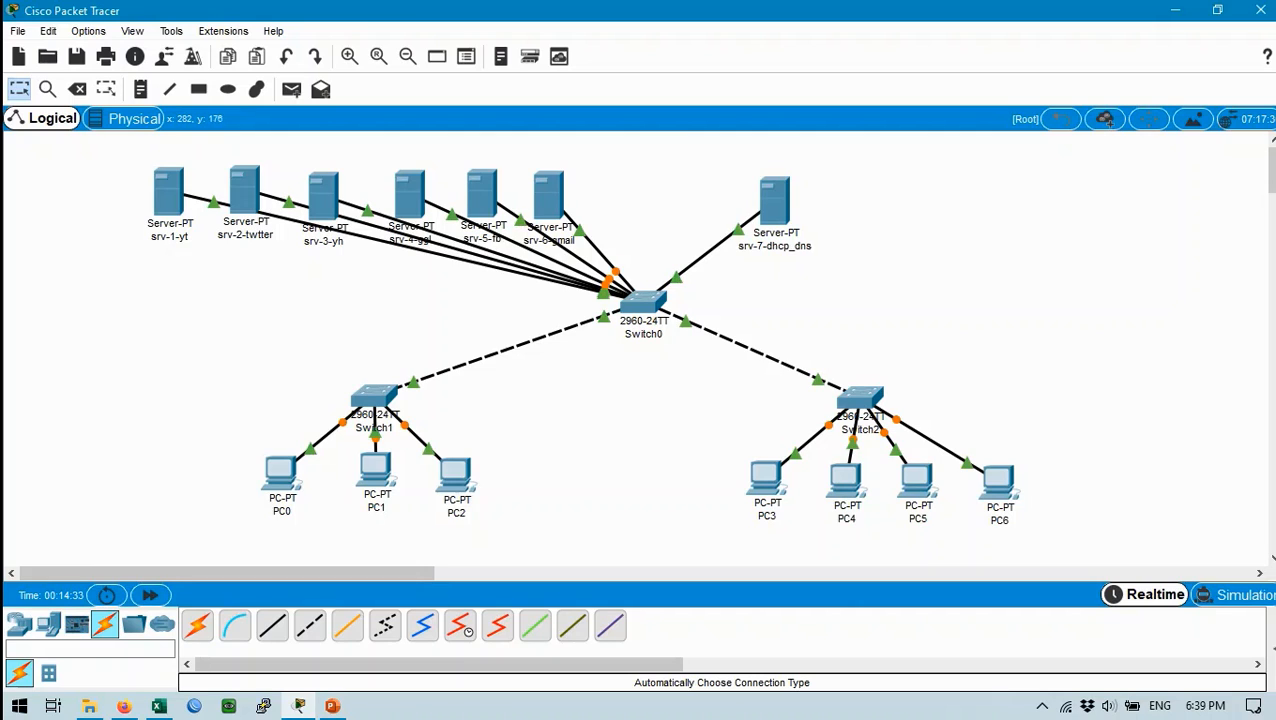
Step: Open the services of srv-7-dhcp_dns and turn its HTTP service off
click(774, 200)
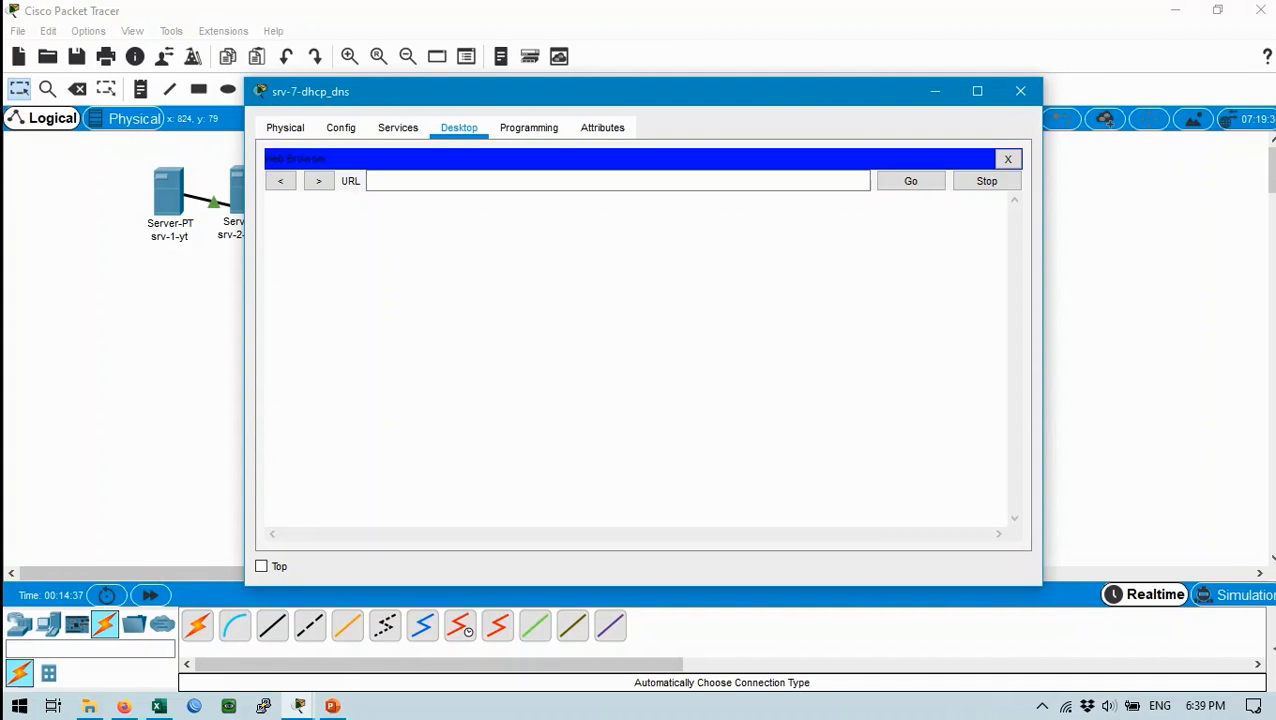
click(398, 128)
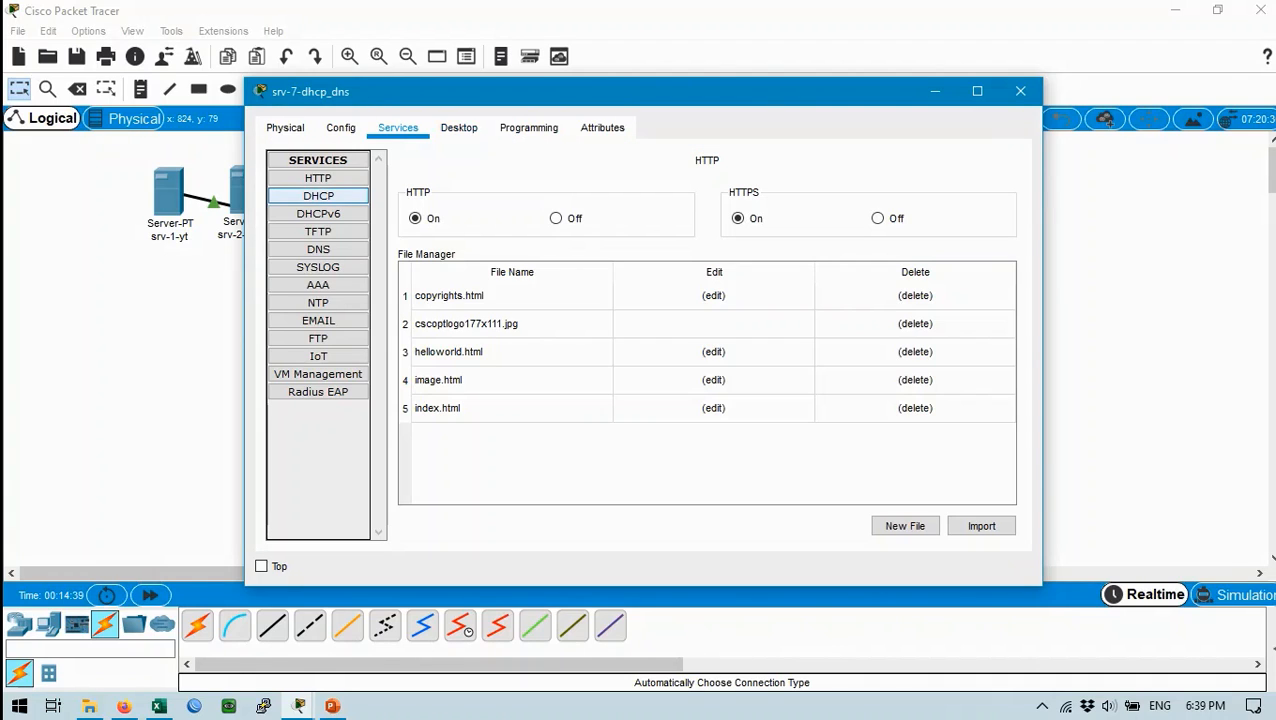
click(318, 178)
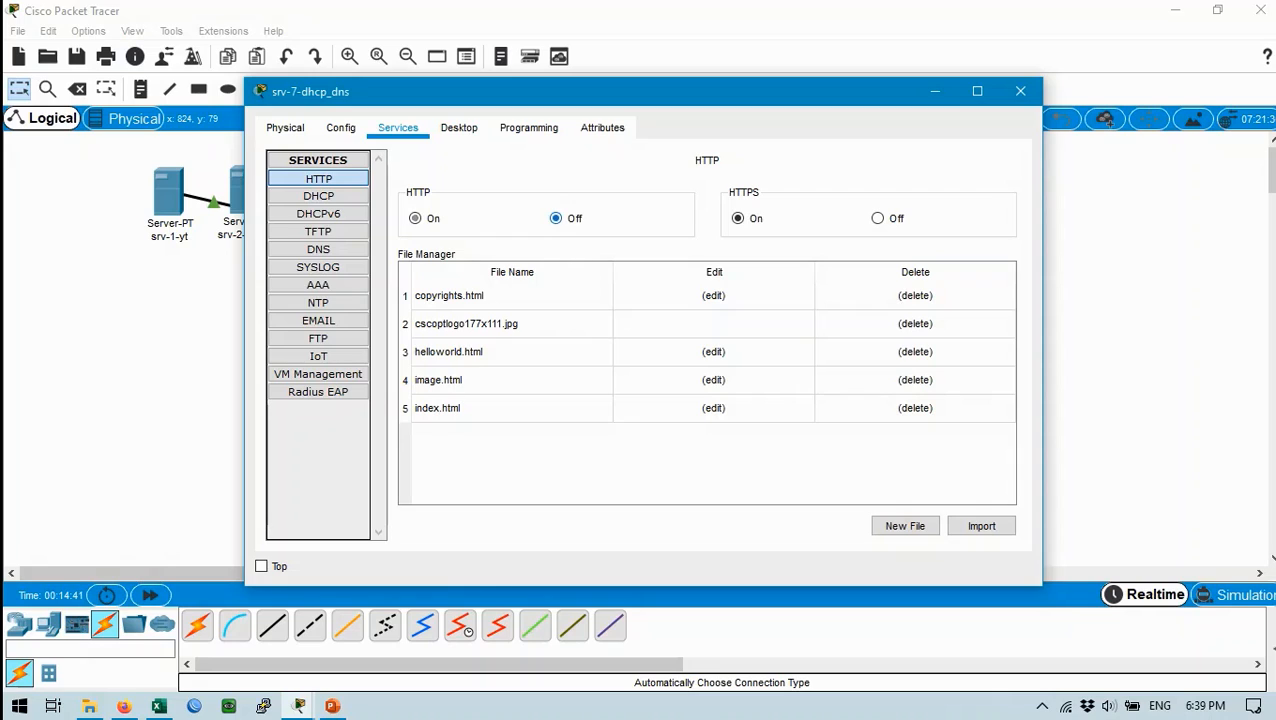
Step: In the DHCP service's serverPool settings, set the DNS server to 192.168.1.7
click(318, 196)
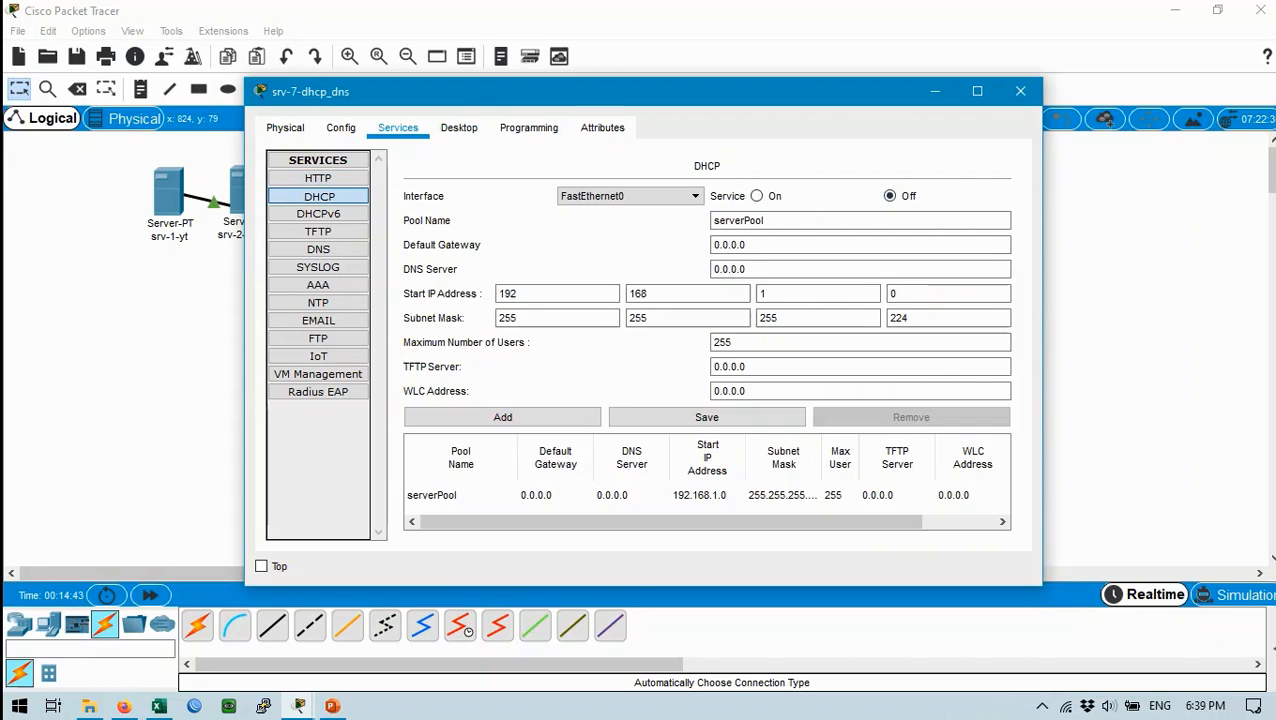
drag(752, 245, 708, 245)
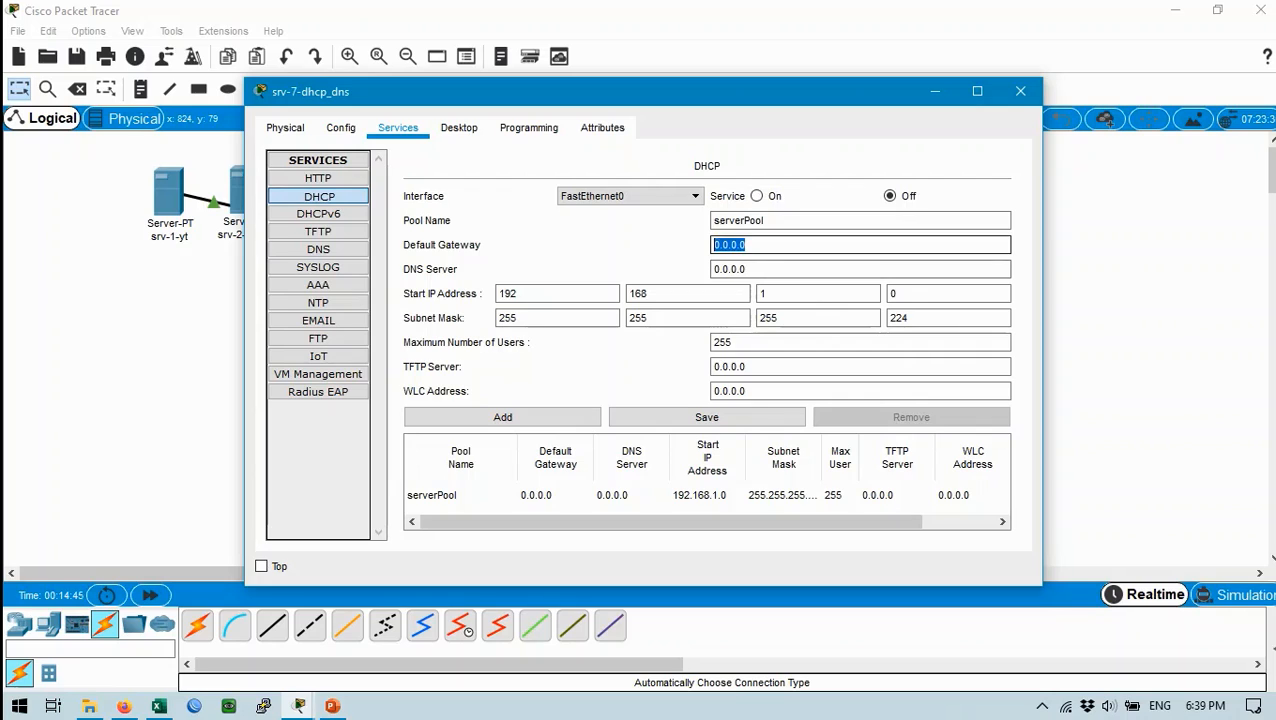
key(Tab)
text(19)
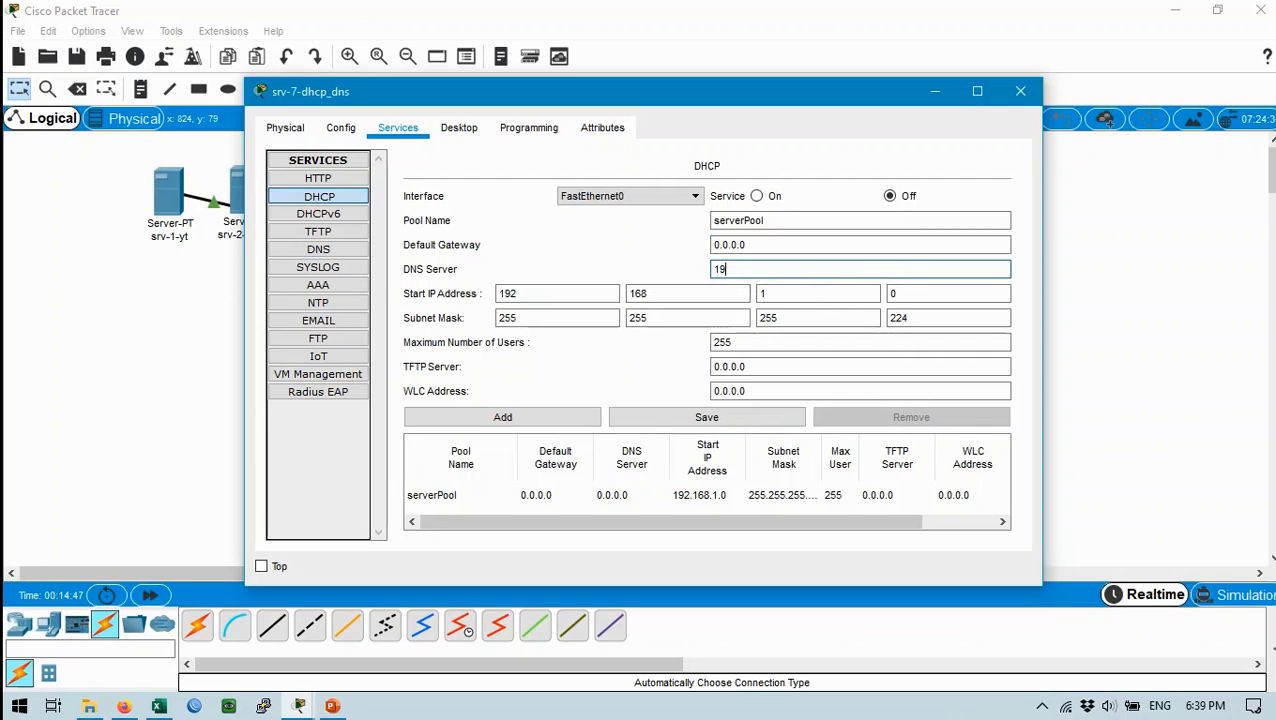
text(2.168.1)
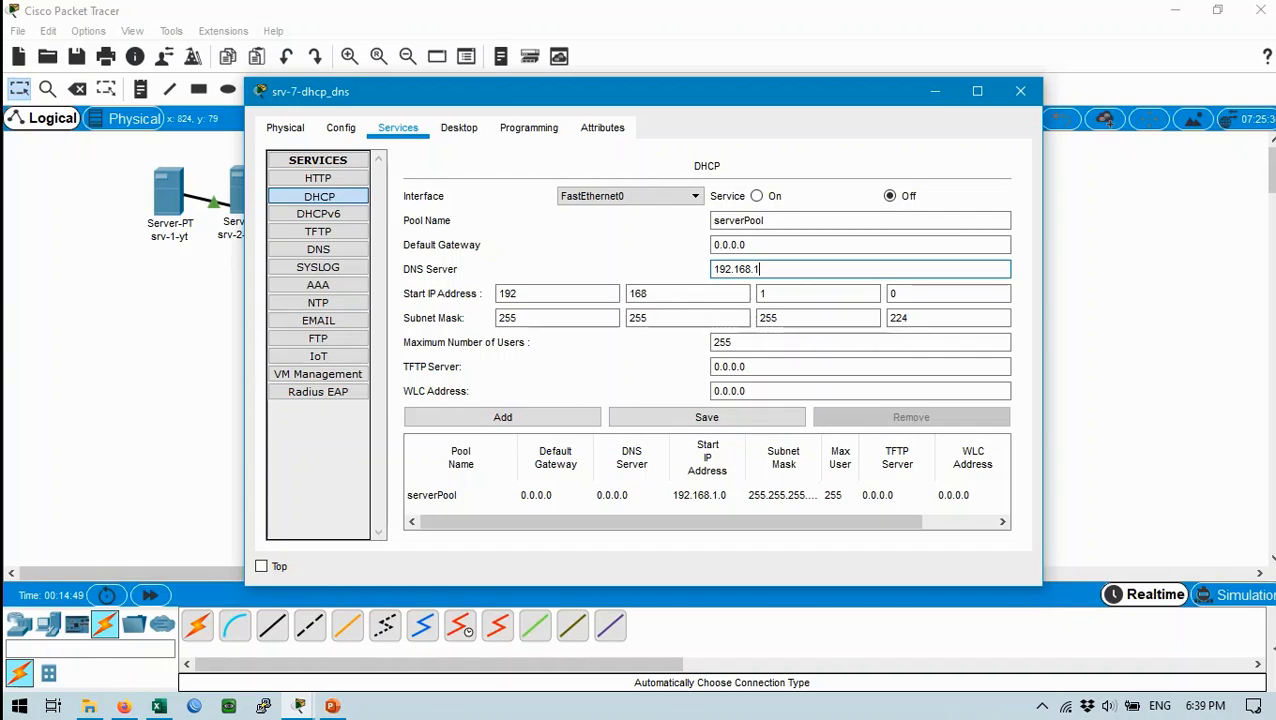
text(.7)
Step: Set the DHCP pool's start IP address to 192.168.1.25 and its maximum number of users to 4
key(Tab)
key(Tab)
key(Tab)
key(Tab)
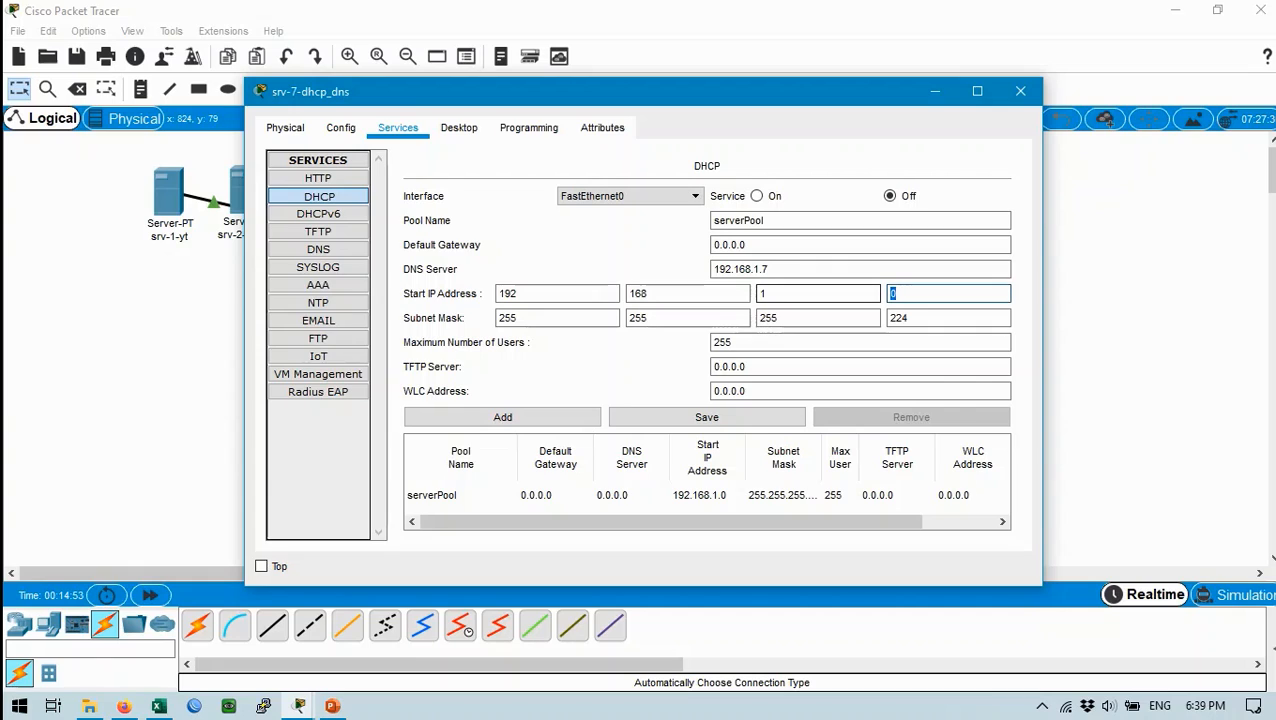
text(25)
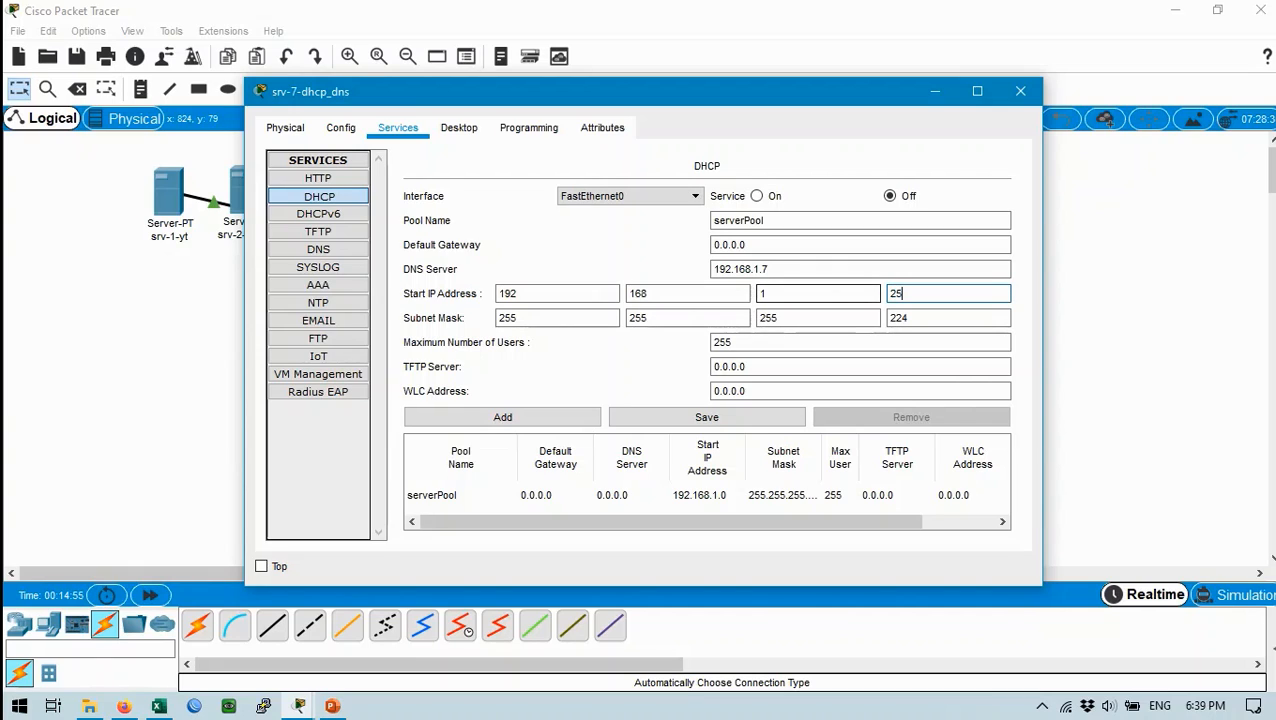
key(Tab)
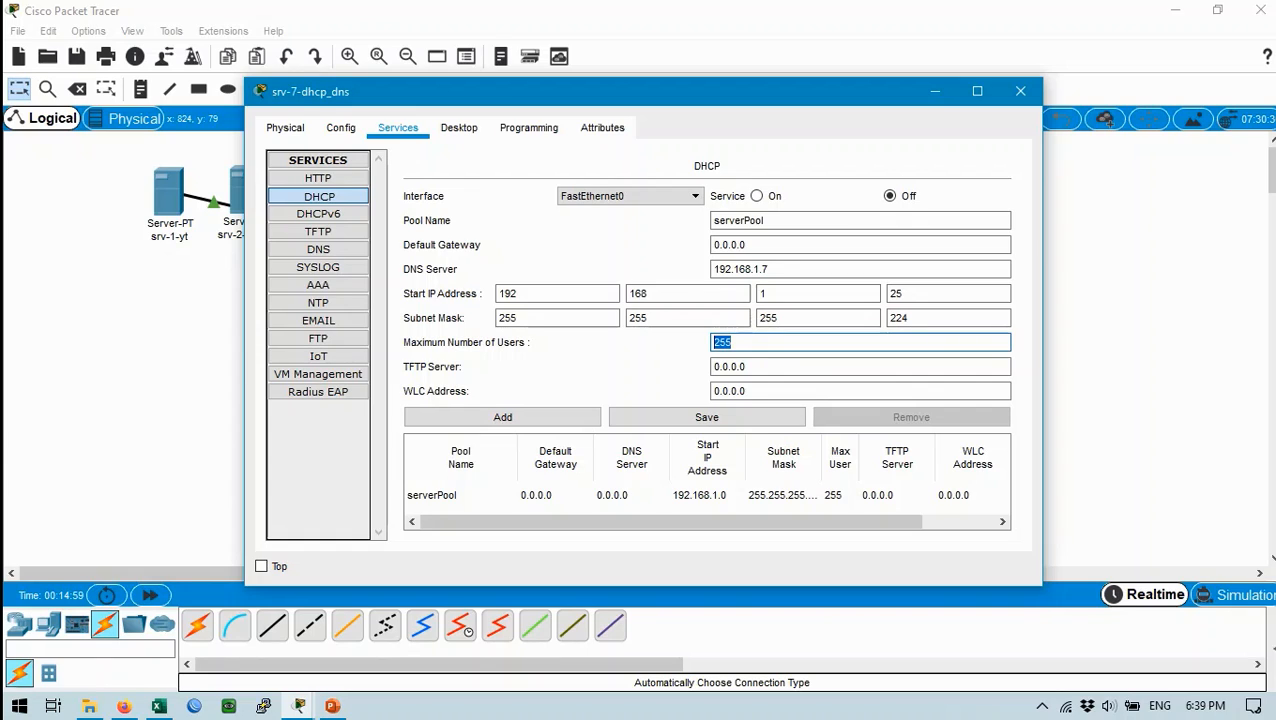
text(4)
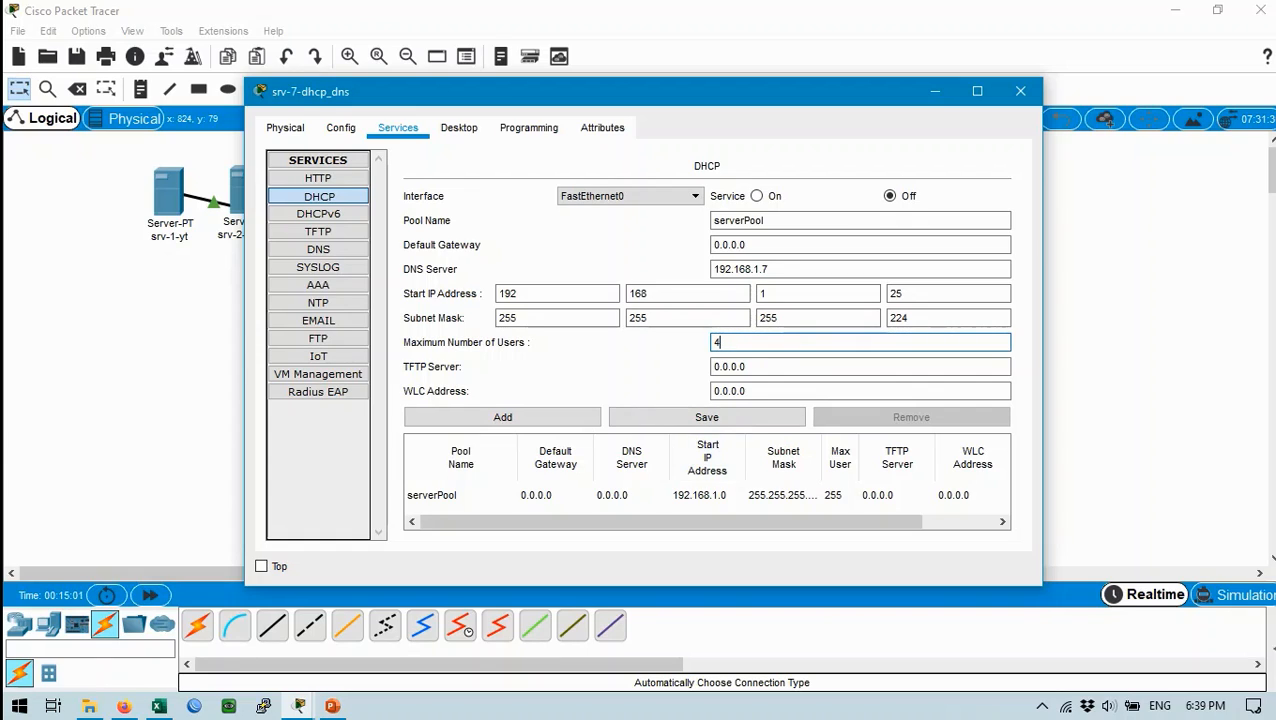
Step: Turn the DHCP service on and save the edited settings to the existing serverPool
click(502, 417)
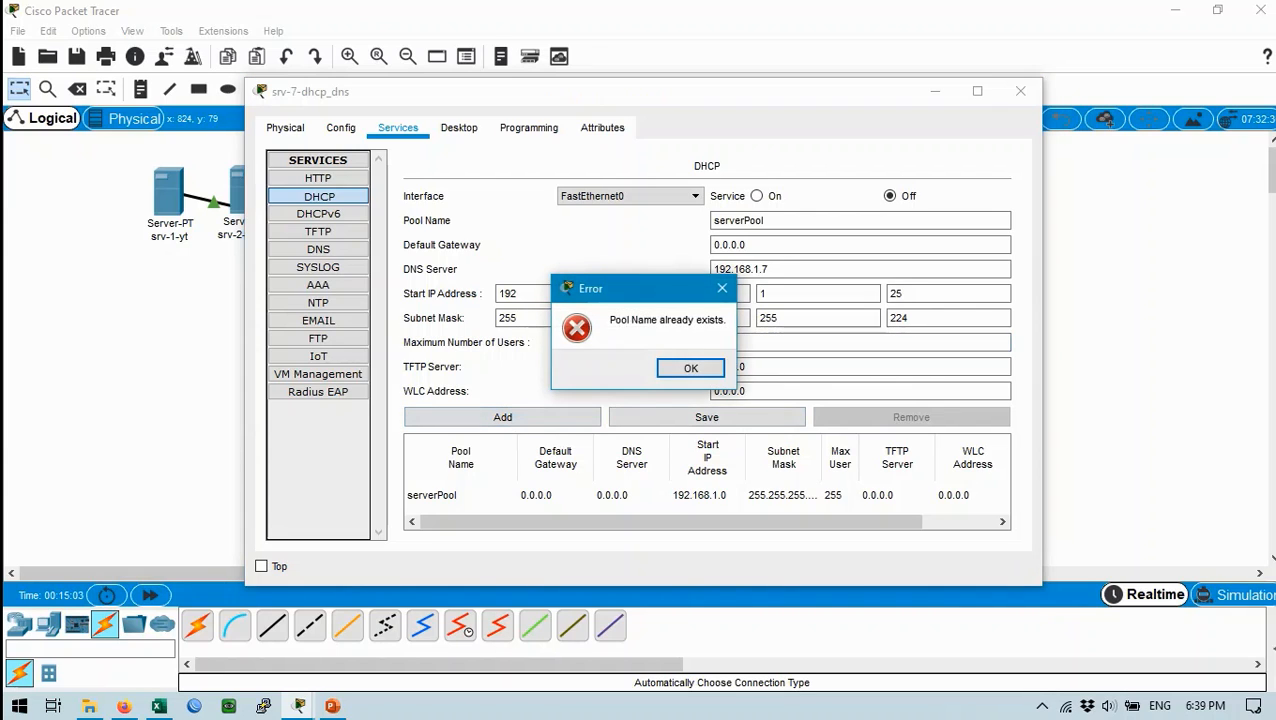
key(Return)
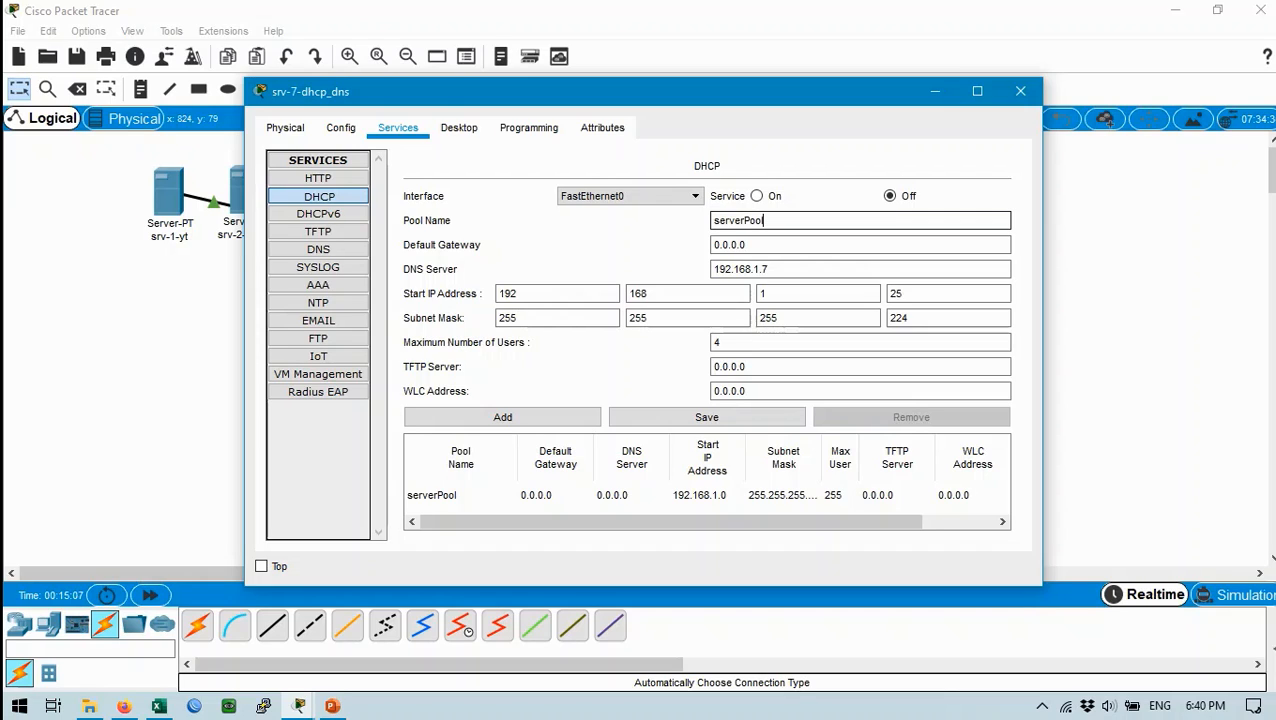
click(502, 417)
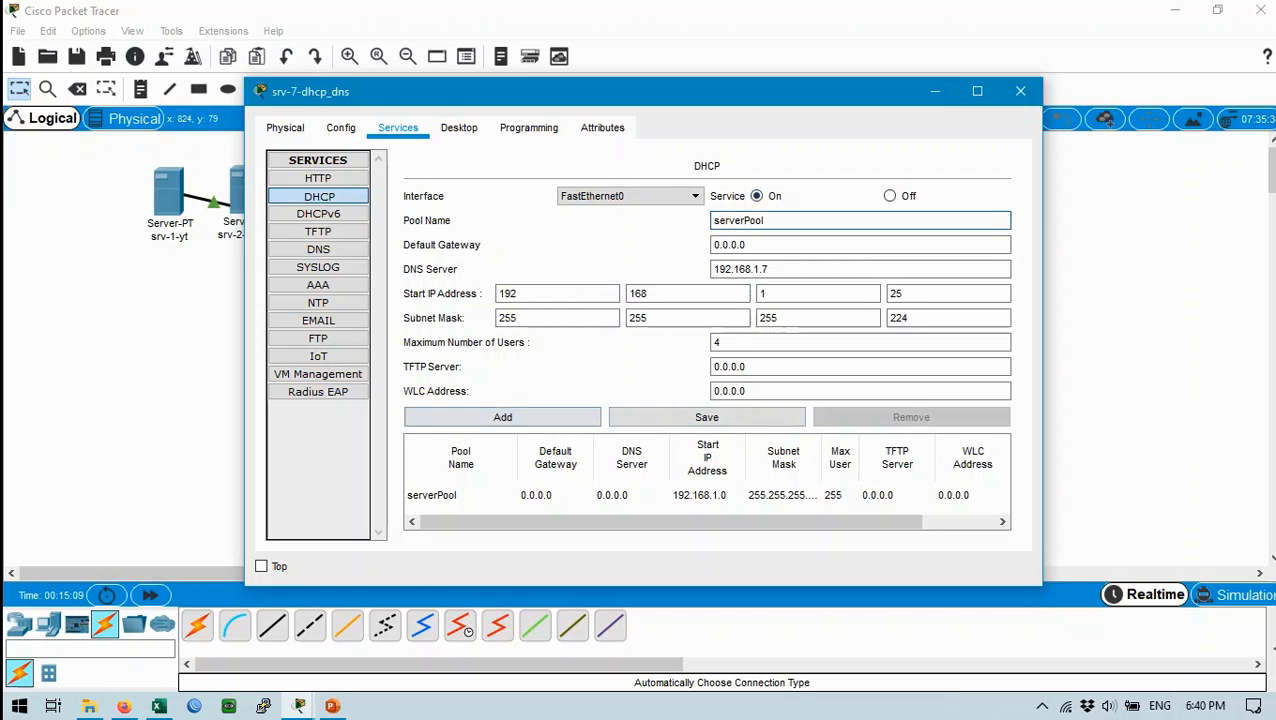
click(690, 368)
click(706, 417)
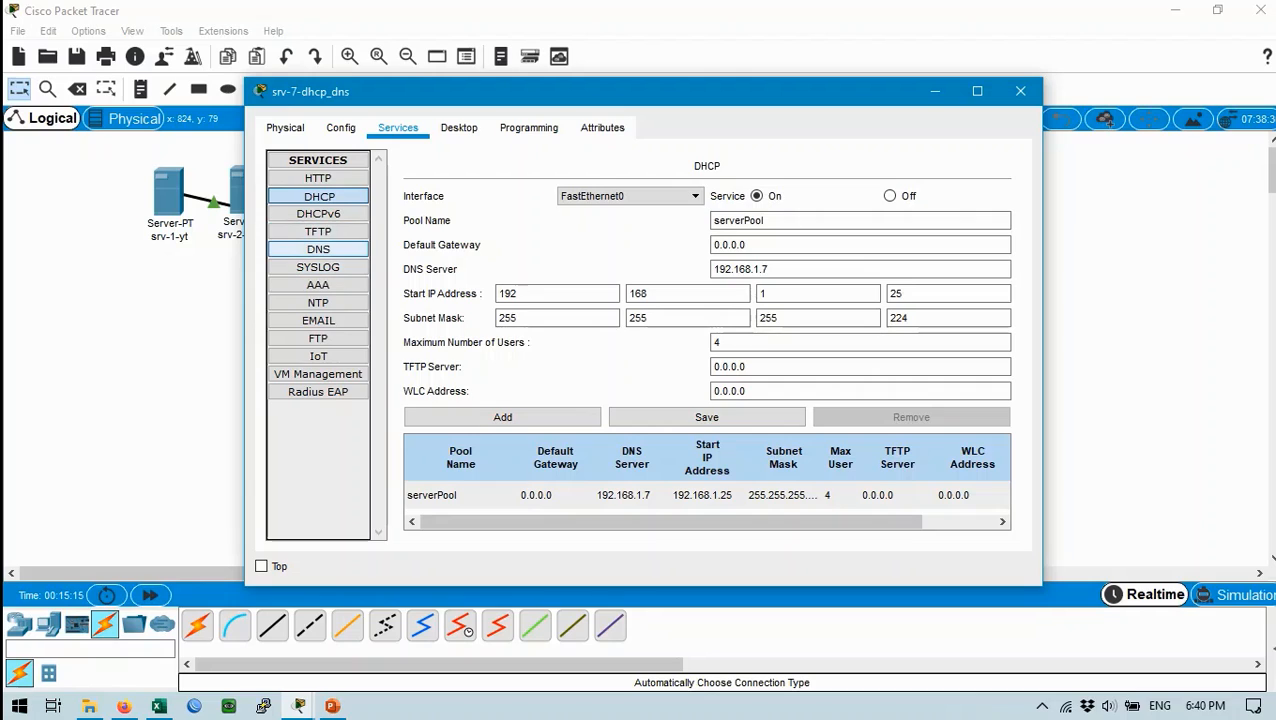
Step: Turn on the DNS service of srv-7-dhcp_dns and enter youtube.com as the name of an A record
click(318, 249)
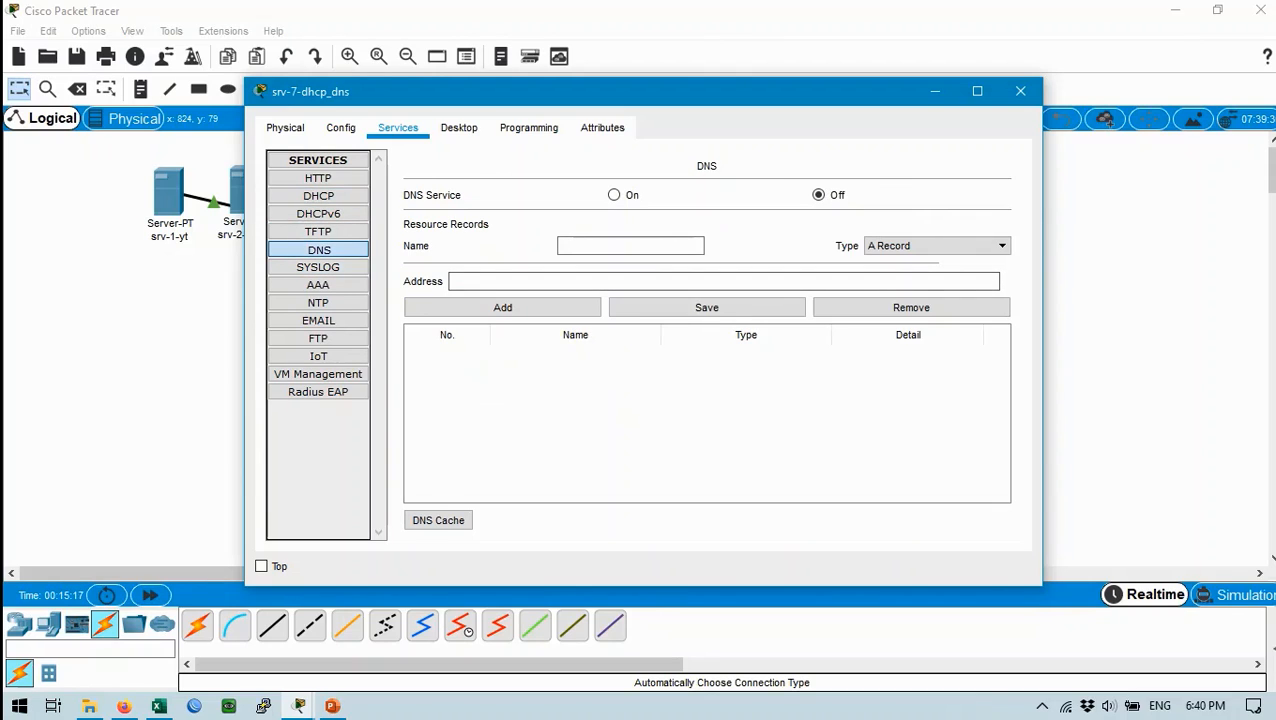
click(614, 195)
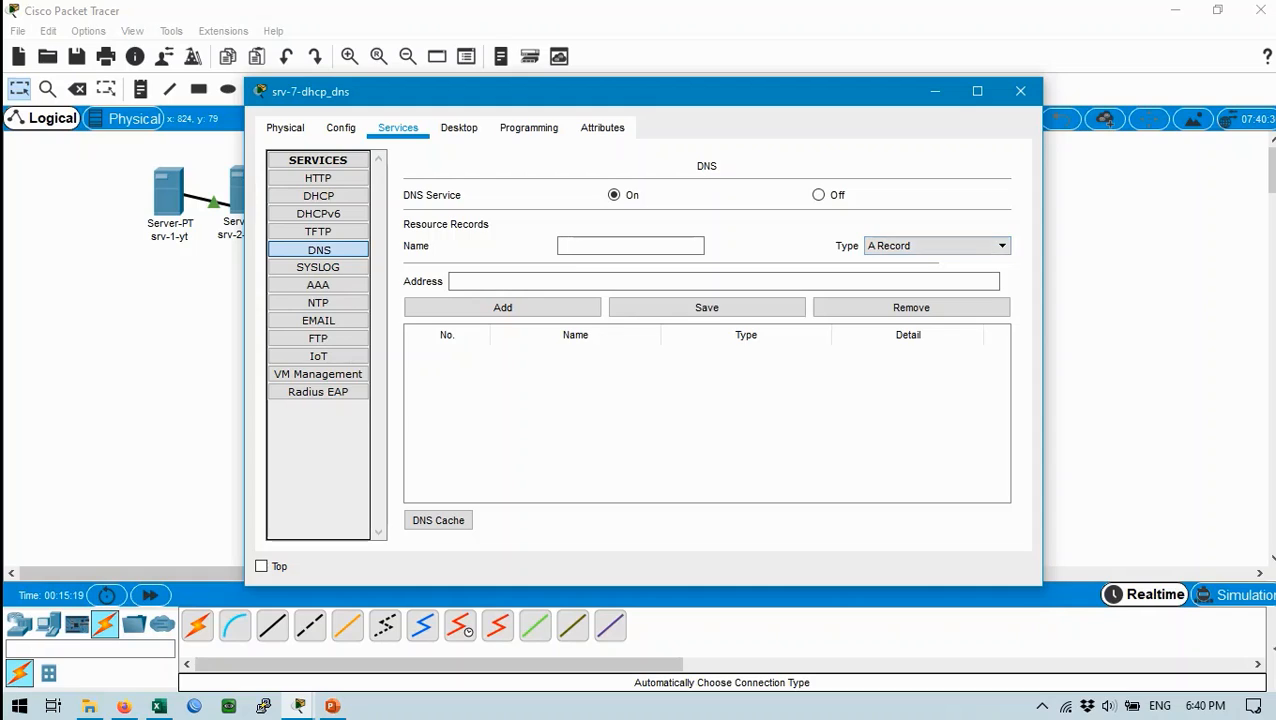
text(youtube)
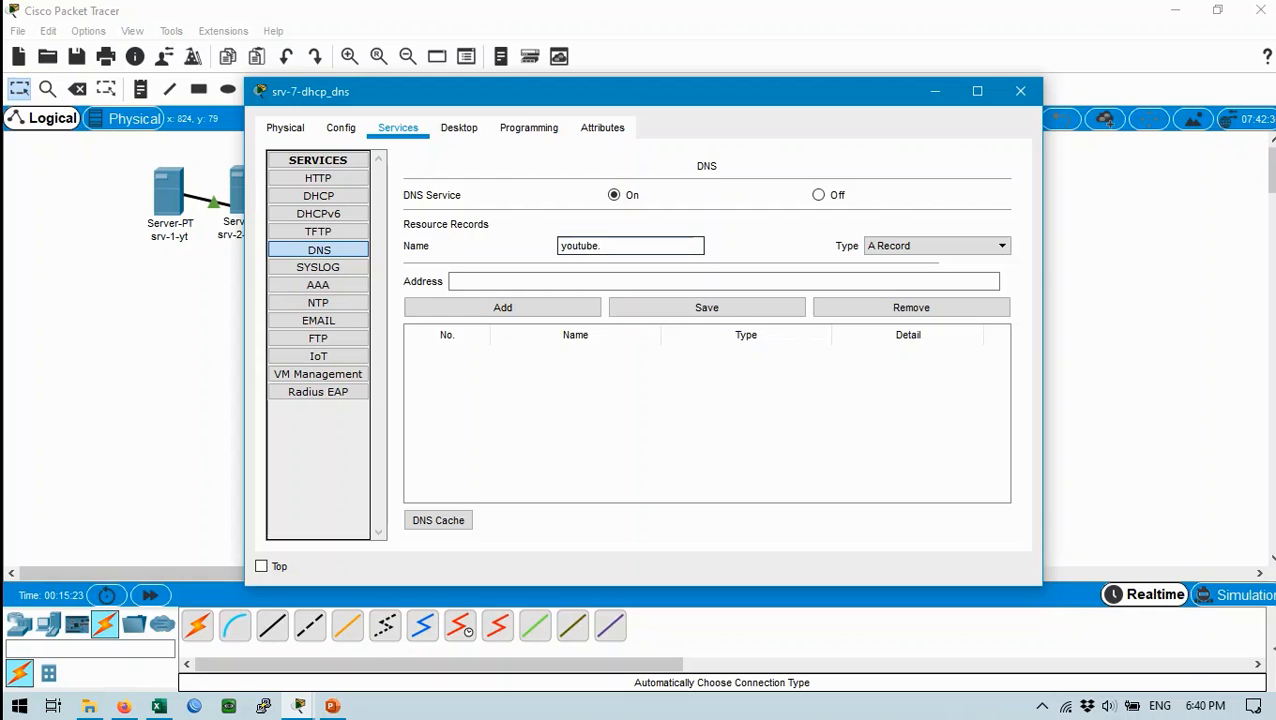
text(.com)
Step: Switch to the cisco.xlsx workbook in Excel and tile it side by side with the main Cisco Packet Tracer window
click(159, 706)
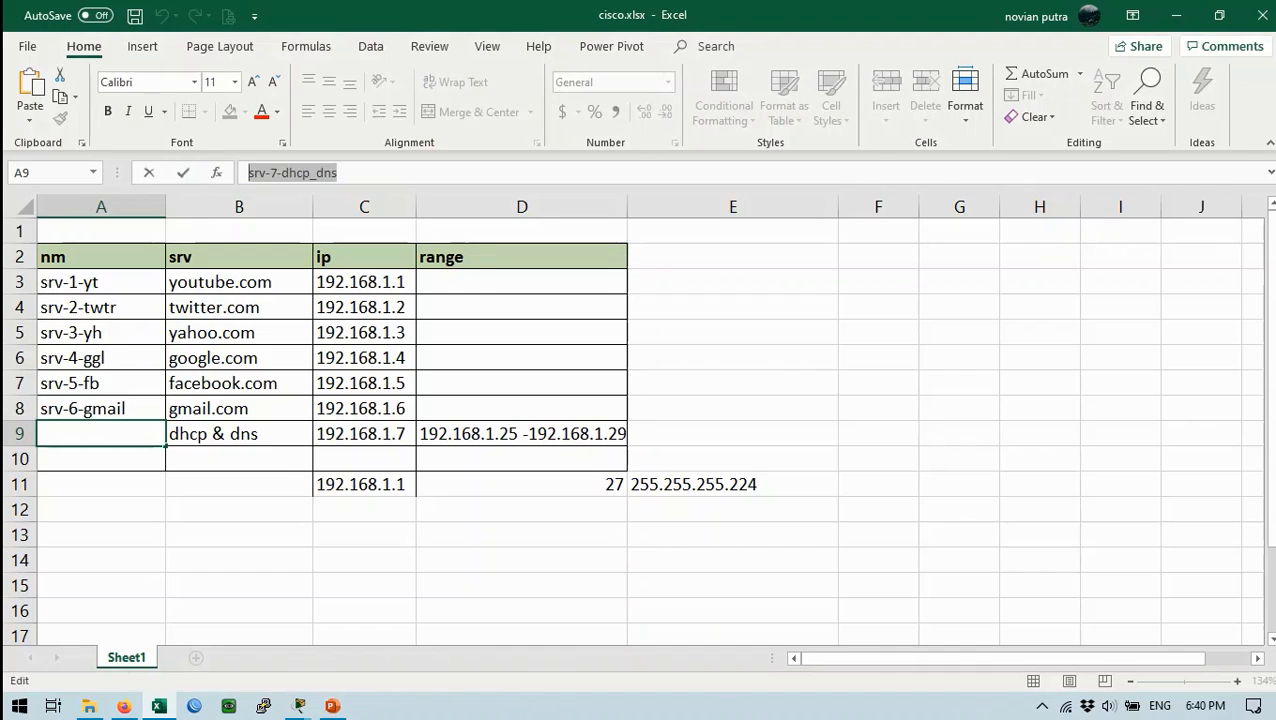
click(364, 282)
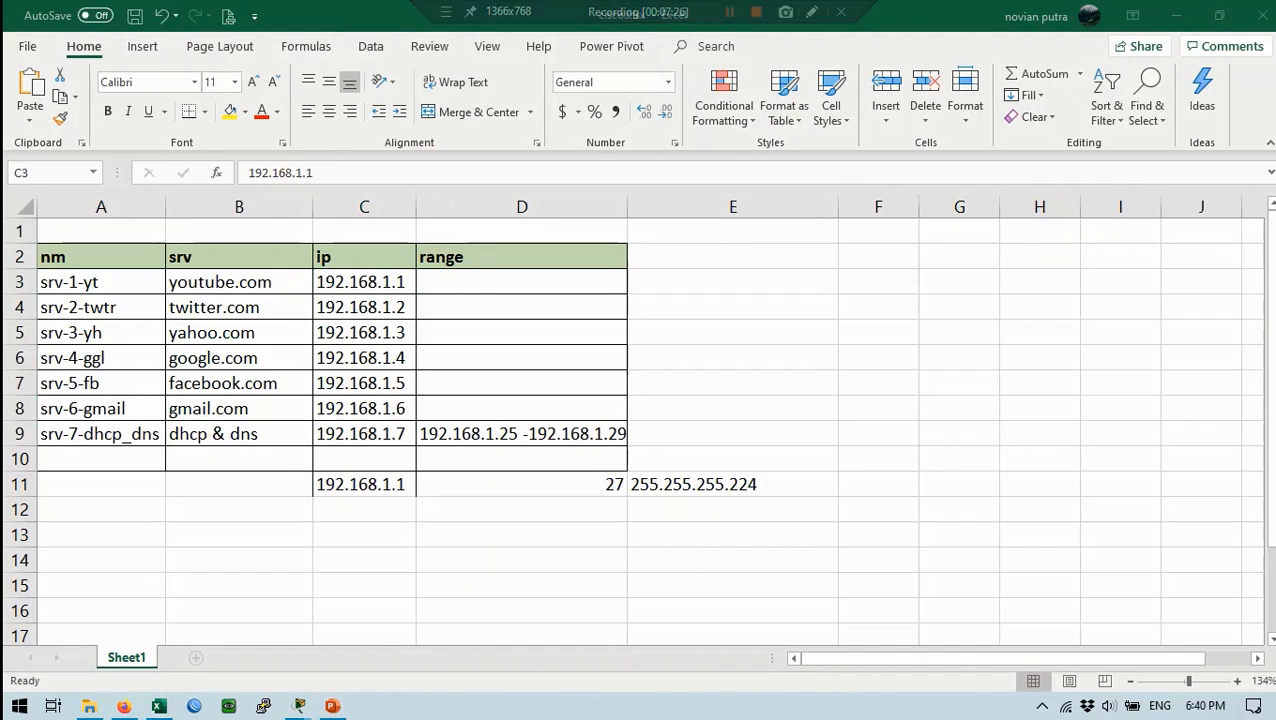
key(super+Right)
key(Right)
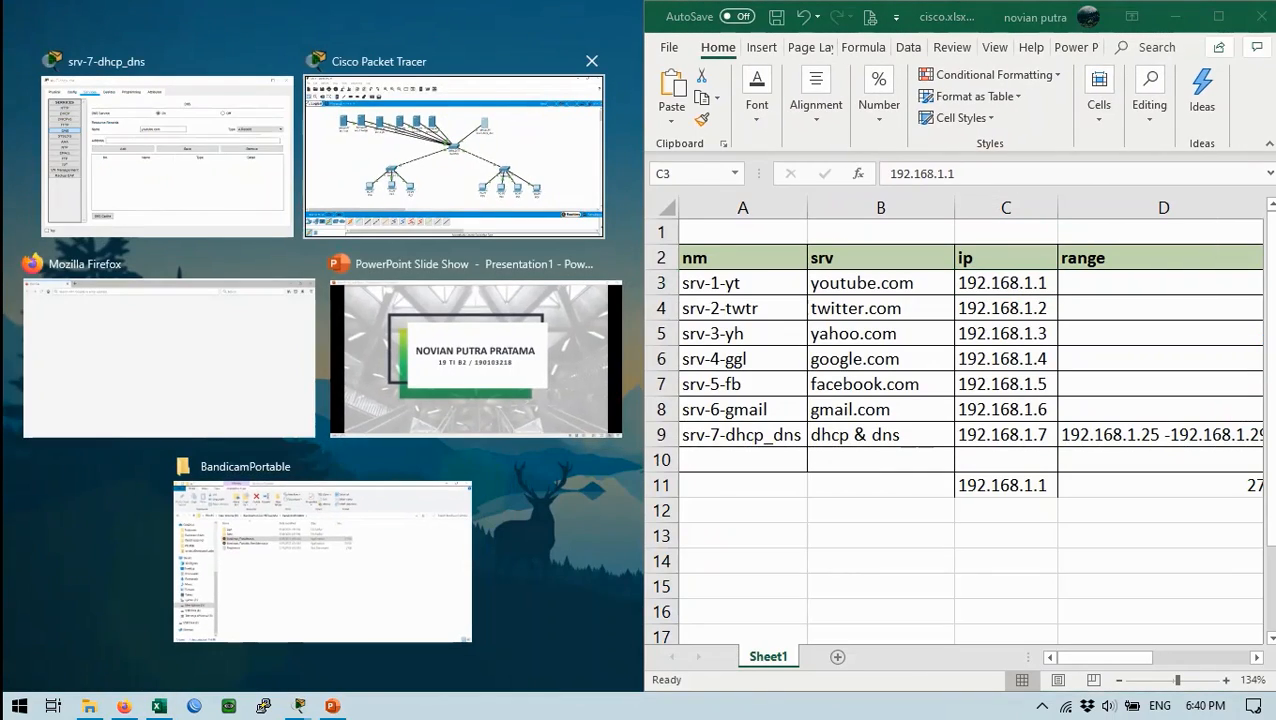
key(Return)
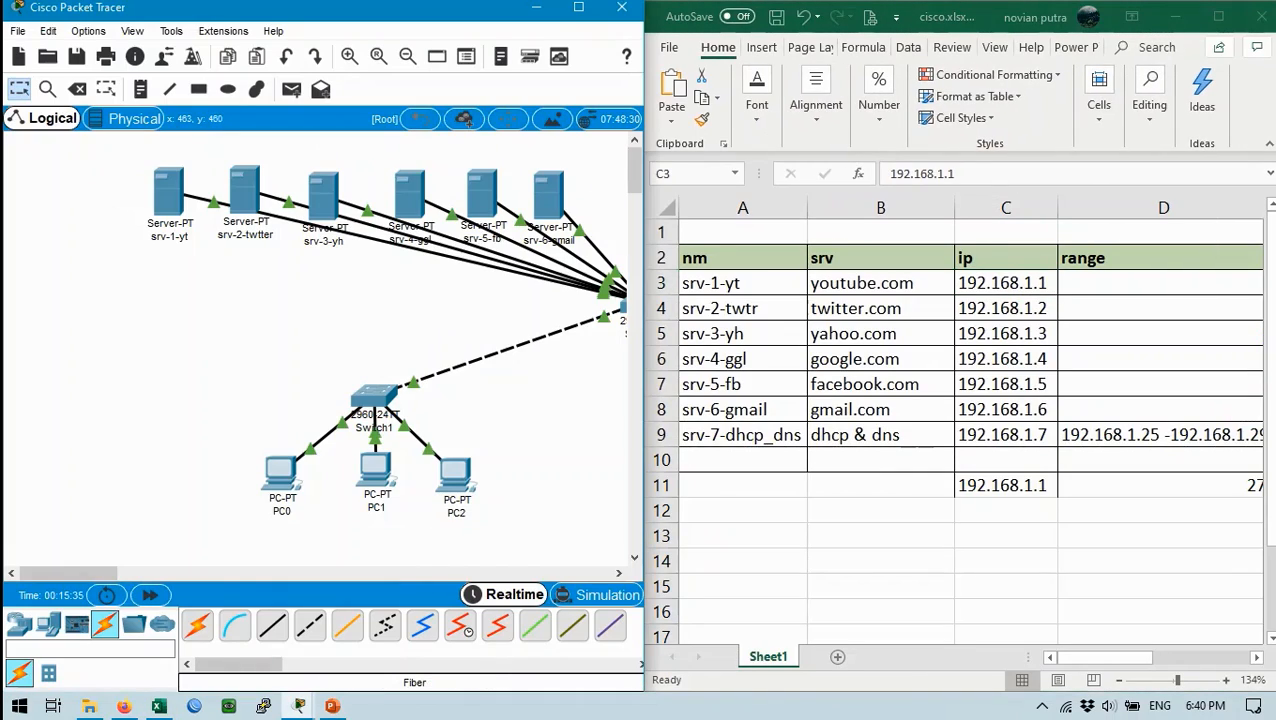
Step: Bring the srv-7-dhcp_dns window back to the front and move it so the spreadsheet's first address rows are uncovered
mouse_move(298, 706)
click(527, 612)
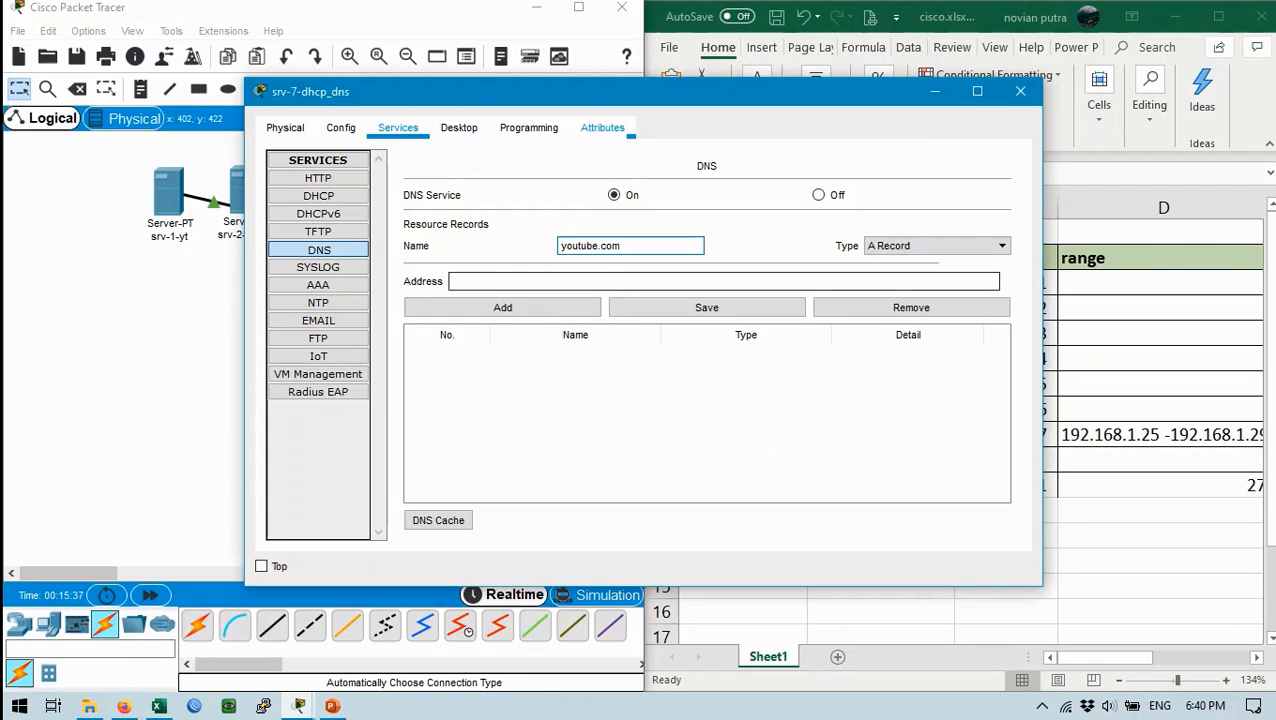
drag(580, 95, 402, 349)
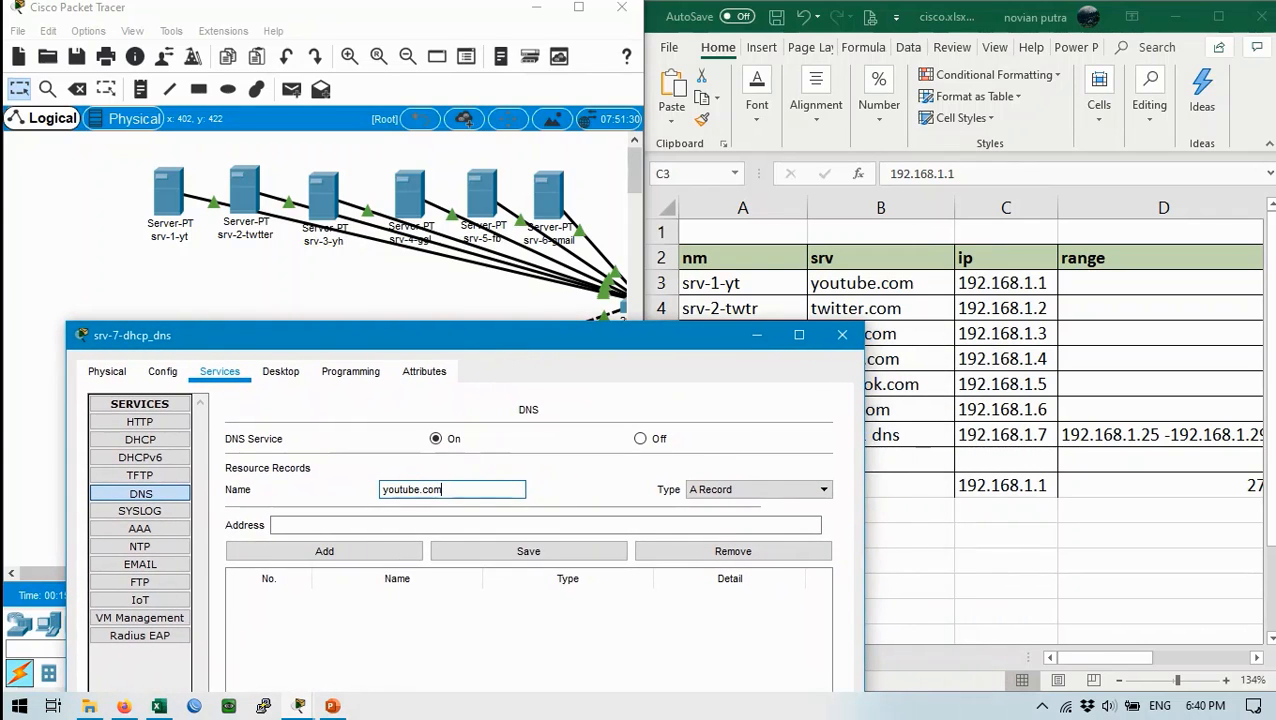
Step: Give the youtube.com A record the address 192.168.1.1 and add it to the DNS records
key(Tab)
text(192.168)
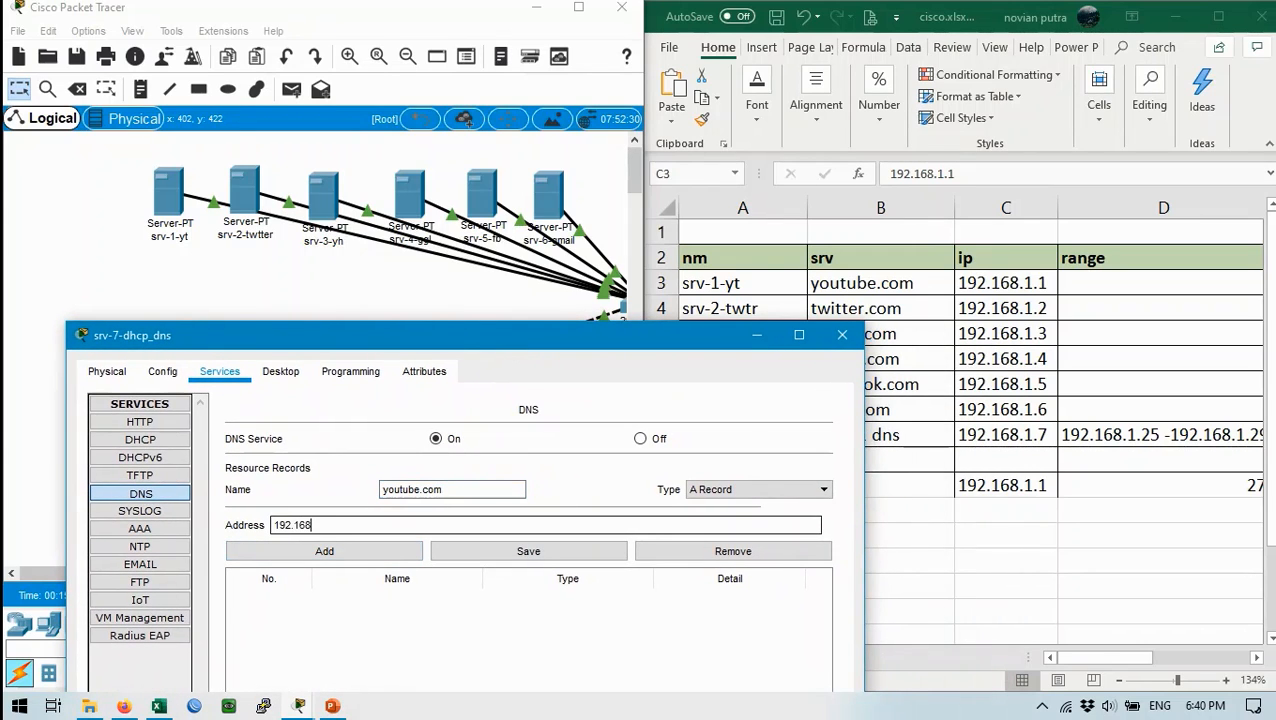
key(Tab)
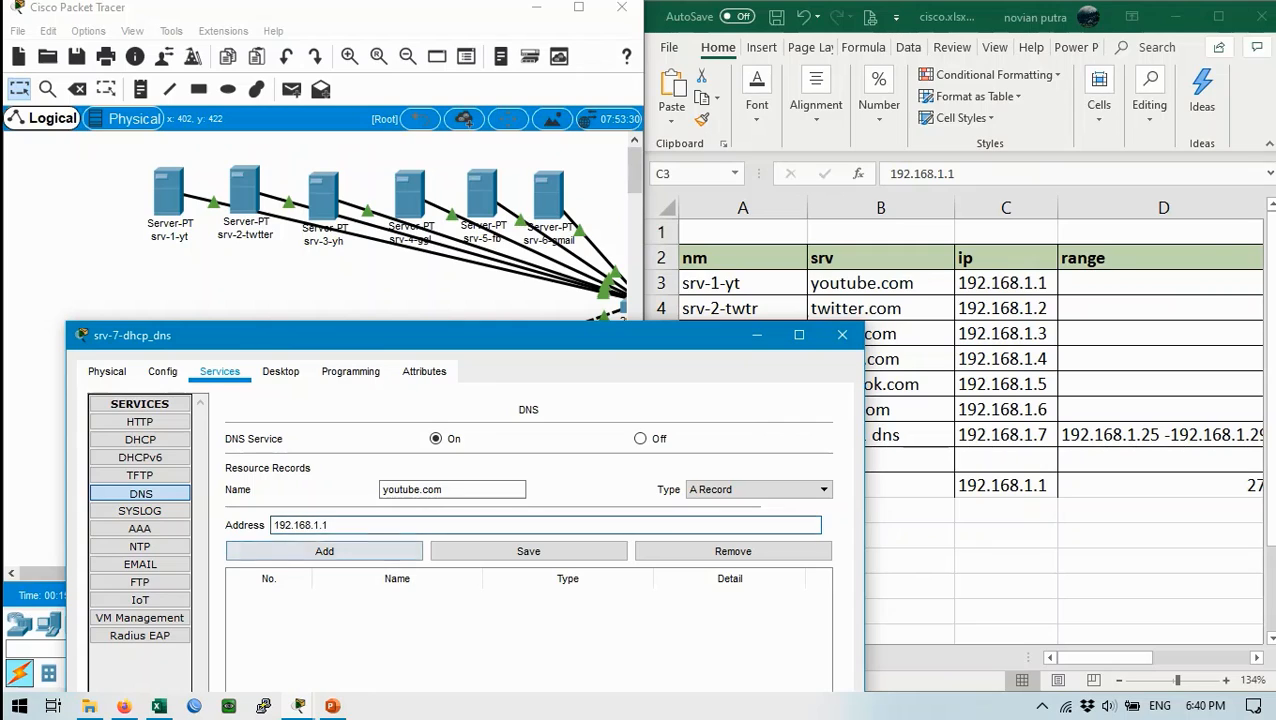
key(space)
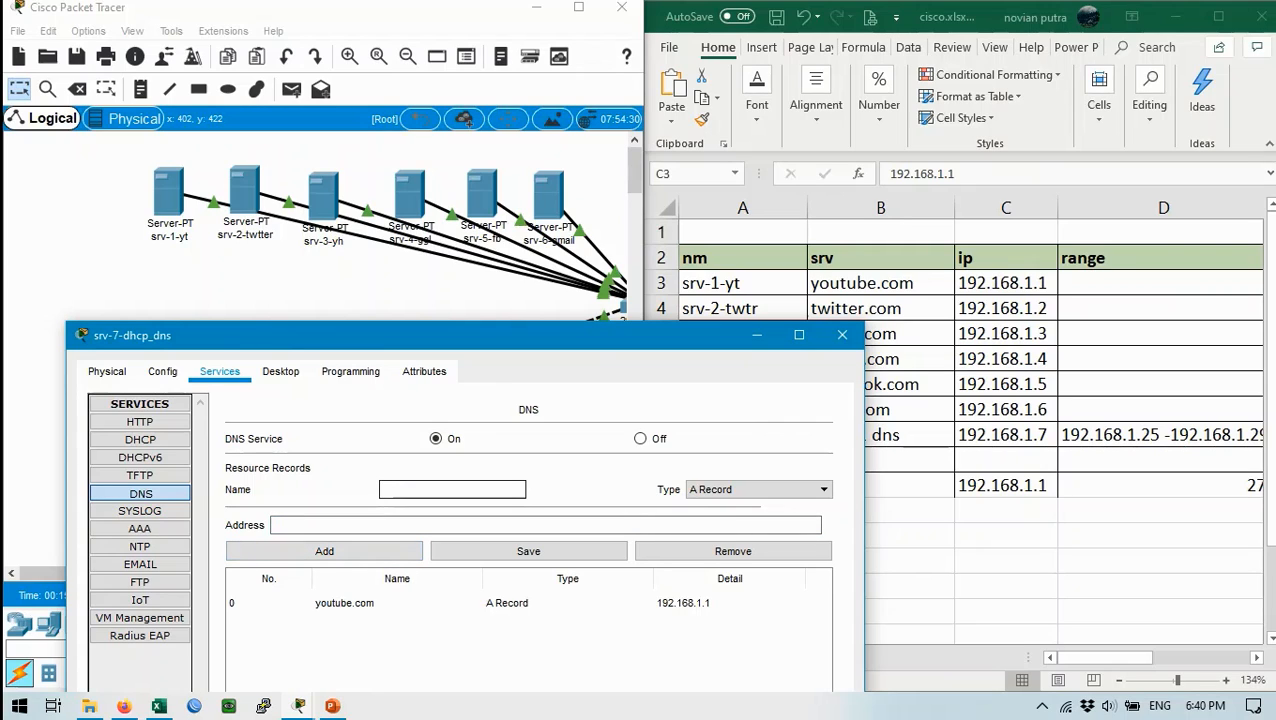
Step: Add a DNS A record for twitter.com with the address 192.168.1.2
text(twitter.com)
key(shift+Tab)
key(shift+Tab)
key(shift+Tab)
key(shift+Tab)
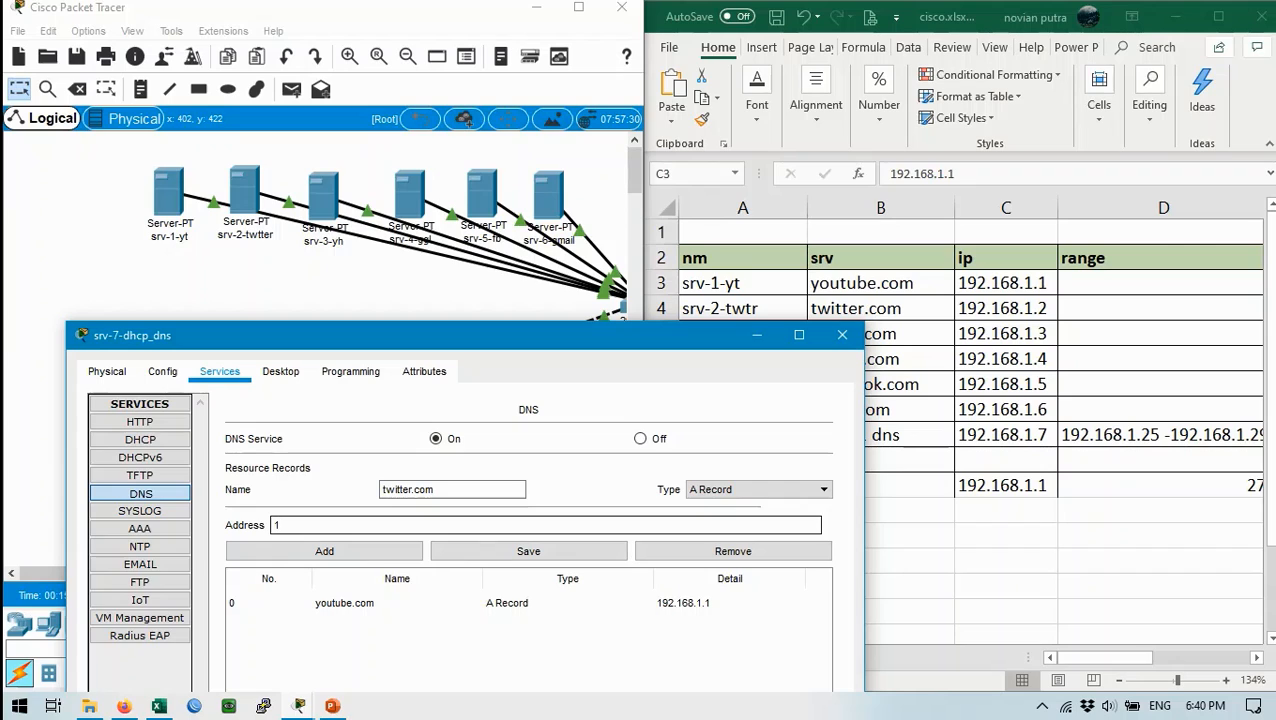
text(192.168.1.2)
click(324, 551)
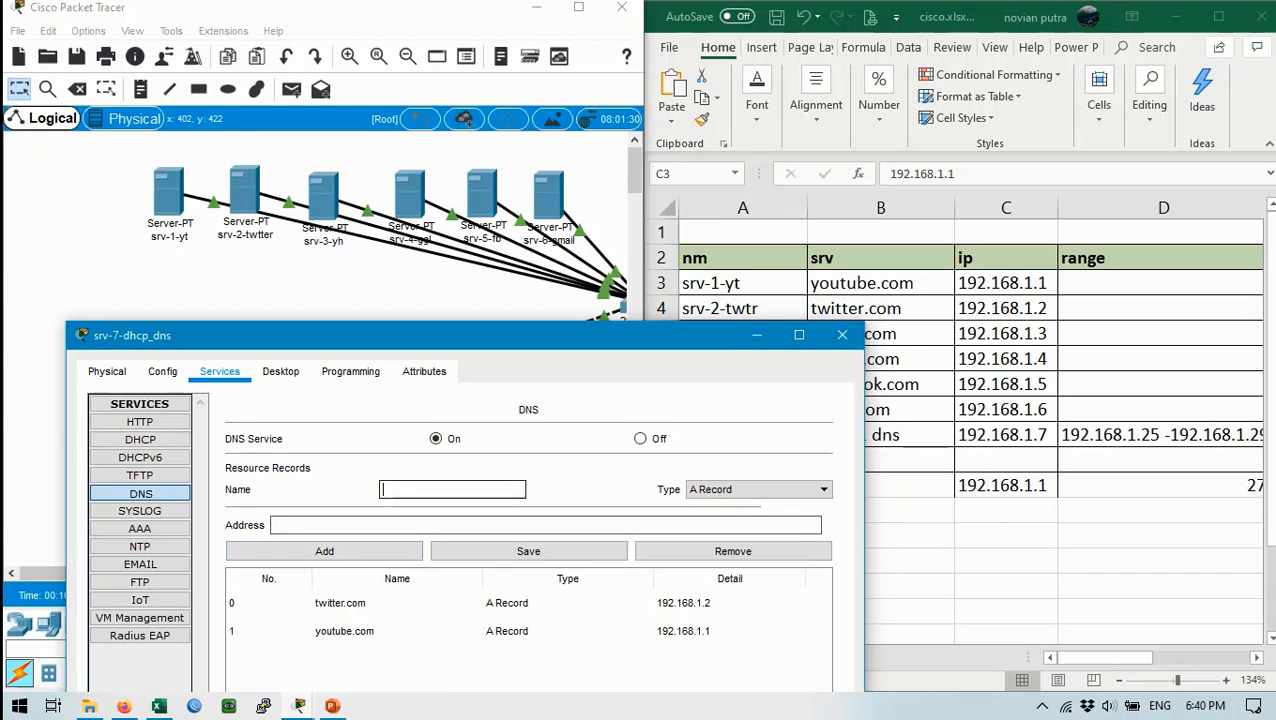
Step: Move the srv-7-dhcp_dns window off the yahoo.com row and add a DNS A record for yahoo.com with the address 192.168.1.3
drag(400, 335, 378, 371)
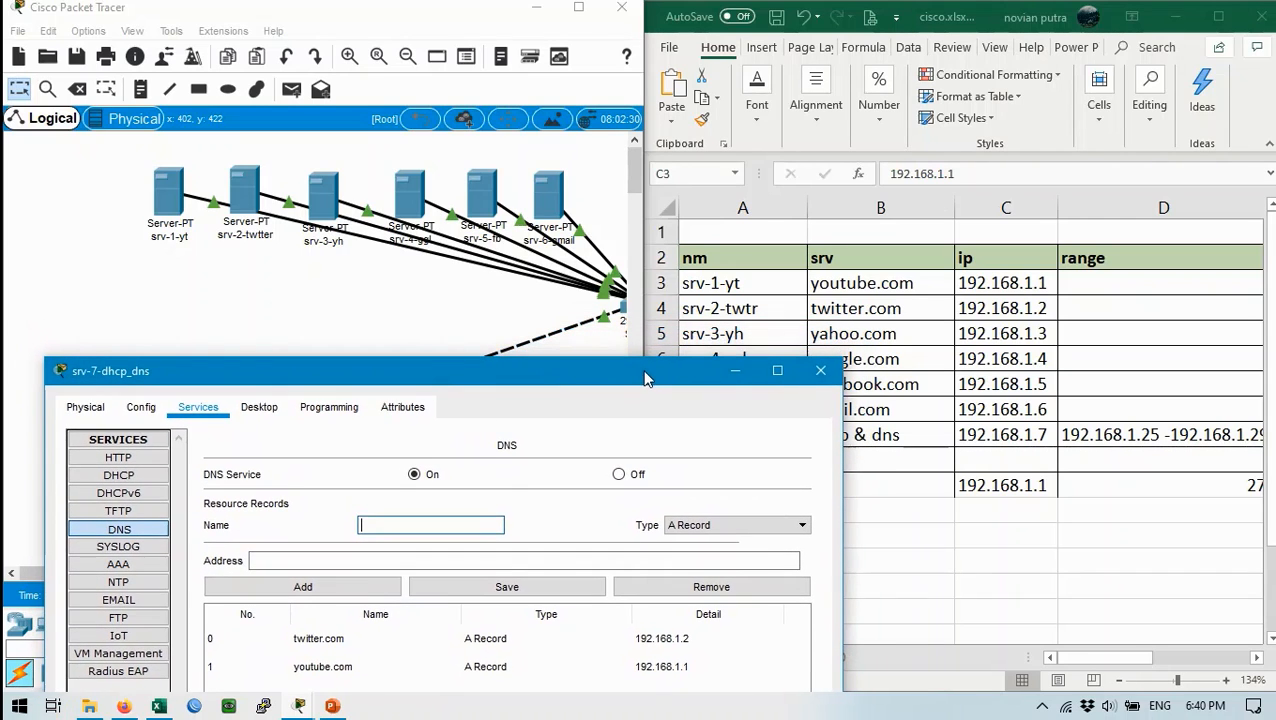
text(yahoo.com)
click(300, 560)
text(19)
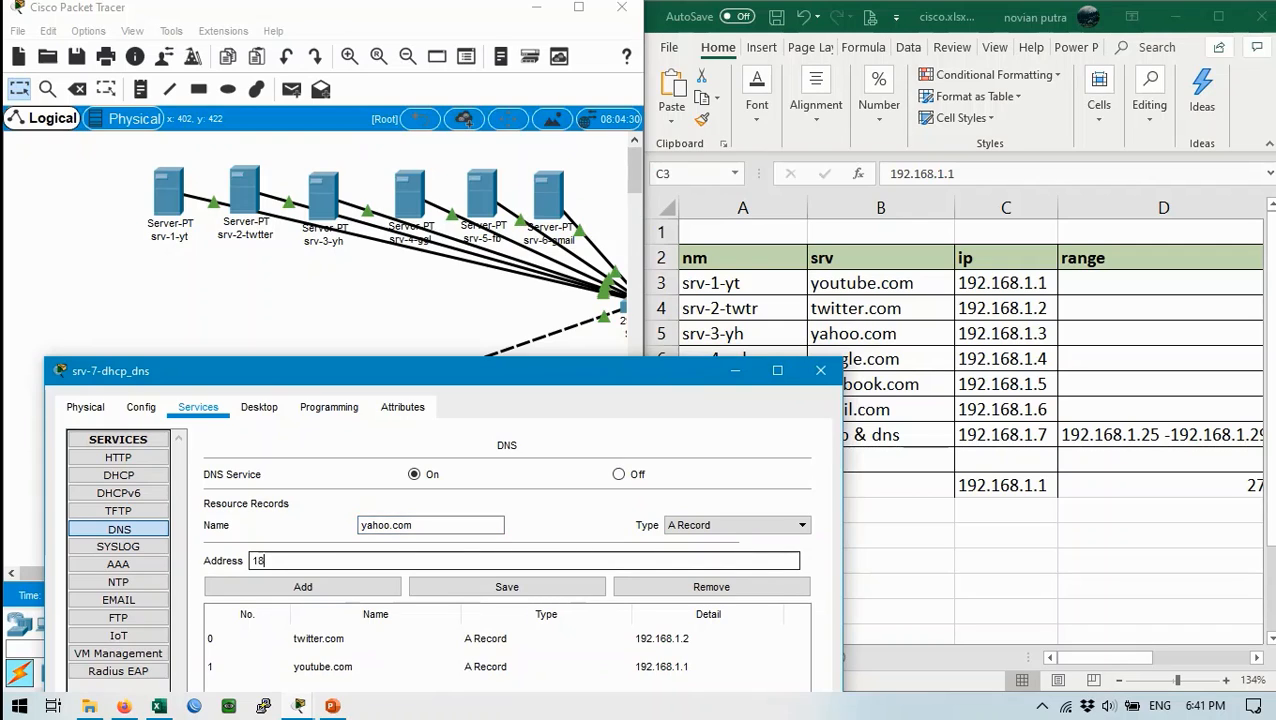
text(2.168.1.)
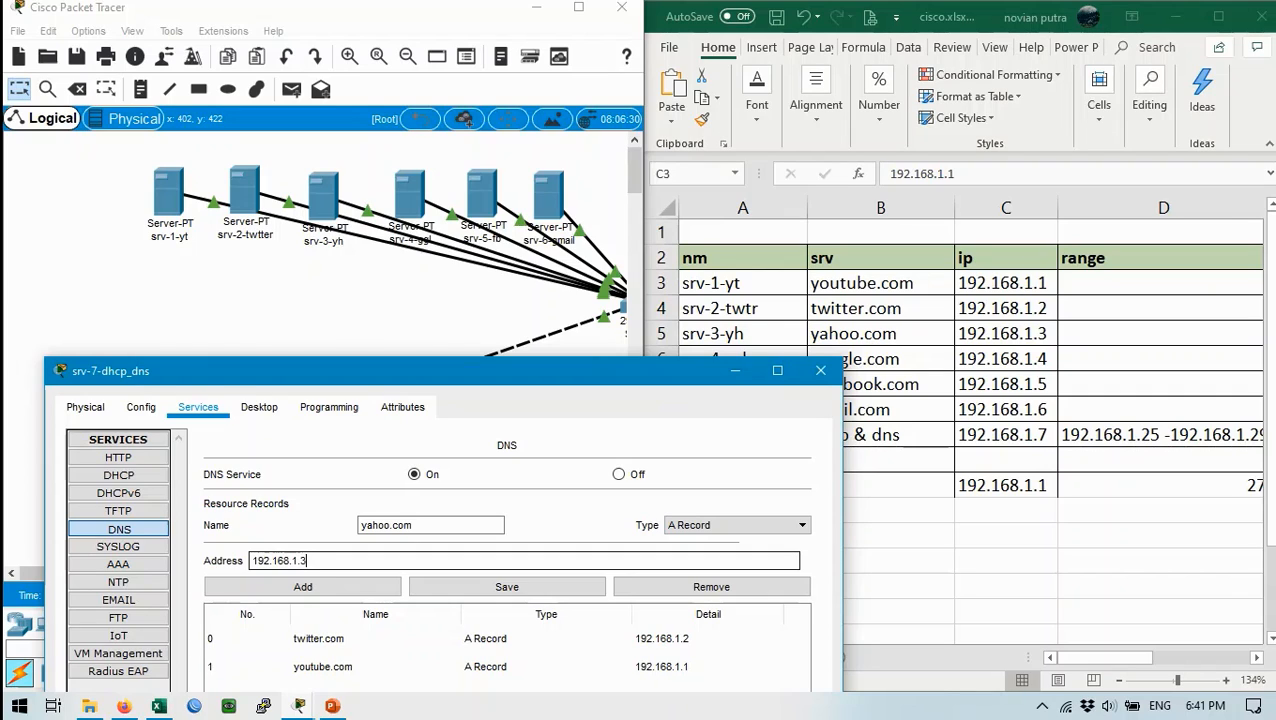
text(3)
click(303, 587)
Step: Add a DNS A record for google.com with the address 192.168.1.4
click(430, 525)
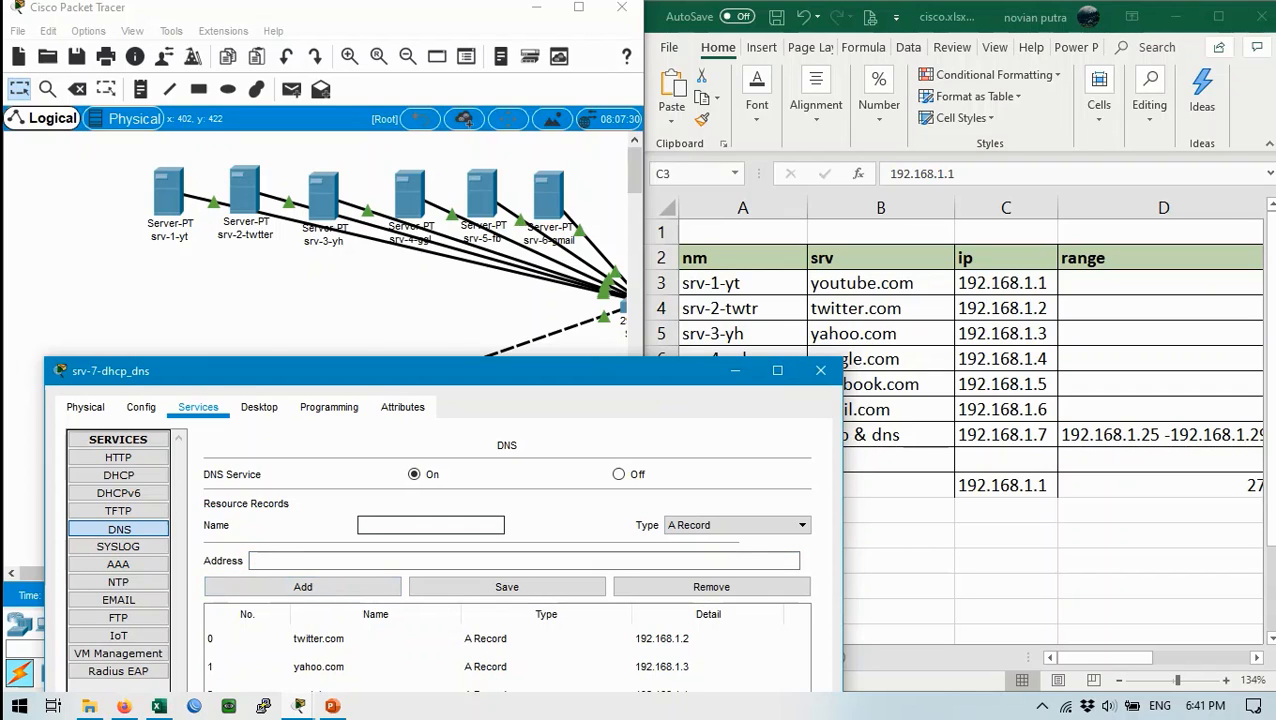
click(430, 525)
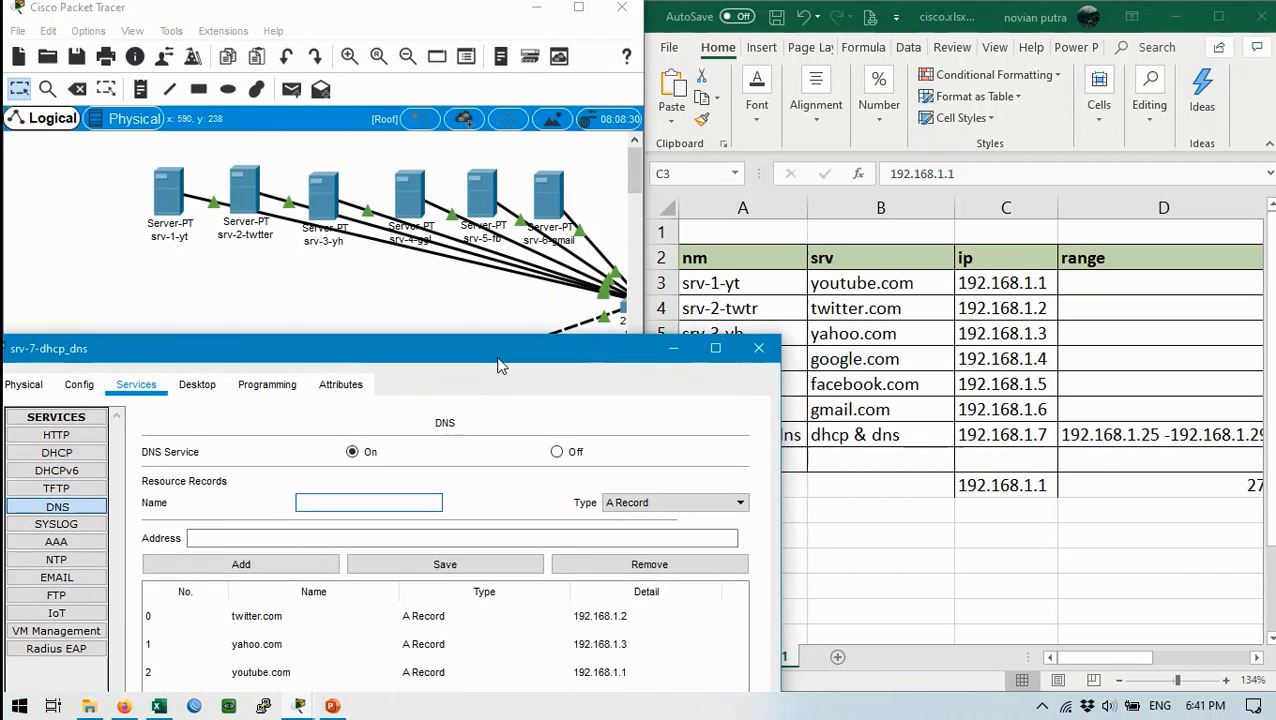
text(google.com)
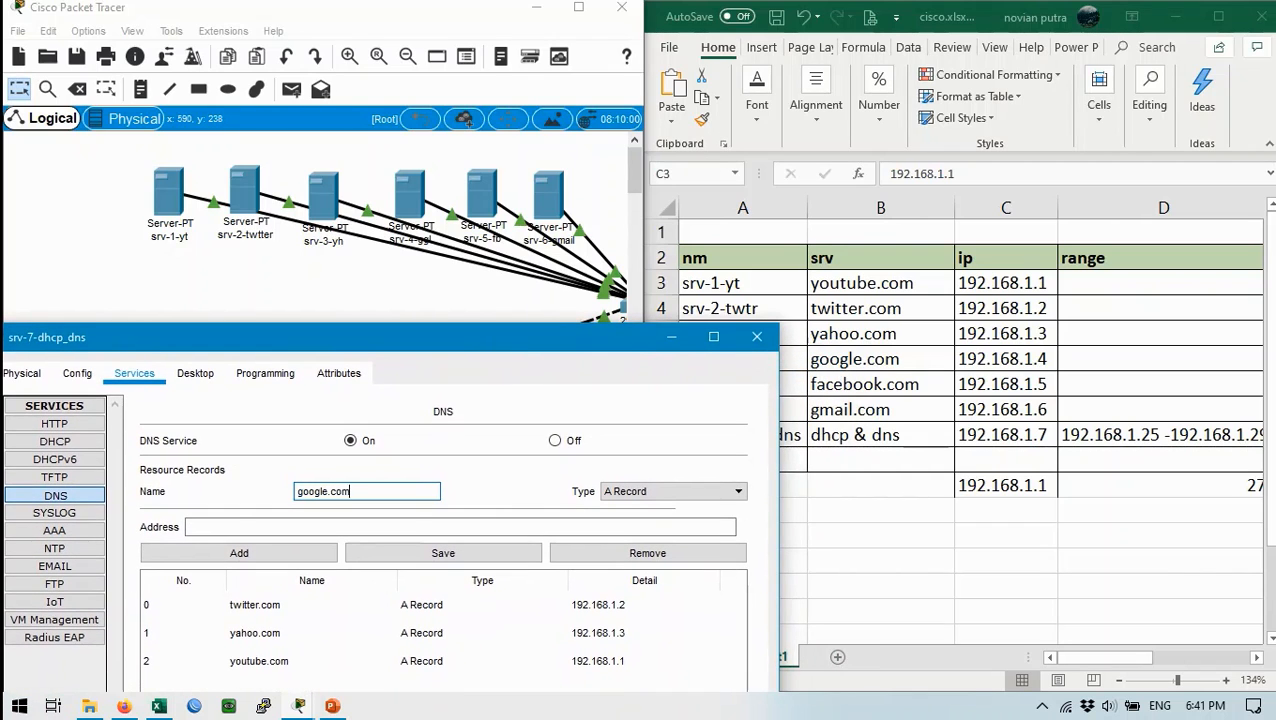
key(Tab)
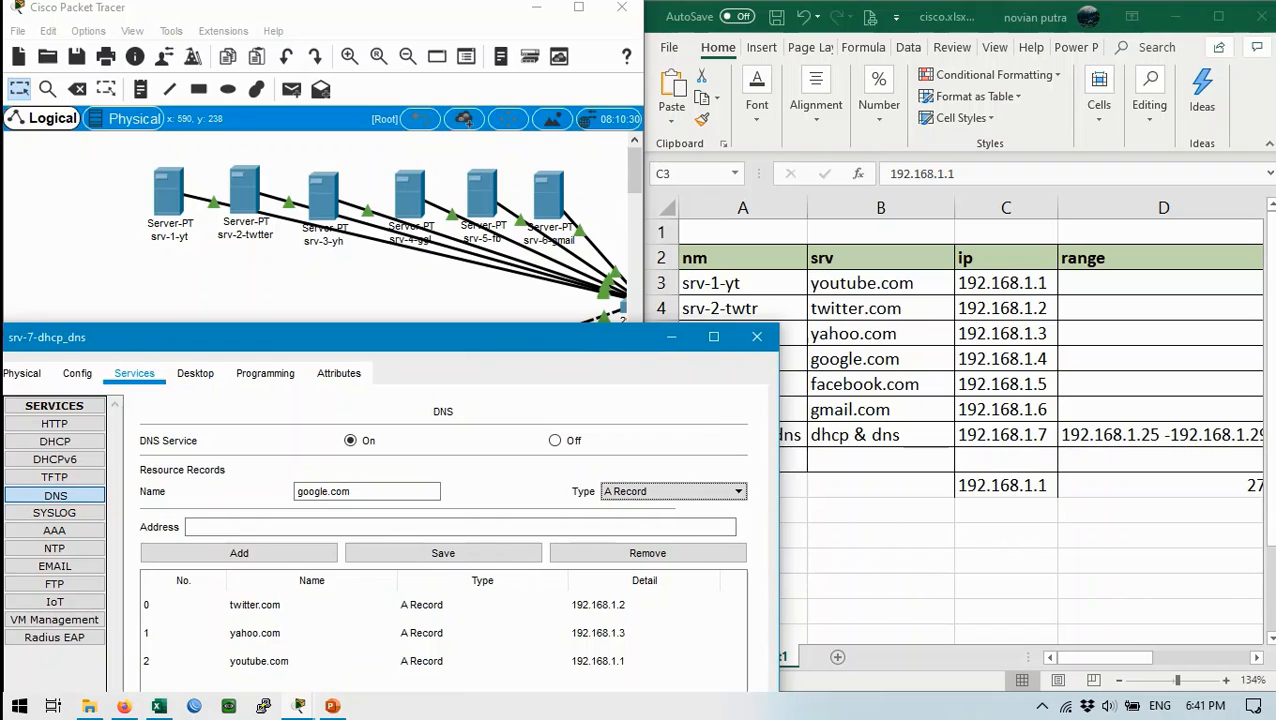
key(Tab)
text(192.168)
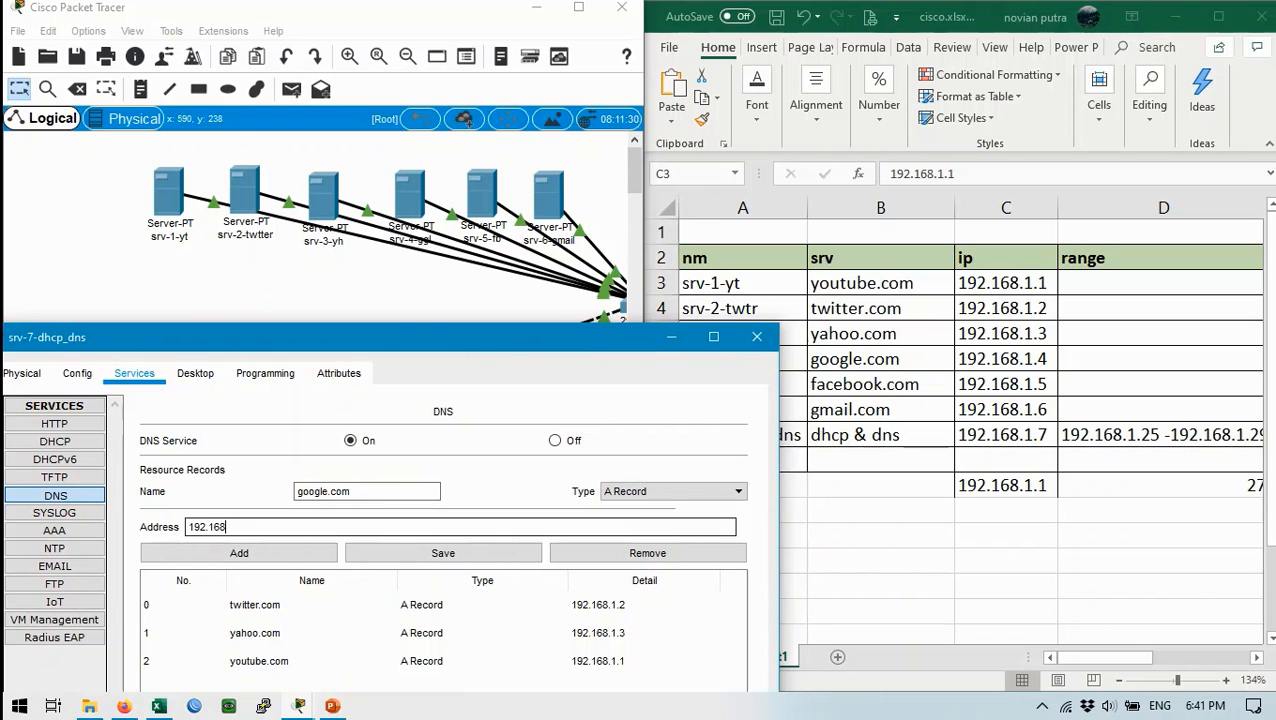
text(.1.4)
click(239, 553)
Step: Add a DNS A record for facebook.com with the address 192.168.1.5
click(345, 491)
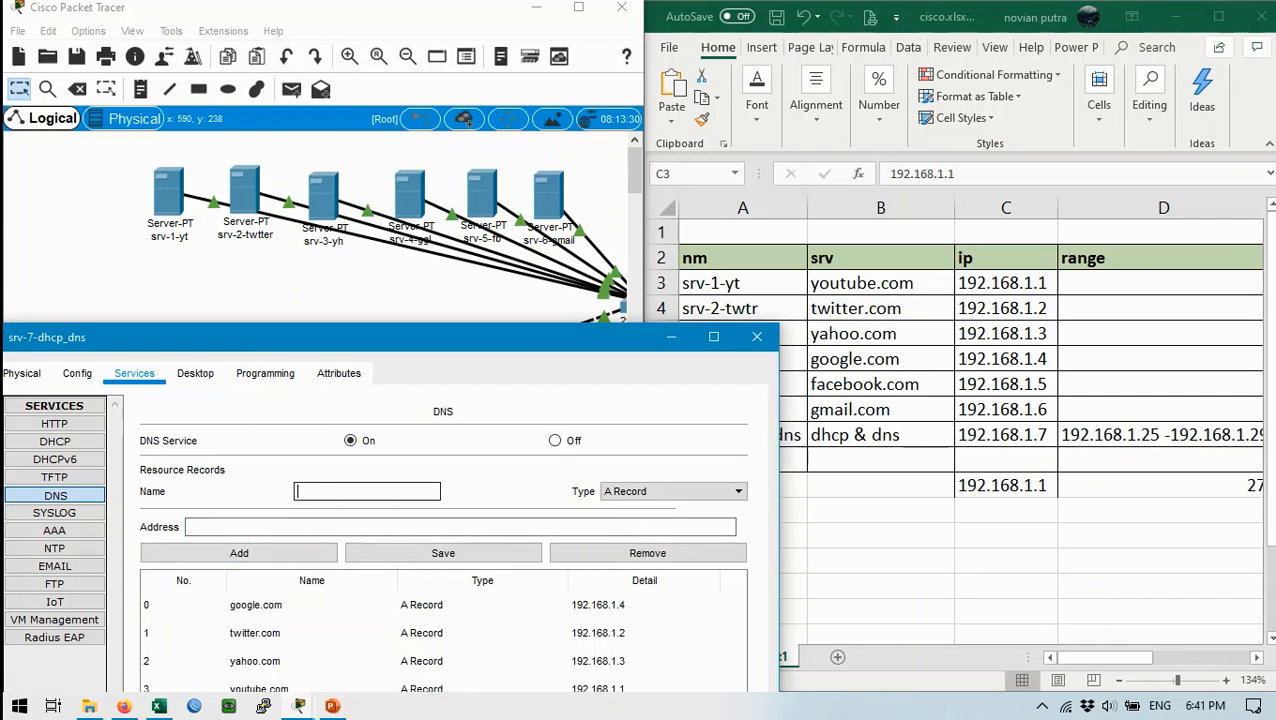
text(facebook.com)
key(Tab)
key(Tab)
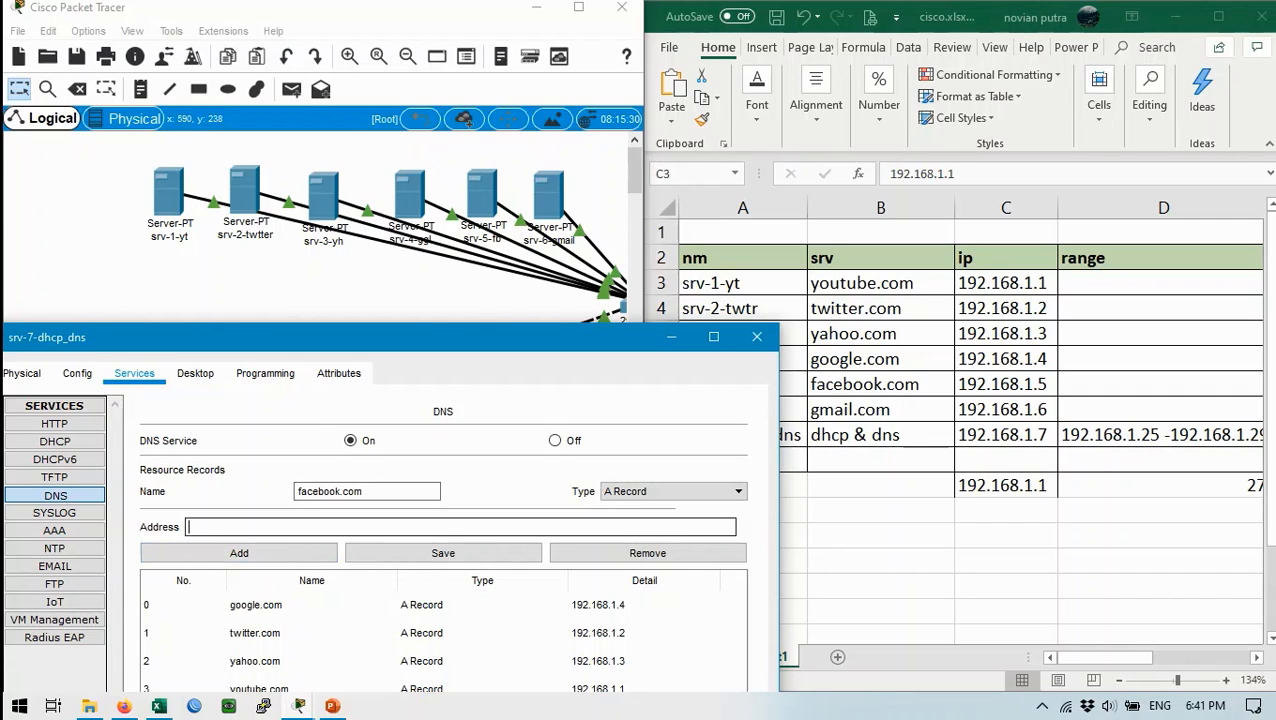
text(192.168.1.5)
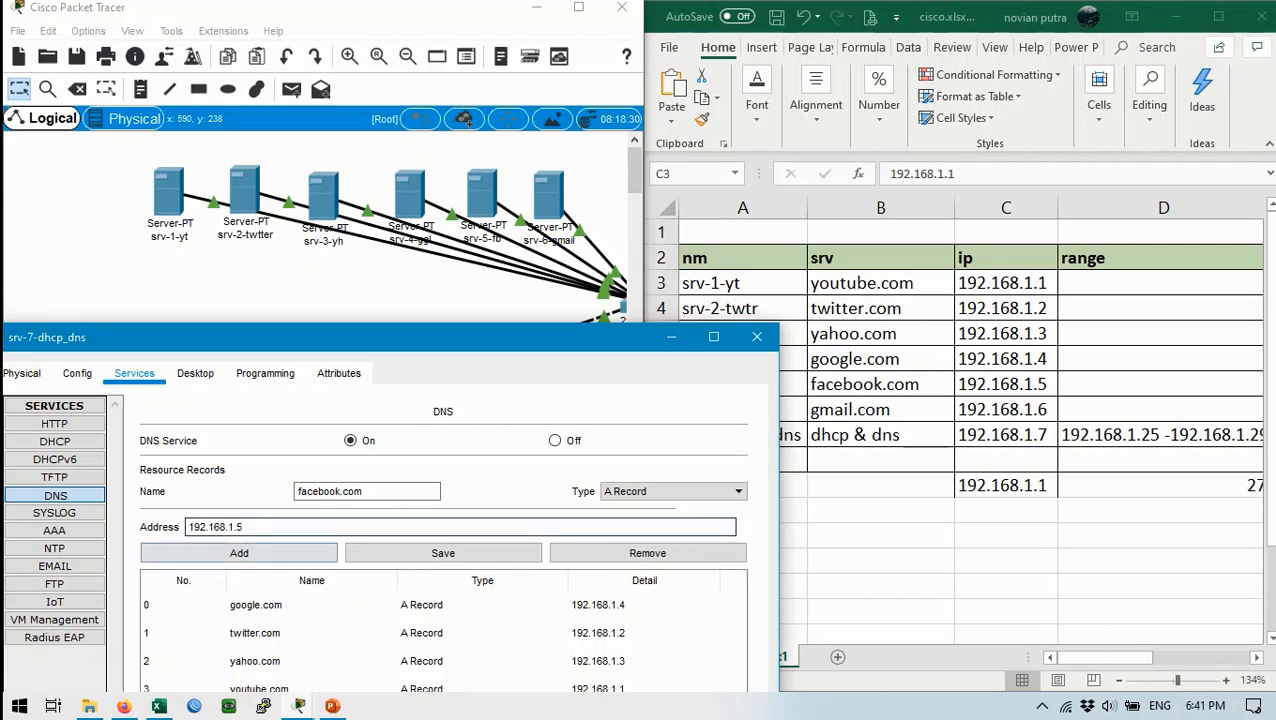
key(Return)
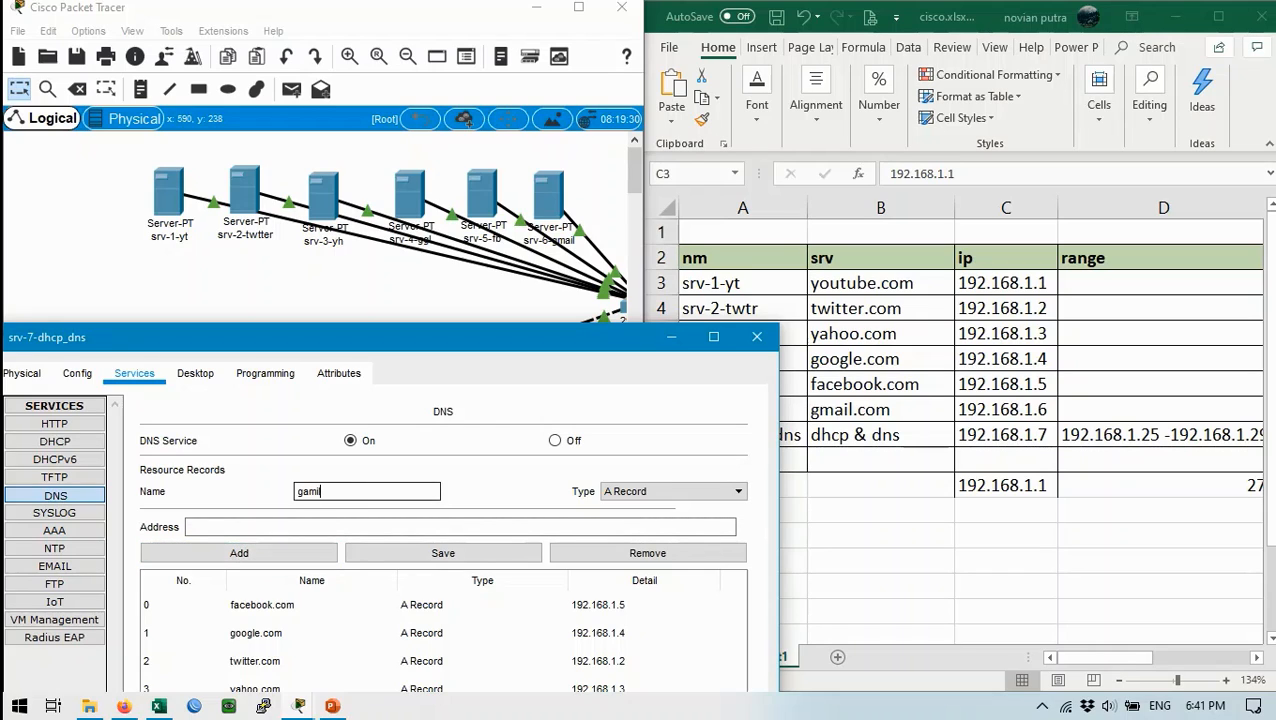
Step: Add a DNS A record for gmail.com with the address 192.168.1.6
text(gmail.com)
key(Tab)
key(Tab)
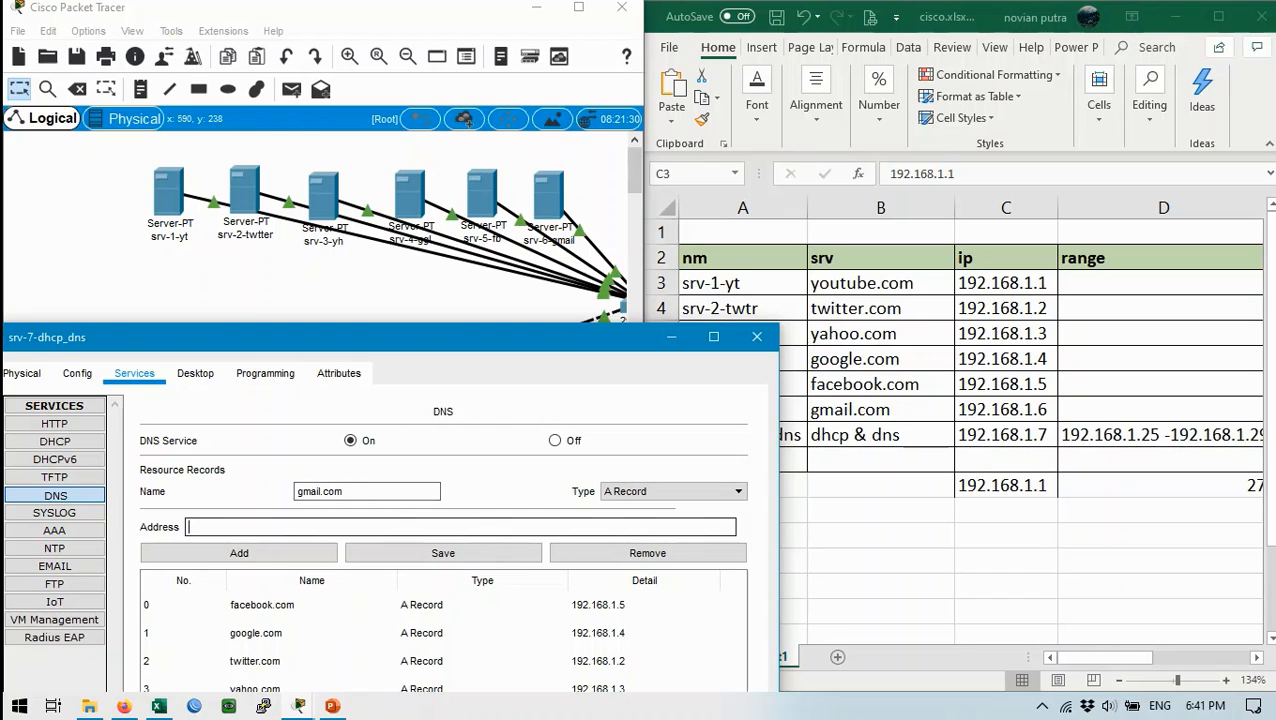
text(192.168.1.6)
key(Tab)
key(space)
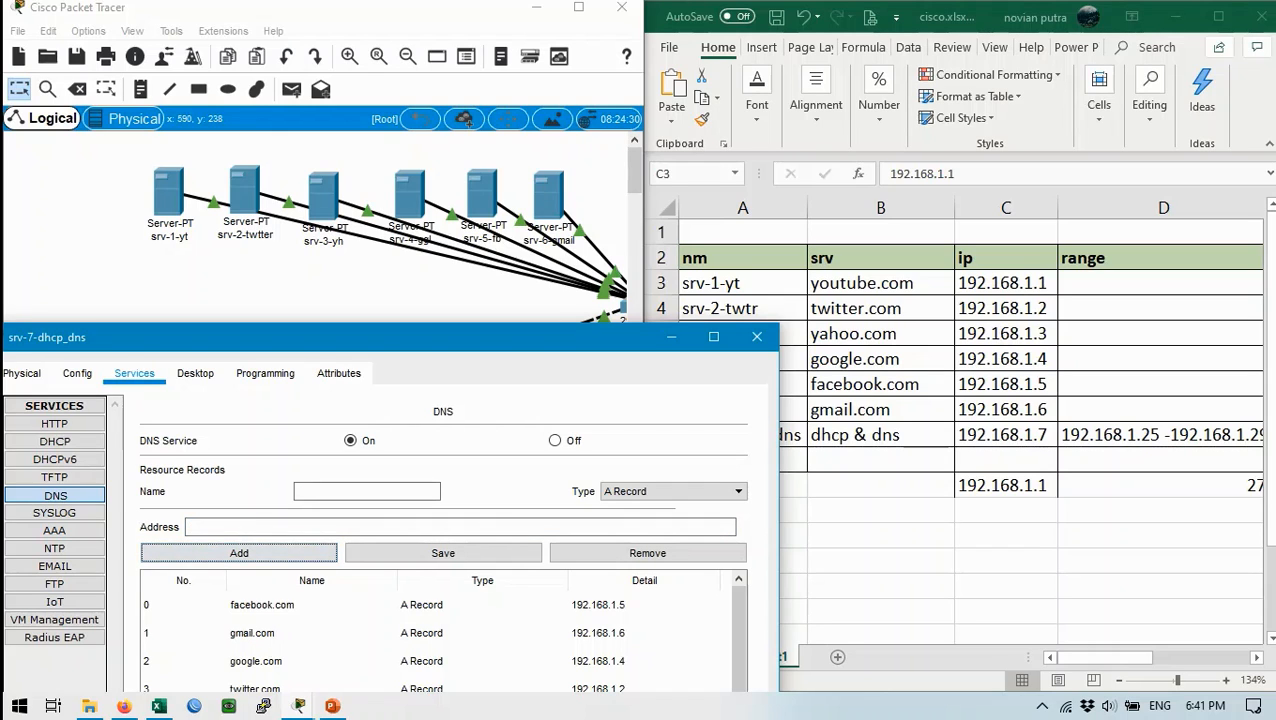
Step: Close the srv-7-dhcp_dns window, maximize the main workspace and open the HTTP file index.html of srv-1-yt for editing
click(757, 337)
click(578, 7)
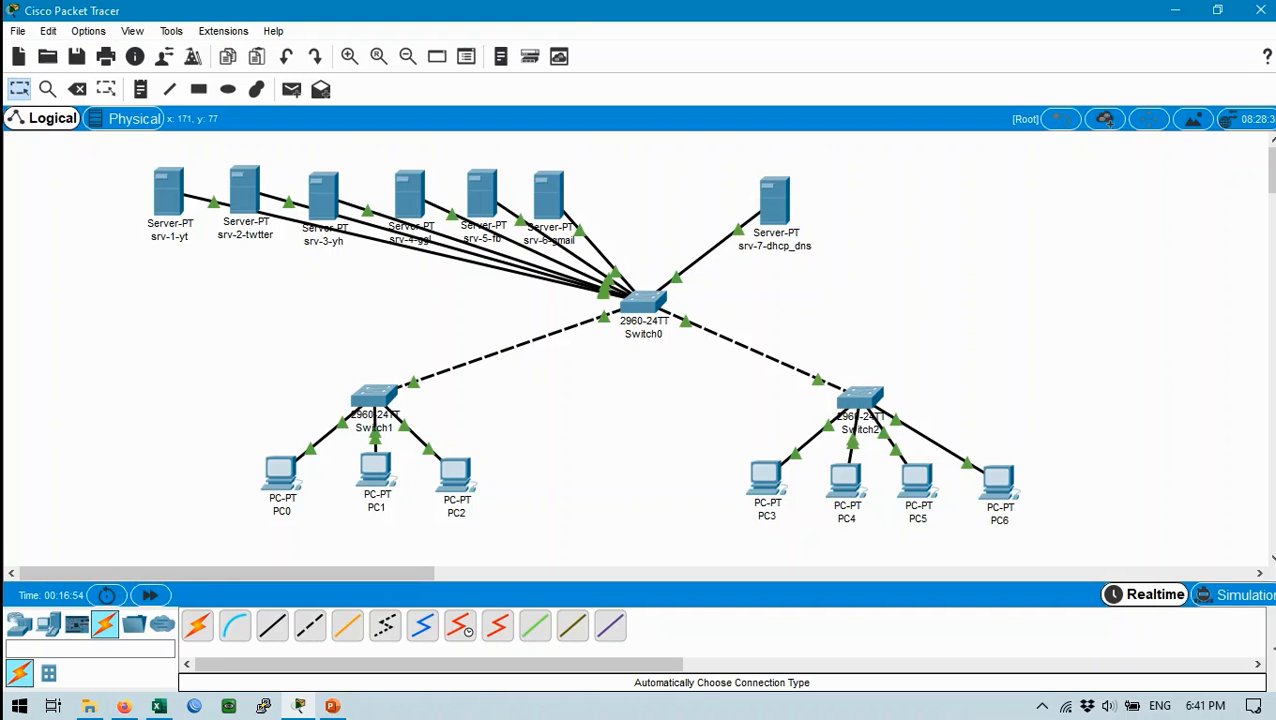
click(166, 195)
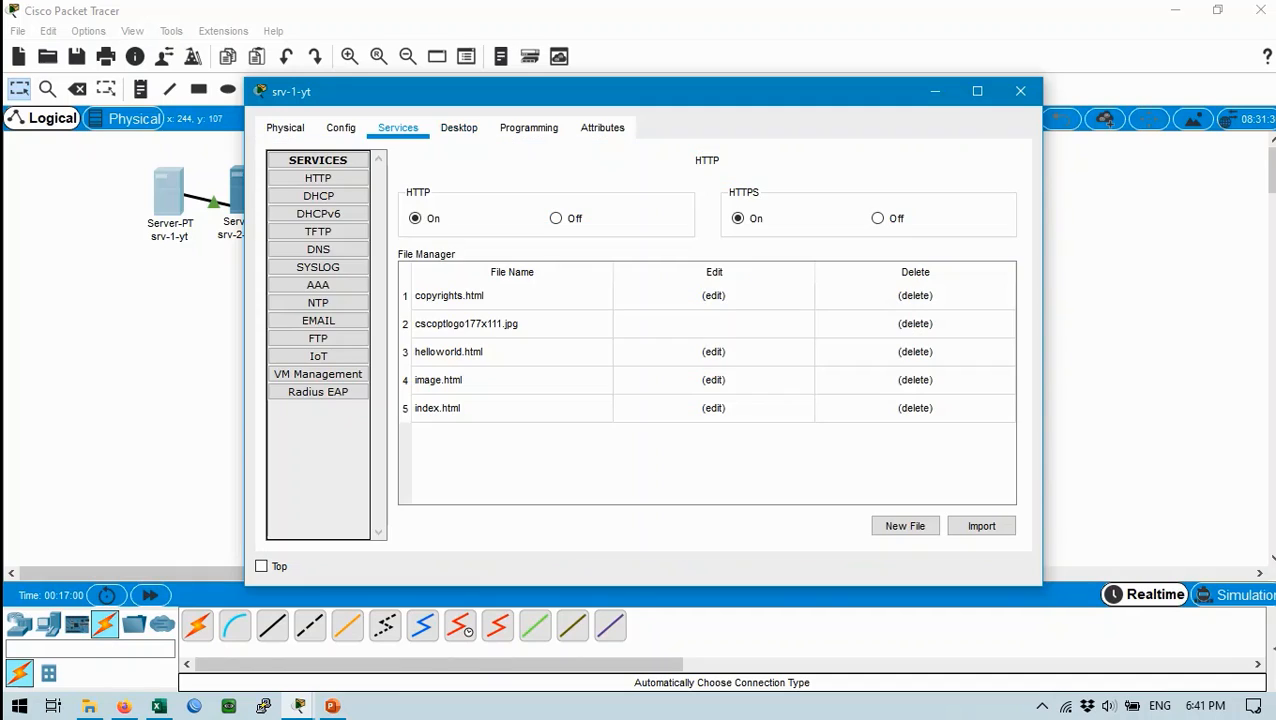
click(398, 127)
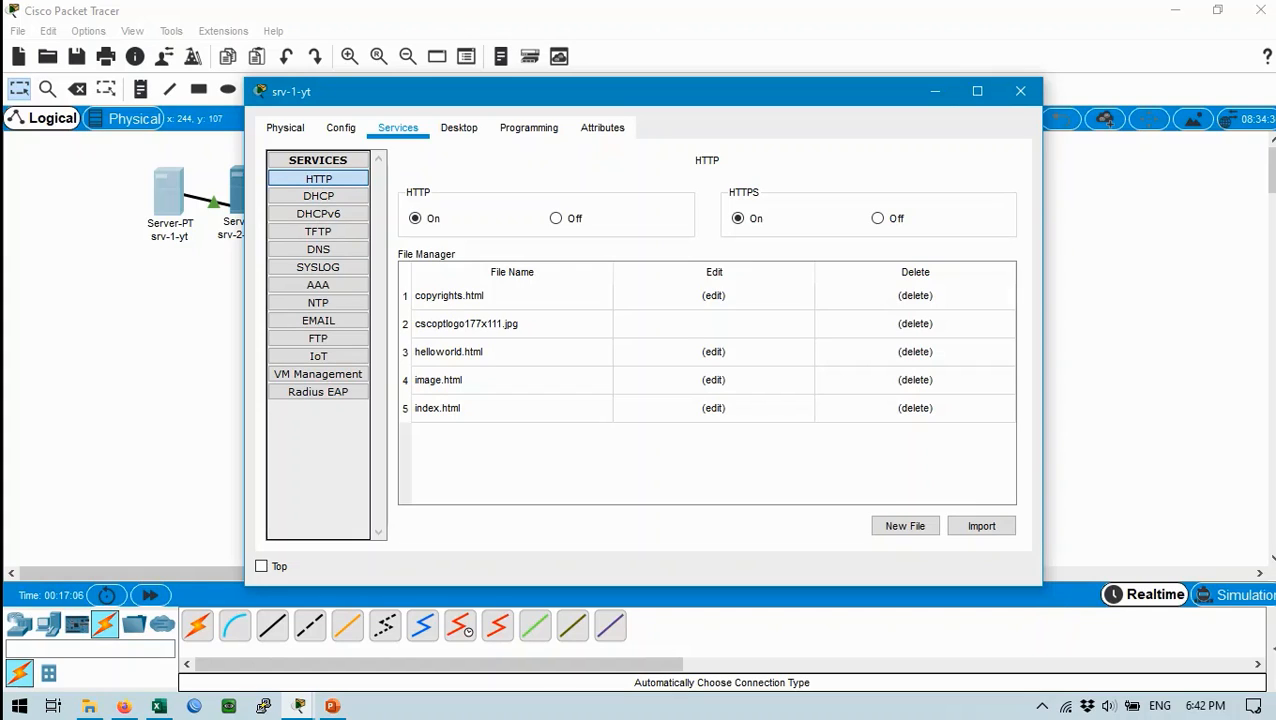
click(452, 408)
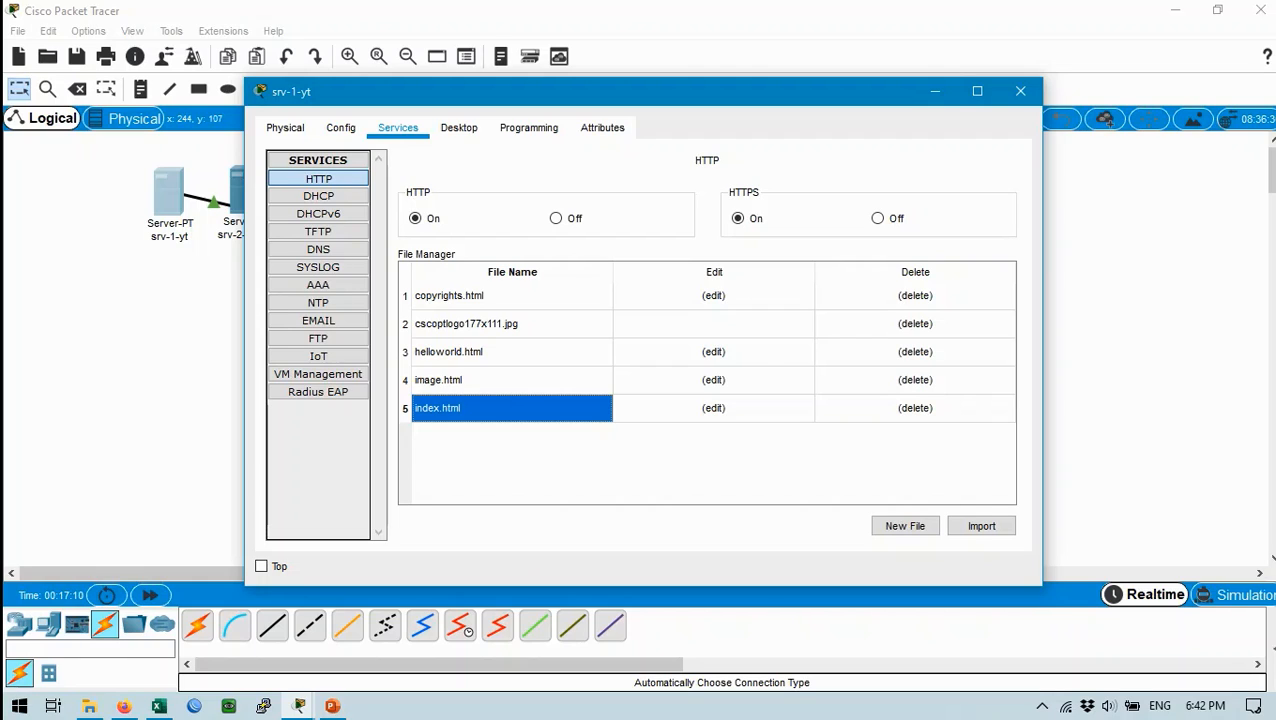
click(713, 408)
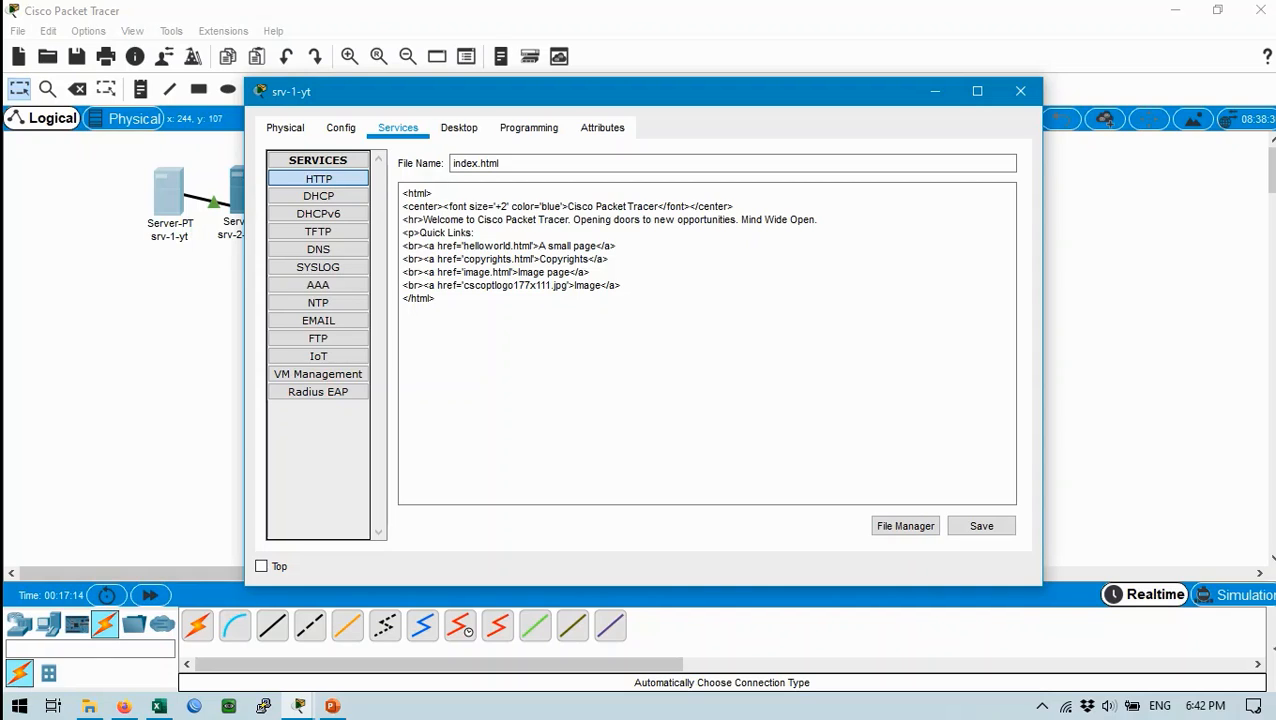
Step: Delete the Quick Links block and the welcome line from index.html, keeping only the centered heading between the html tags
drag(620, 285, 403, 232)
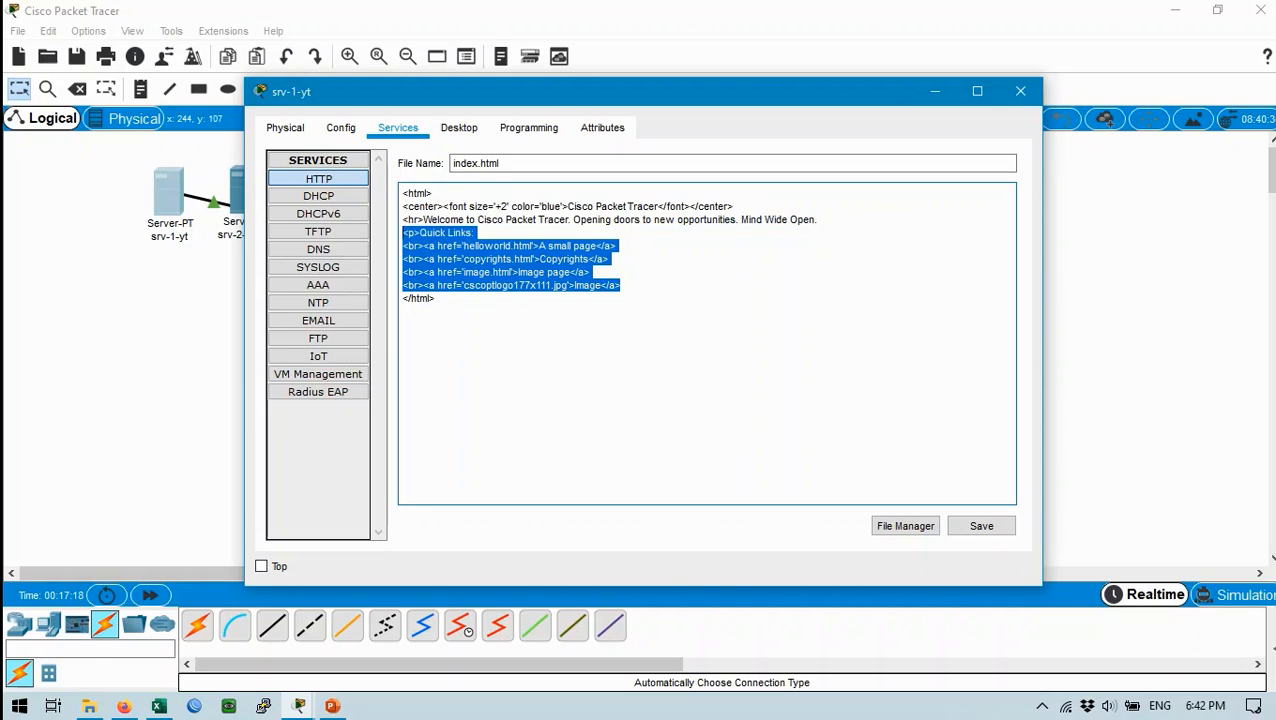
key(BackSpace)
key(BackSpace)
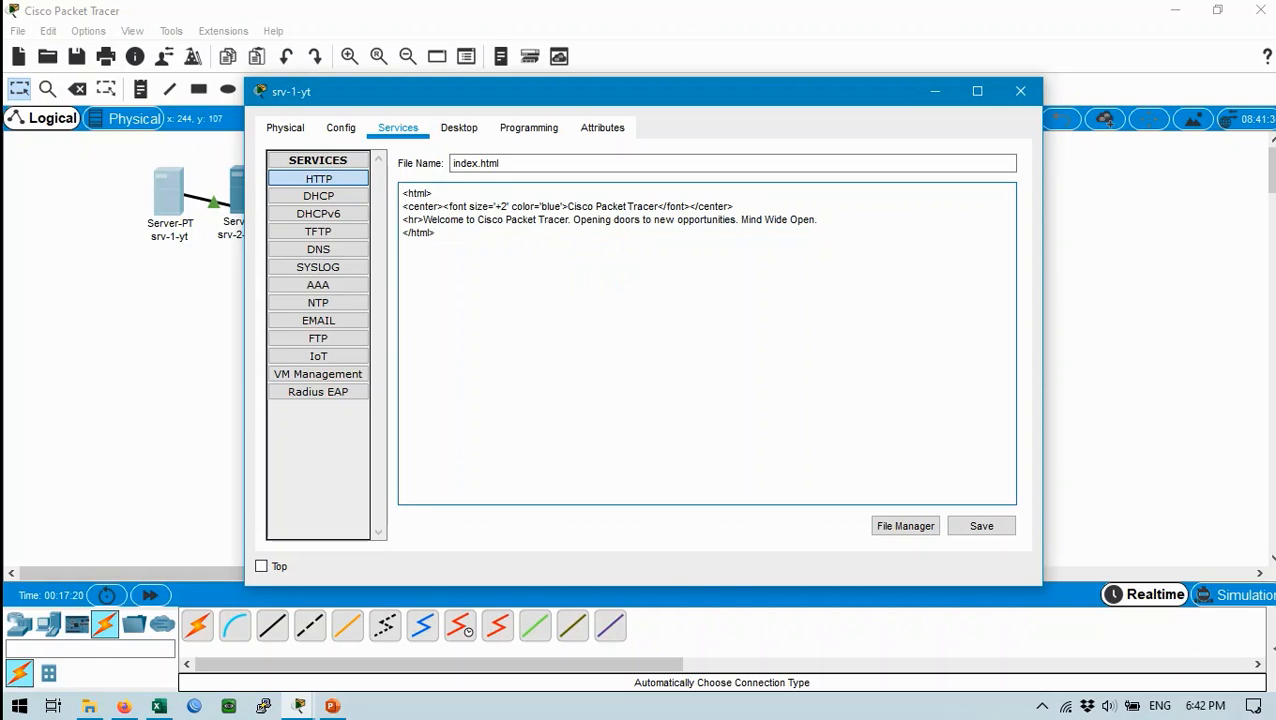
text(.)
key(shift+Up)
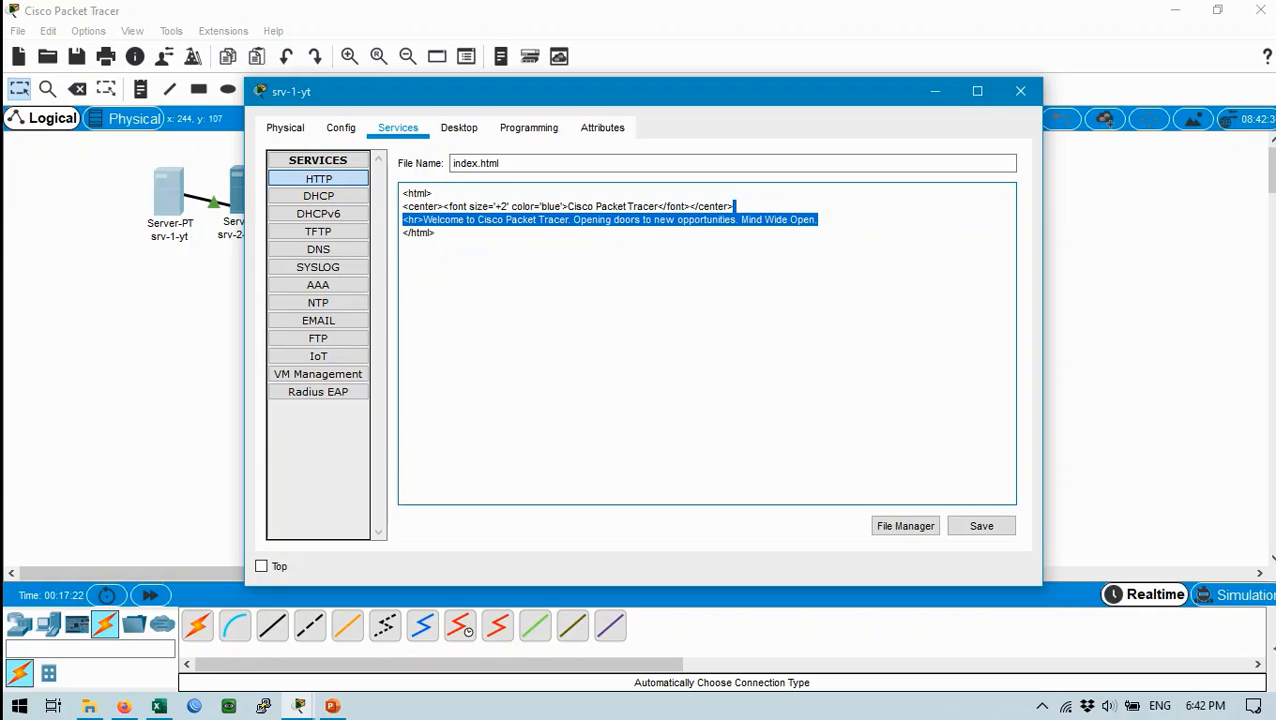
key(BackSpace)
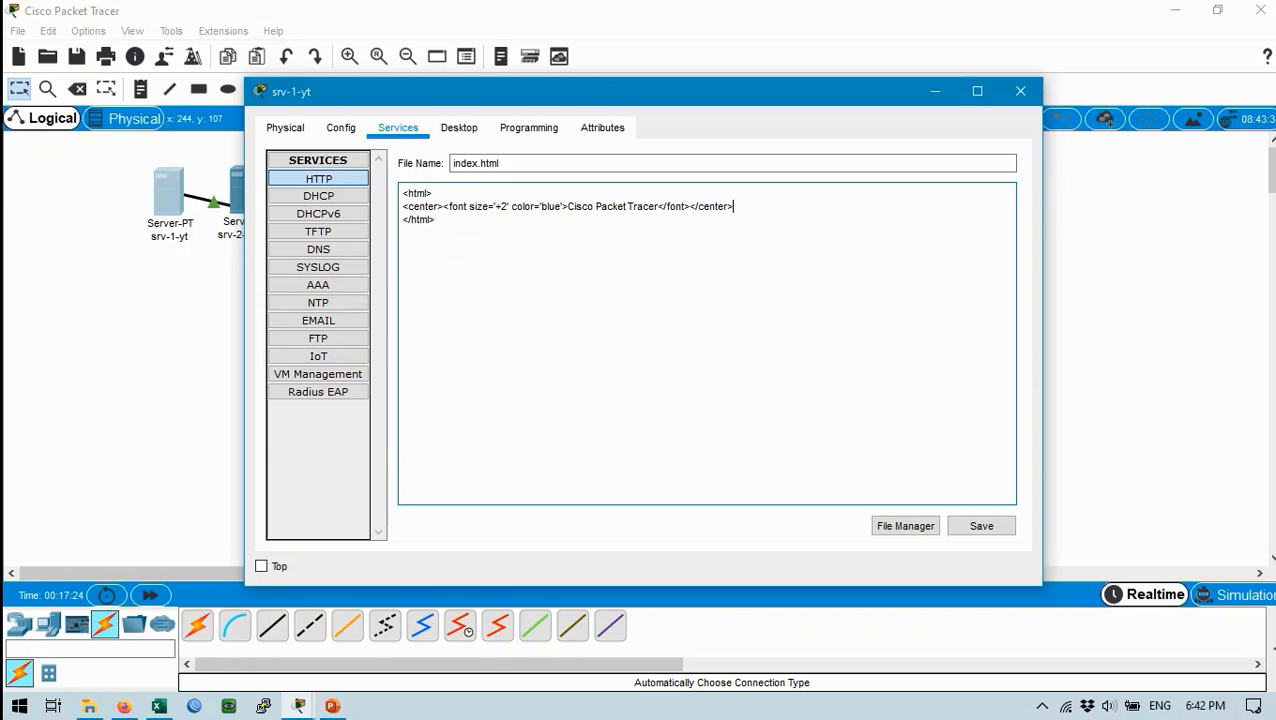
Step: Replace the heading text in index.html with YOUTUBE and save the page, overwriting the existing file
drag(695, 206, 566, 207)
click(628, 206)
drag(657, 206, 562, 206)
text(YOTU)
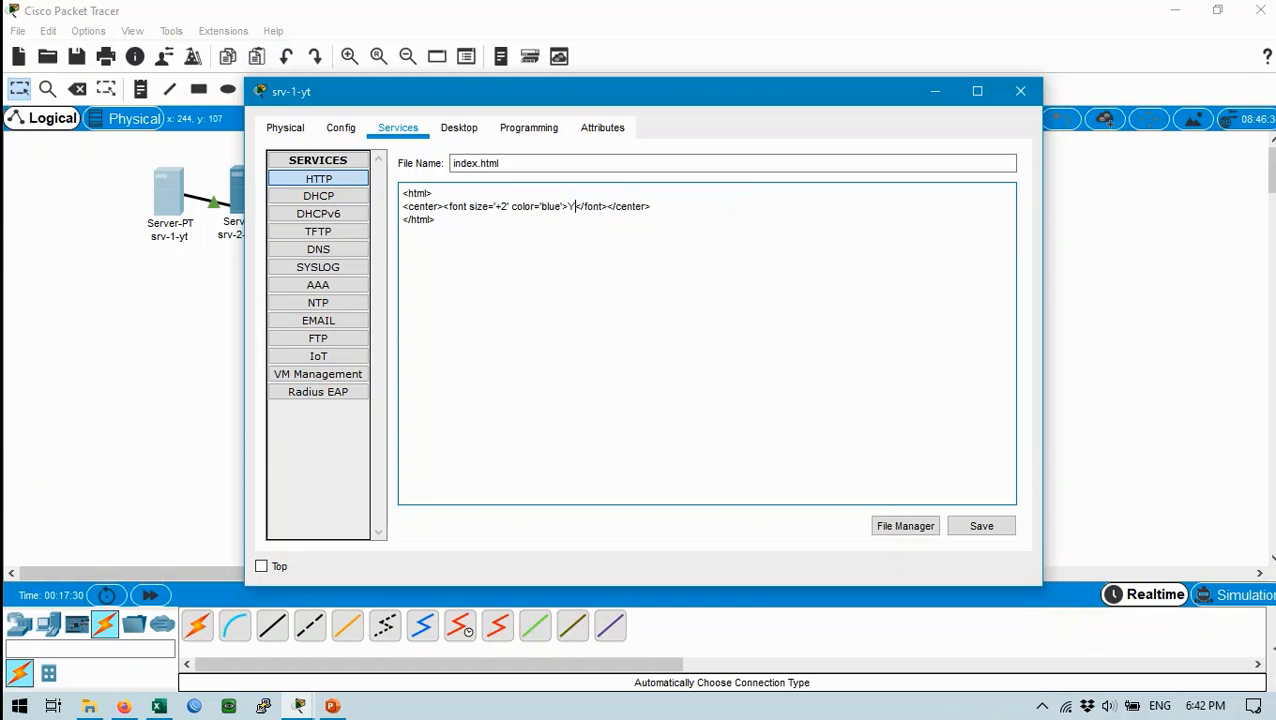
key(BackSpace)
key(BackSpace)
text(UTUBE)
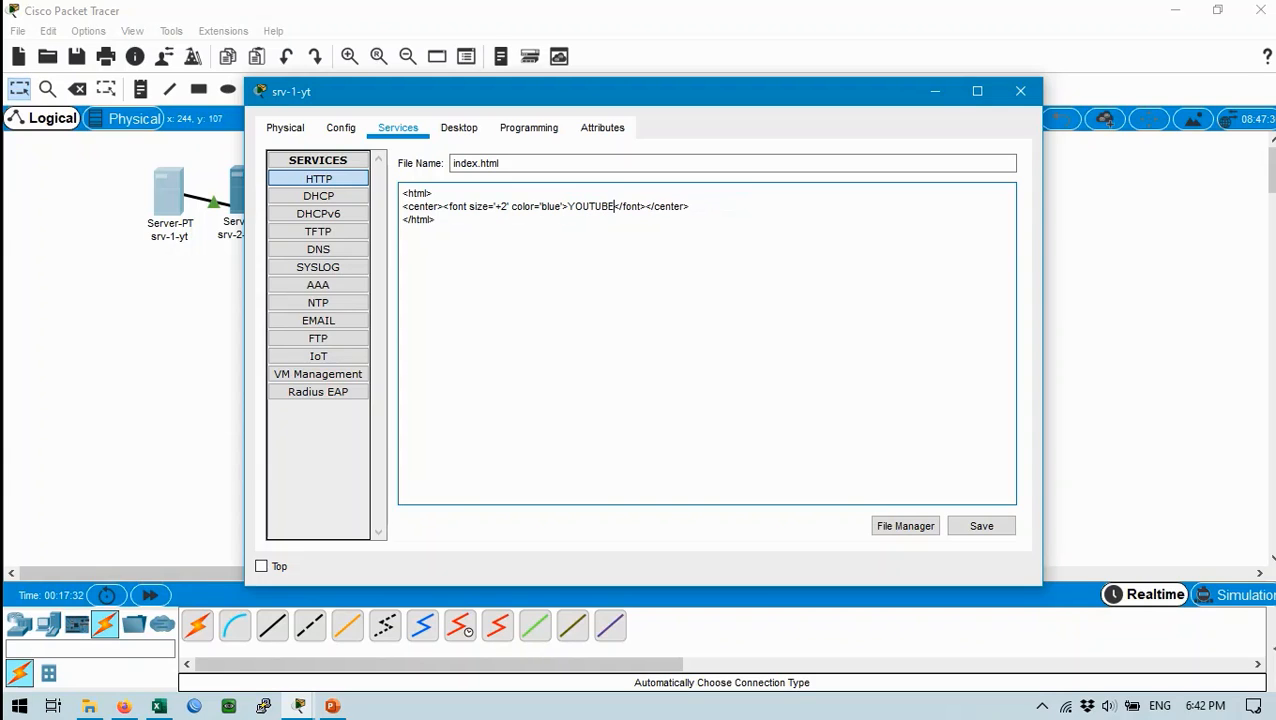
click(981, 525)
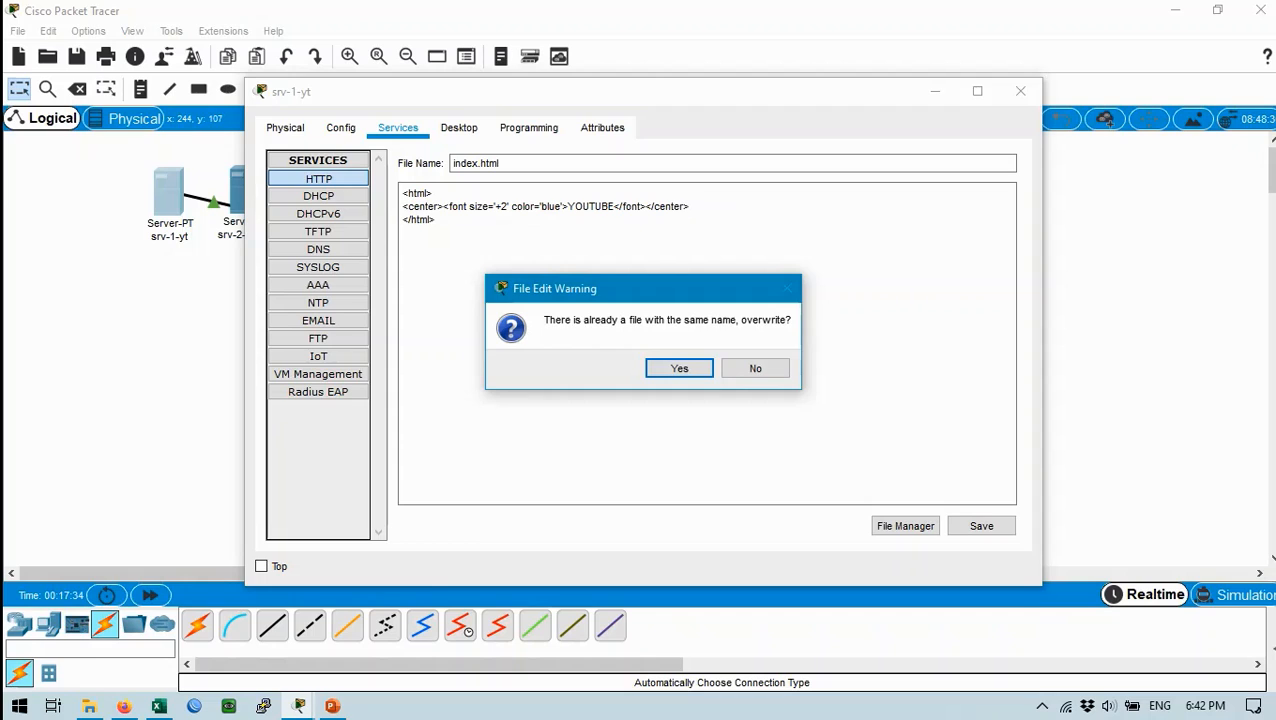
key(Return)
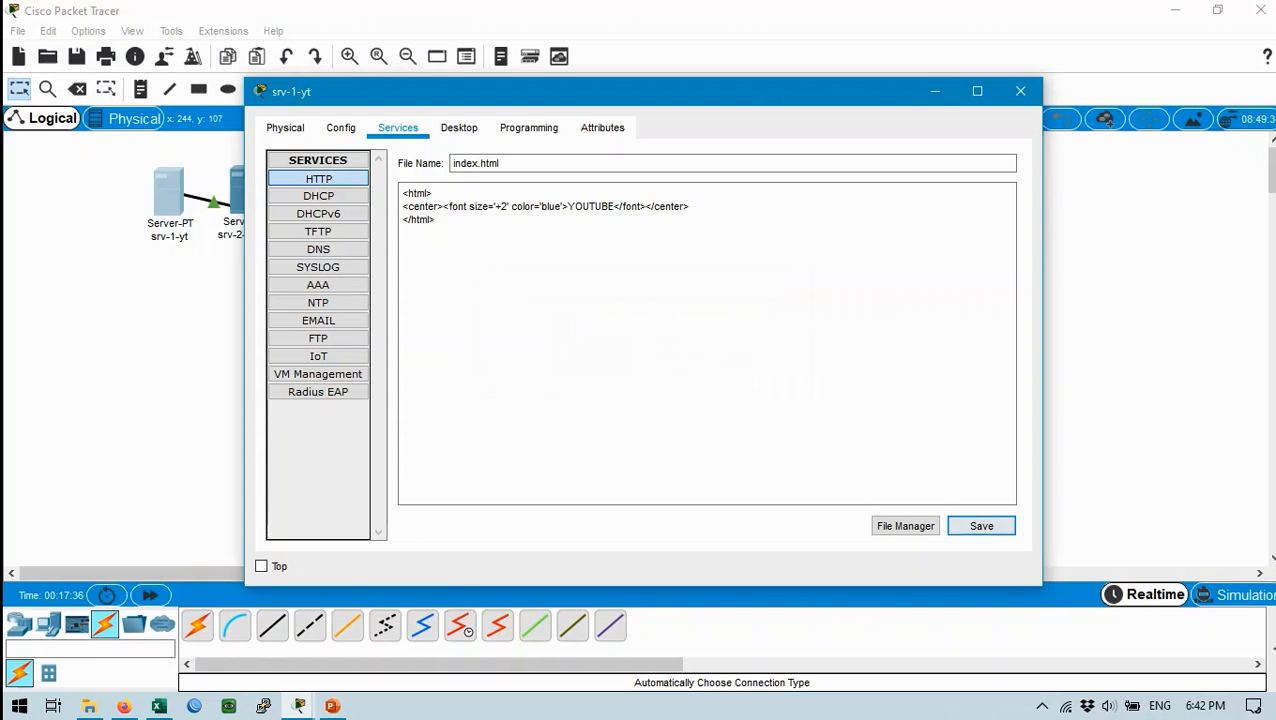
Step: Look through the other service pages of srv-1-yt, from DHCP to IoT
click(318, 196)
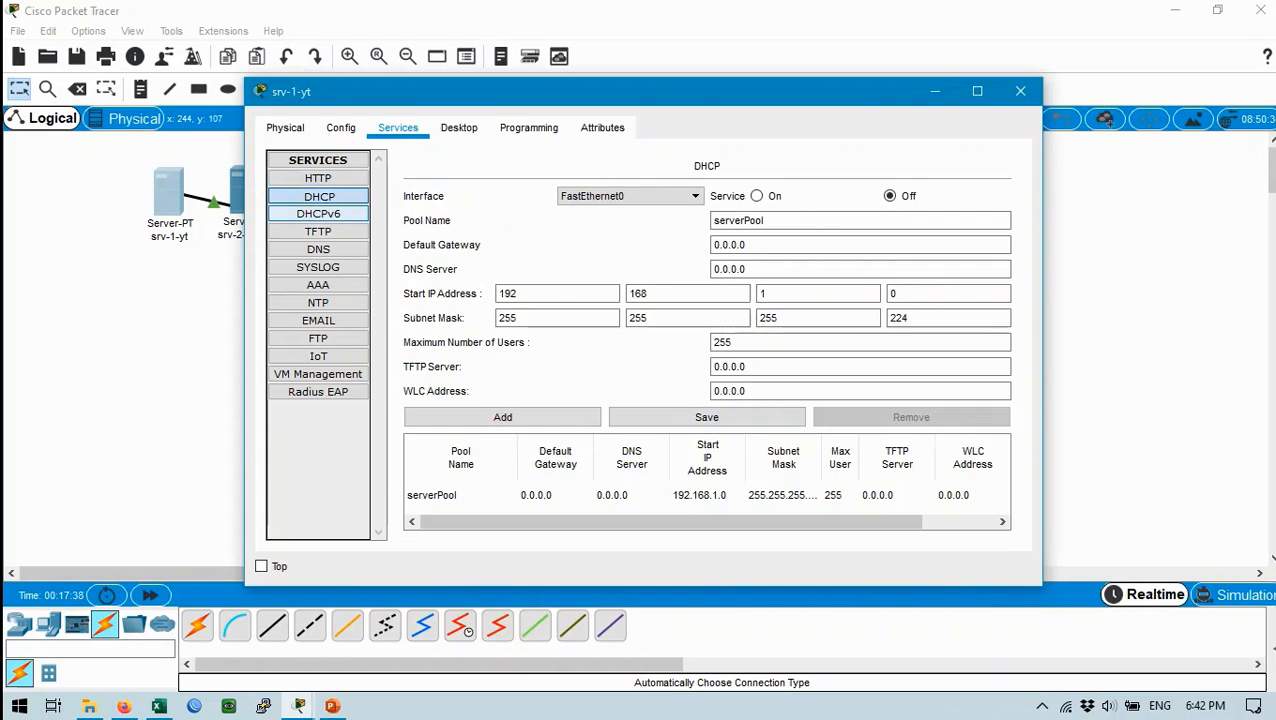
click(318, 214)
click(318, 231)
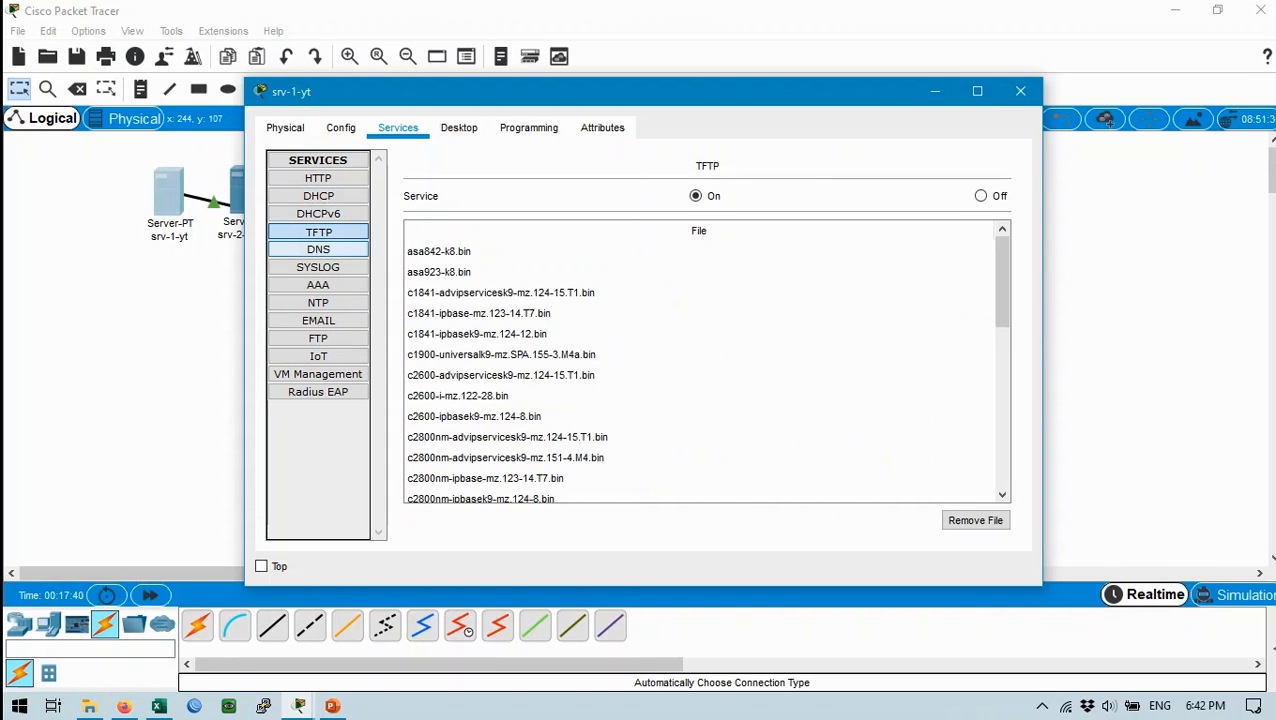
click(318, 249)
click(318, 267)
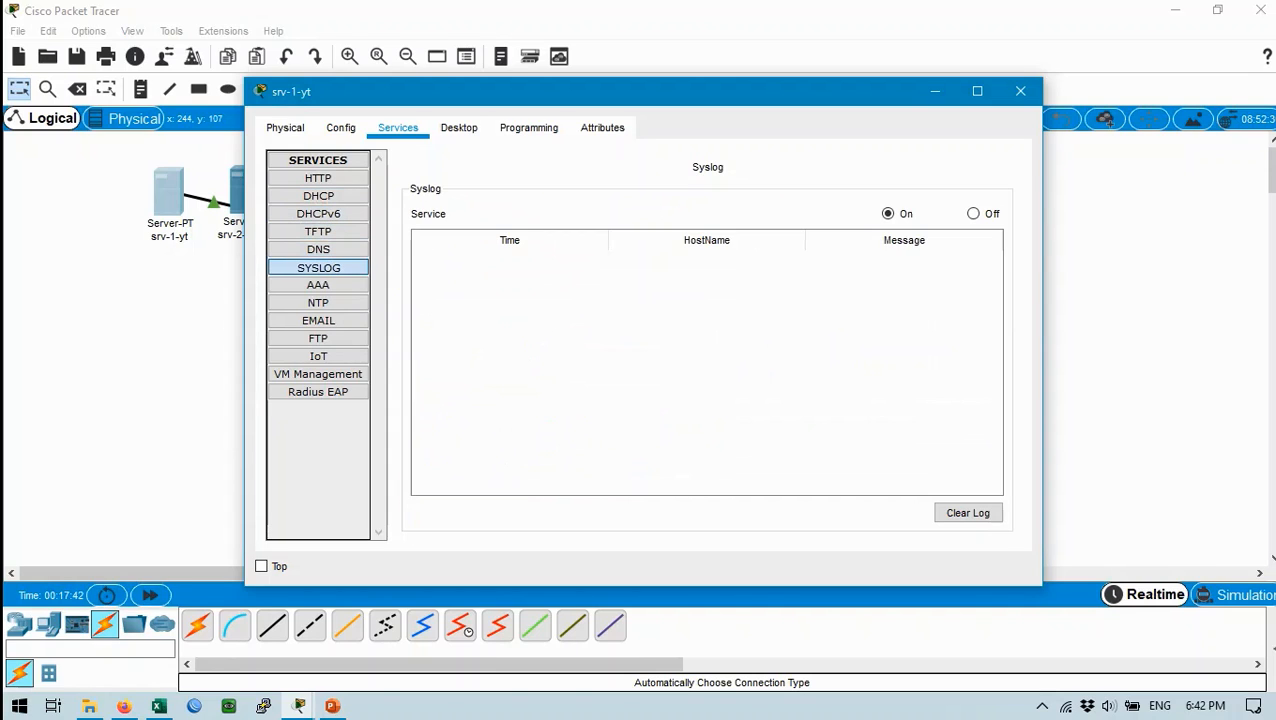
click(318, 285)
click(318, 267)
click(318, 285)
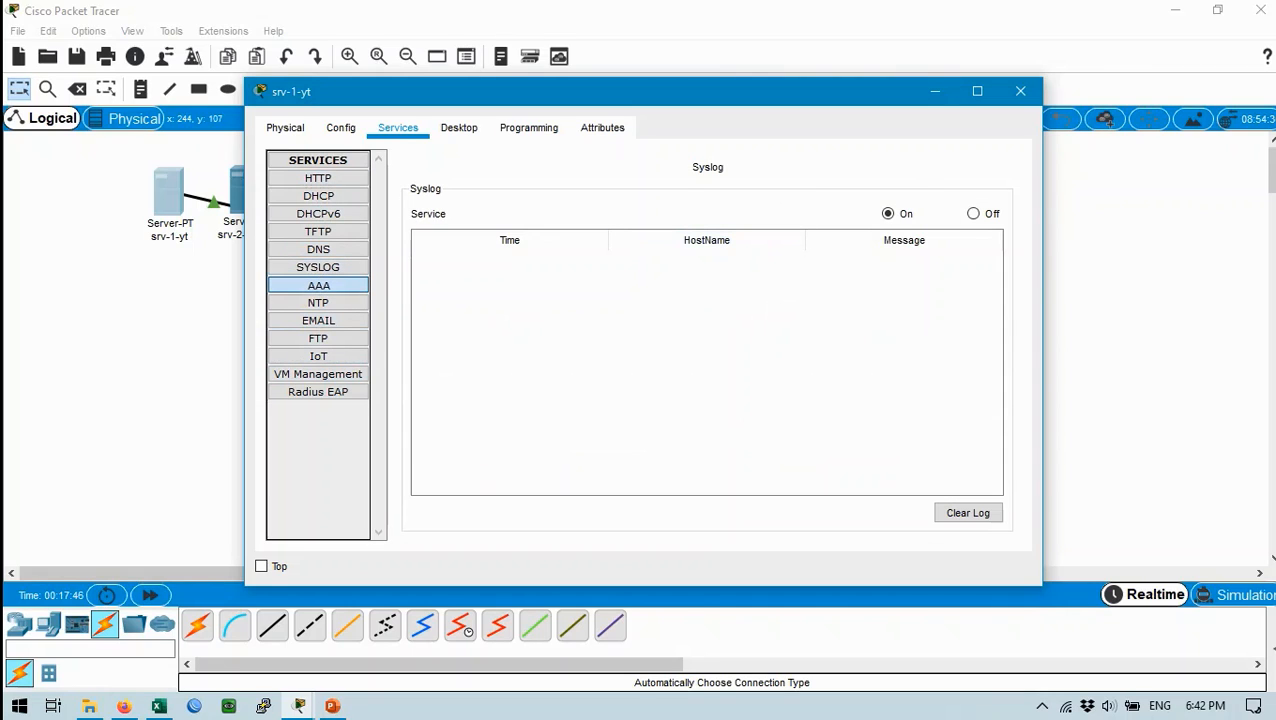
click(318, 321)
click(318, 356)
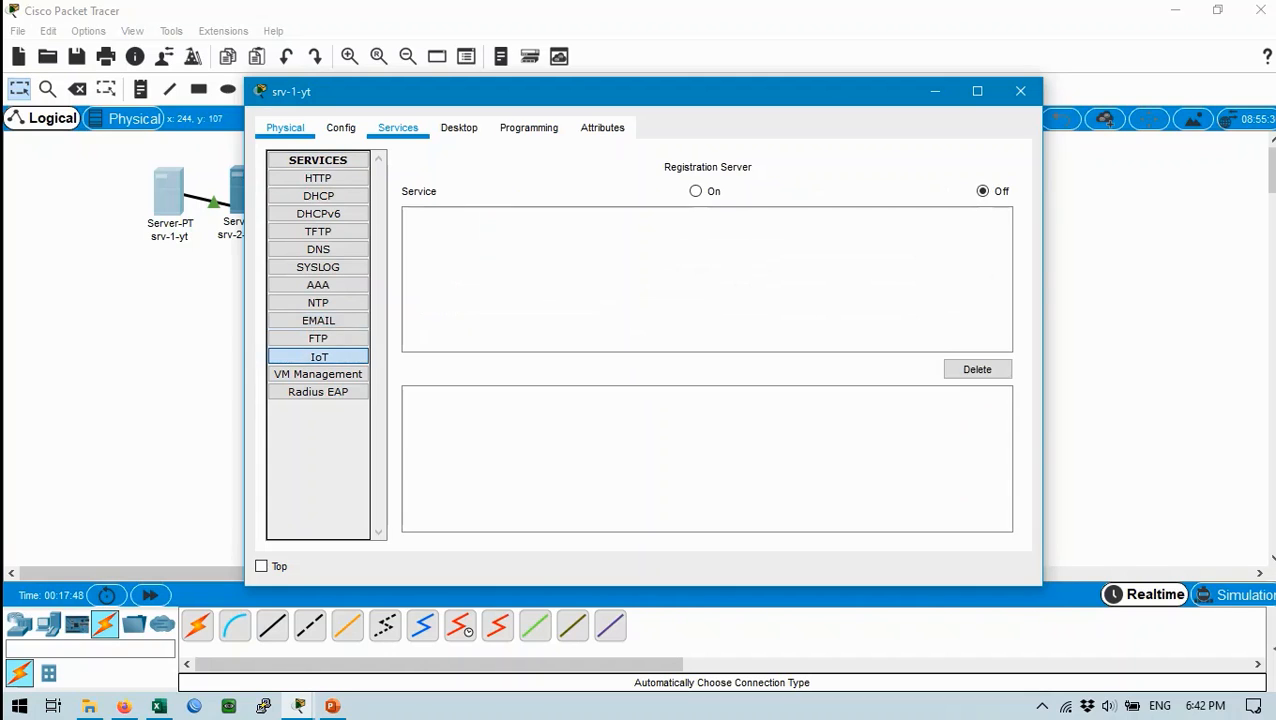
Step: Set the static IPv4 DNS server of srv-1-yt to 192.168.1.7 and close its window
click(285, 127)
click(340, 127)
click(540, 336)
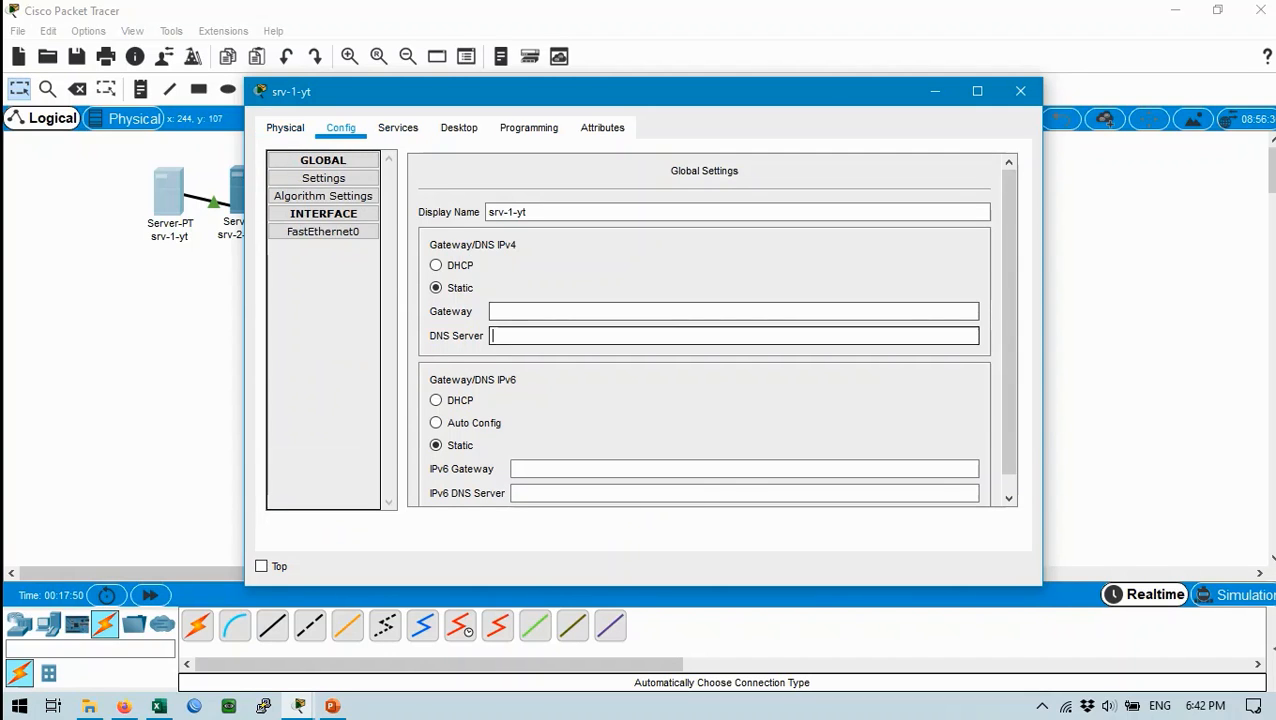
text(1291.)
key(BackSpace)
key(BackSpace)
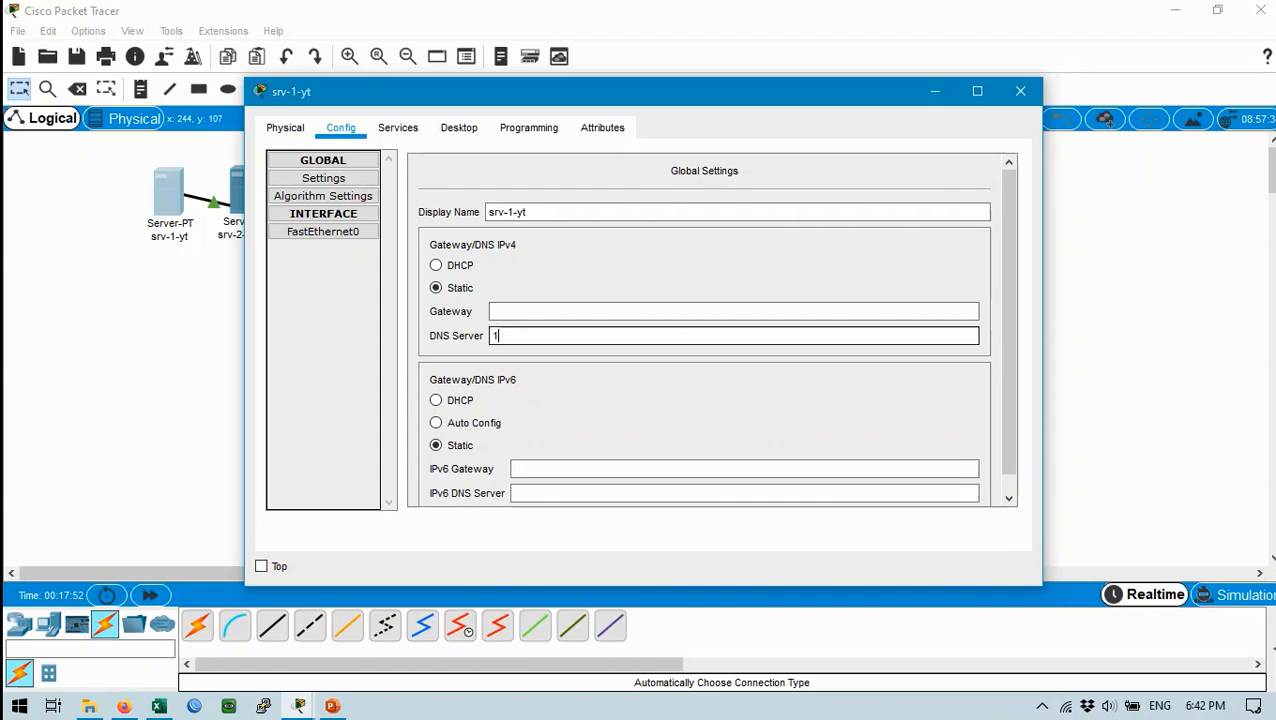
text(9.)
key(BackSpace)
text(2;.)
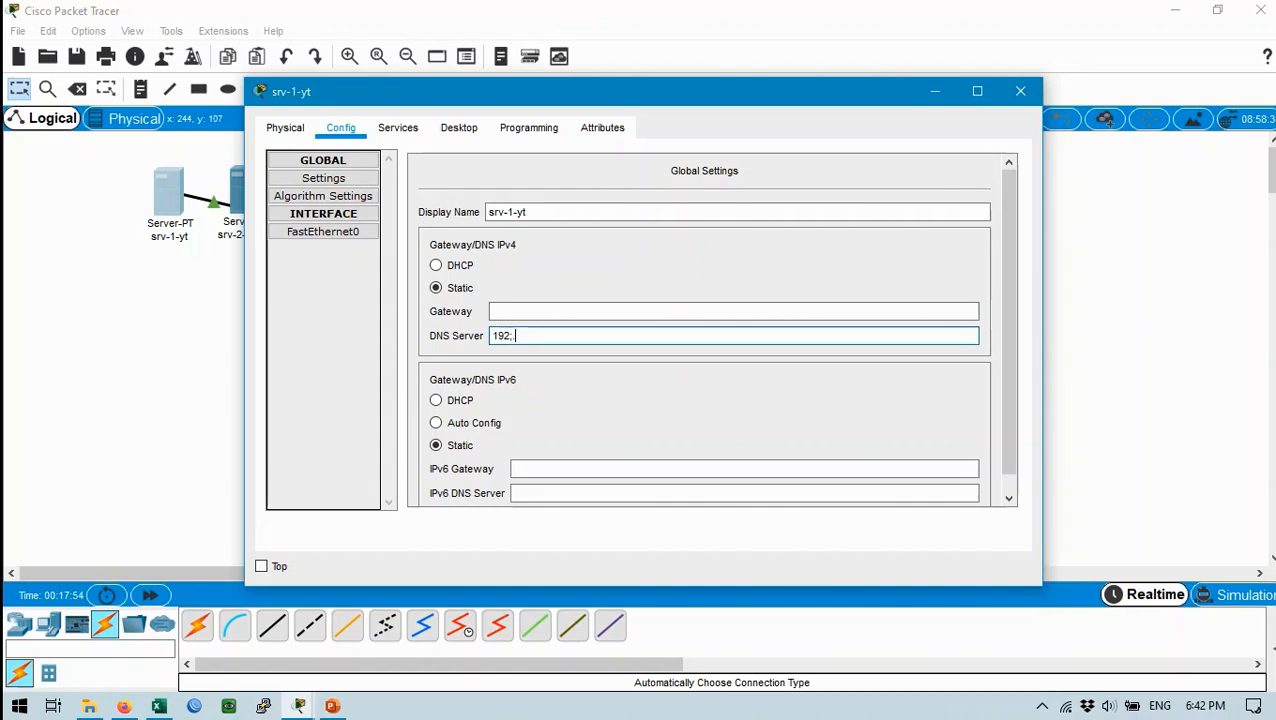
key(BackSpace)
key(BackSpace)
key(BackSpace)
key(BackSpace)
text(.1)
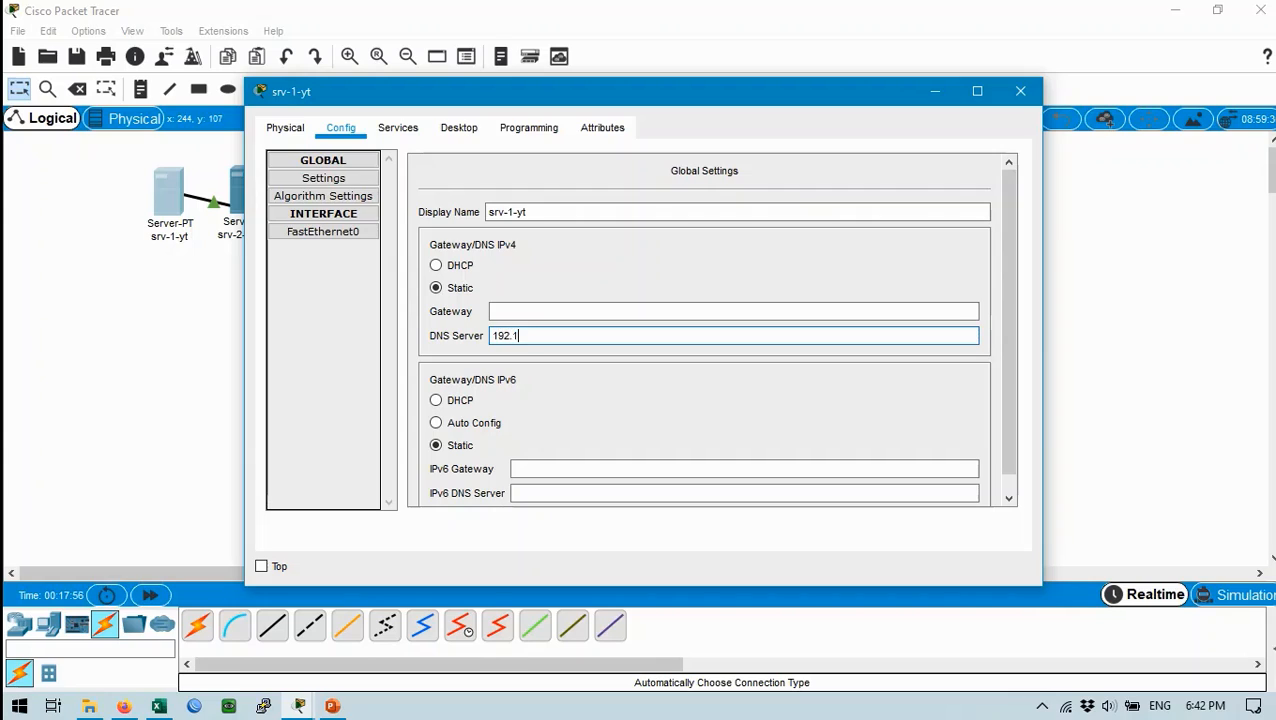
text(68.1.7)
key(ctrl+a)
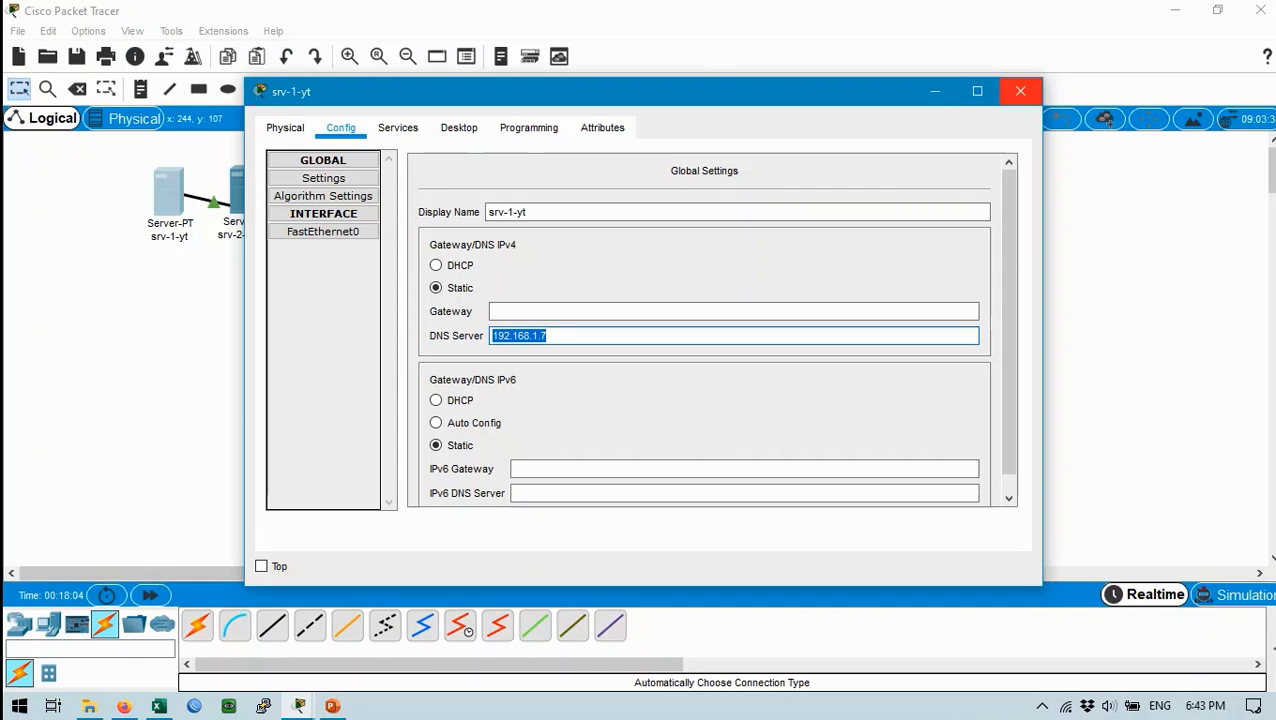
click(1020, 91)
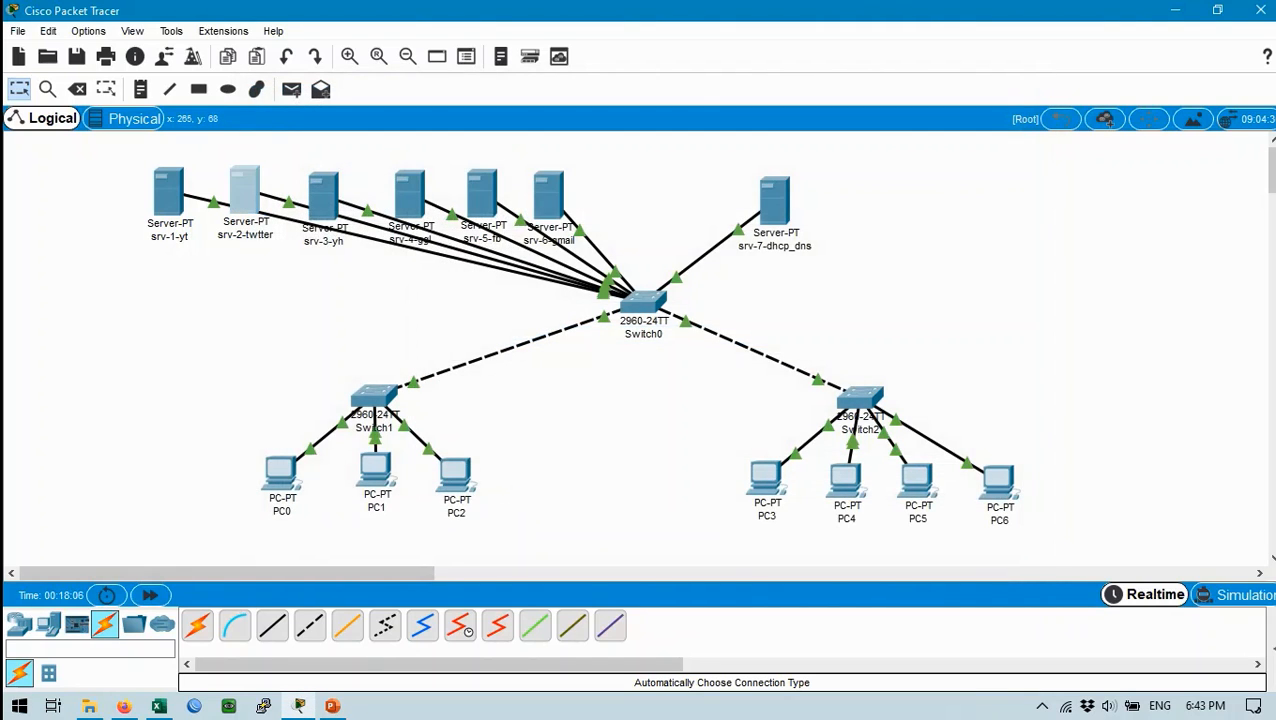
Step: Open index.html of srv-2-twtter for editing and delete its welcome line and Quick Links block
click(244, 192)
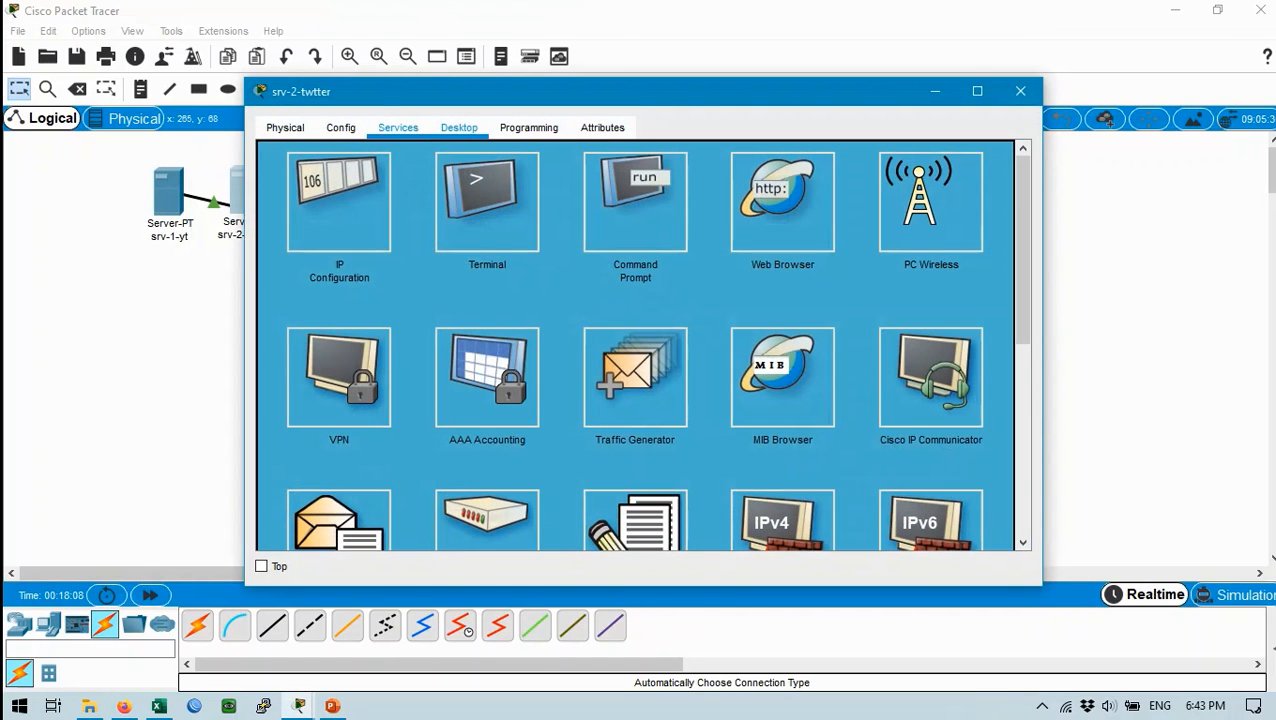
click(398, 127)
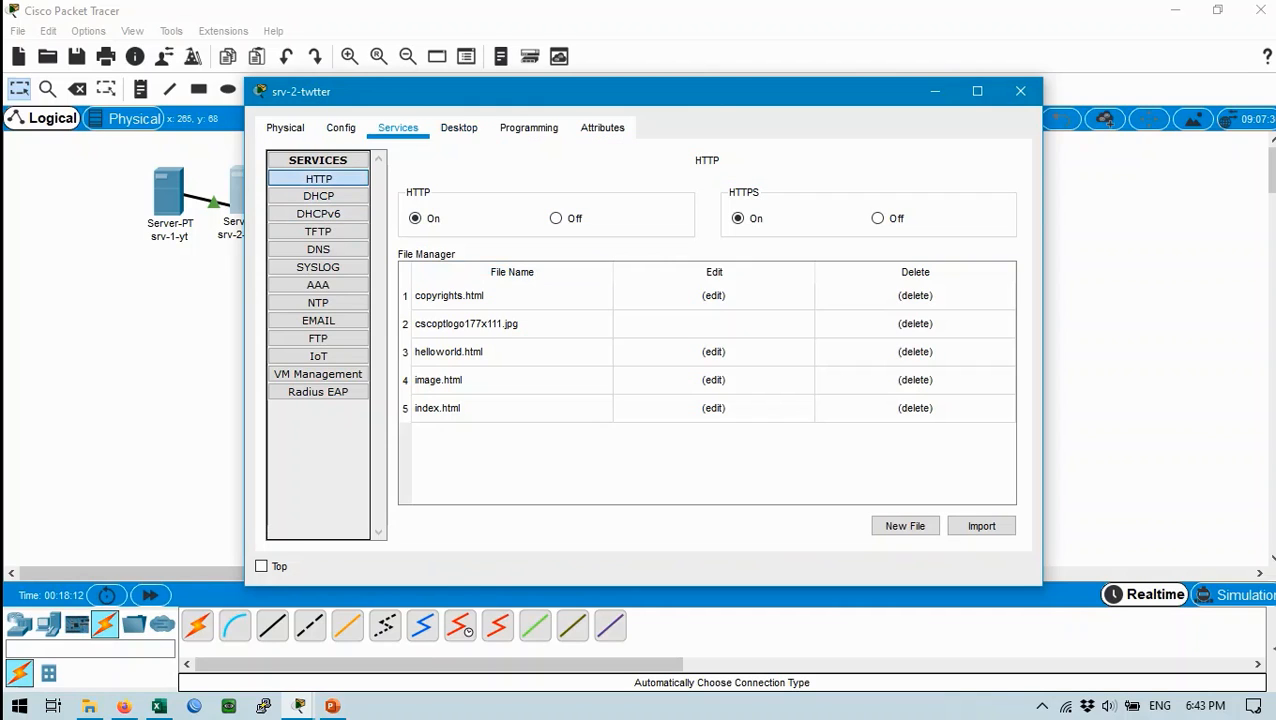
click(440, 408)
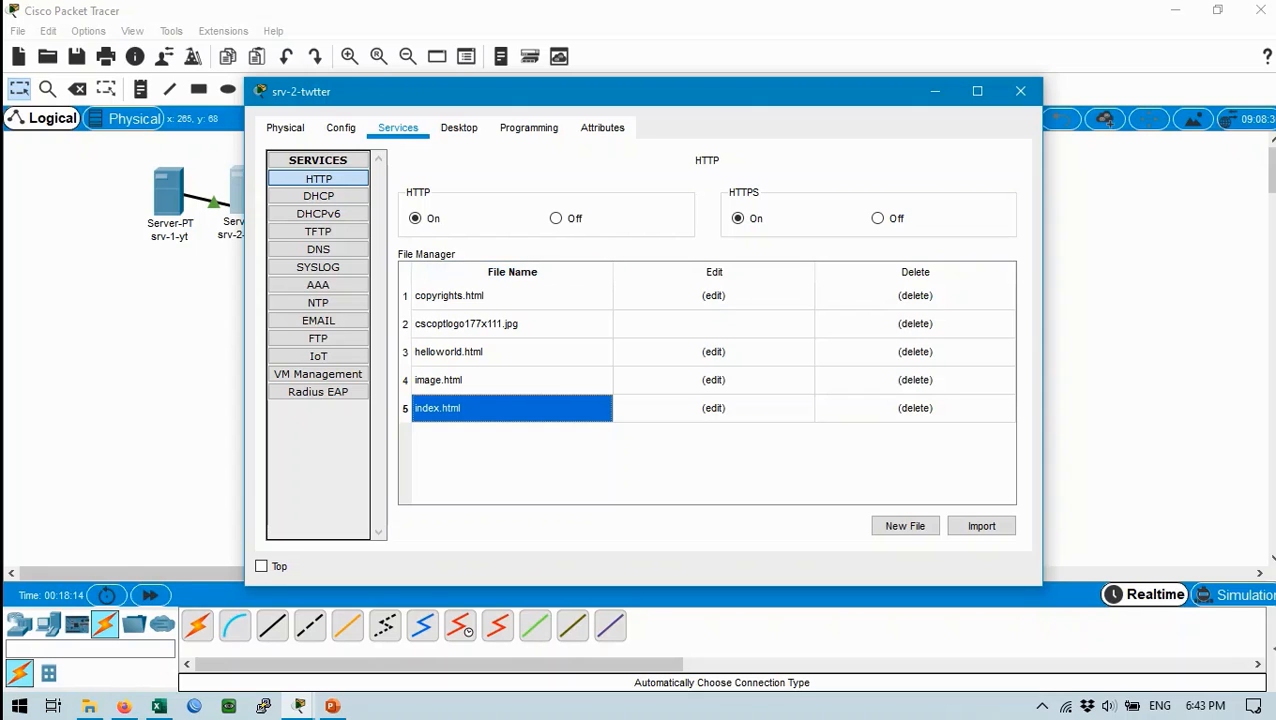
click(713, 408)
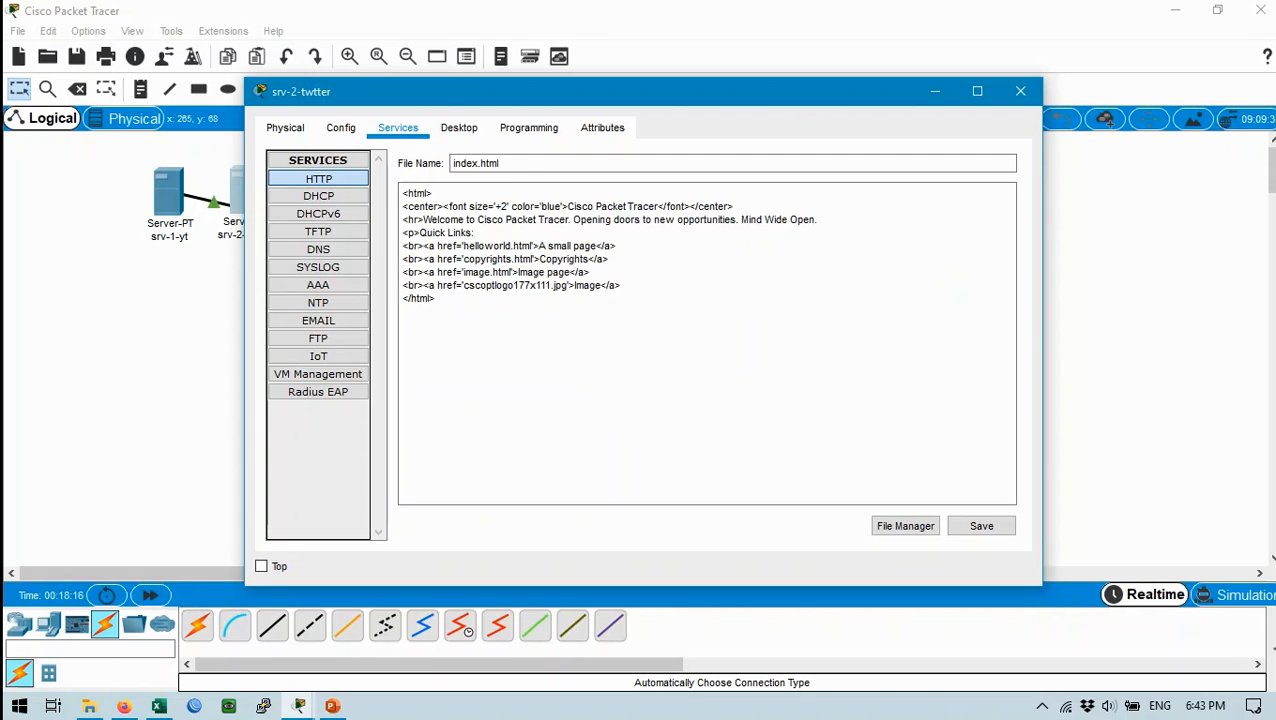
drag(620, 285, 735, 206)
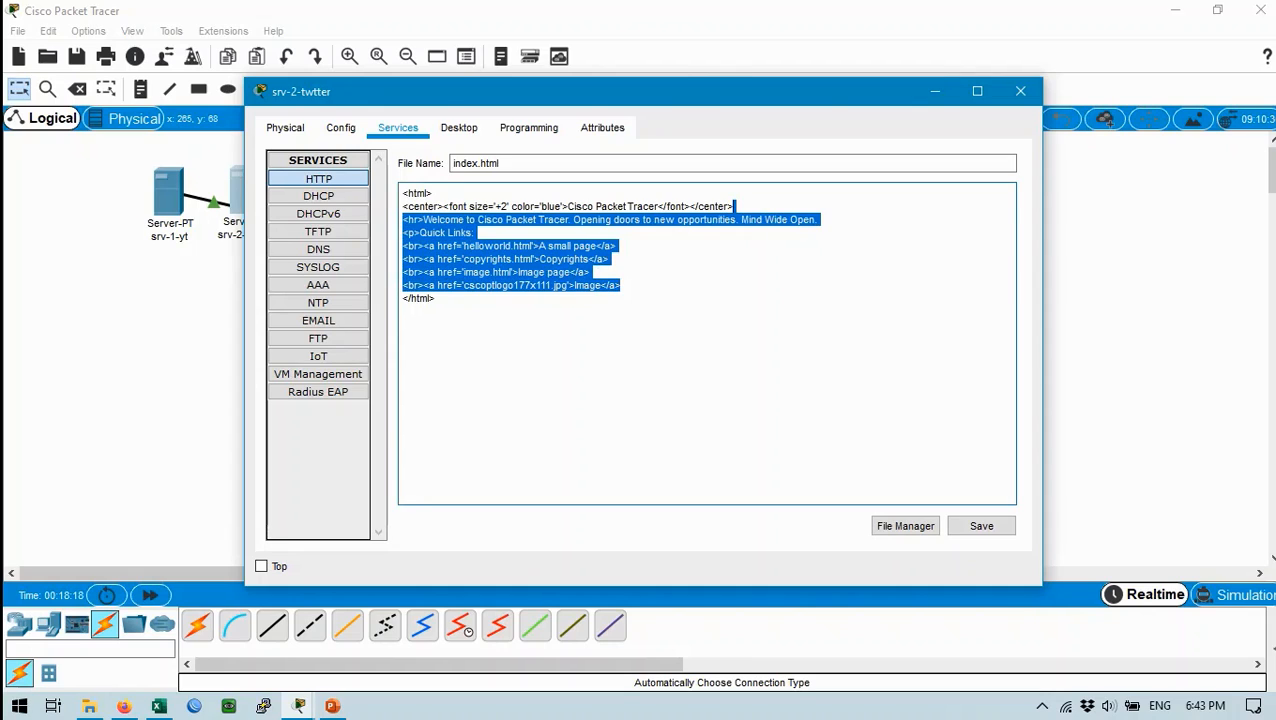
key(BackSpace)
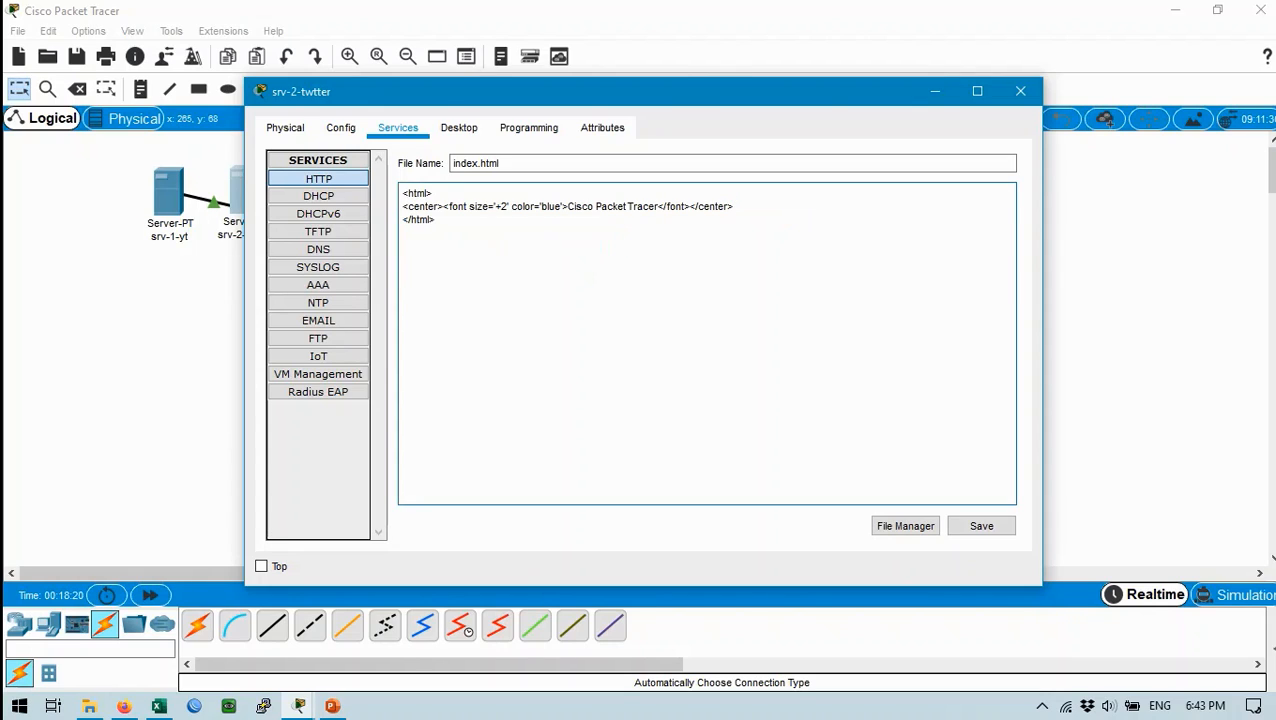
Step: Replace the heading text in srv-2-twtter's index.html with TWITTER and save the page, overwriting the existing file
drag(654, 206, 567, 206)
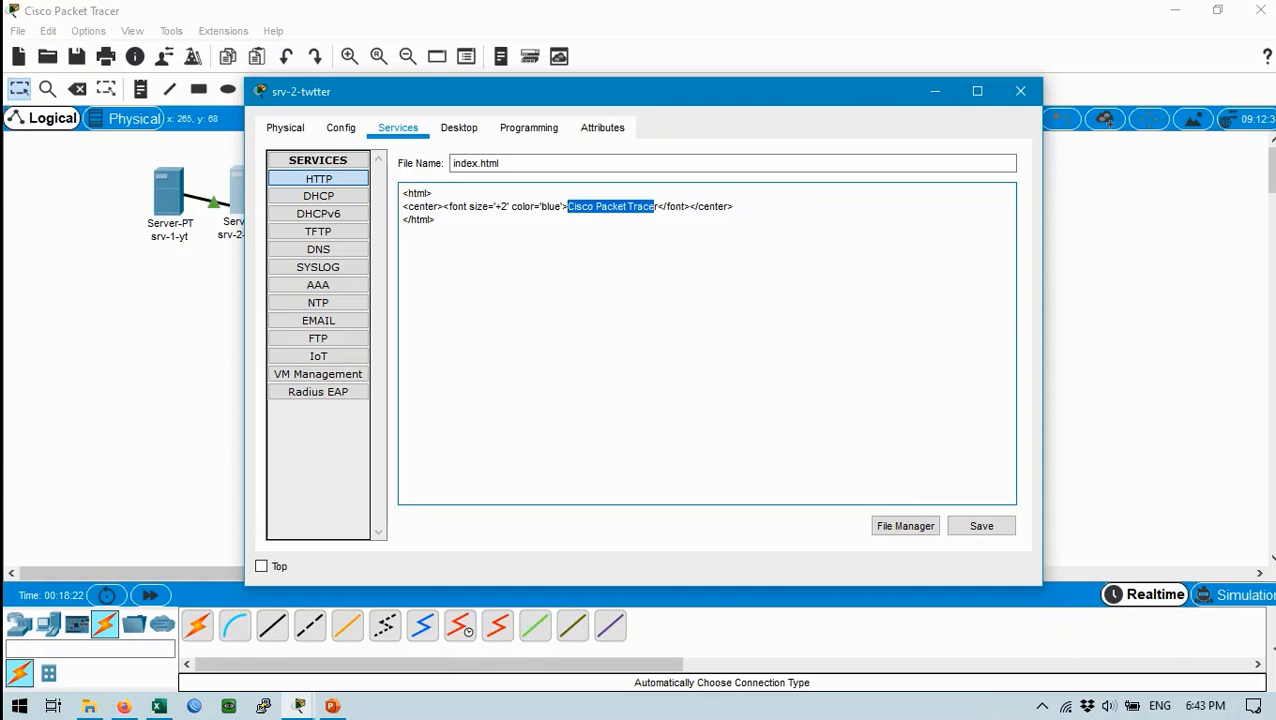
text(twitt)
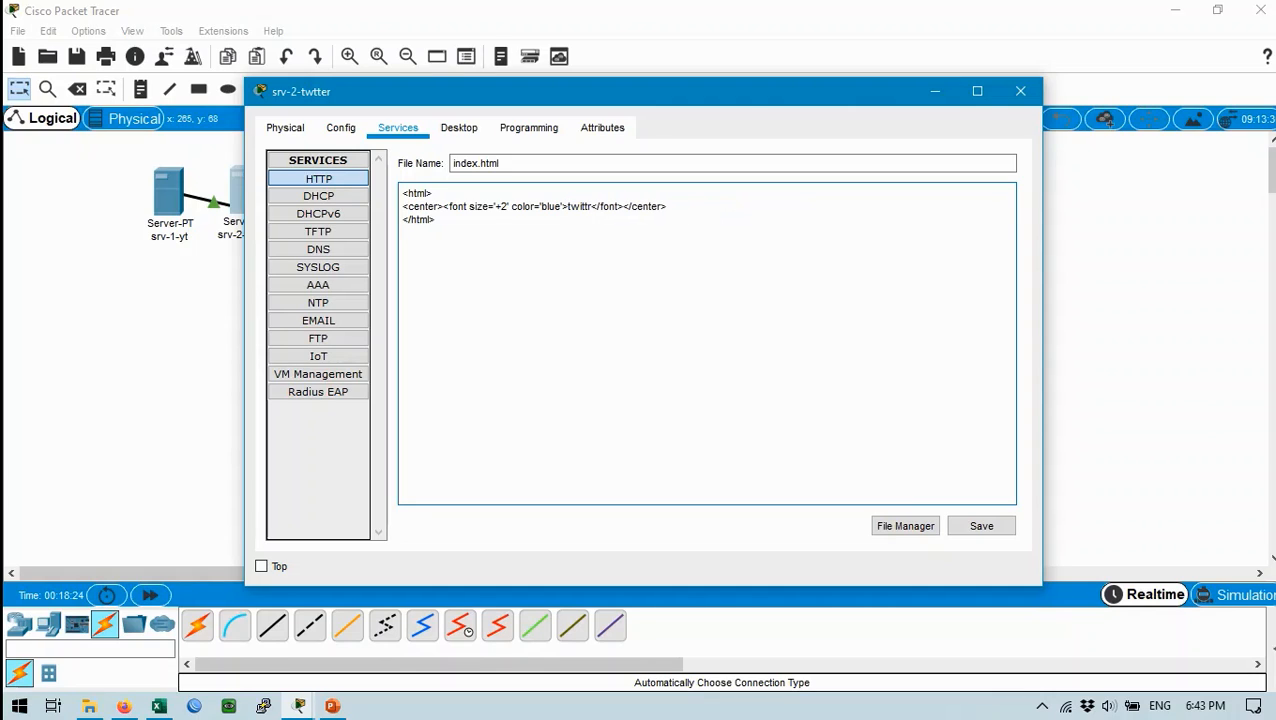
key(BackSpace)
key(BackSpace)
key(BackSpace)
key(BackSpace)
key(BackSpace)
key(BackSpace)
text(TWITTER)
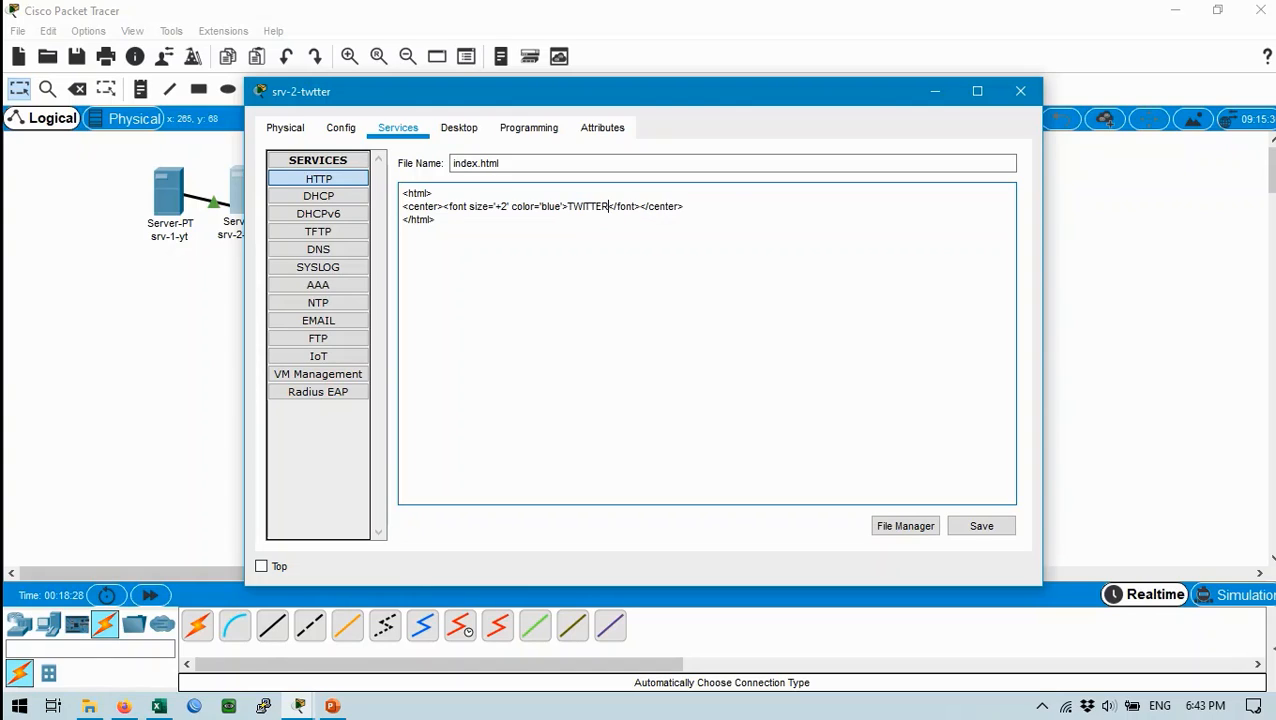
click(981, 526)
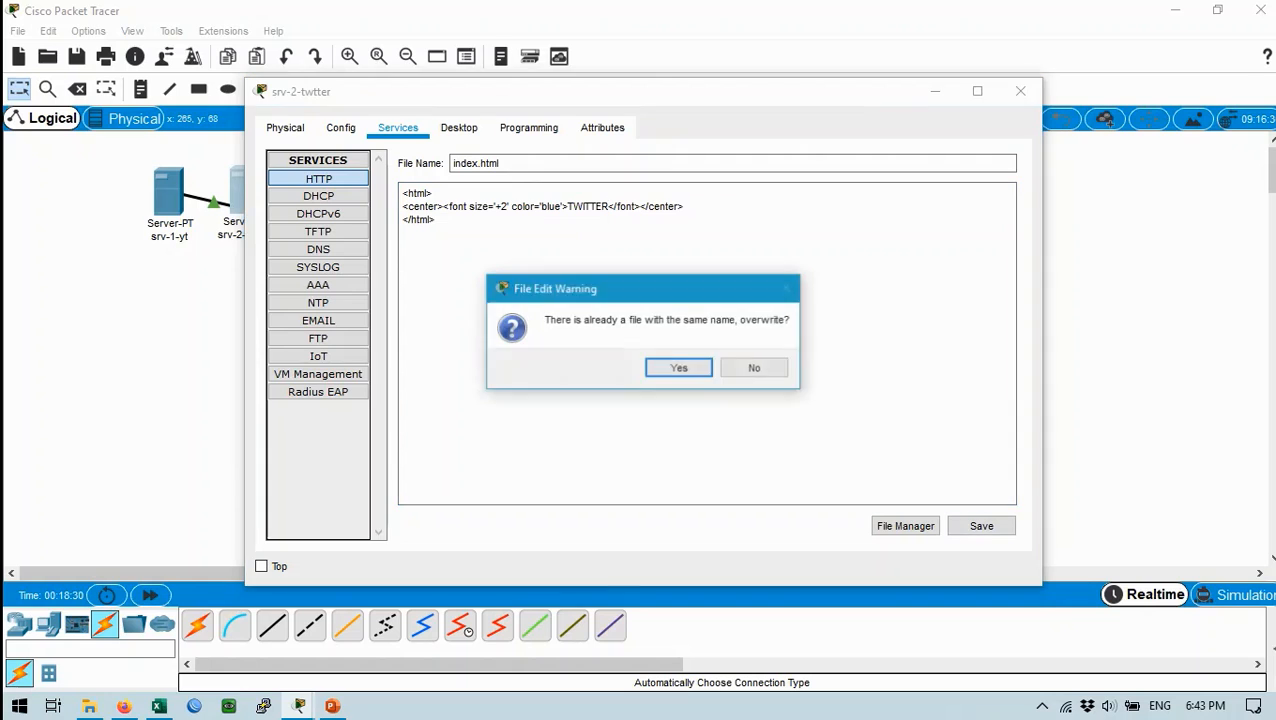
click(679, 368)
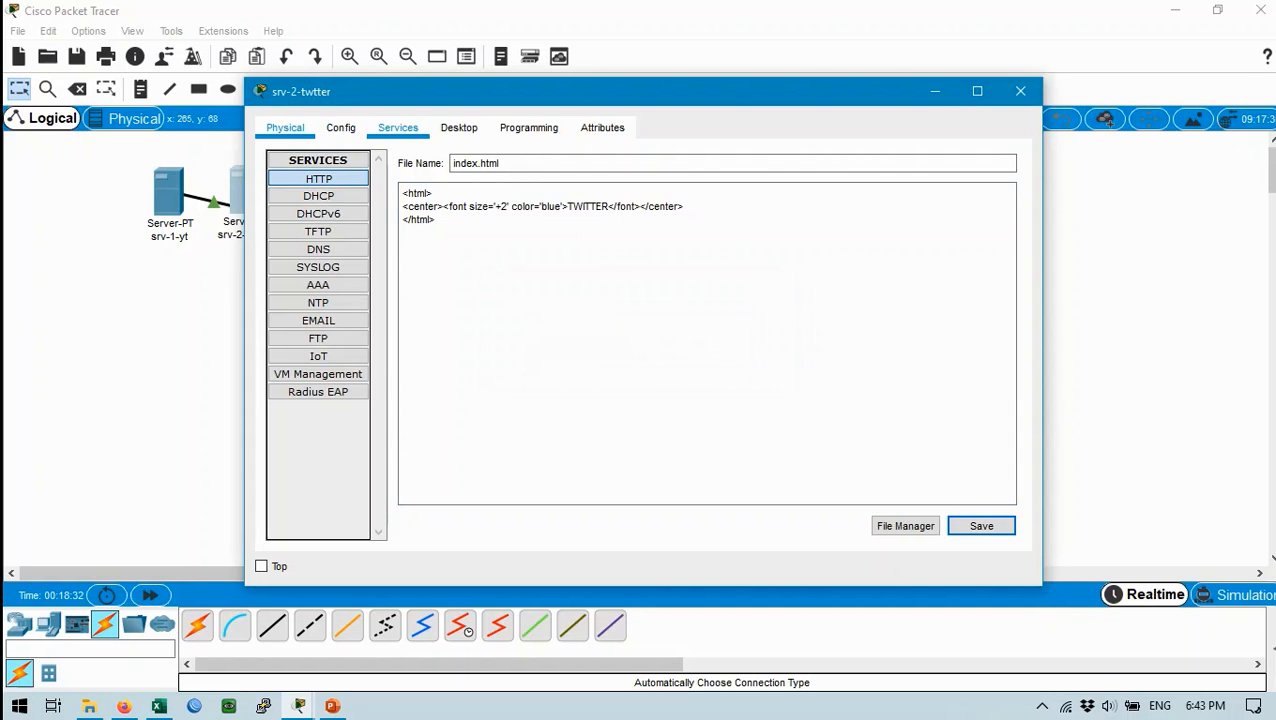
Step: Set the static IPv4 DNS server of srv-2-twtter to 192.168.1.7 and close its window
click(285, 127)
click(341, 128)
click(733, 336)
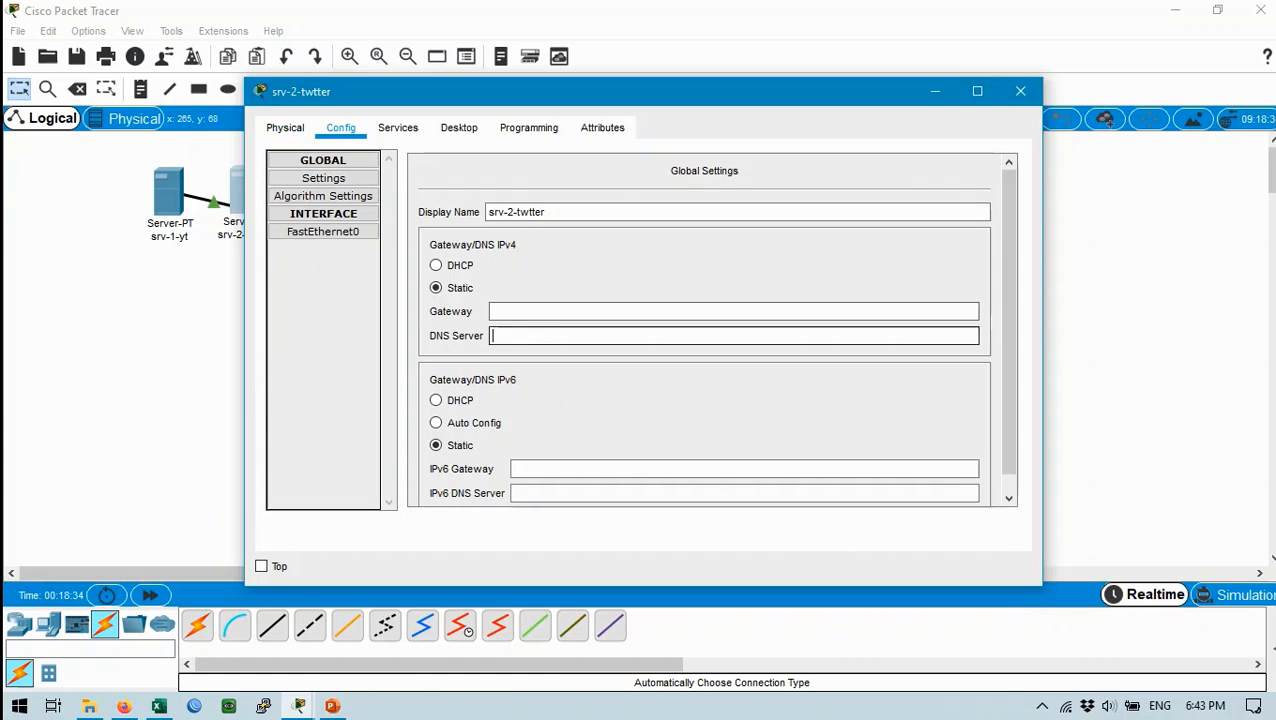
text(192.168.1.7)
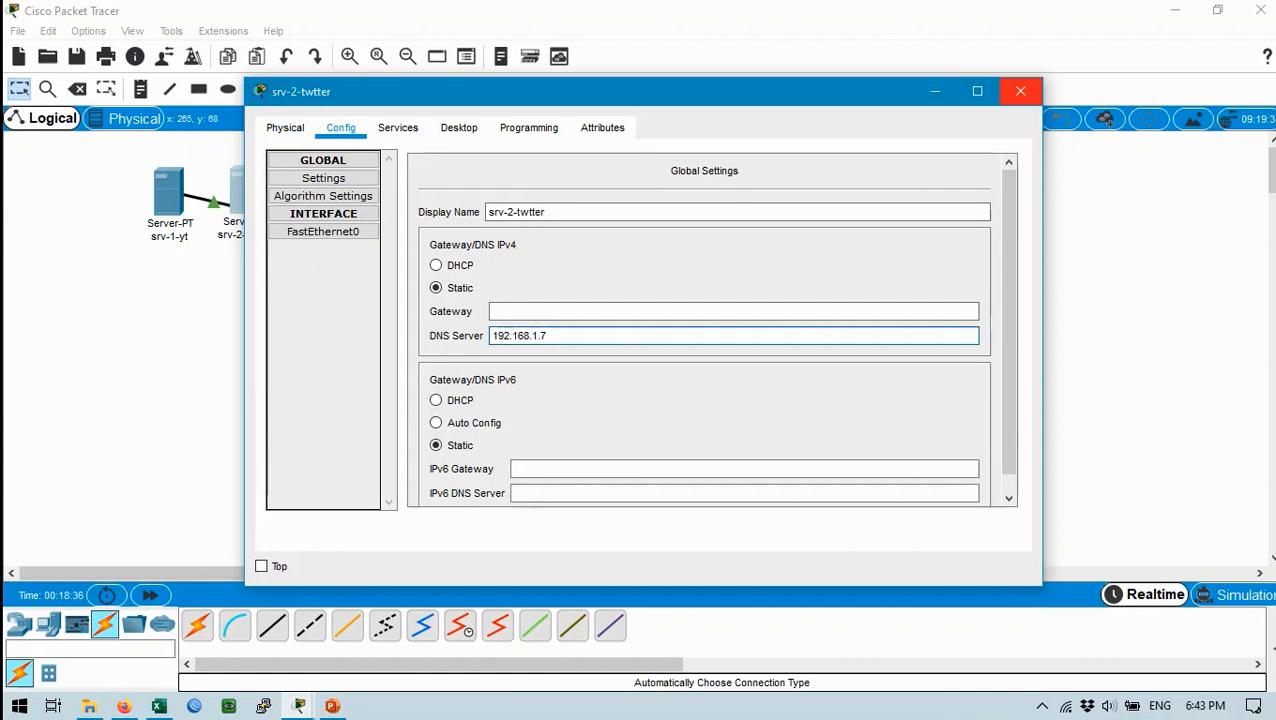
click(1020, 91)
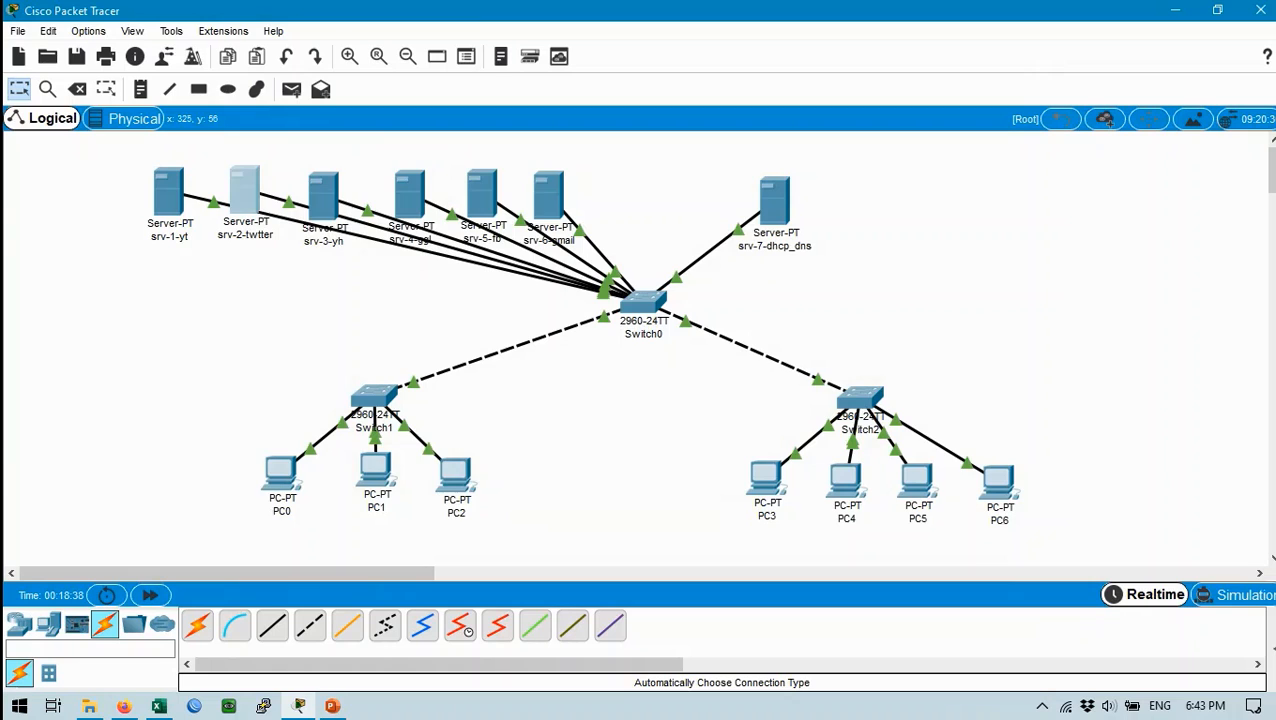
Step: Open srv-3-yh and set its static IPv4 DNS server to 192.168.1.7
click(322, 195)
click(398, 128)
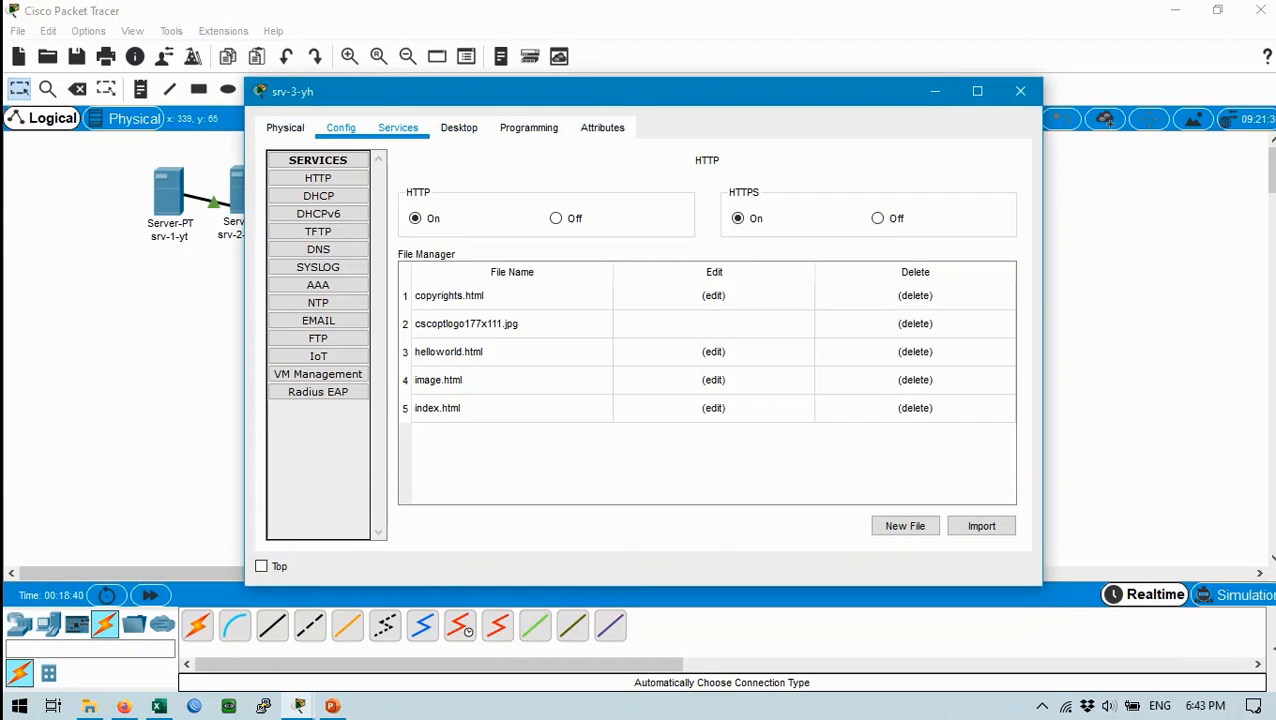
click(341, 128)
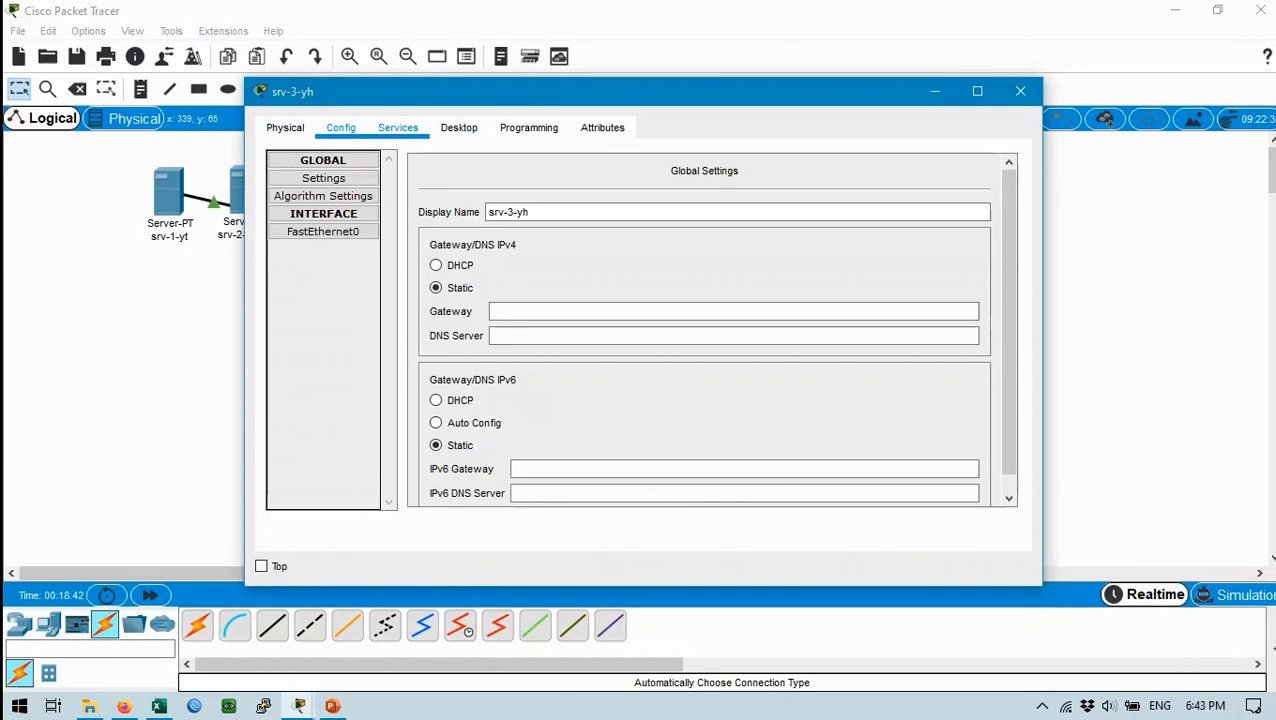
click(640, 311)
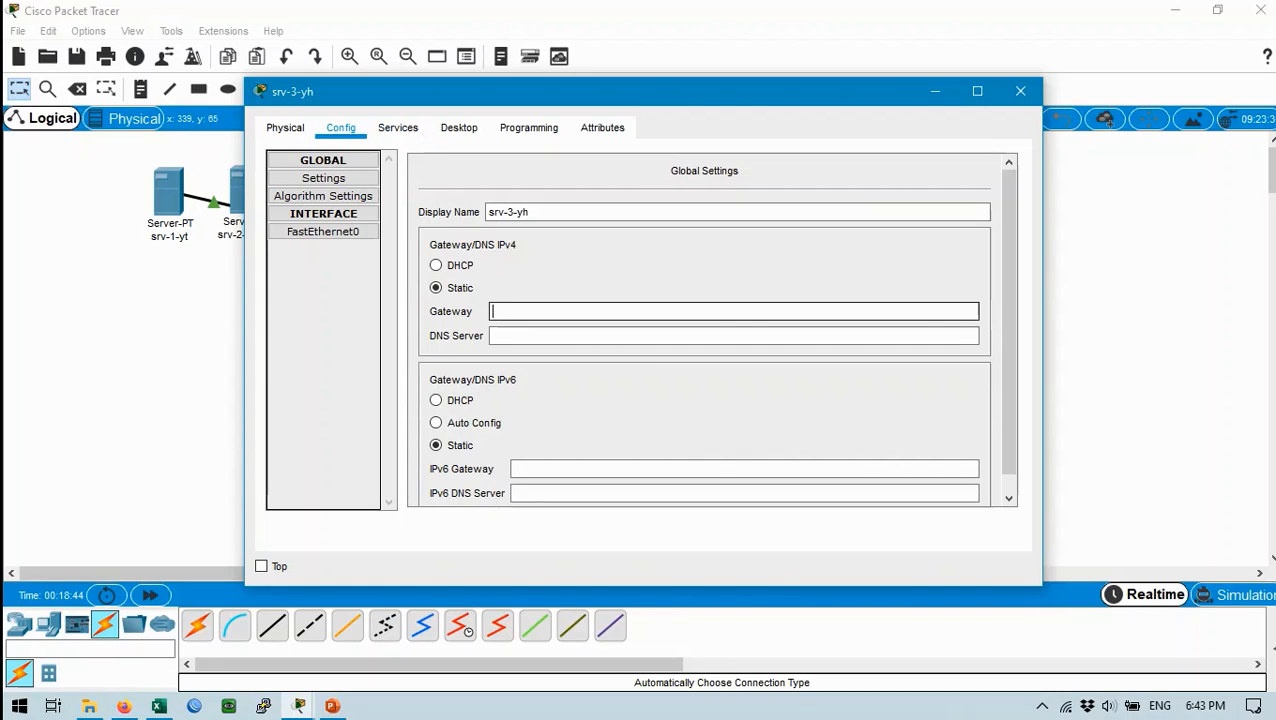
click(560, 336)
text(192.168.1.7)
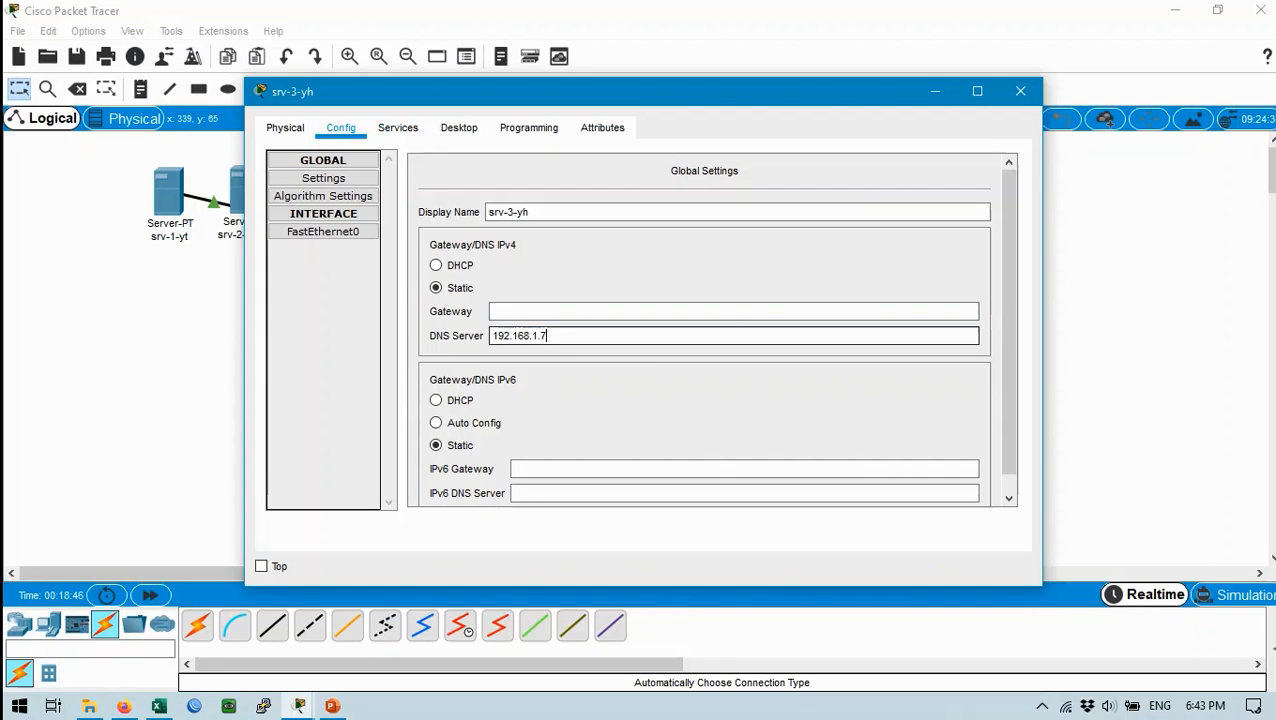
Step: Open index.html in the HTTP service of srv-3-yh and delete its welcome line and Quick Links block
click(398, 128)
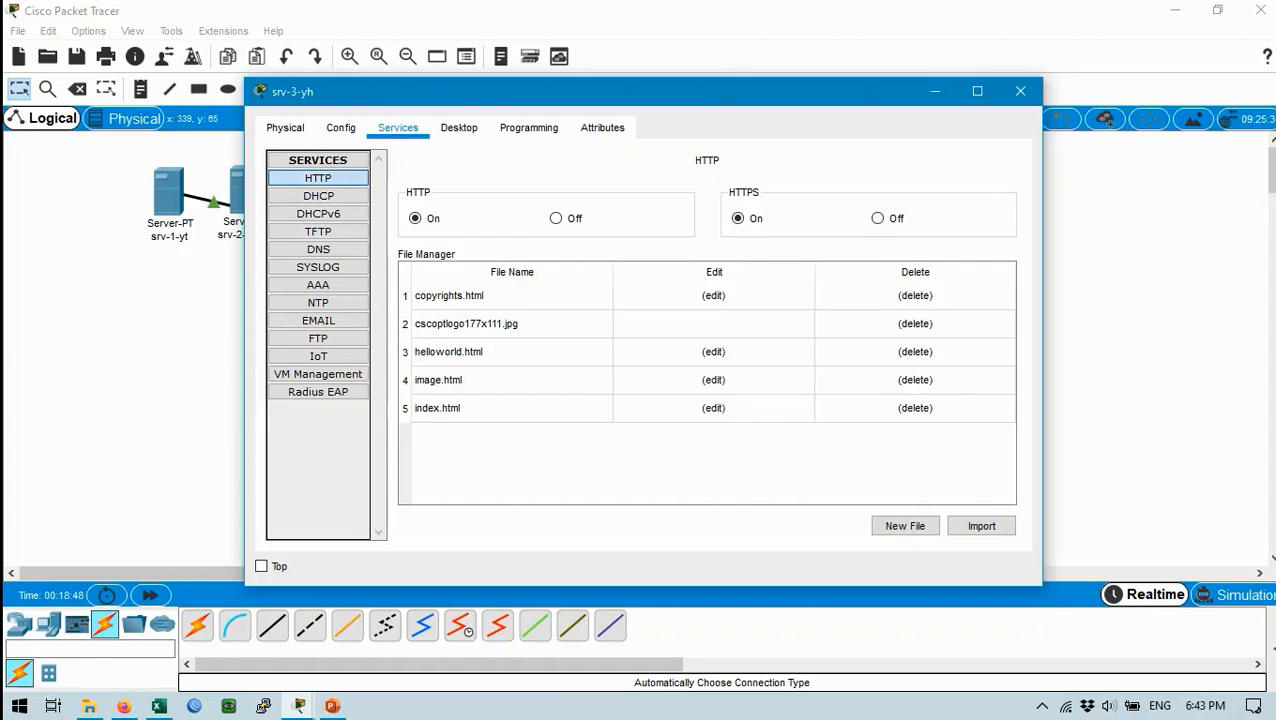
click(318, 178)
click(512, 408)
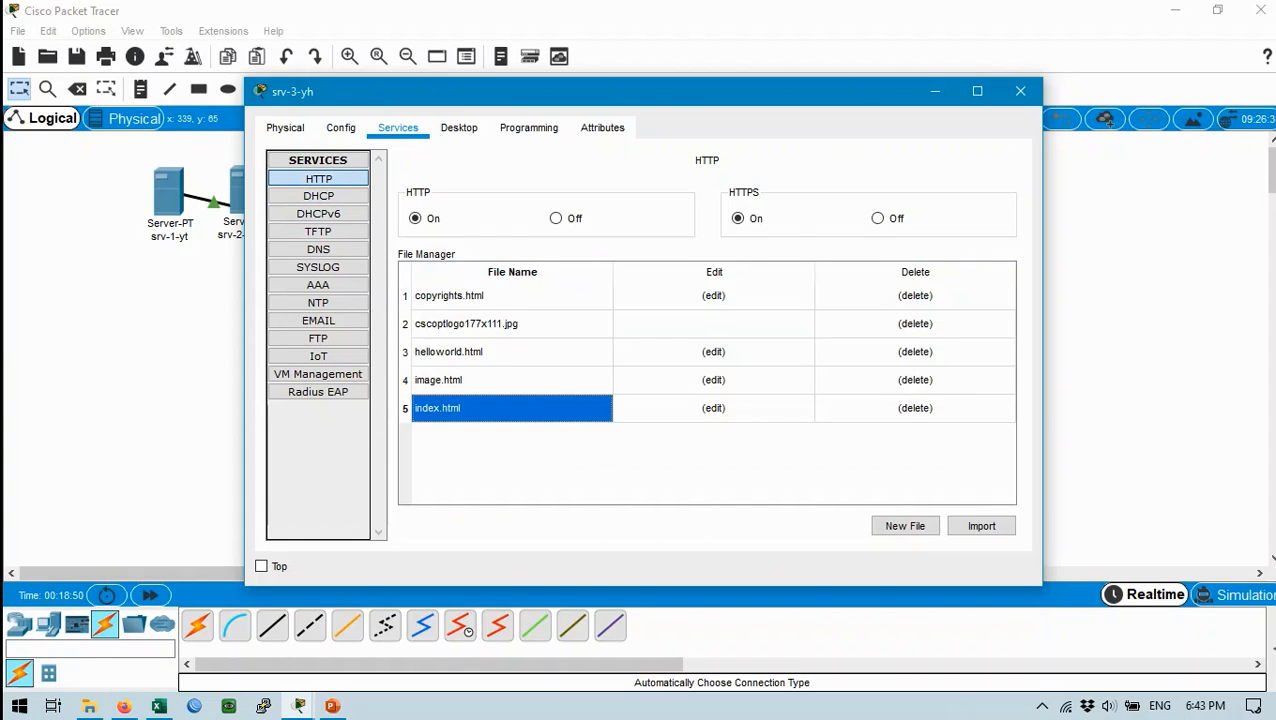
click(713, 408)
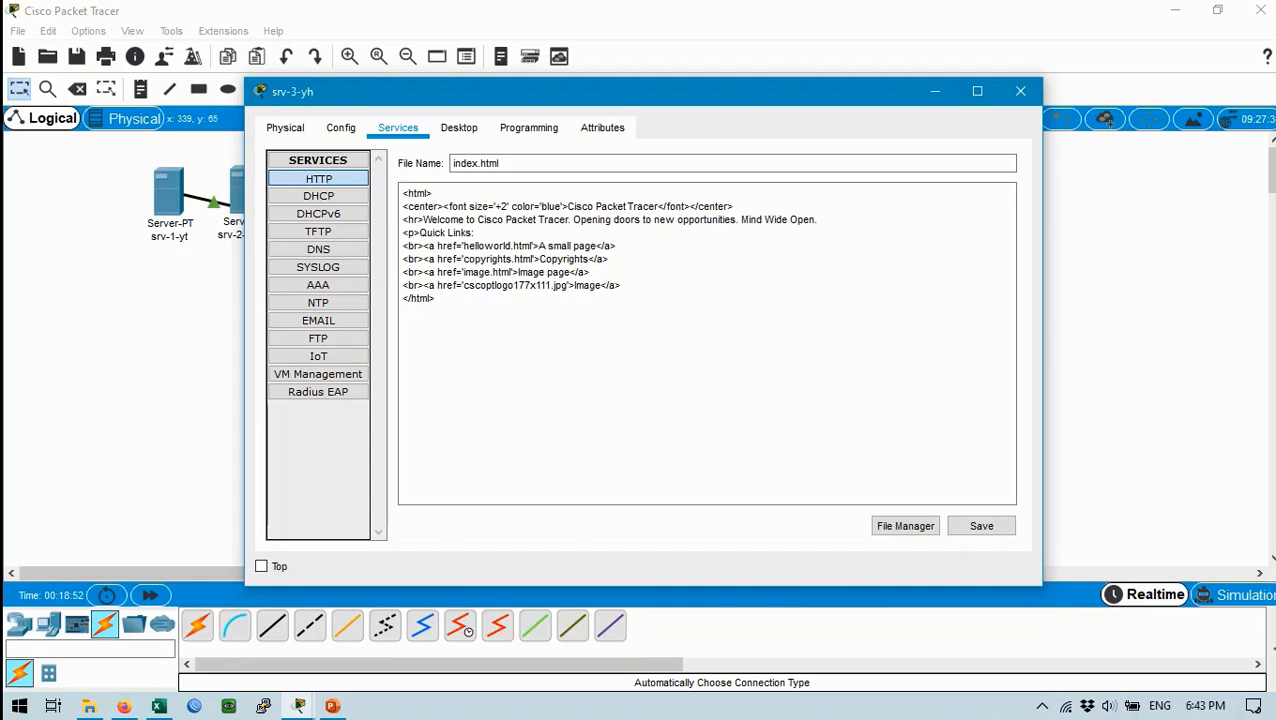
drag(620, 285, 735, 206)
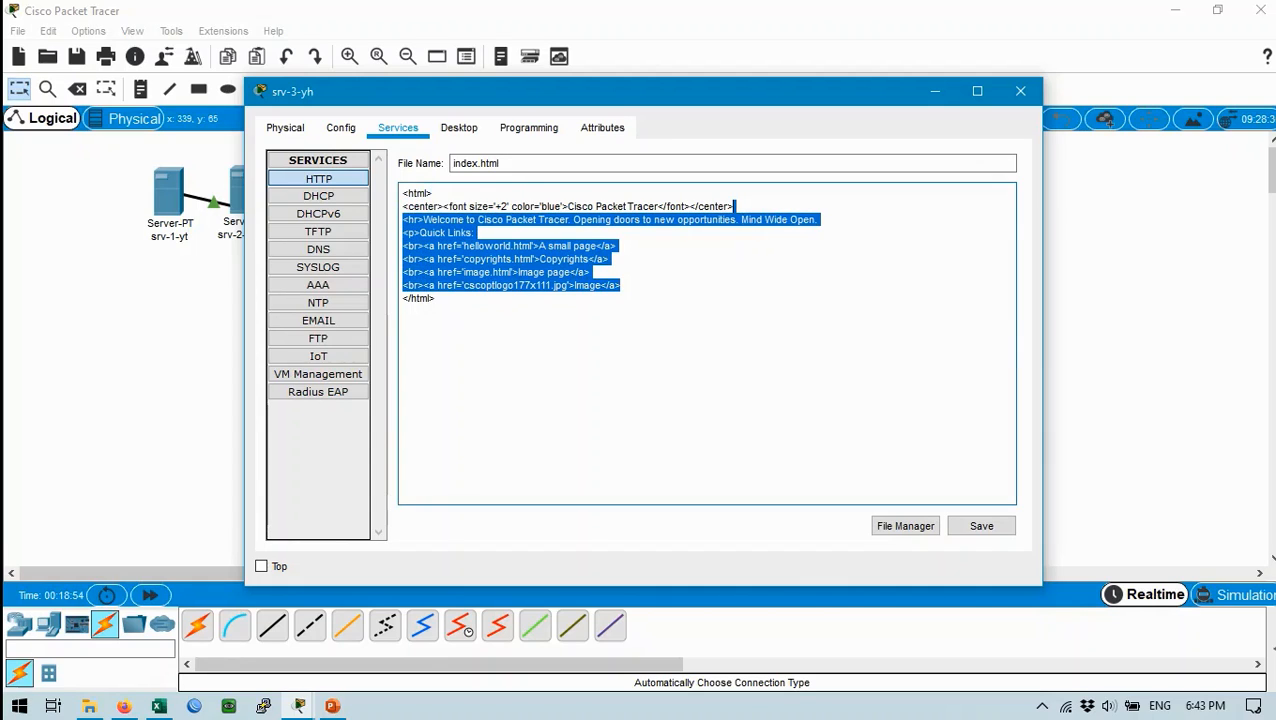
key(BackSpace)
Step: Replace the heading text in srv-3-yh's index.html with YAHOO, save it over the existing file and close the server window
drag(657, 206, 567, 206)
text(YAHOO)
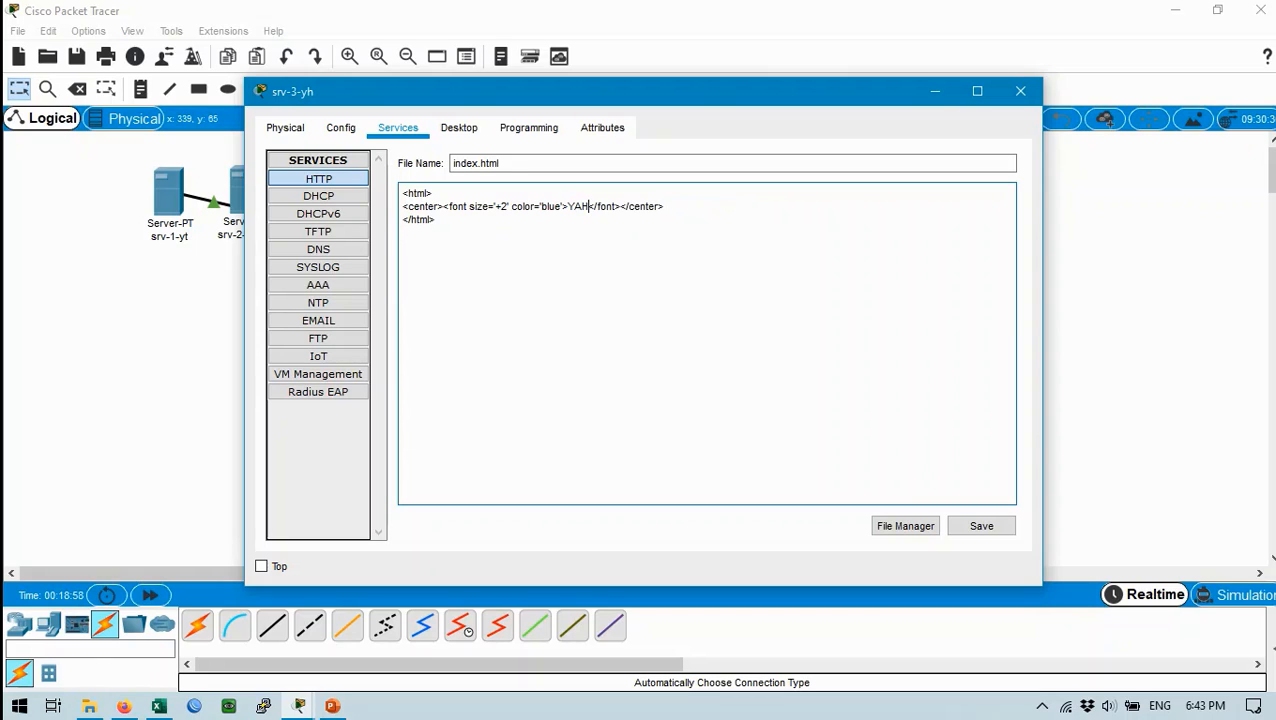
click(981, 525)
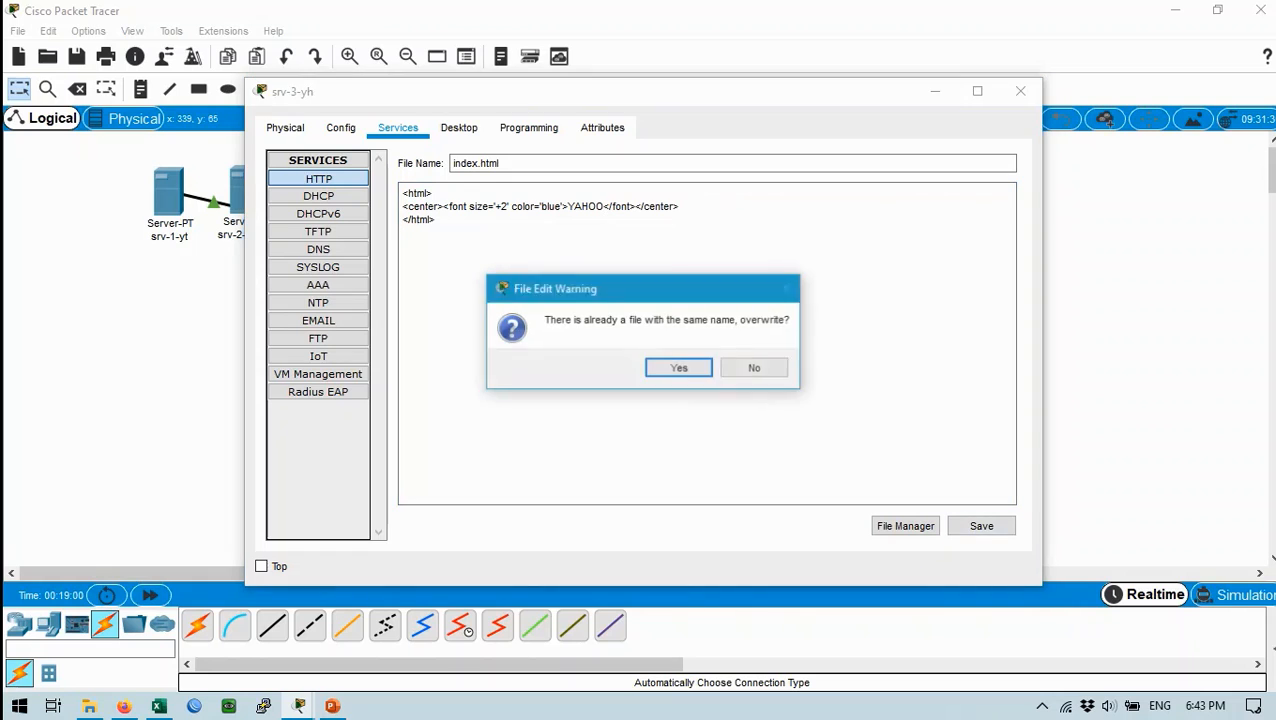
click(677, 366)
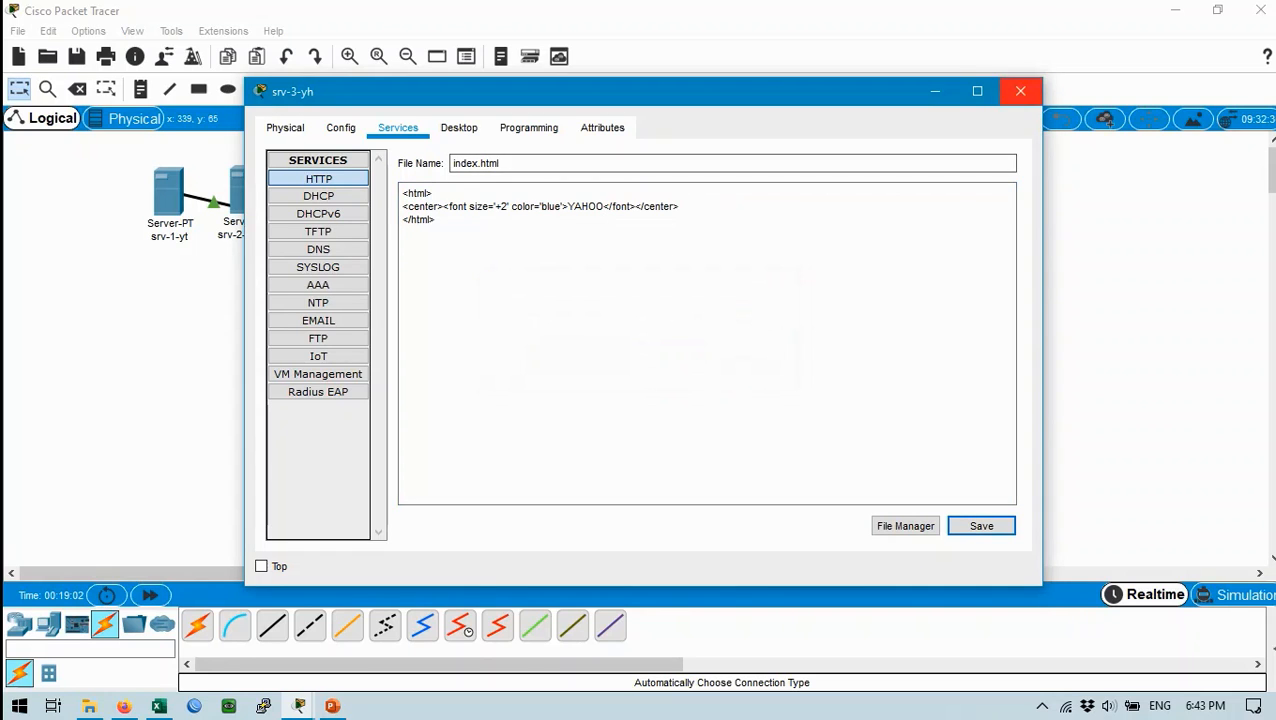
click(1020, 91)
Step: Open the HTTP file index.html of srv-4-ggl for editing
click(409, 192)
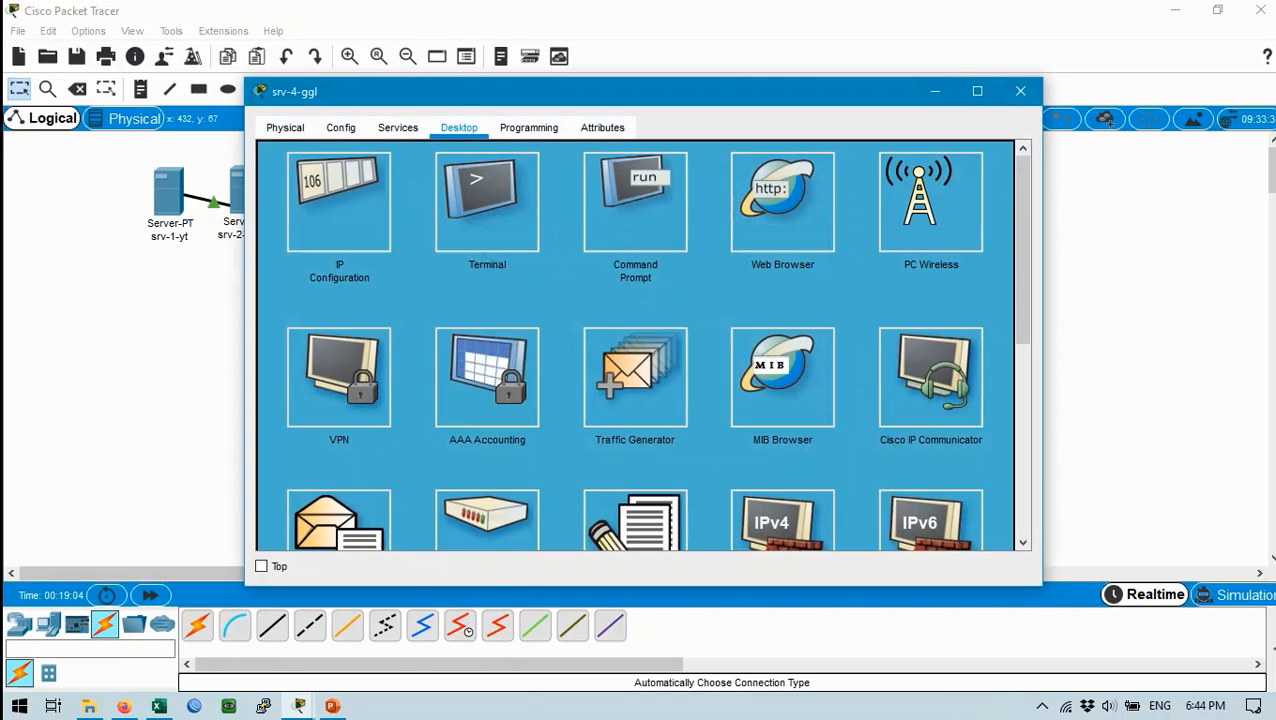
click(397, 127)
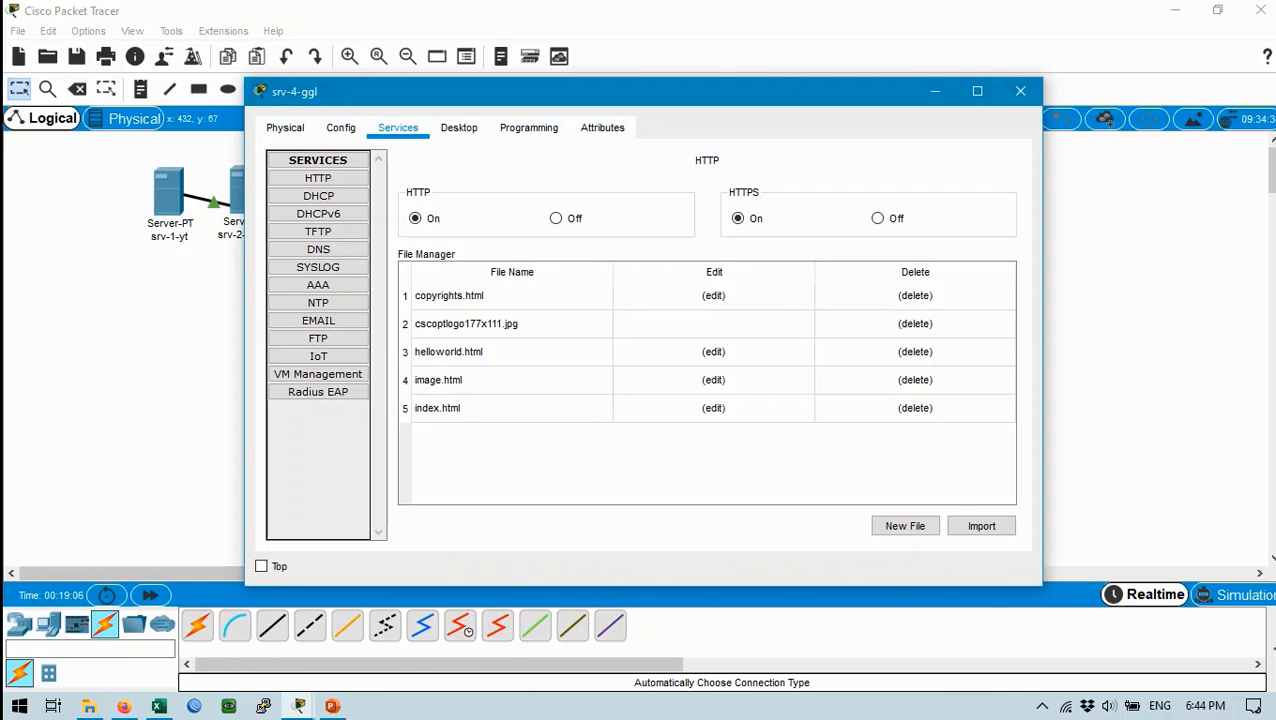
click(437, 408)
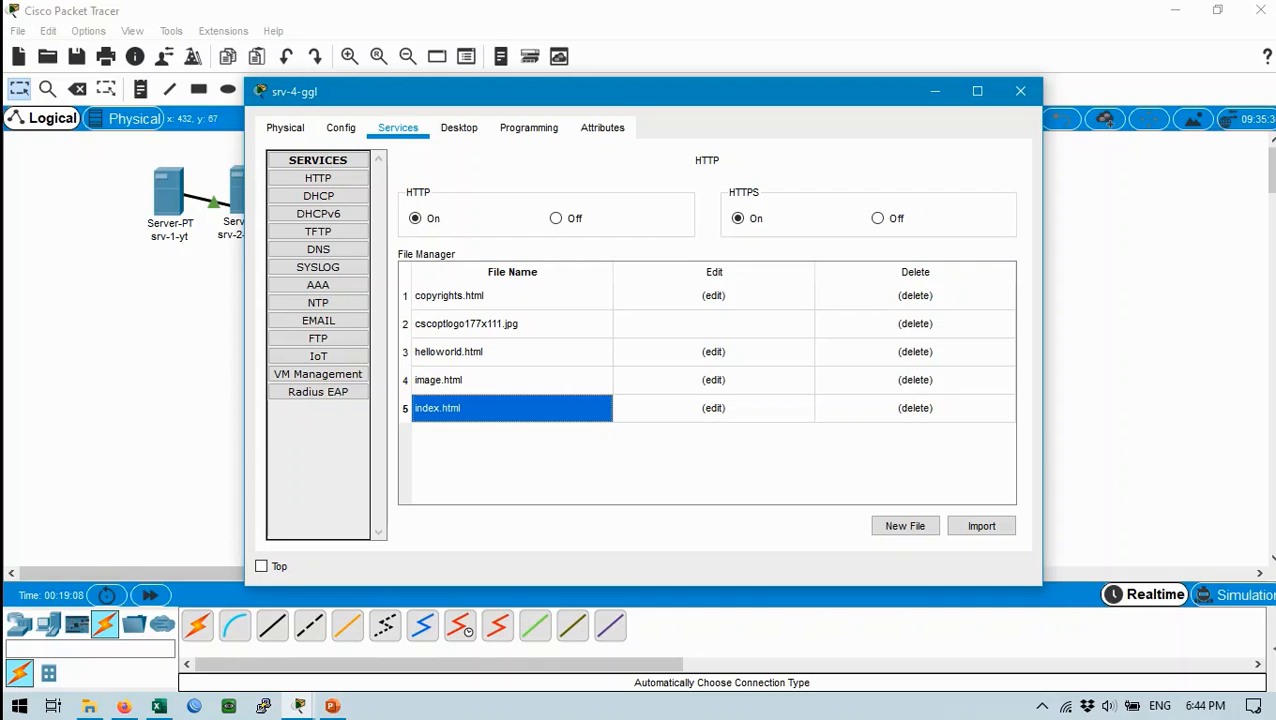
click(713, 408)
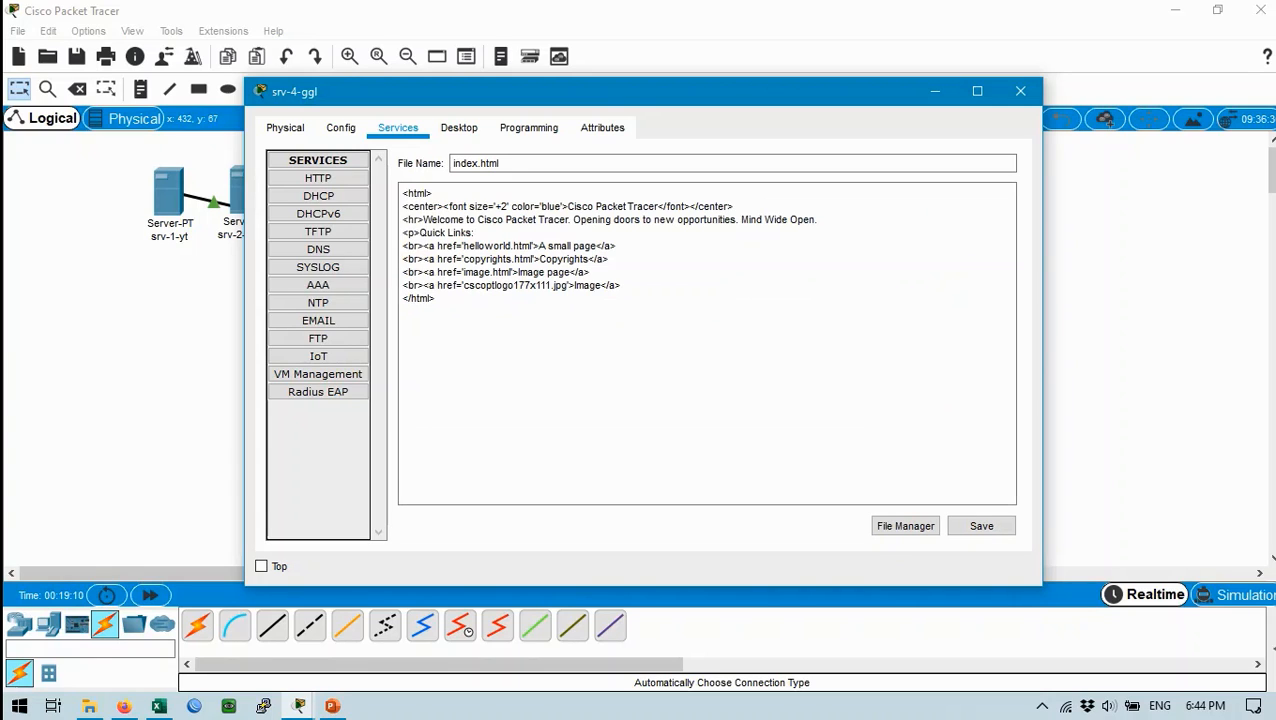
Step: Replace the heading text in srv-4-ggl's index.html with GOOGLE and delete the welcome line and Quick Links block
drag(658, 206, 567, 206)
text(GOOGLE)
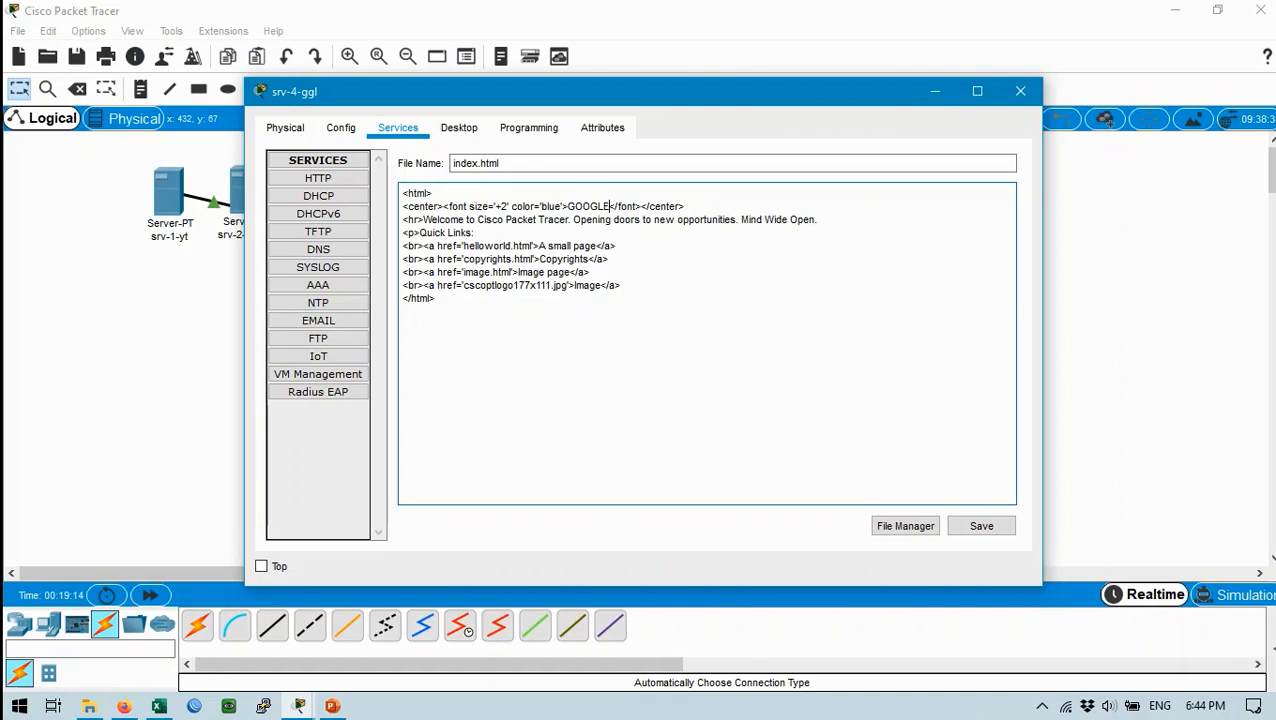
key(End)
key(shift+Down)
key(shift+Down)
key(shift+Down)
key(shift+Down)
key(shift+Down)
key(shift+Down)
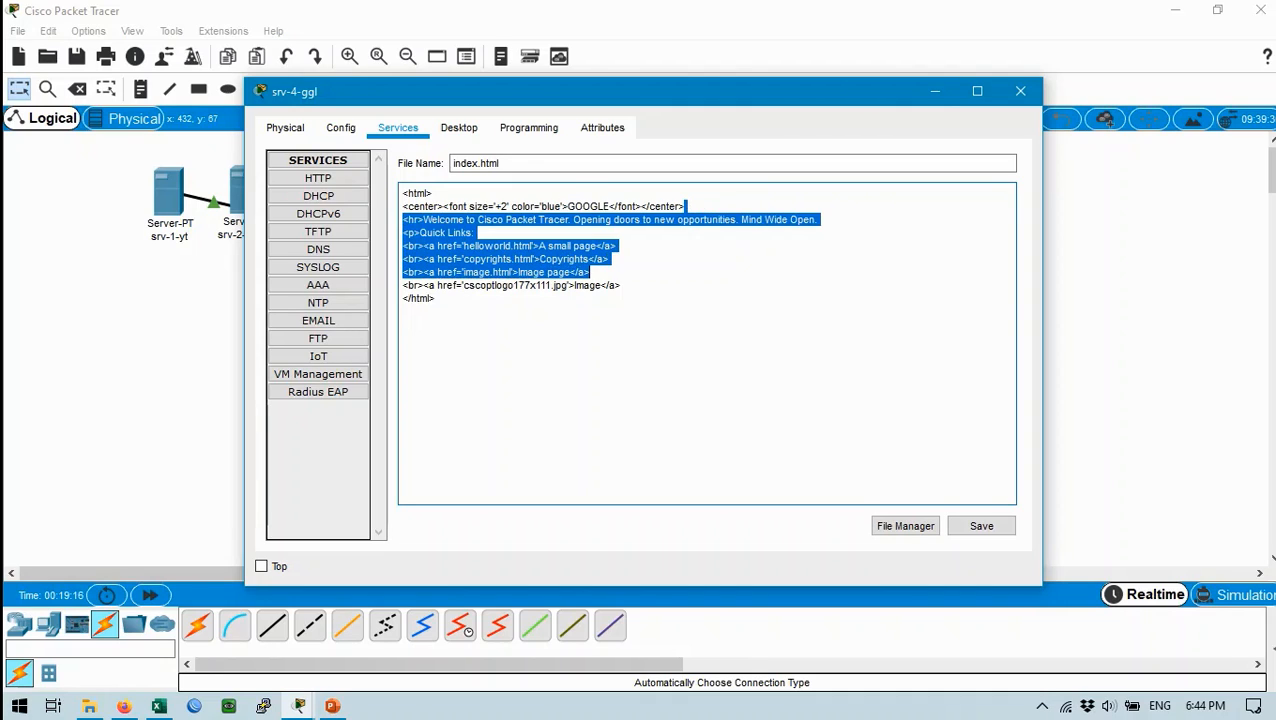
key(Delete)
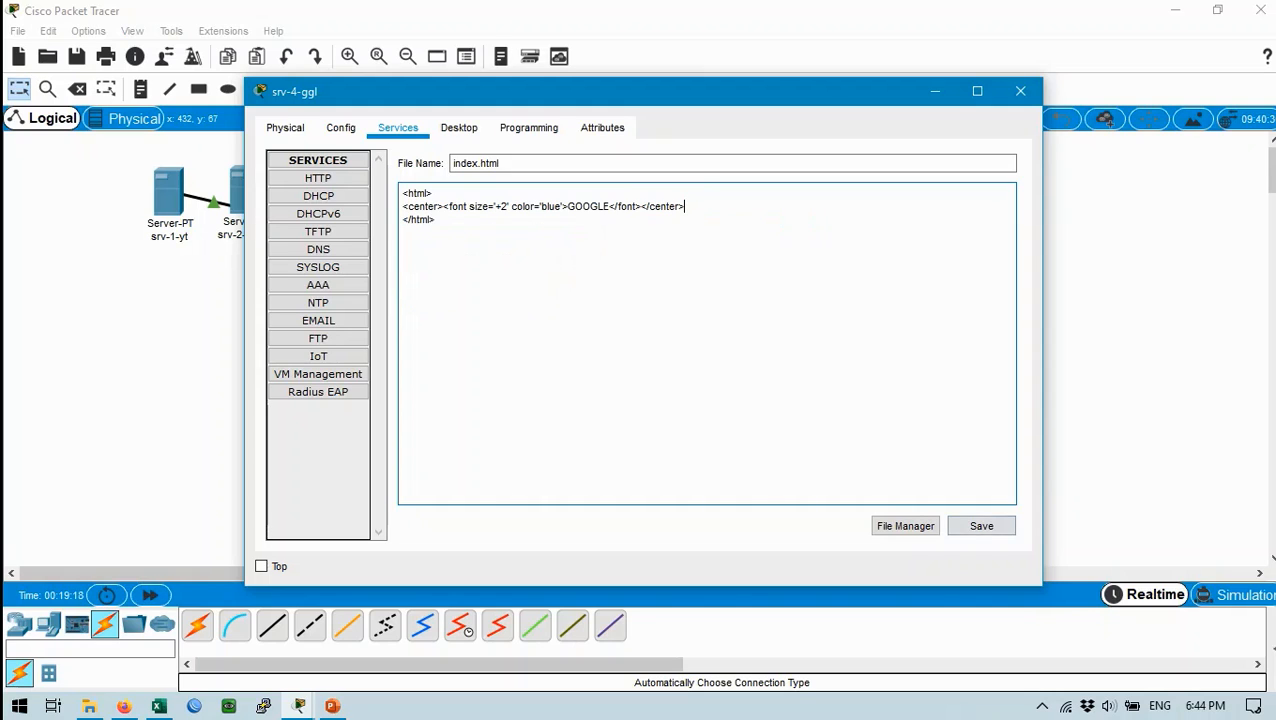
Step: Save srv-4-ggl's index.html over the existing file and set the server's static IPv4 DNS server to 192.168.1.7
click(981, 525)
click(675, 367)
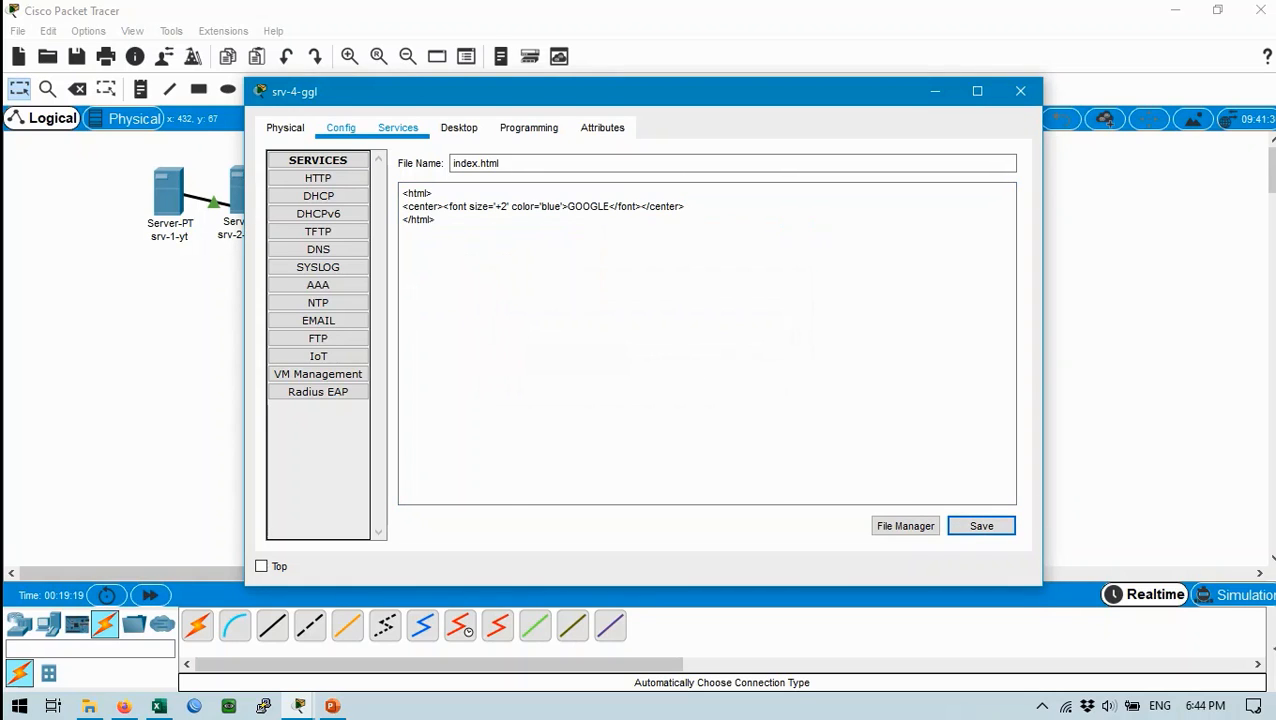
click(340, 127)
click(733, 335)
text(192.168.1.7)
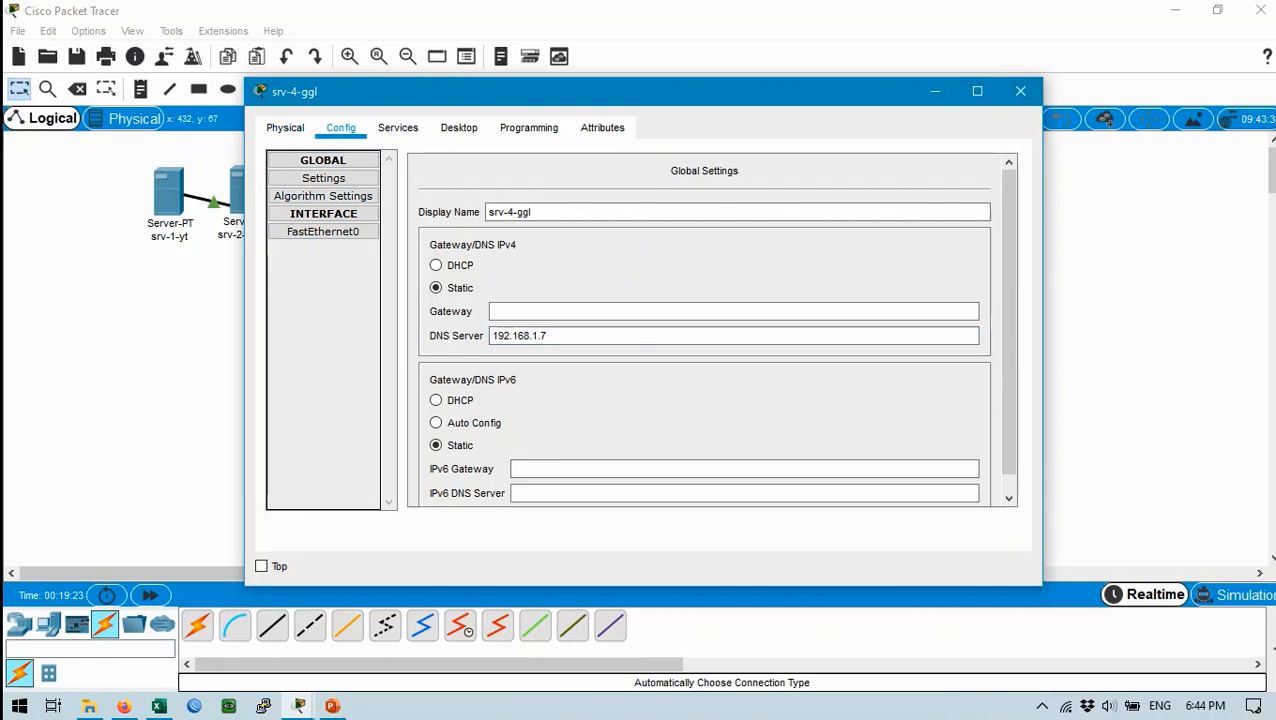
click(1020, 91)
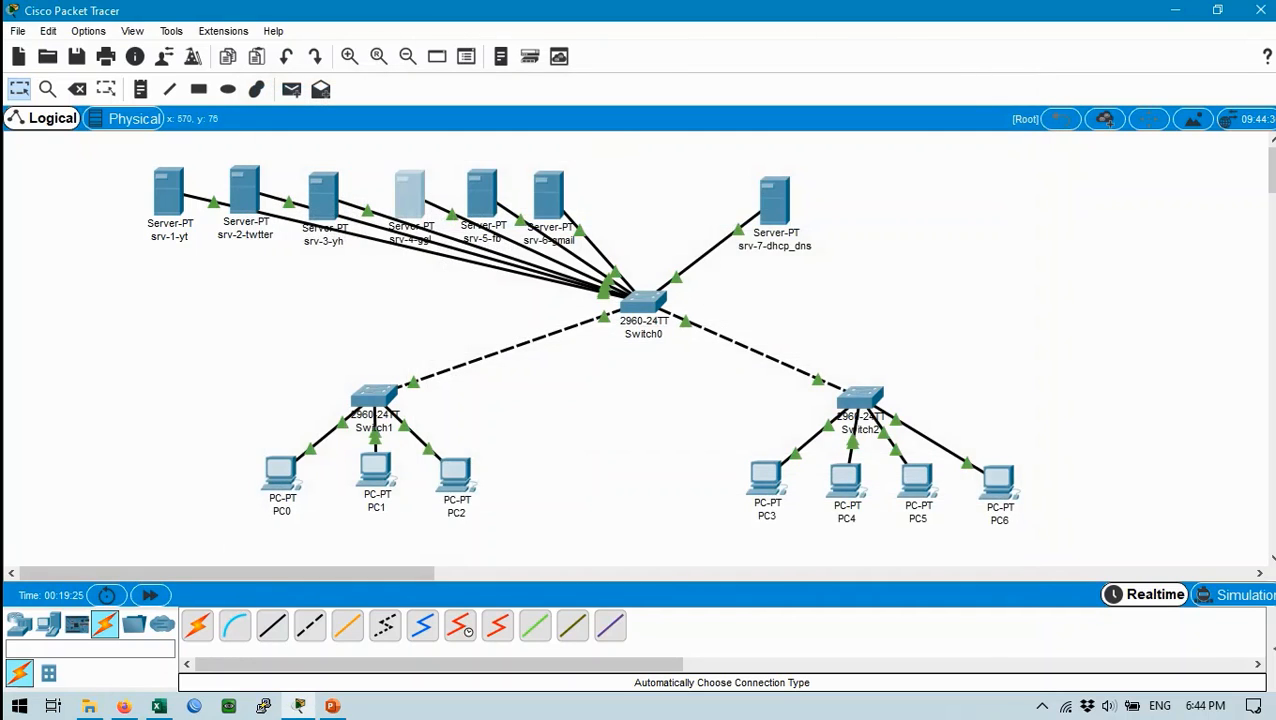
Step: Open the HTTP file index.html of srv-5-fb for editing
click(481, 192)
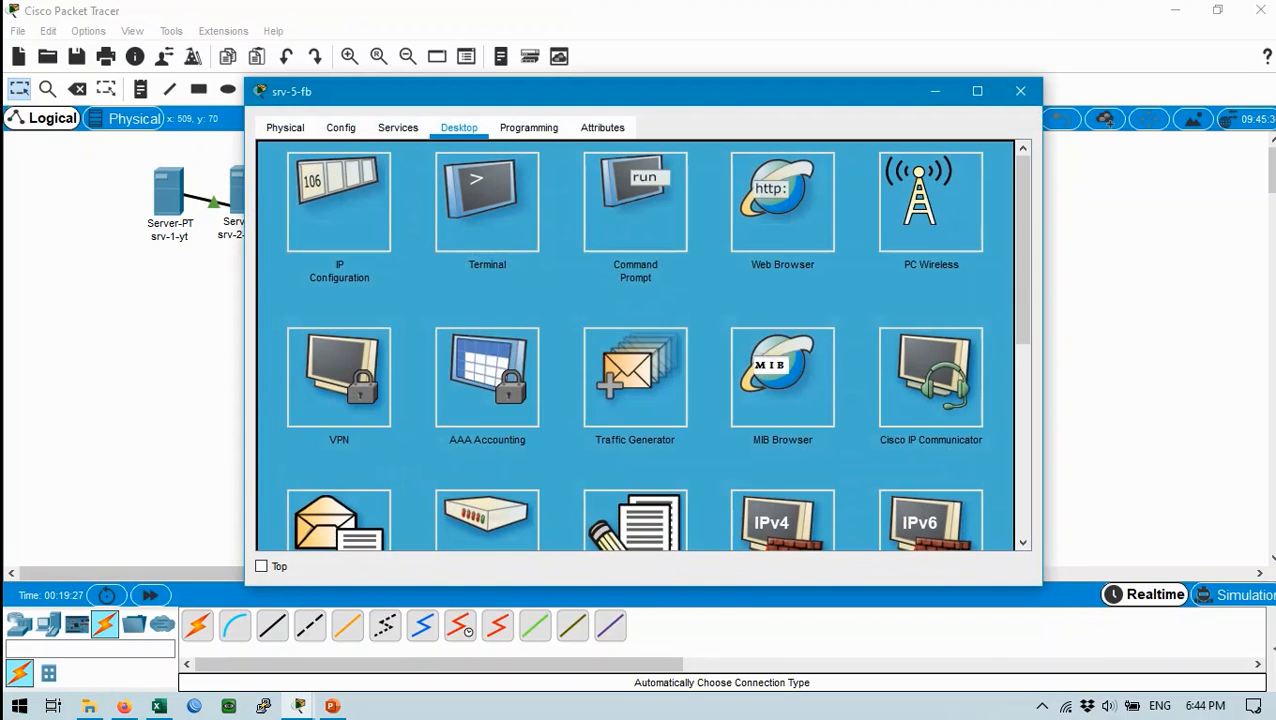
click(398, 127)
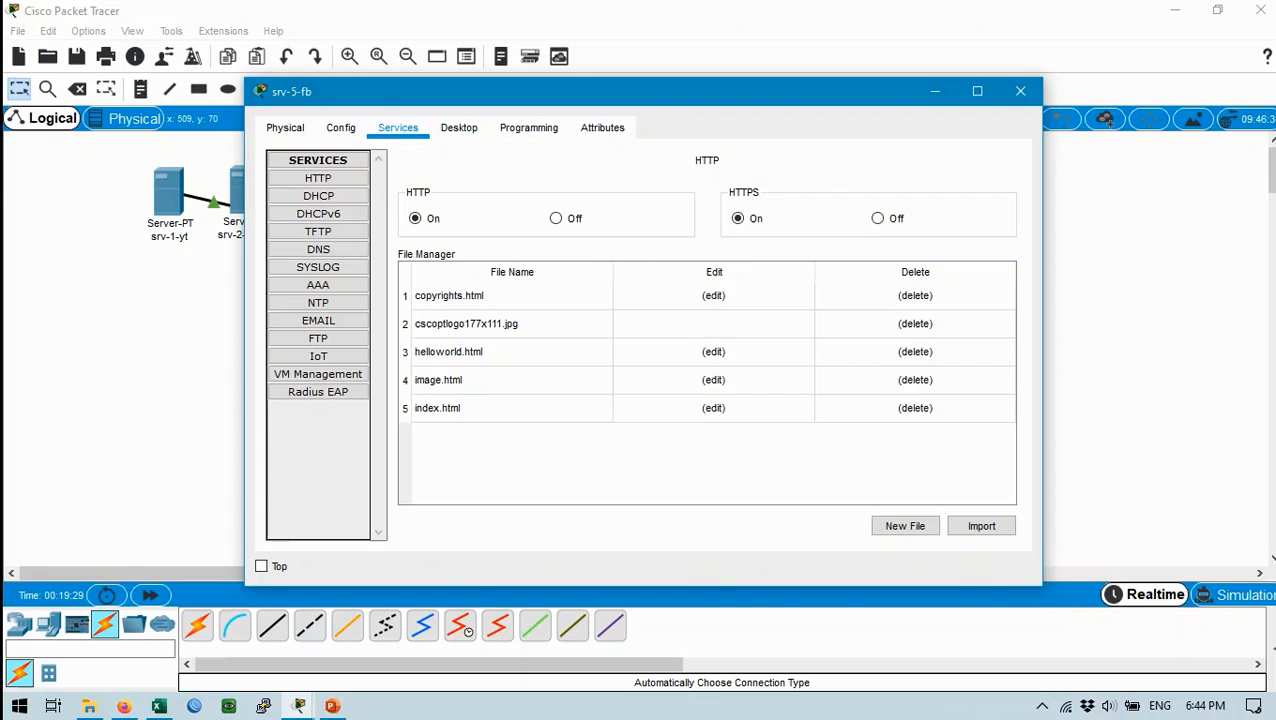
click(713, 408)
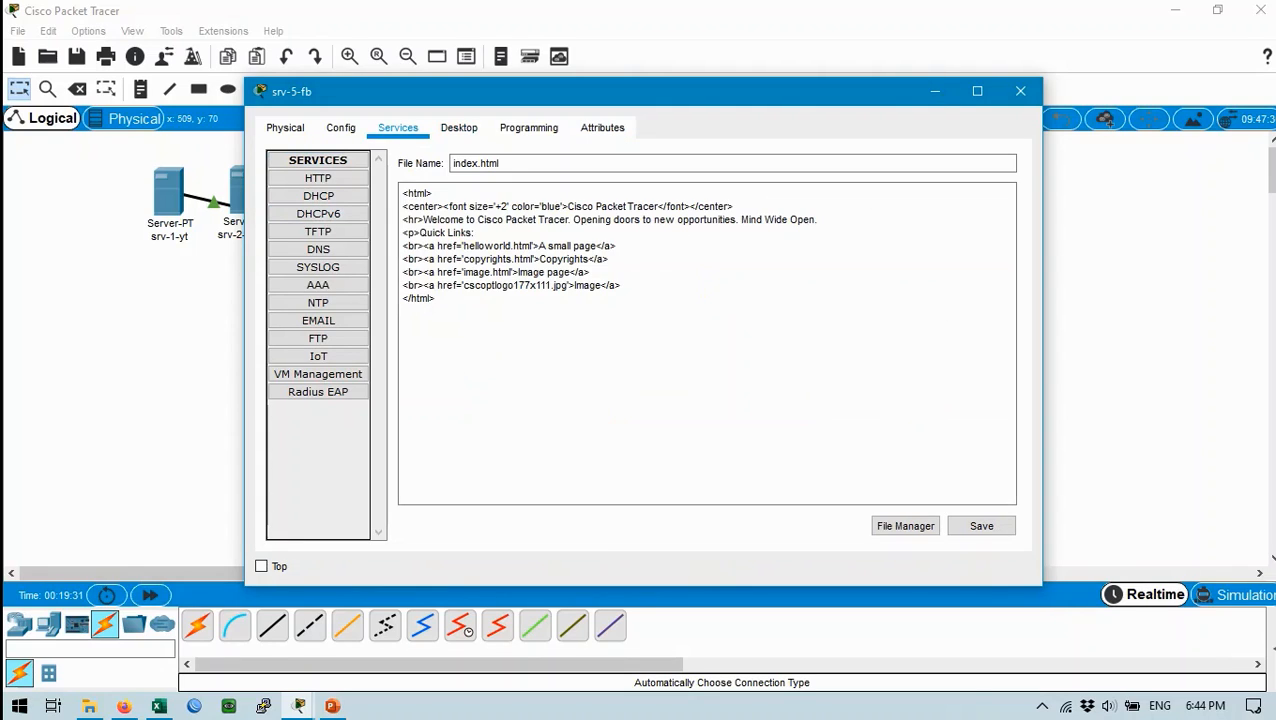
drag(435, 298, 403, 219)
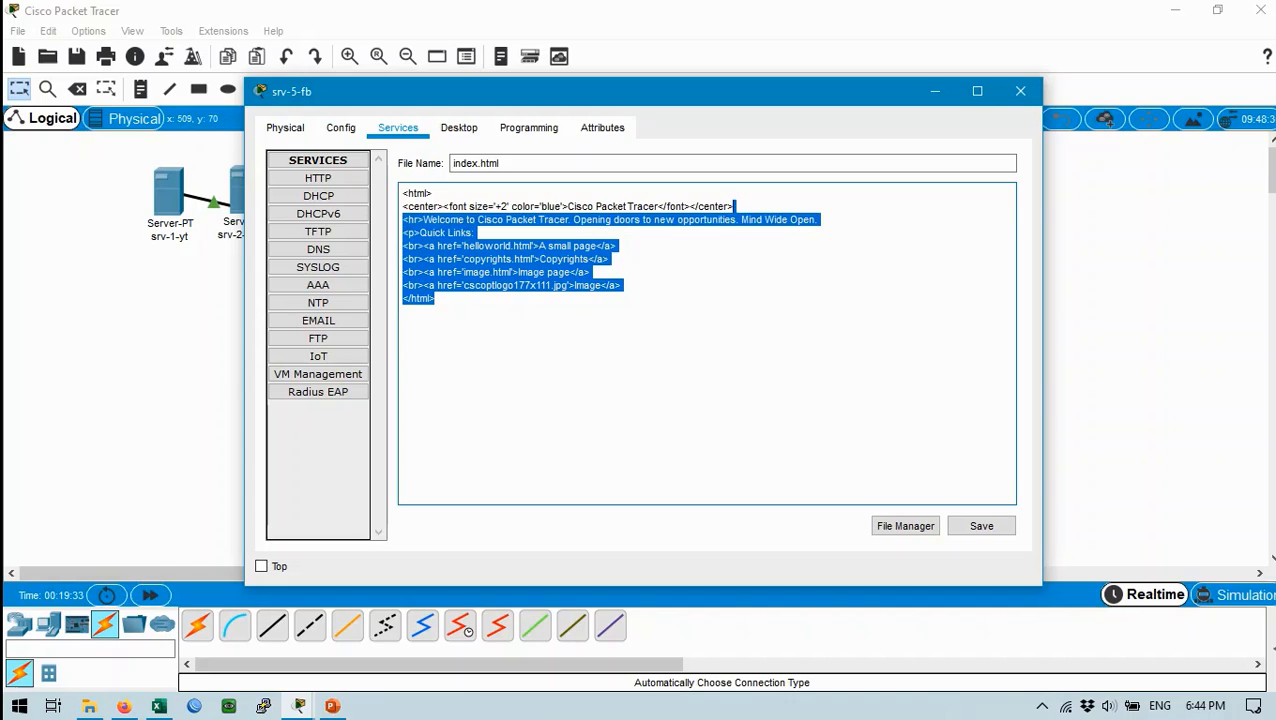
key(BackSpace)
key(ctrl+z)
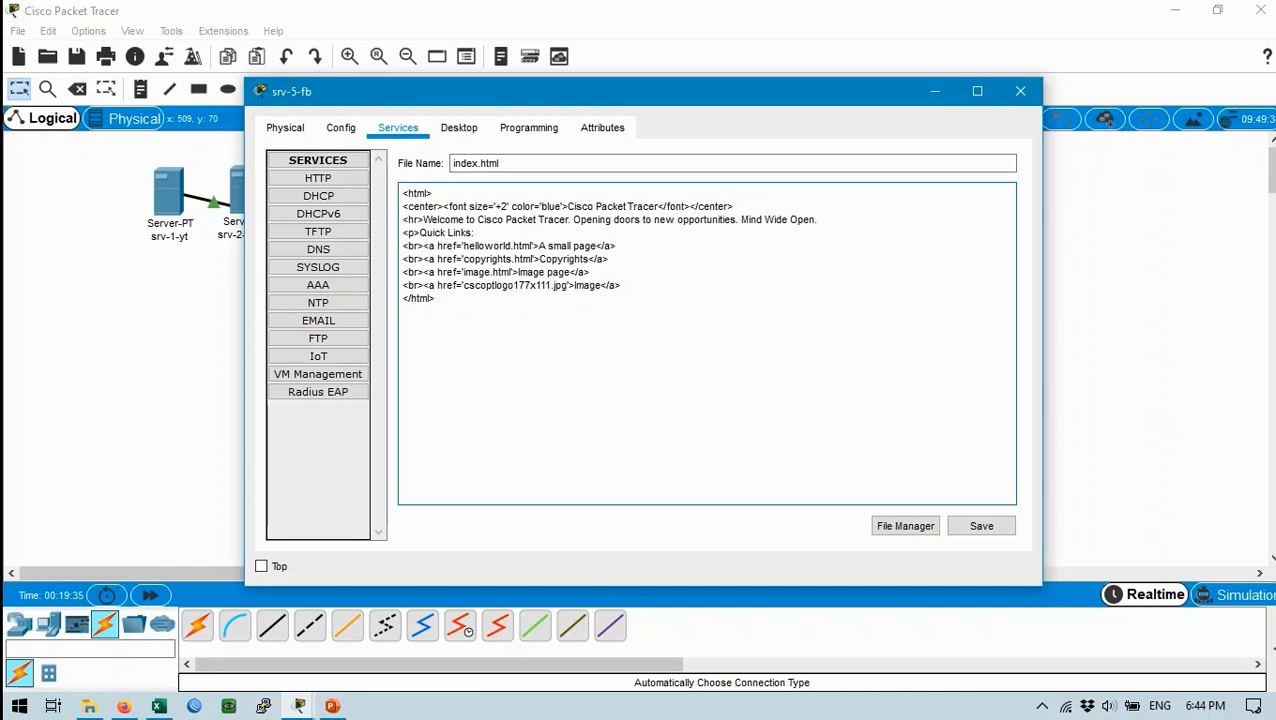
Step: Delete the welcome line and Quick Links block from srv-5-fb's index.html and replace "Cisco Packet Trace" in the heading with FACEBOOK
drag(620, 285, 733, 206)
key(BackSpace)
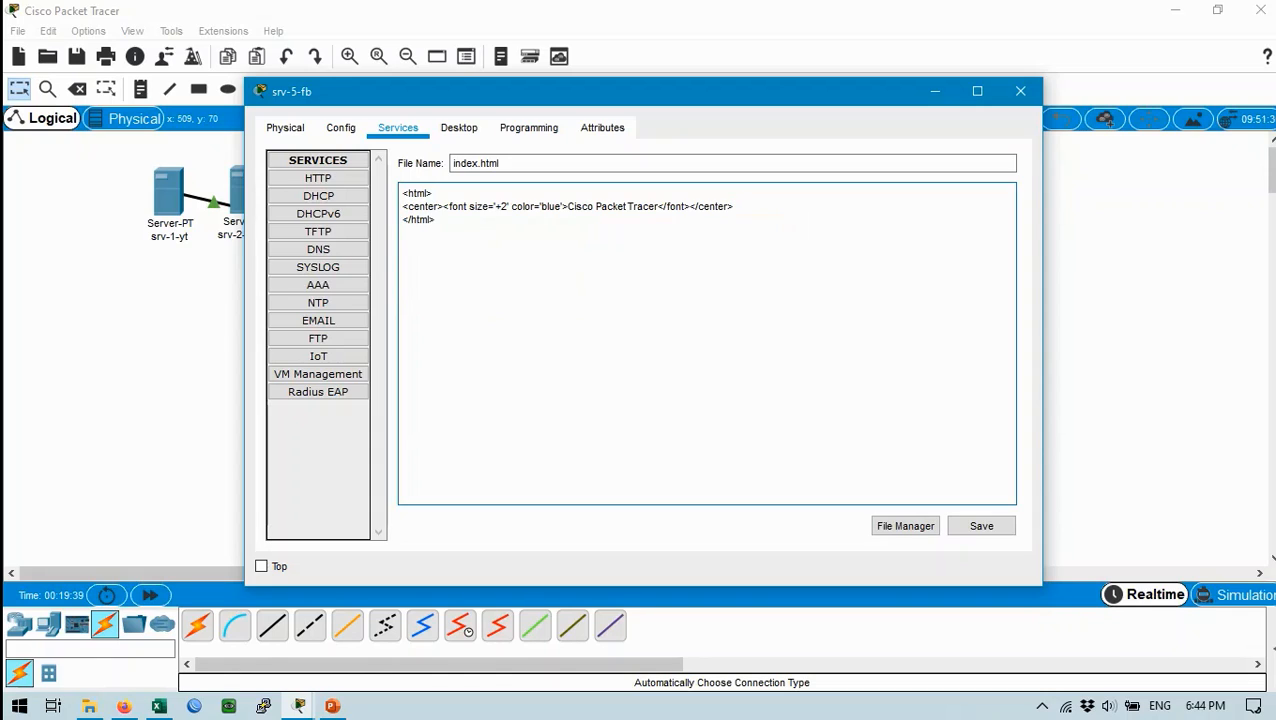
drag(655, 206, 567, 206)
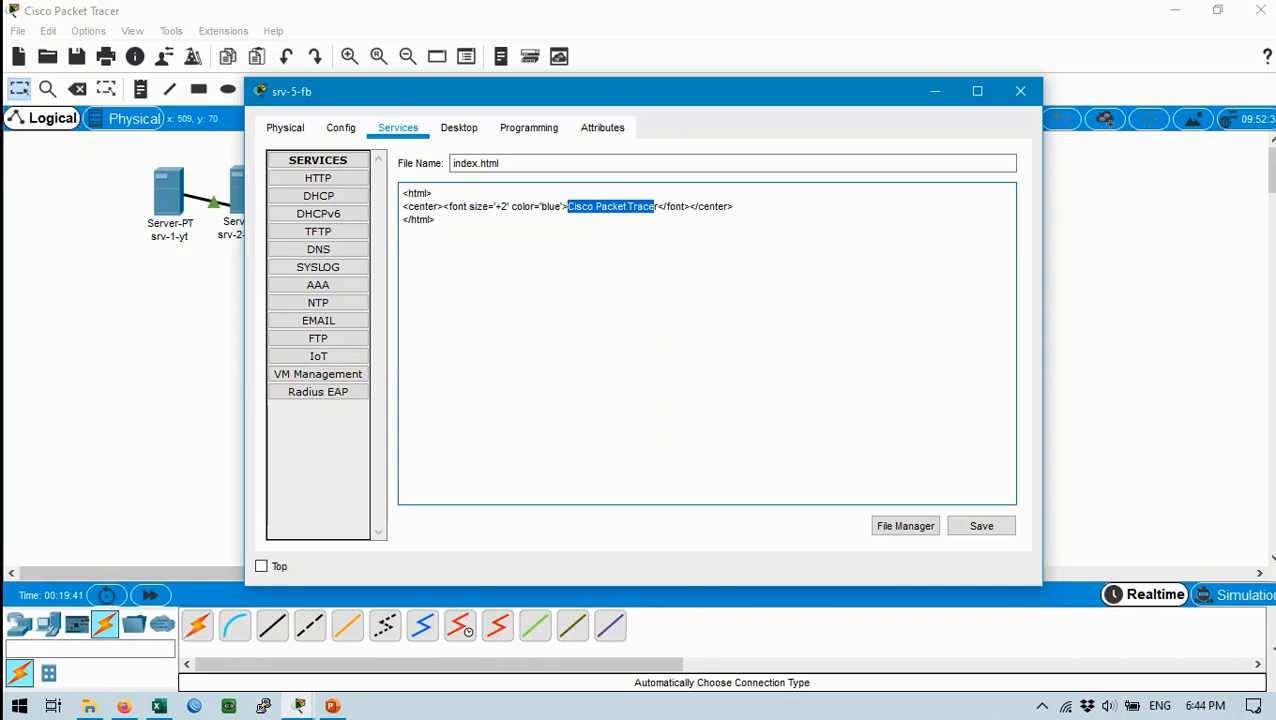
text(FACEBOOK)
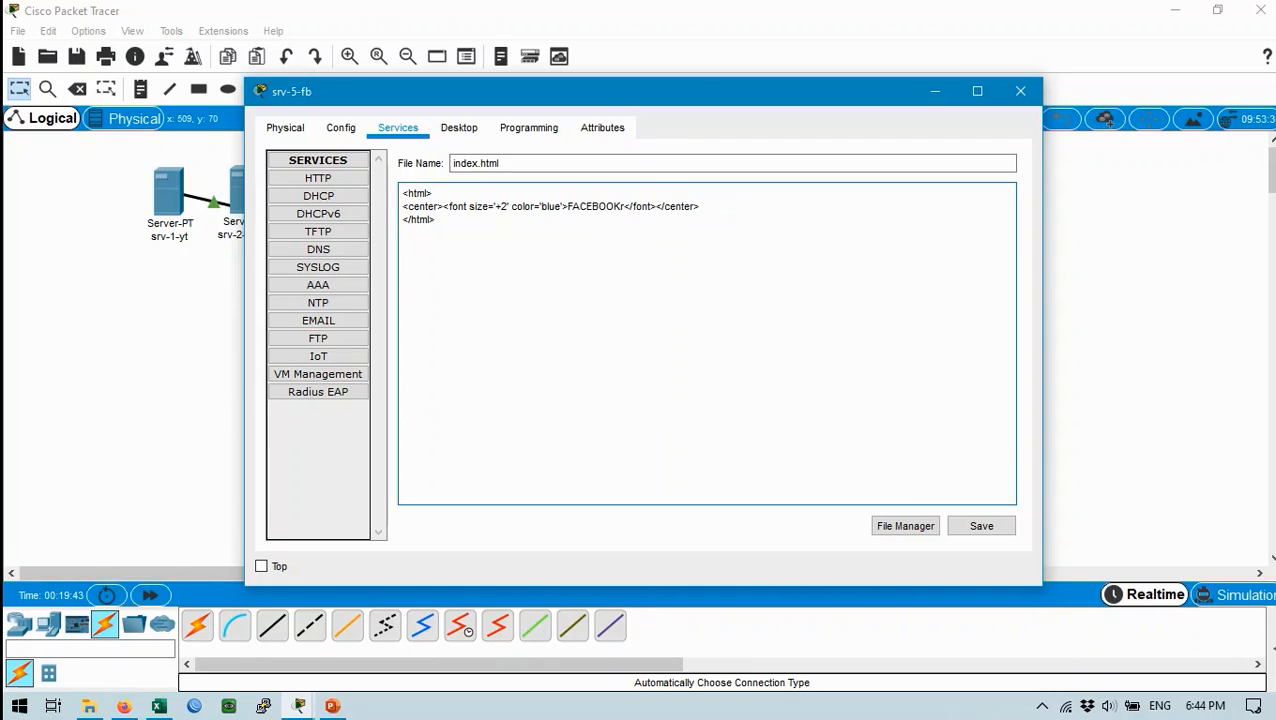
Step: Save srv-5-fb's index.html over the existing file and set the server's static IPv4 DNS server to 192.168.1.7
click(981, 526)
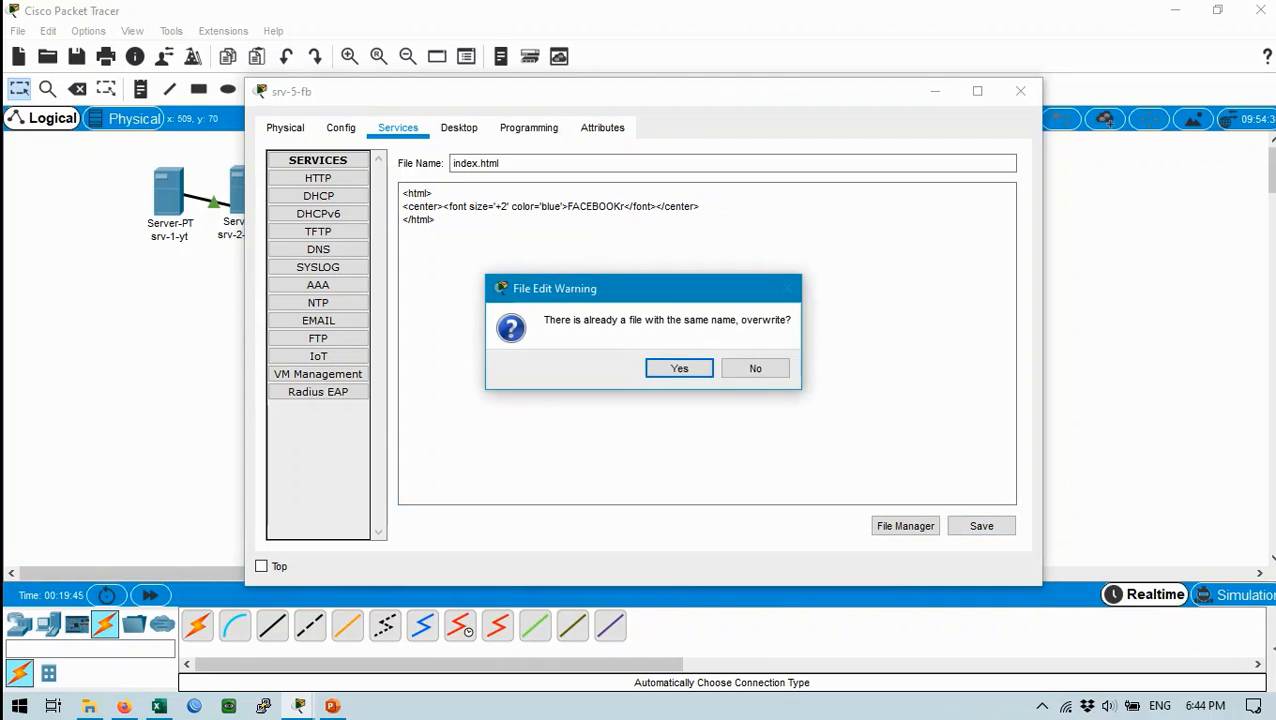
click(680, 366)
click(285, 128)
click(341, 128)
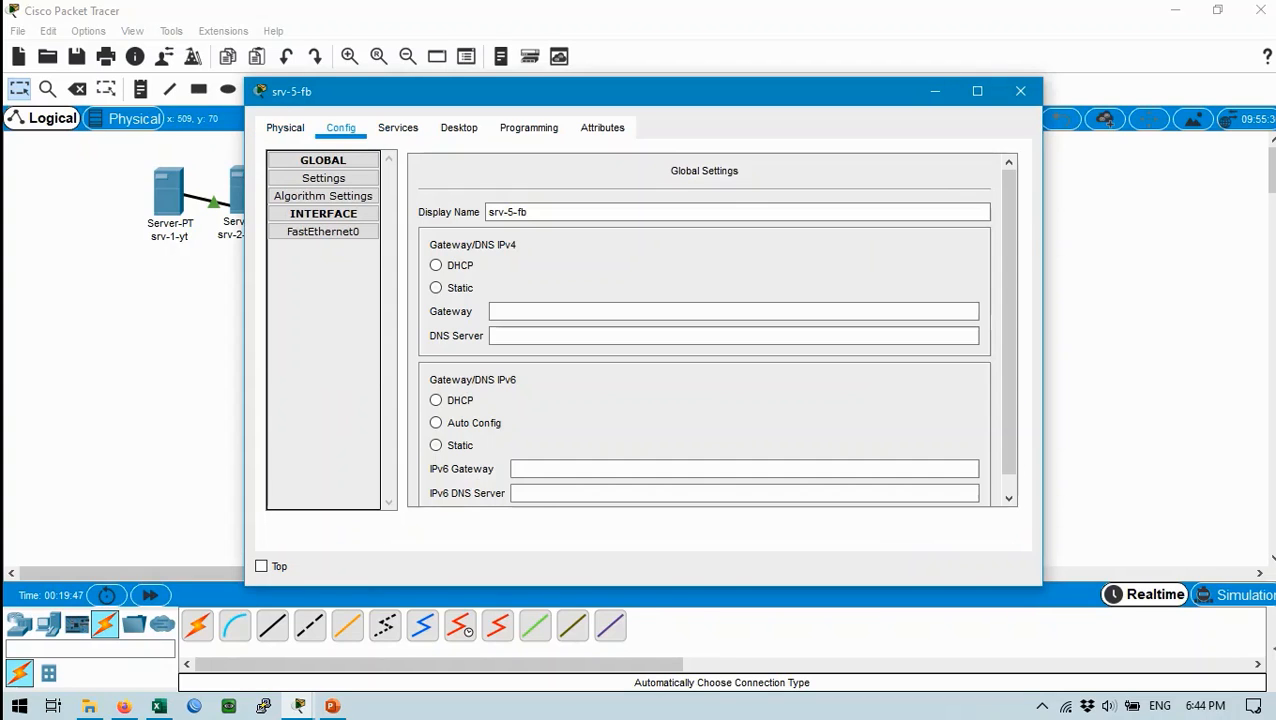
click(640, 336)
text(192.168.1.7)
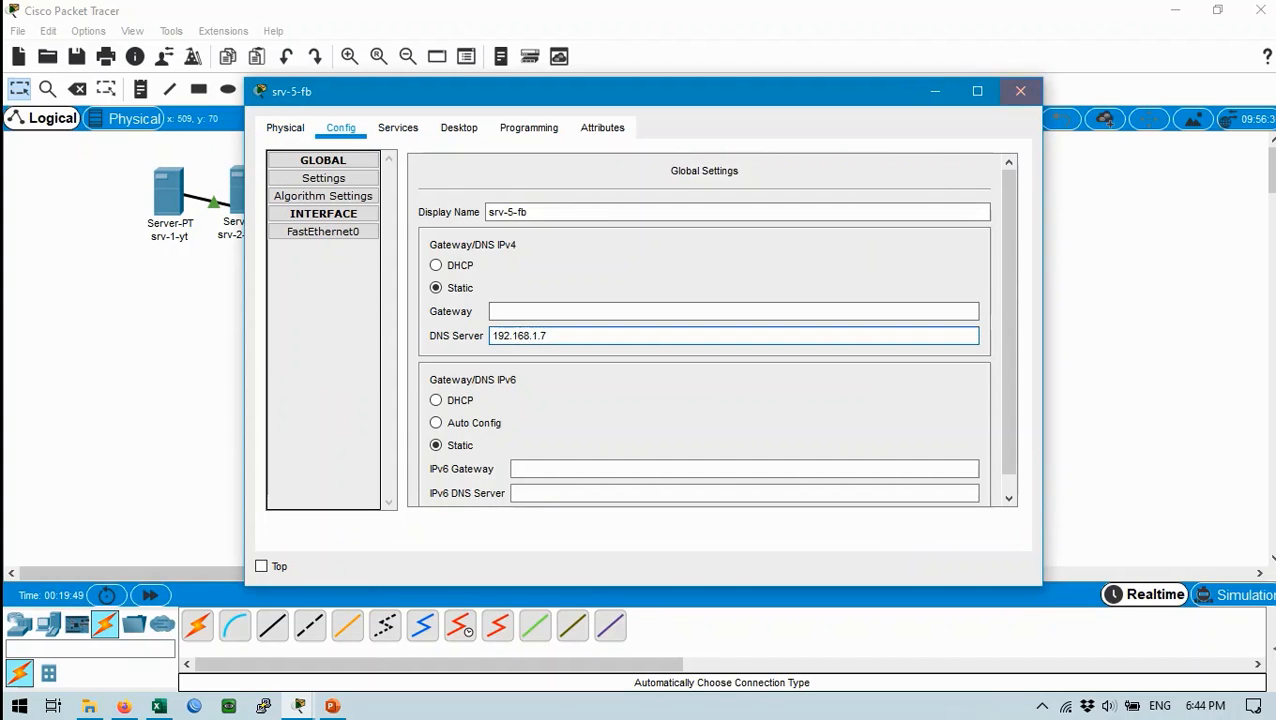
click(1020, 91)
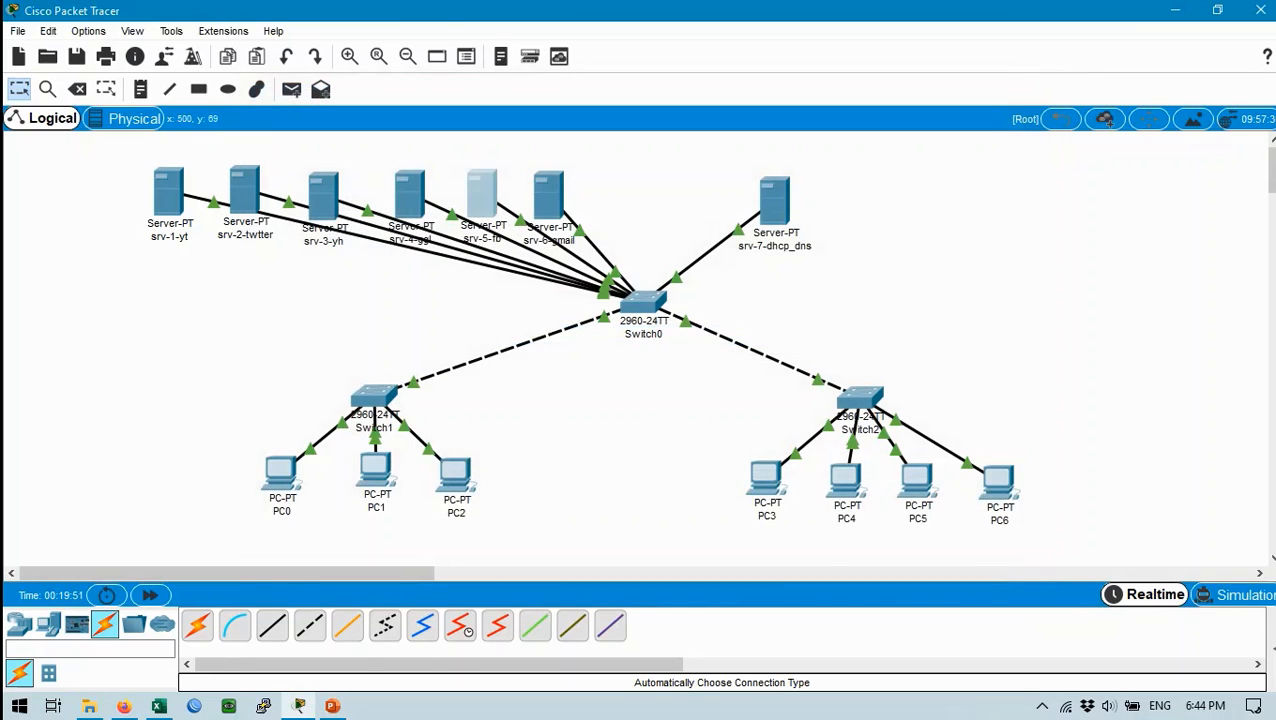
Step: Open index.html in the HTTP service of srv-6-gmail and delete its welcome line and Quick Links block
click(481, 194)
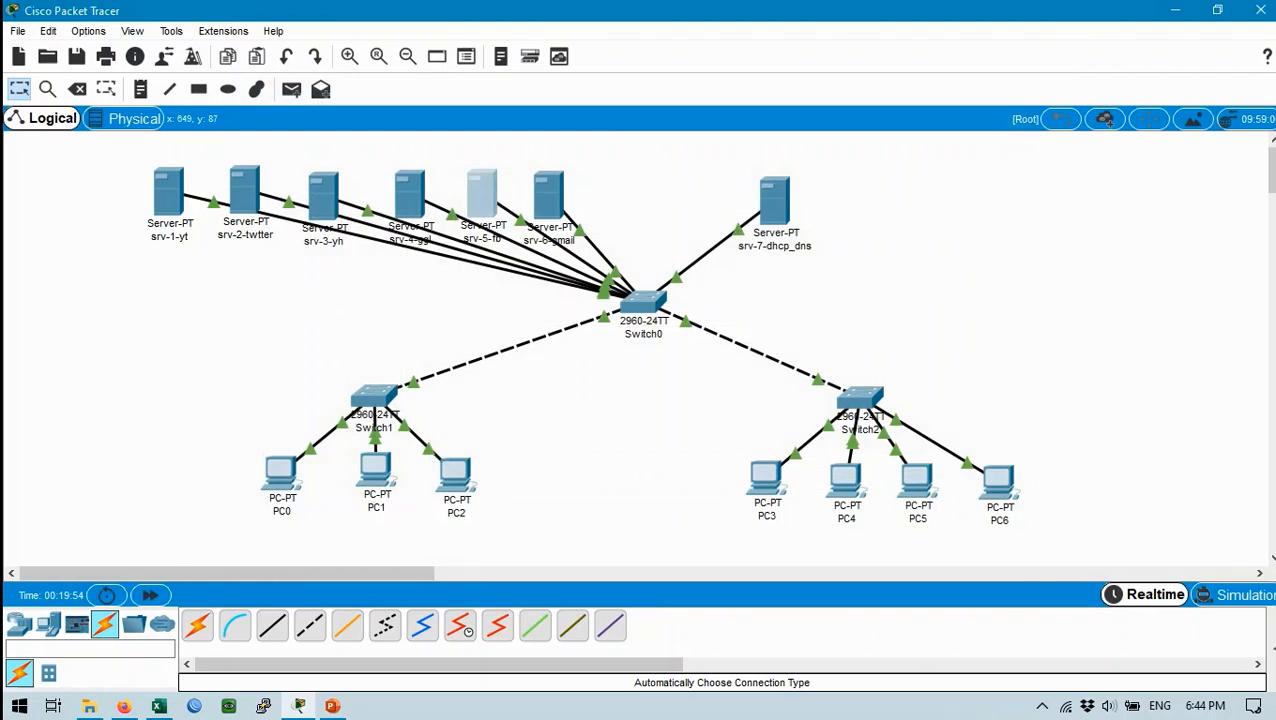
click(547, 203)
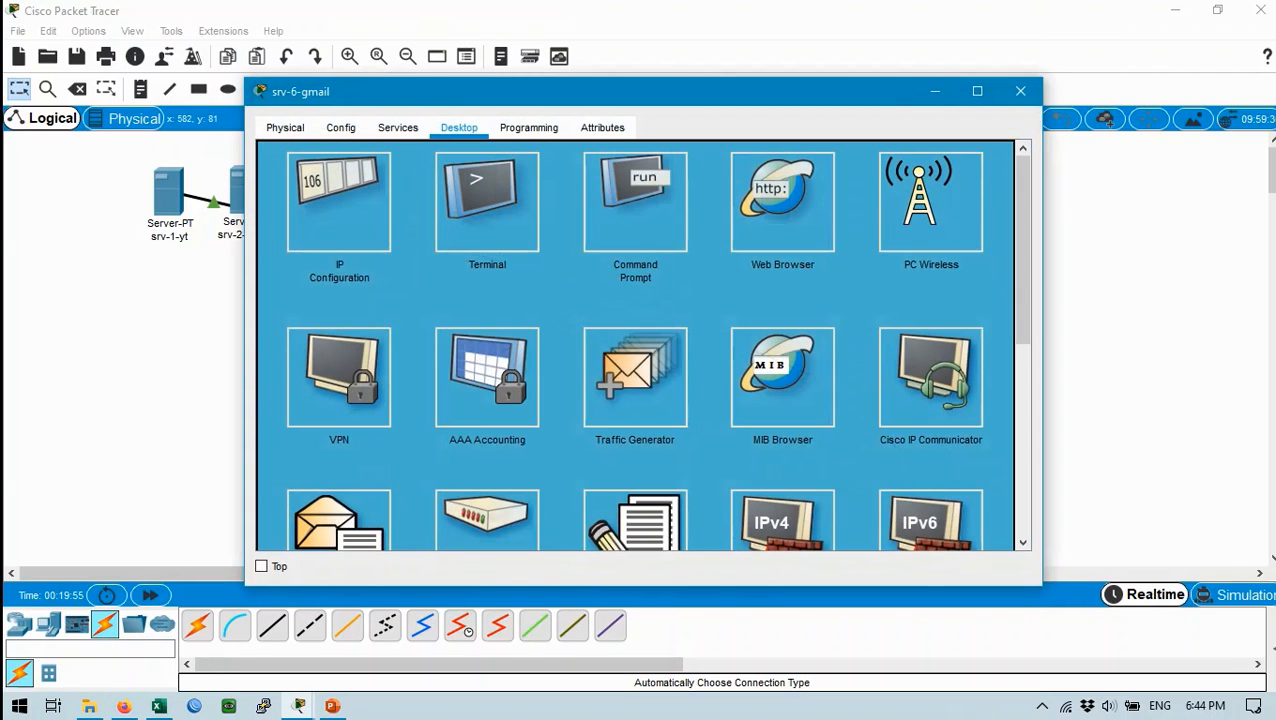
click(398, 127)
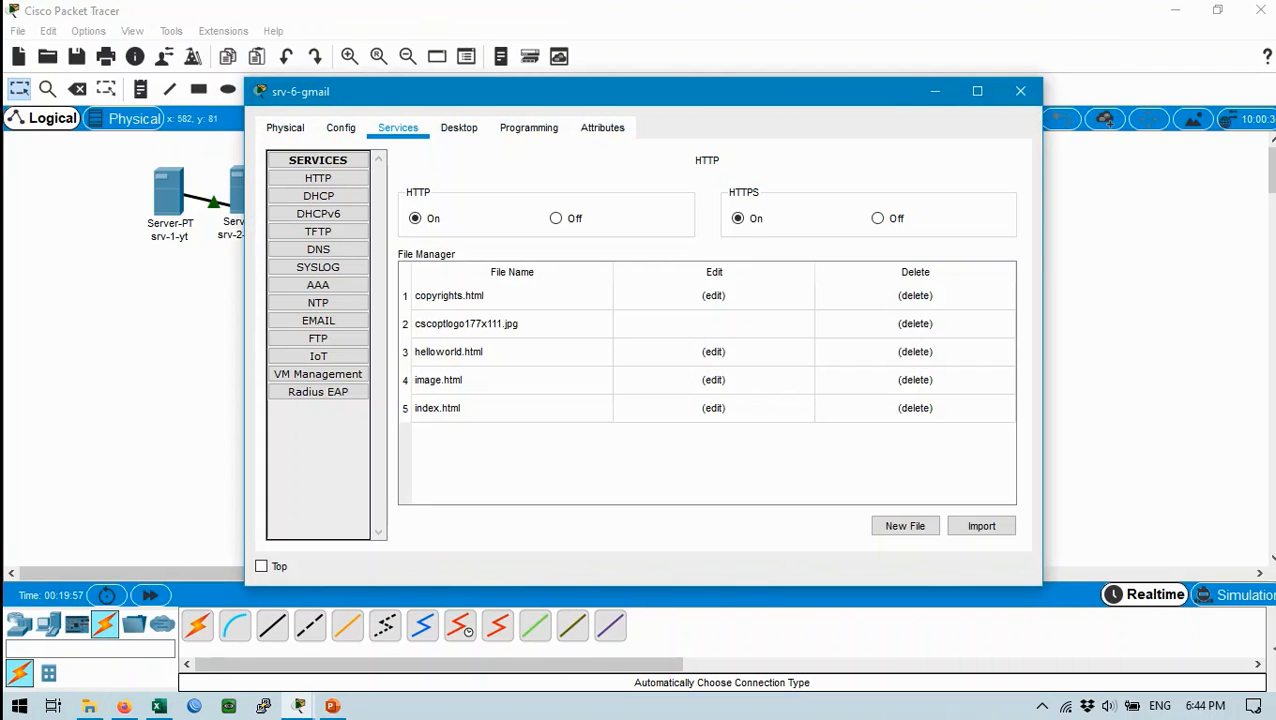
click(713, 408)
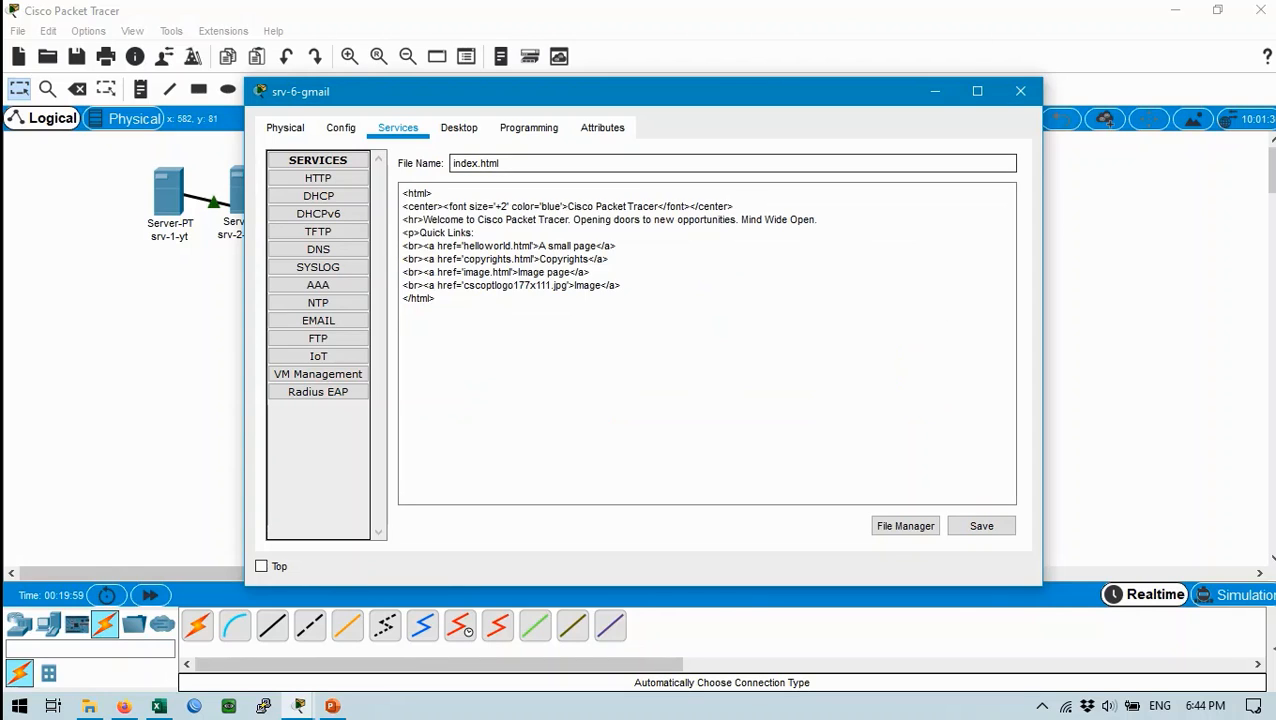
drag(622, 286, 736, 207)
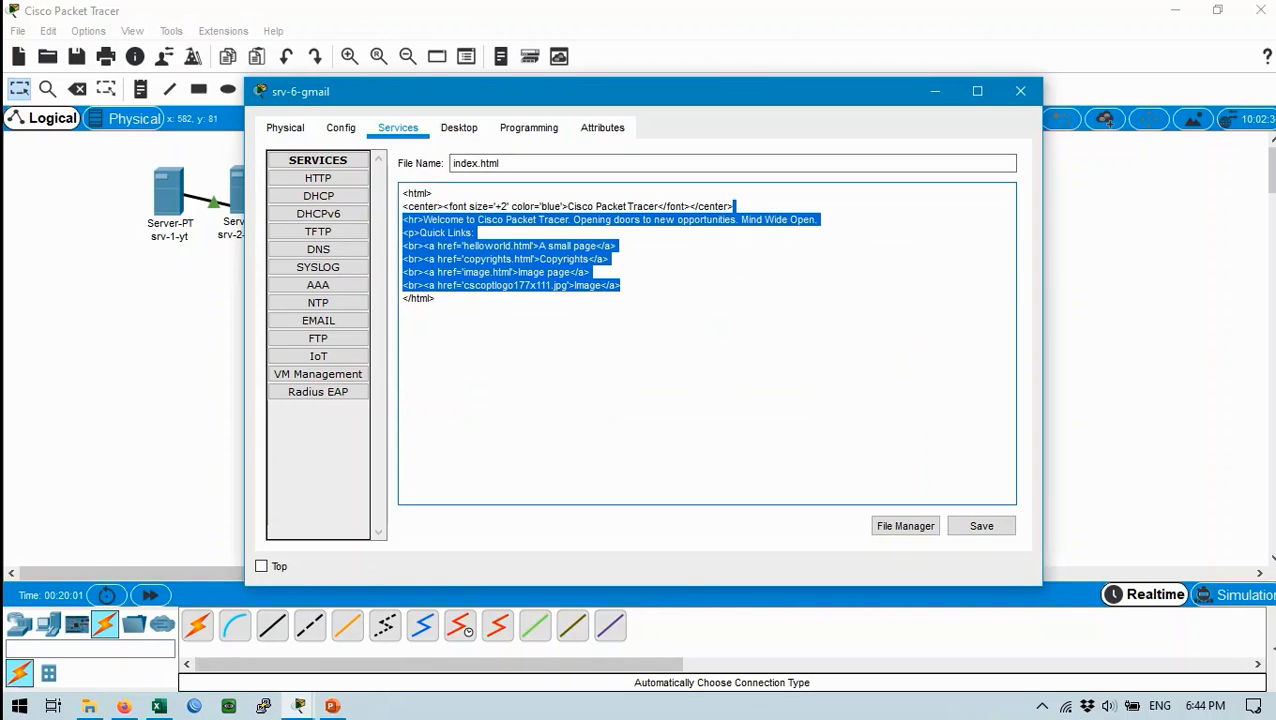
key(BackSpace)
Step: Replace the heading text in srv-6-gmail's index.html with GMAIL and save it over the existing file
drag(657, 206, 567, 206)
text(GEMAIL)
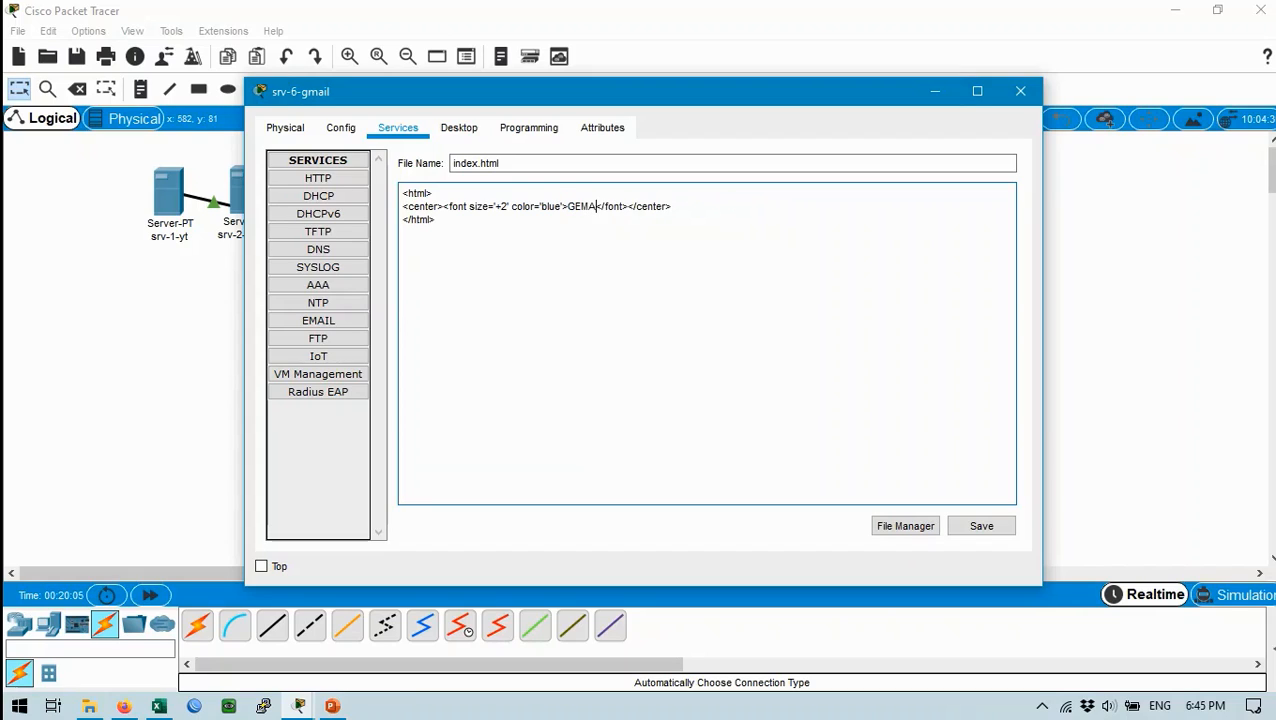
key(BackSpace)
key(BackSpace)
key(BackSpace)
key(BackSpace)
key(BackSpace)
text(MAIL)
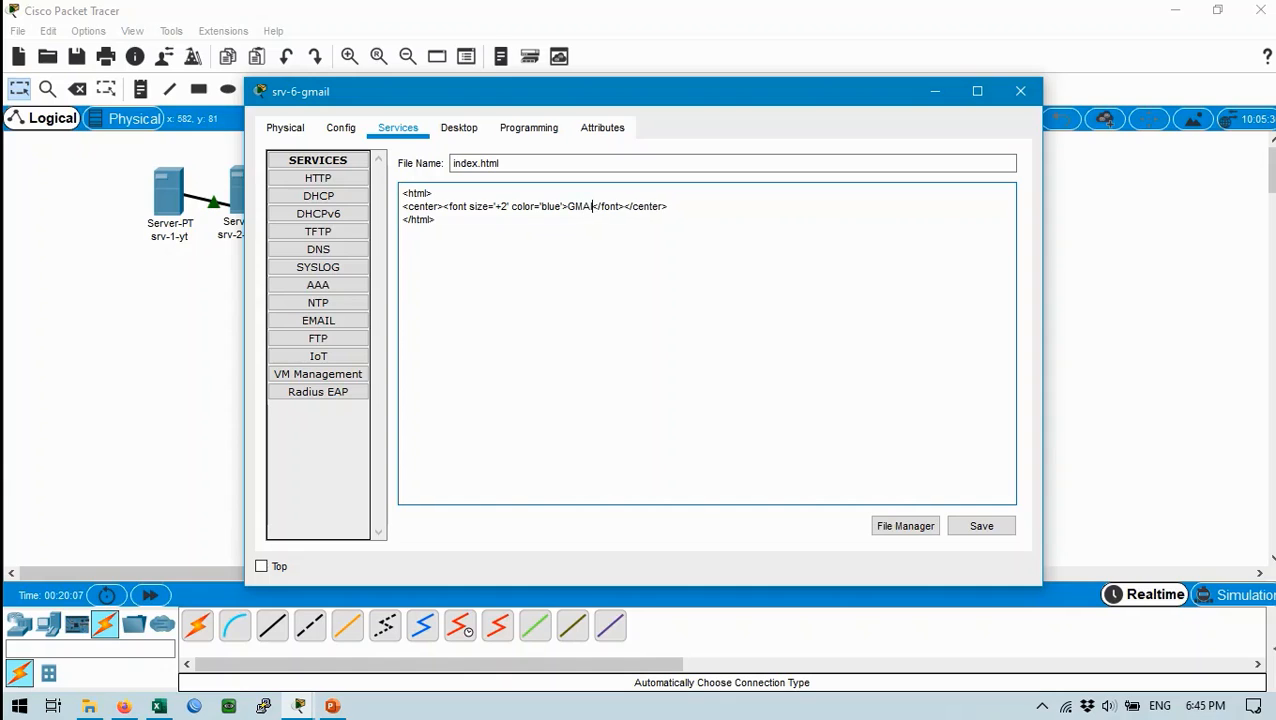
click(981, 525)
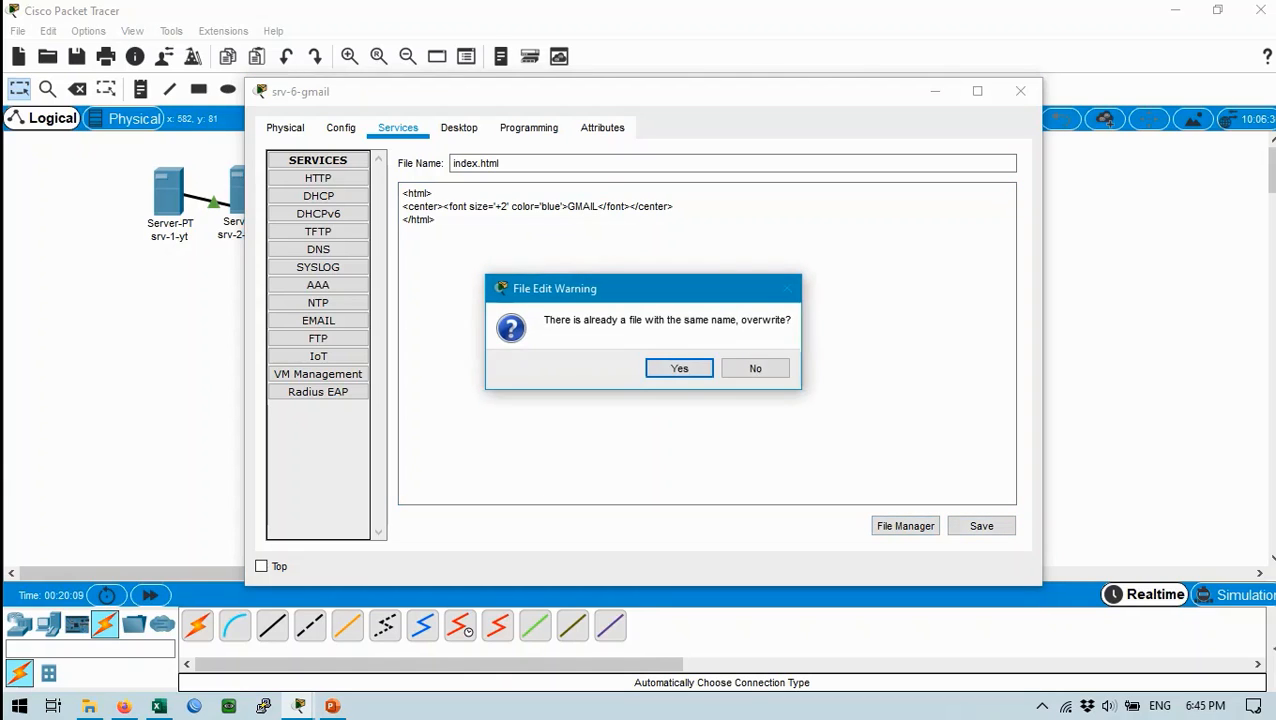
click(675, 367)
Step: Set srv-6-gmail's static IPv4 DNS server to 192.168.1.7 and close the server window
click(340, 127)
click(733, 335)
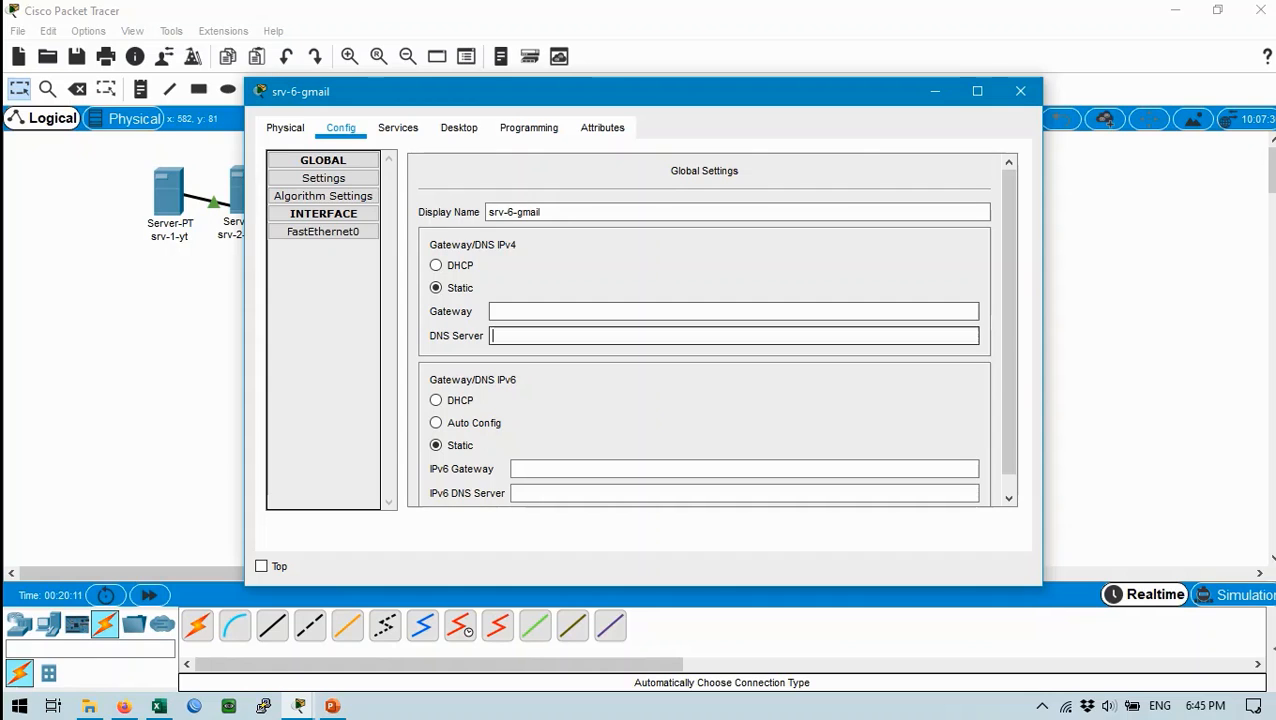
text(192.168.1.7)
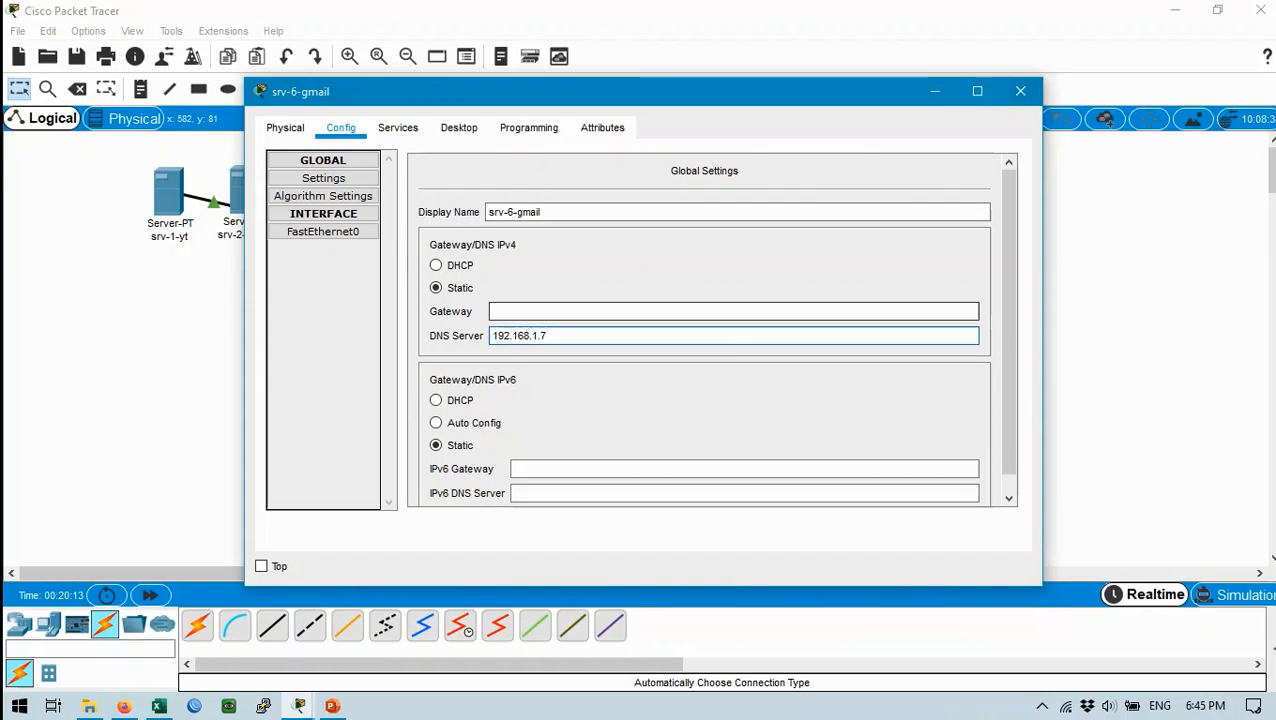
click(733, 311)
click(1020, 91)
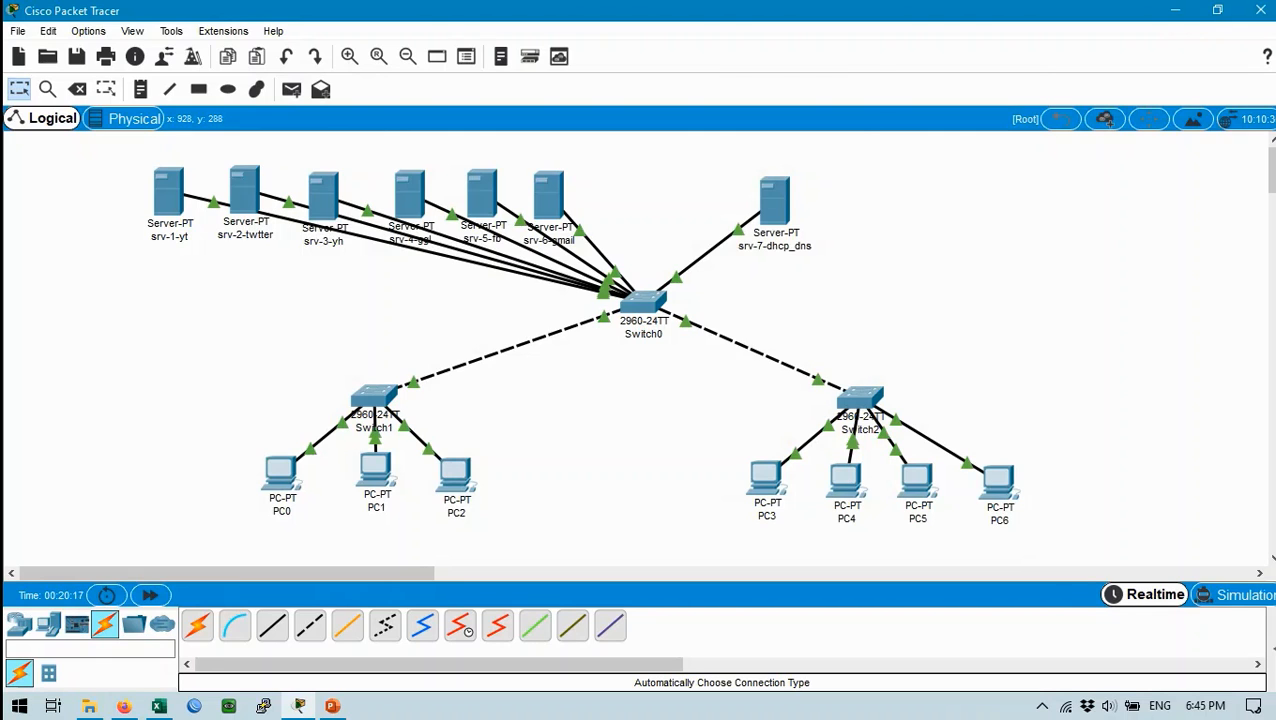
mouse_move(870, 400)
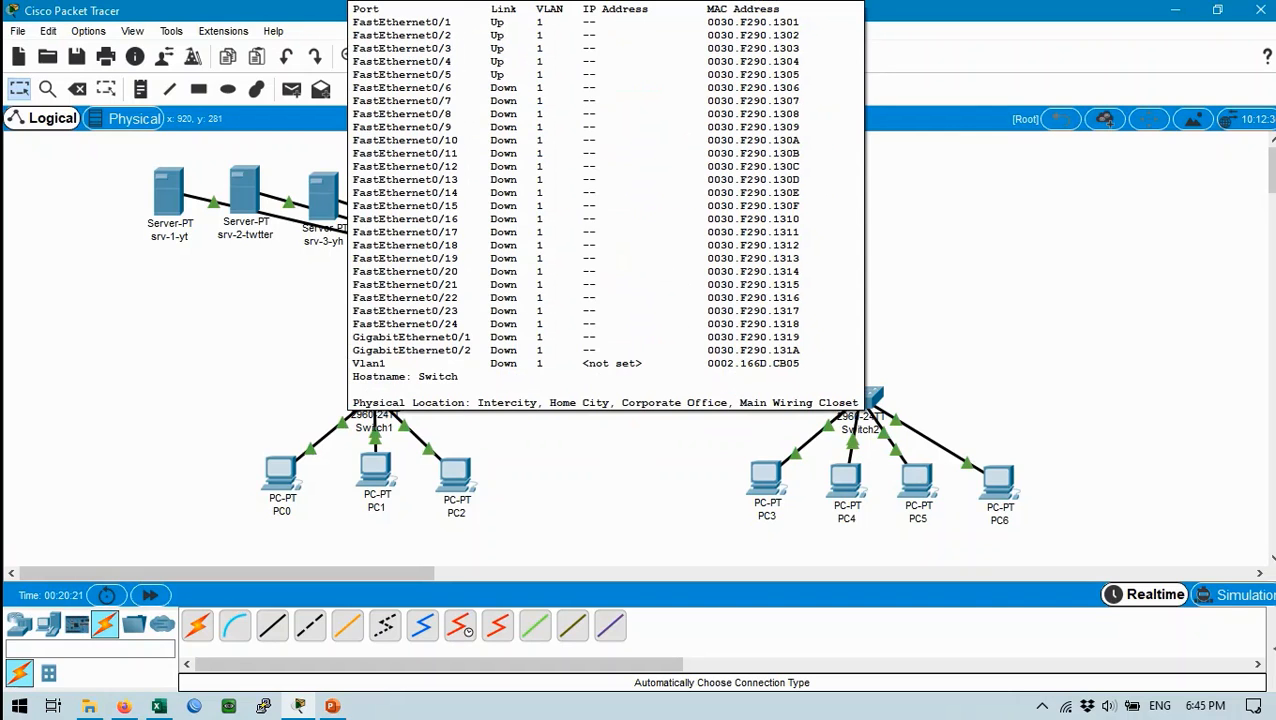
click(860, 398)
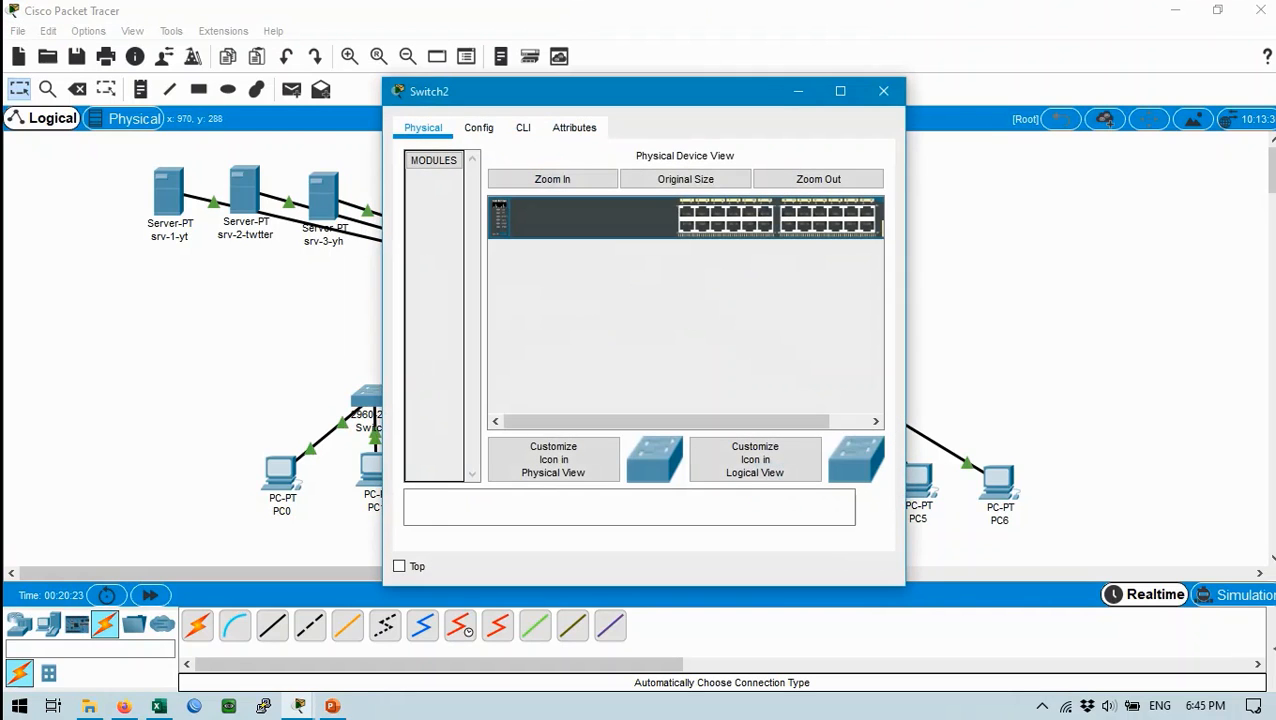
click(883, 91)
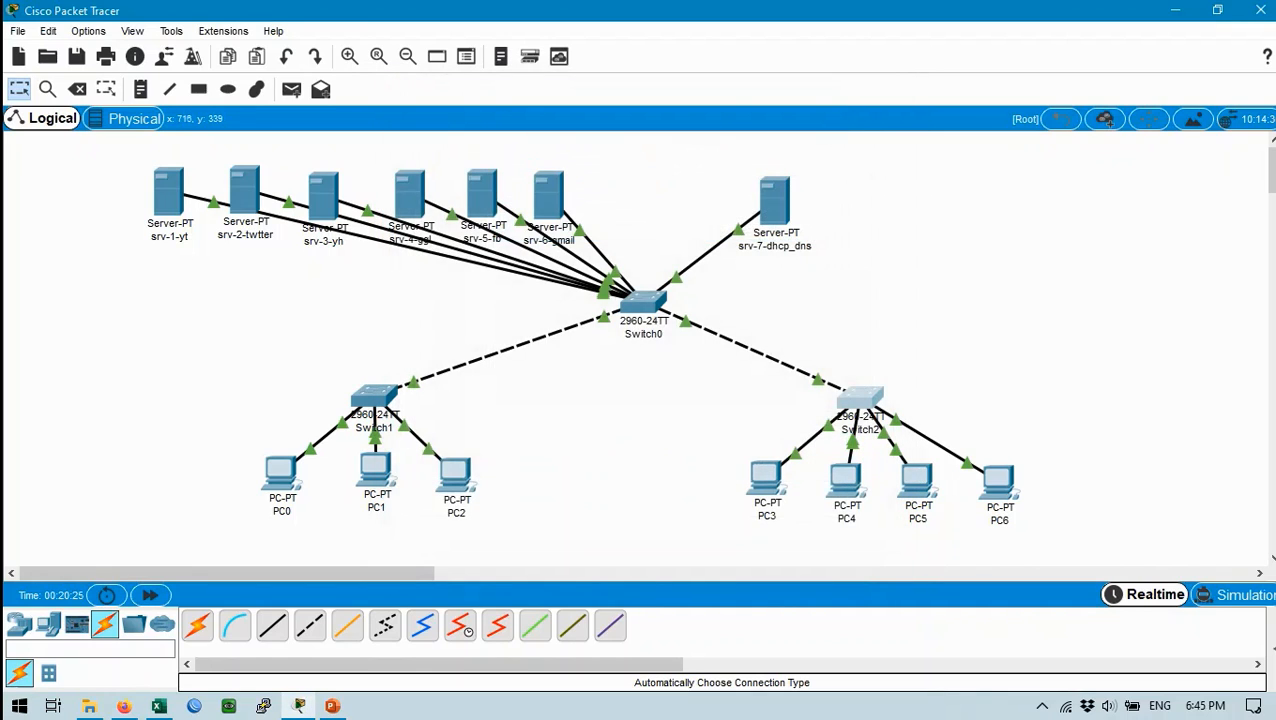
drag(665, 440, 1083, 533)
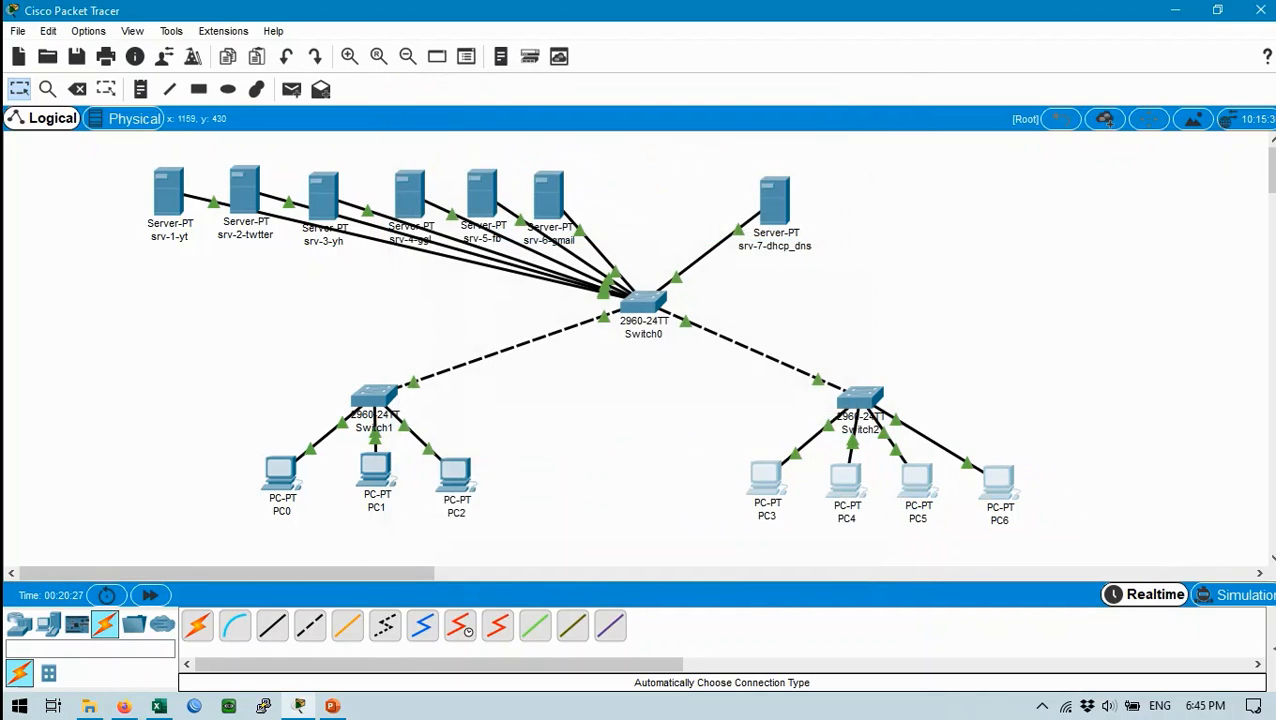
click(1115, 503)
Step: Set PC3's IPv4 configuration to obtain its address through DHCP
click(766, 478)
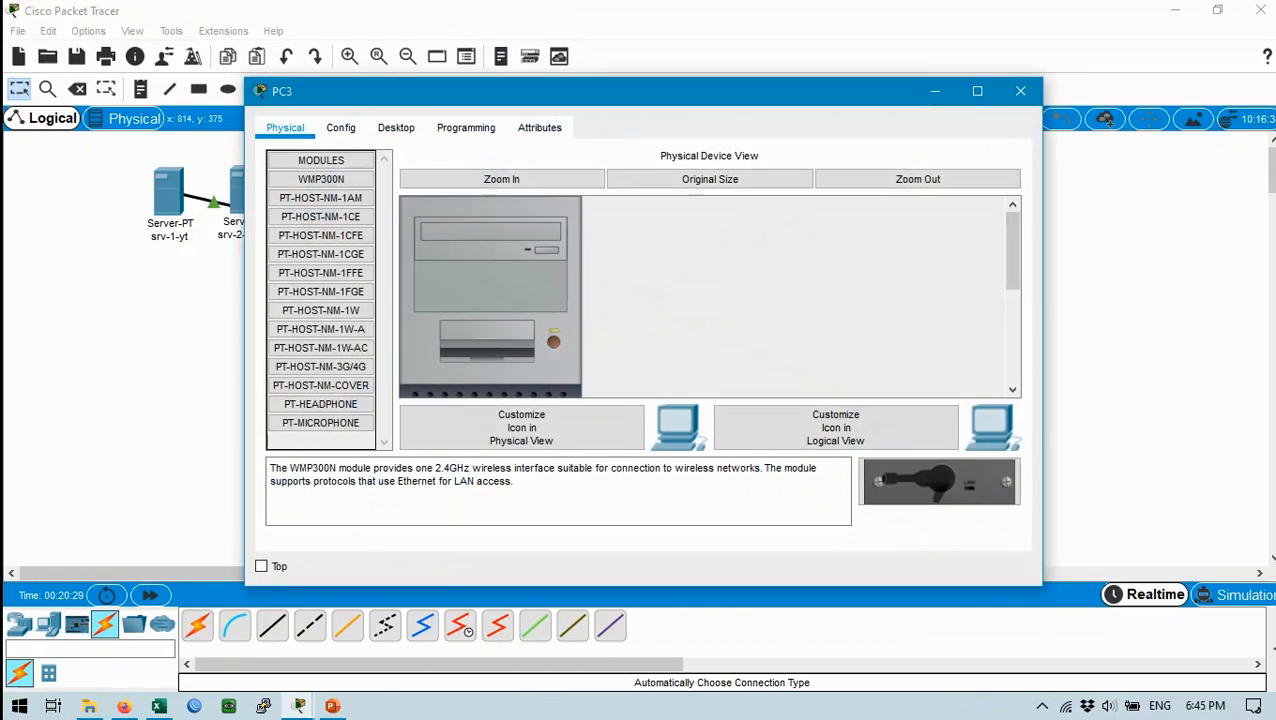
click(340, 127)
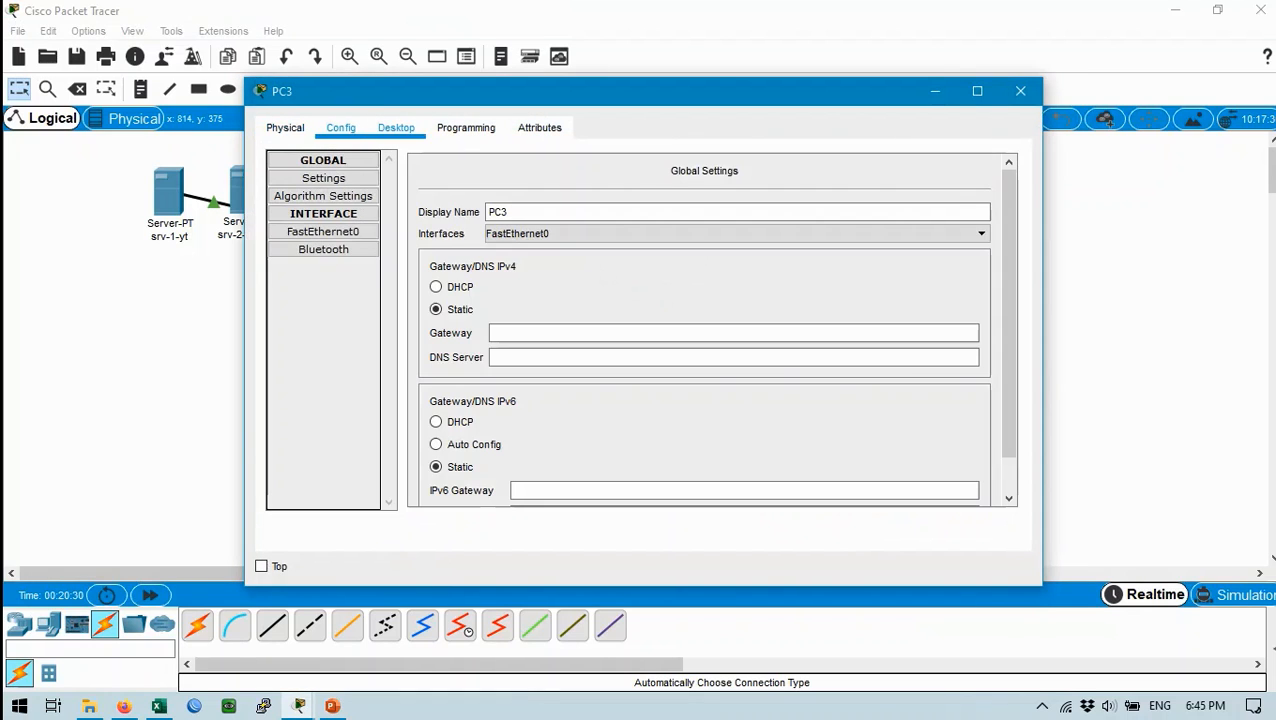
click(396, 127)
click(339, 203)
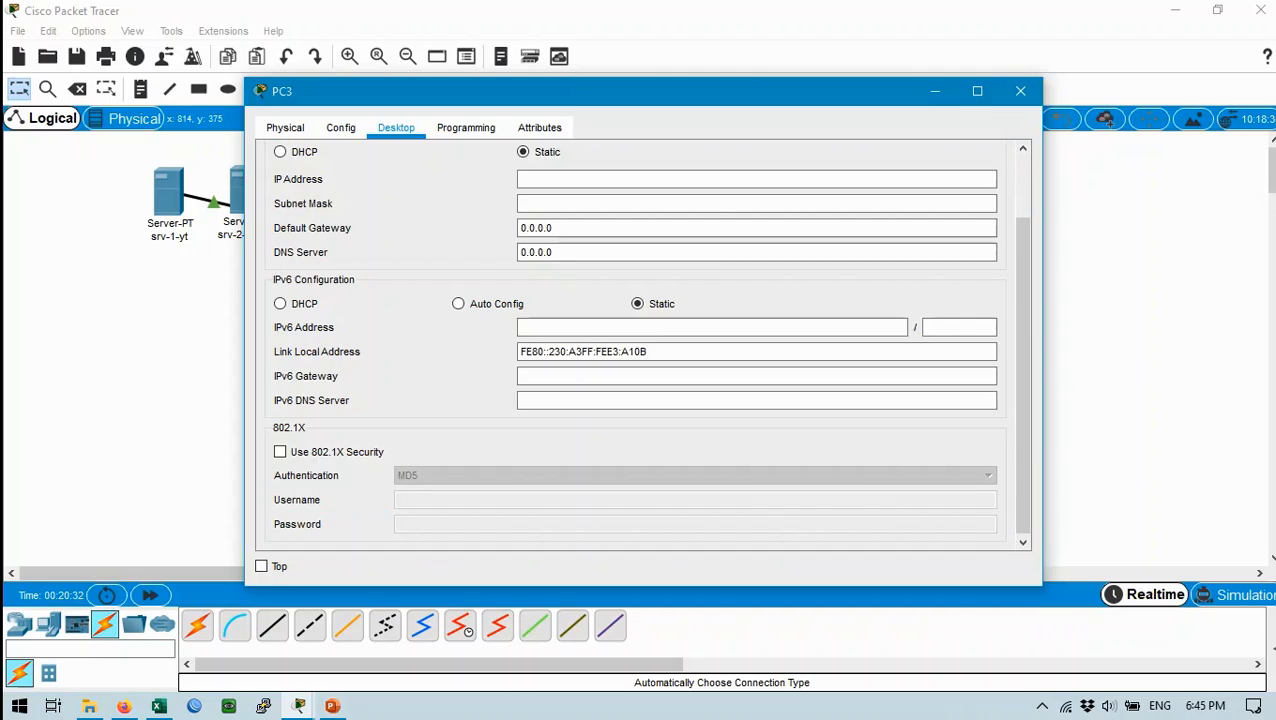
click(280, 152)
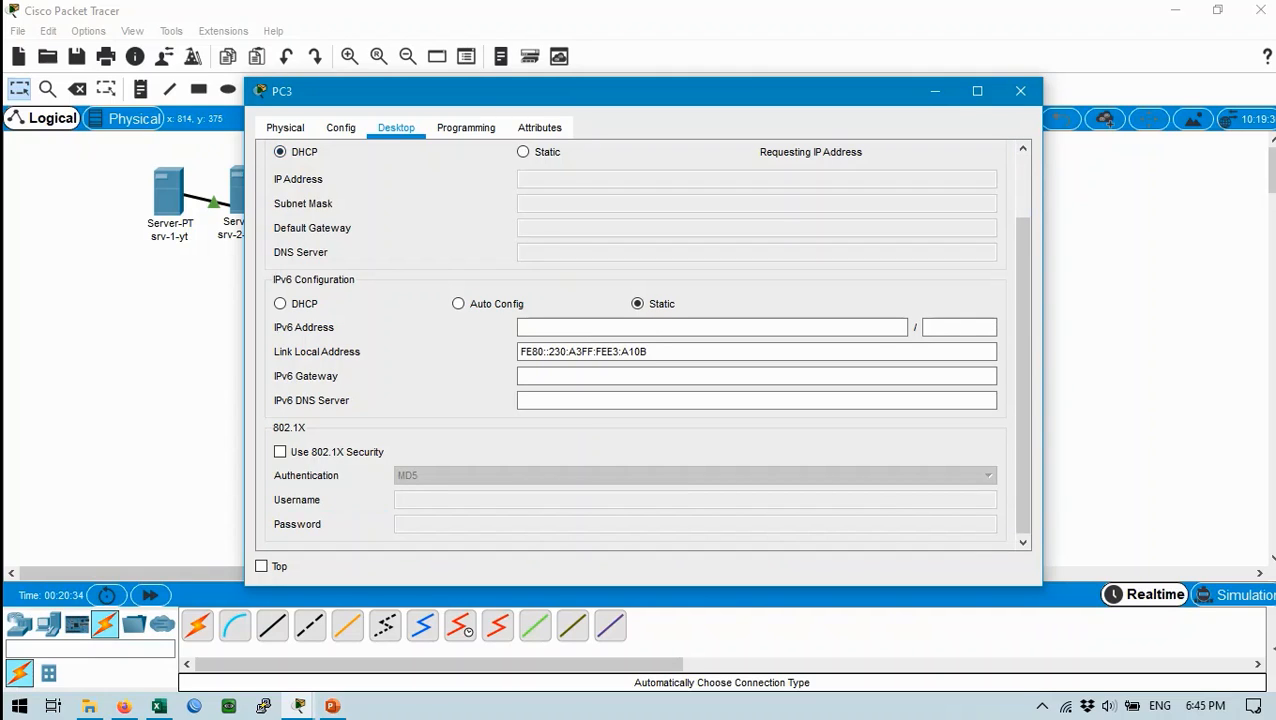
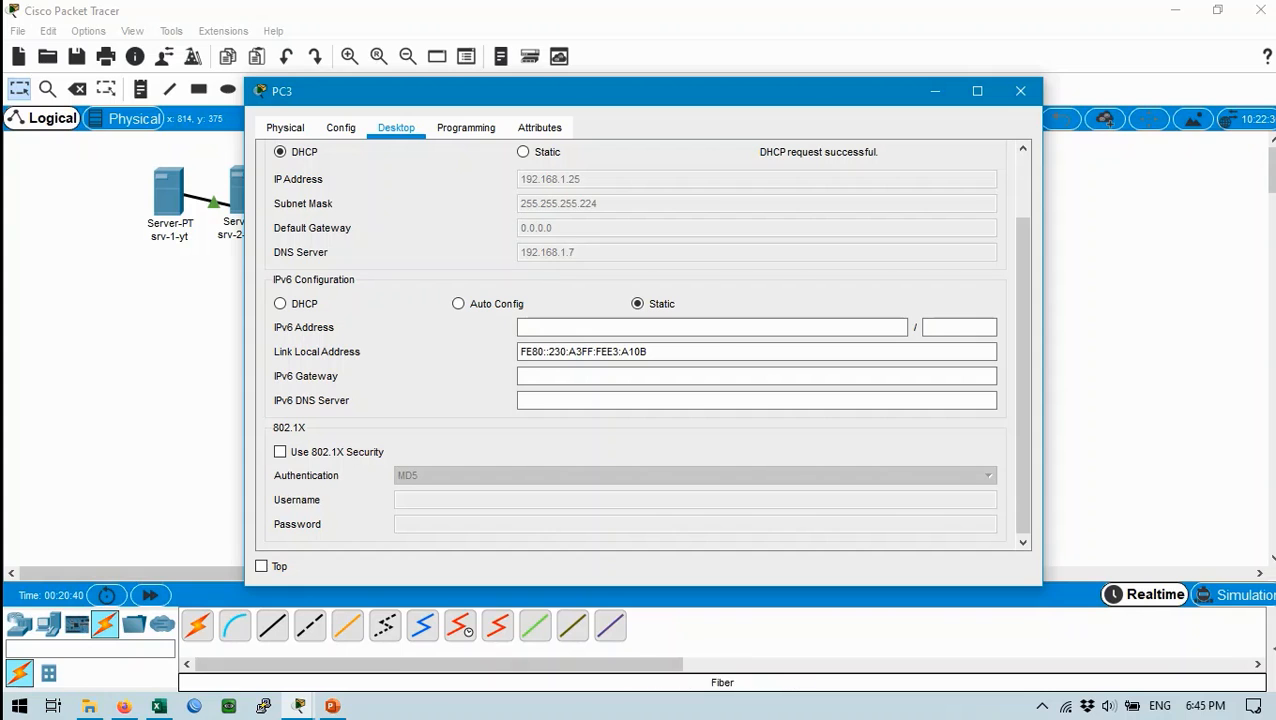
Step: Switch to Excel to check PC3's address against the DHCP range in cisco.xlsx, then return to Packet Tracer and close PC3's window
click(158, 706)
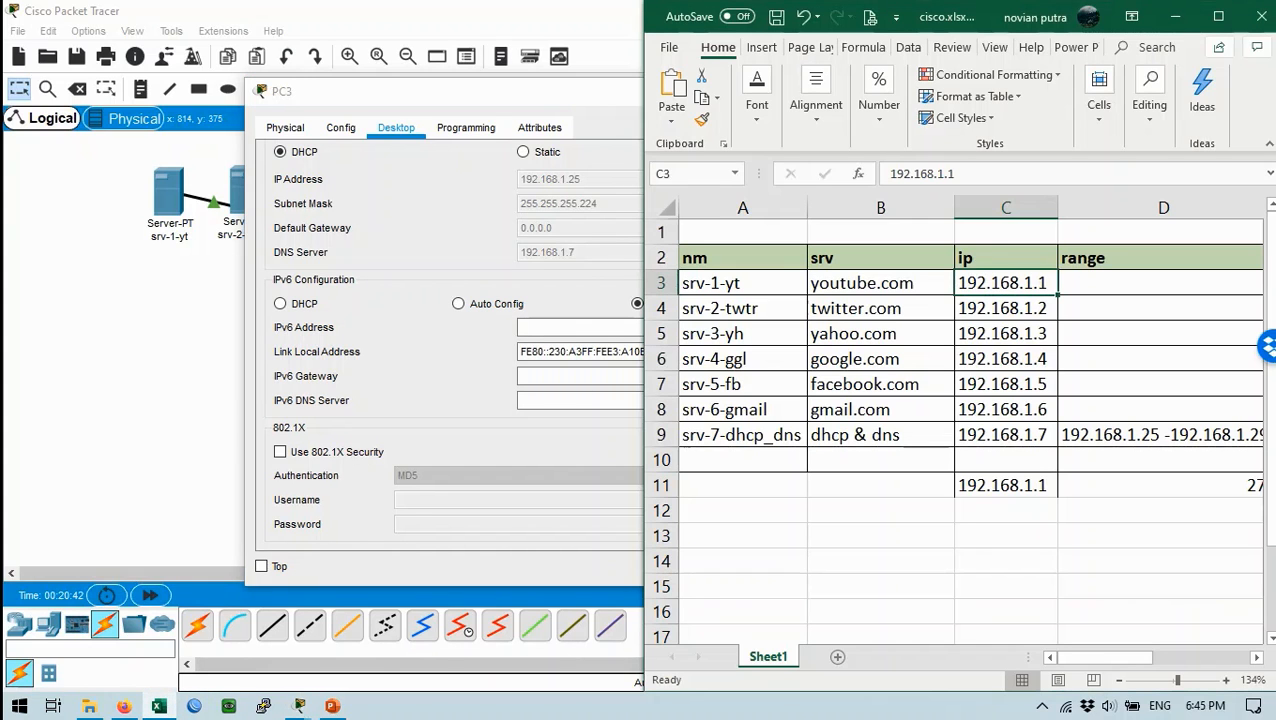
scroll(960, 420, right, 2)
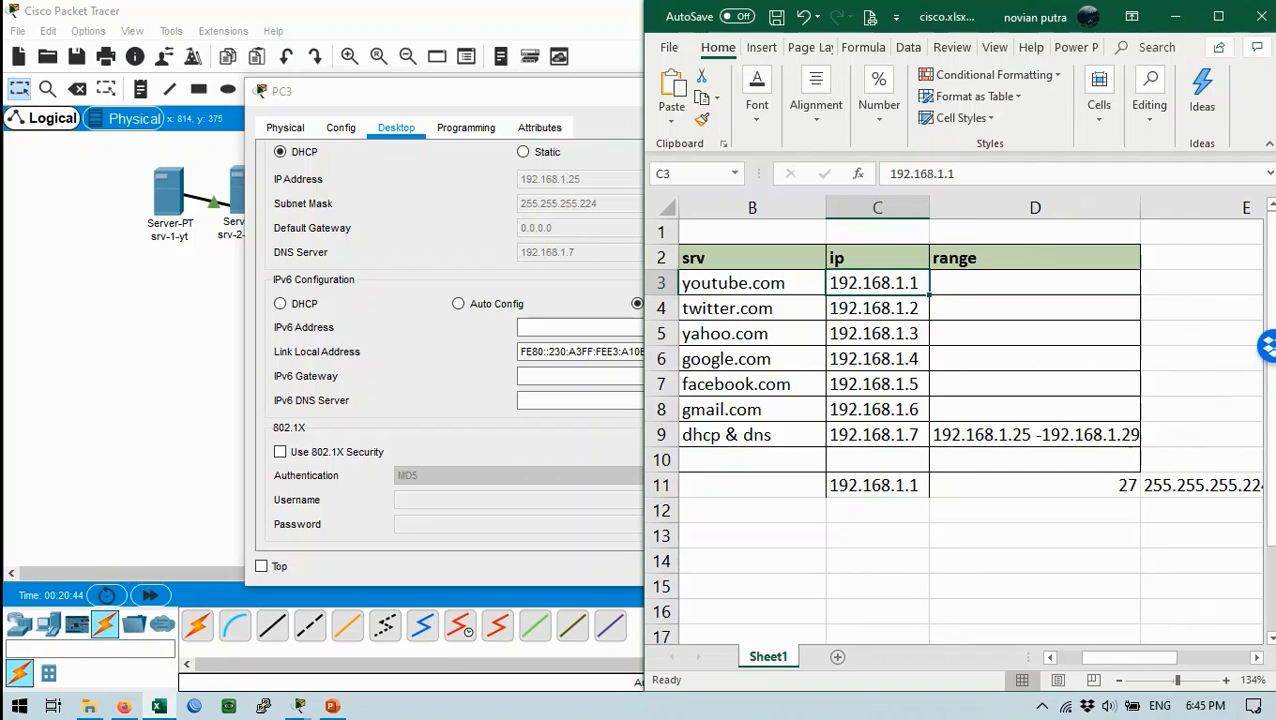
click(1175, 16)
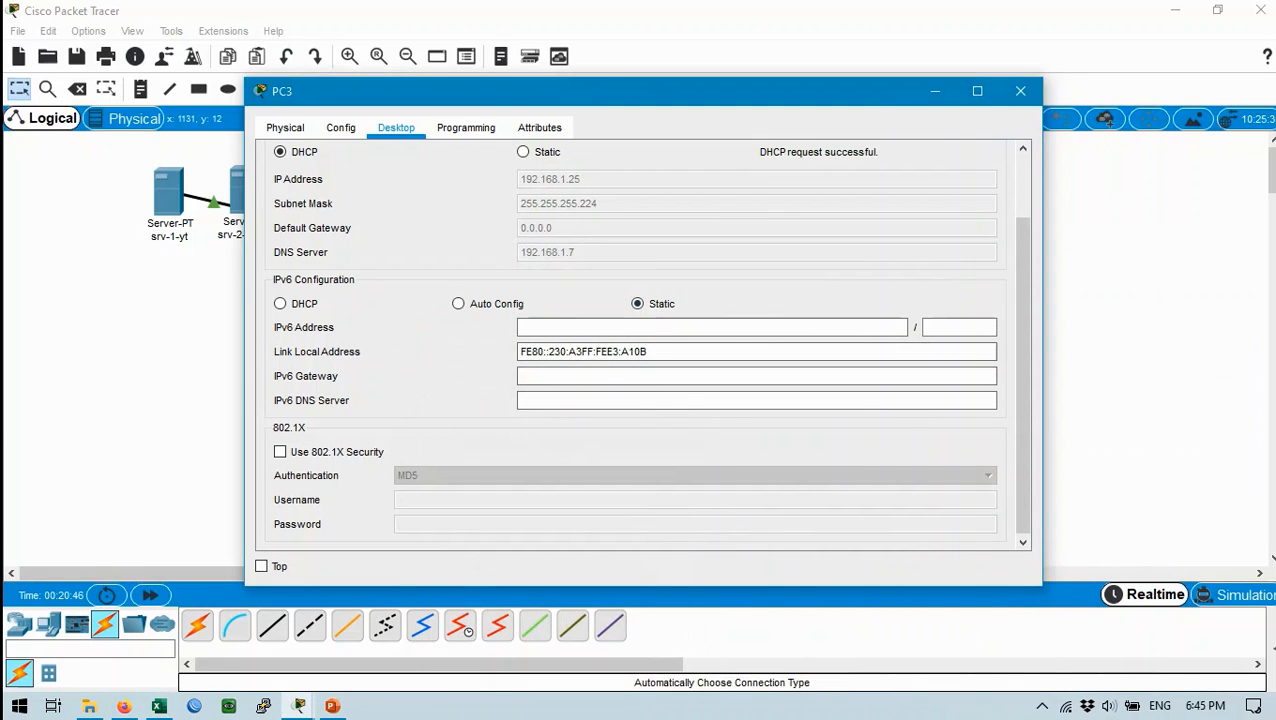
click(1020, 91)
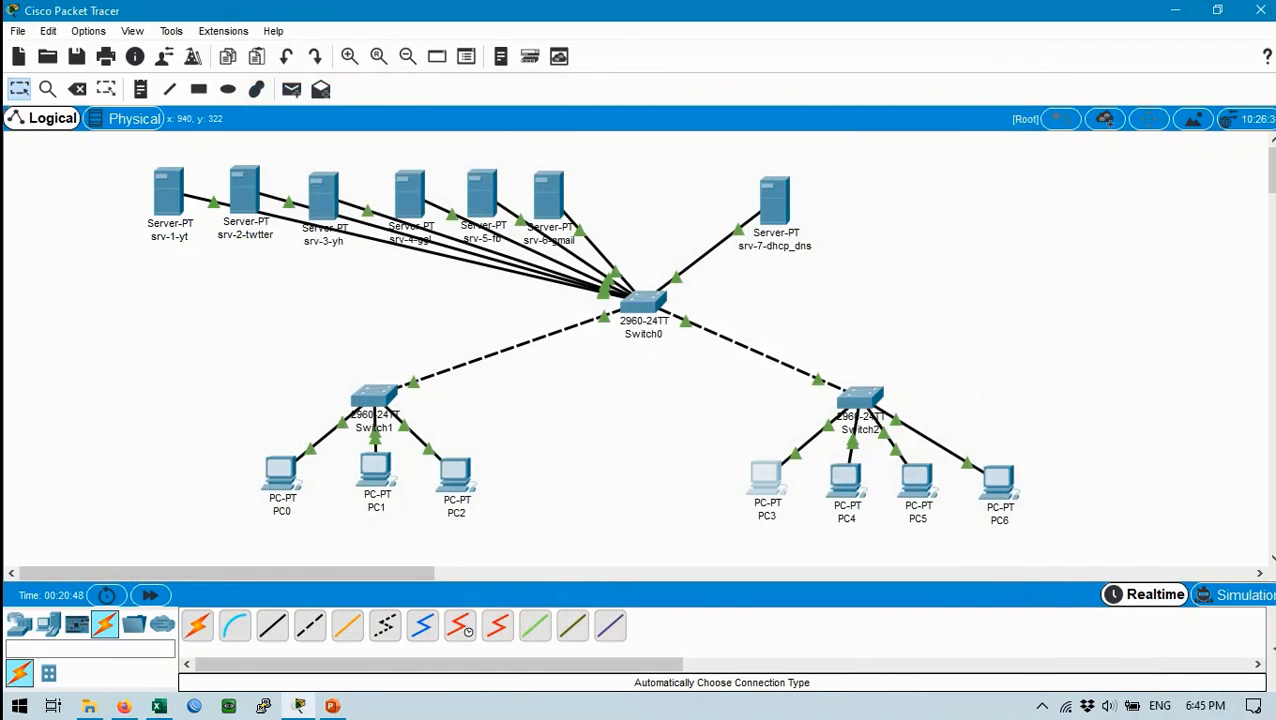
Step: Set PC4's IPv4 configuration to DHCP and close its window
click(846, 482)
click(340, 127)
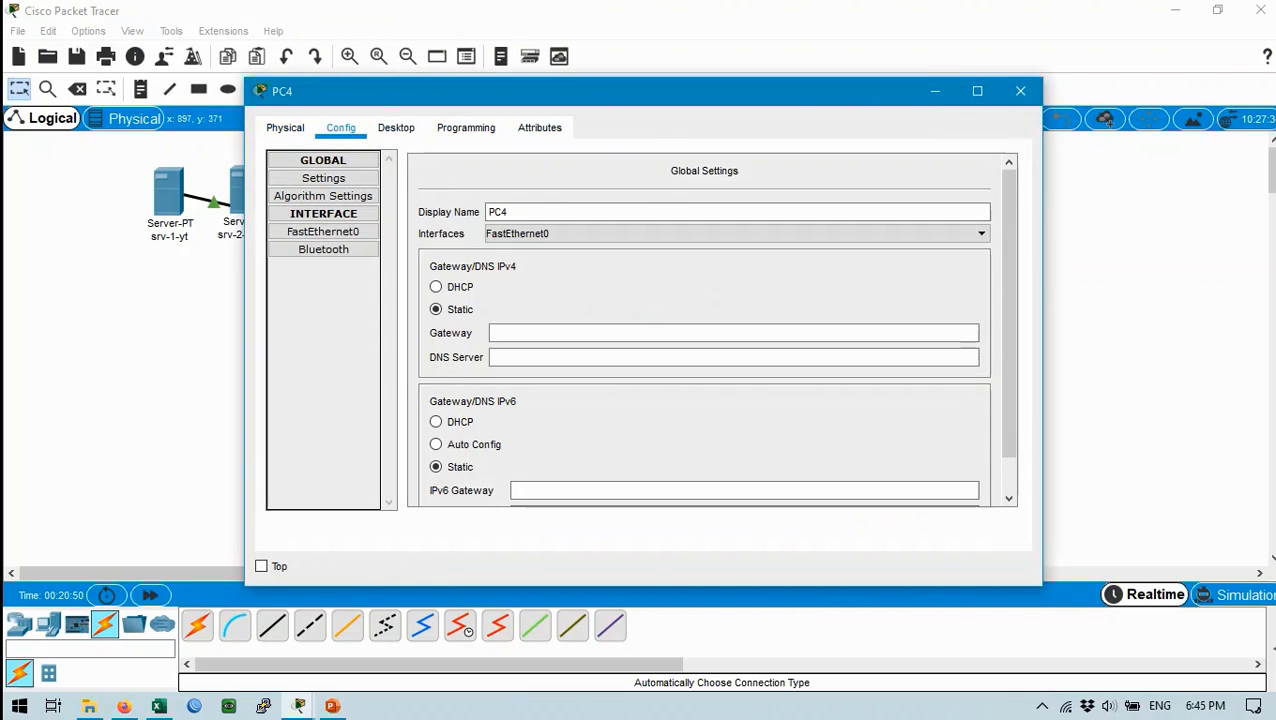
click(396, 127)
click(339, 195)
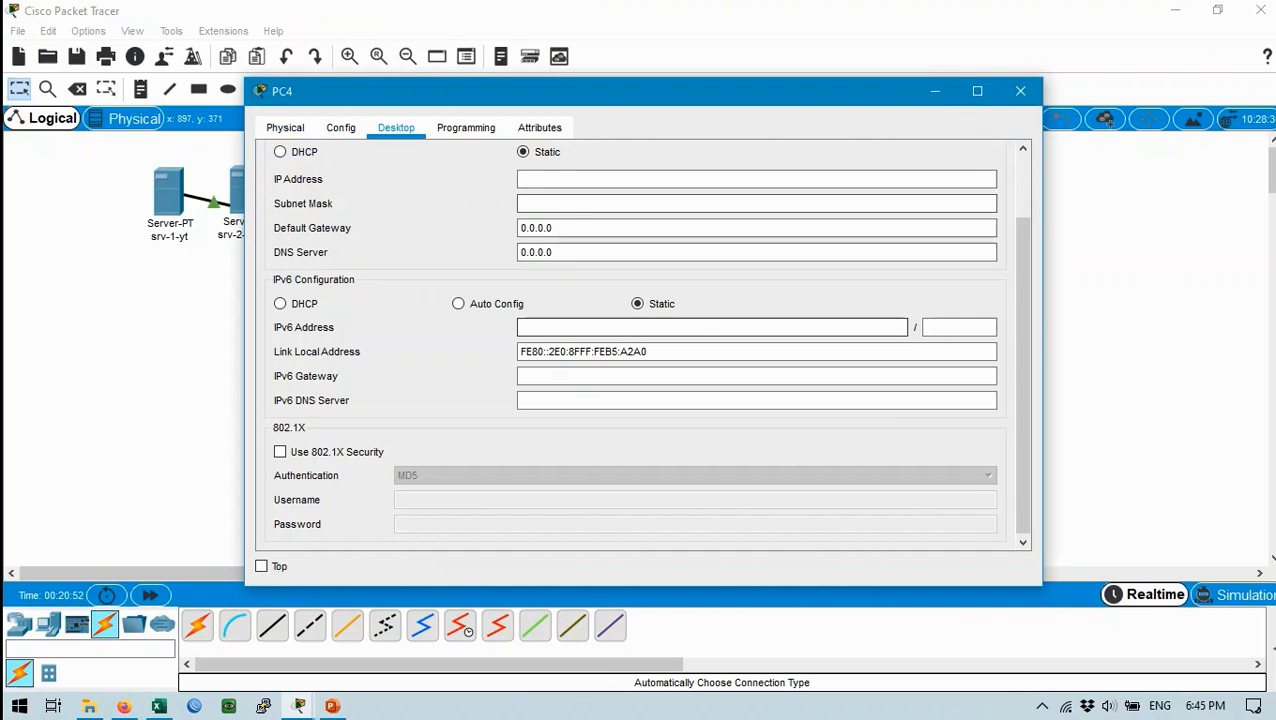
click(280, 152)
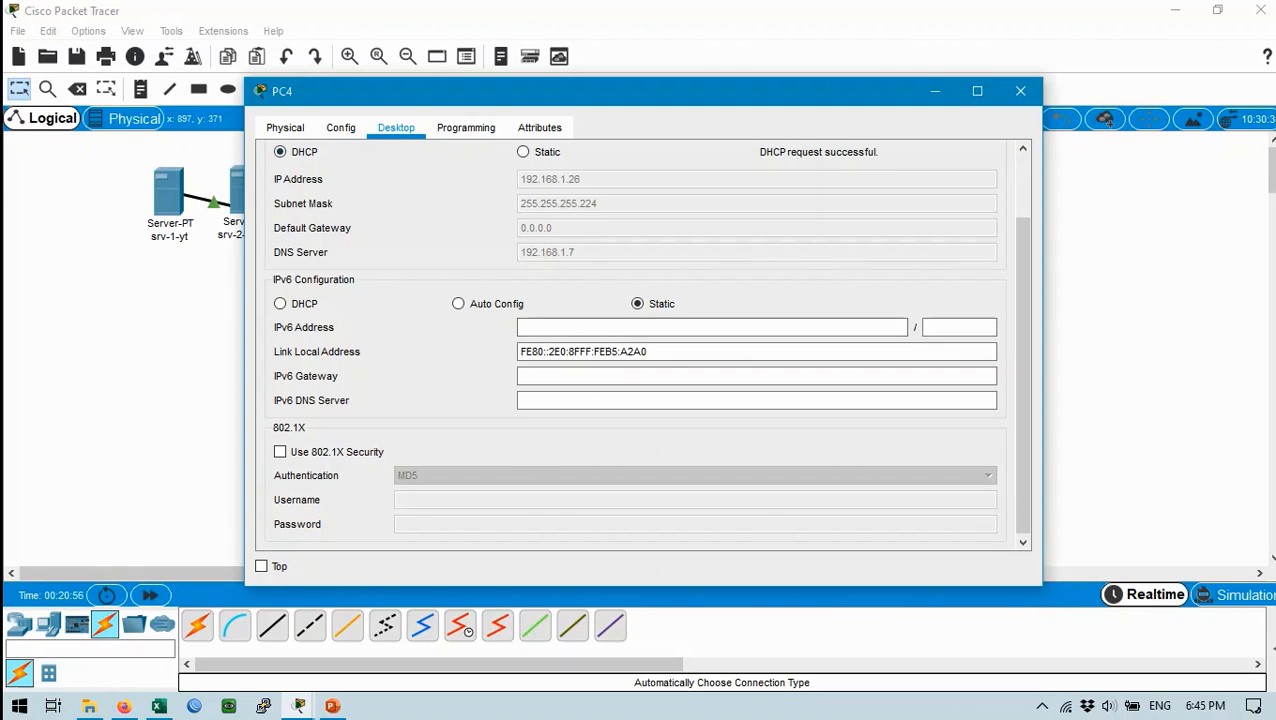
click(1020, 91)
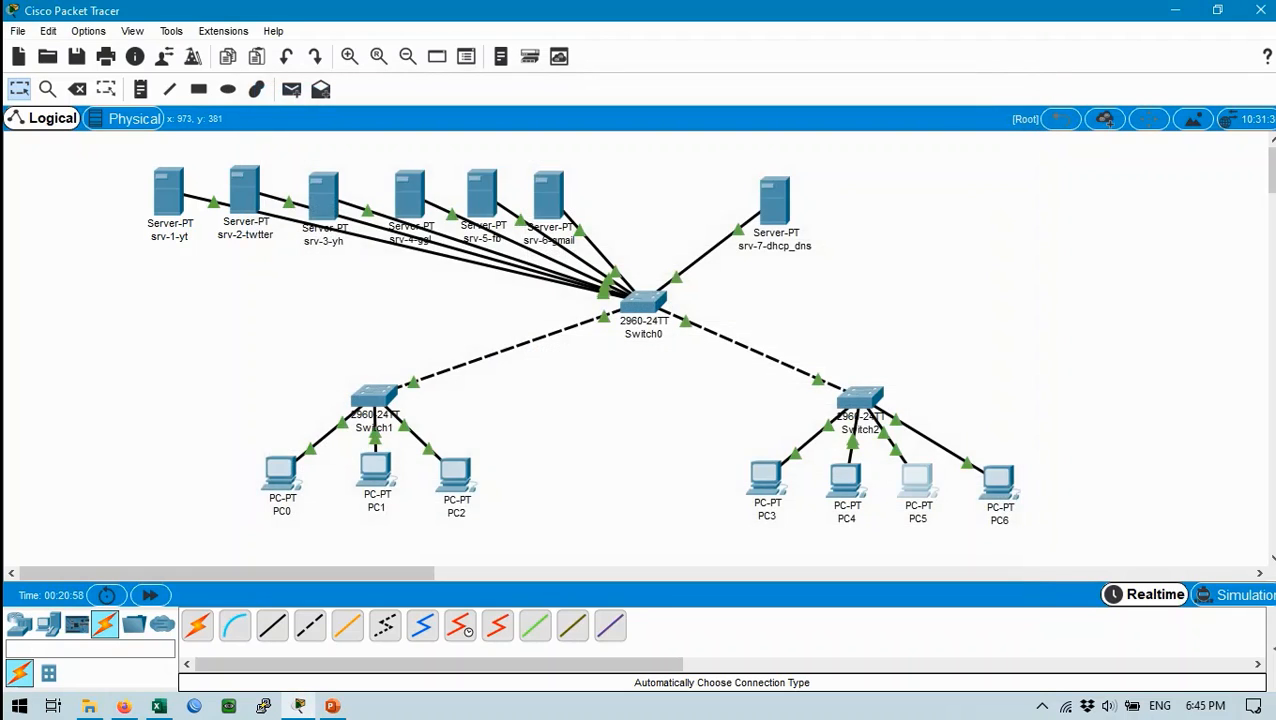
Step: Set PC5's IPv4 configuration to DHCP and close the IP configuration
click(915, 481)
click(396, 127)
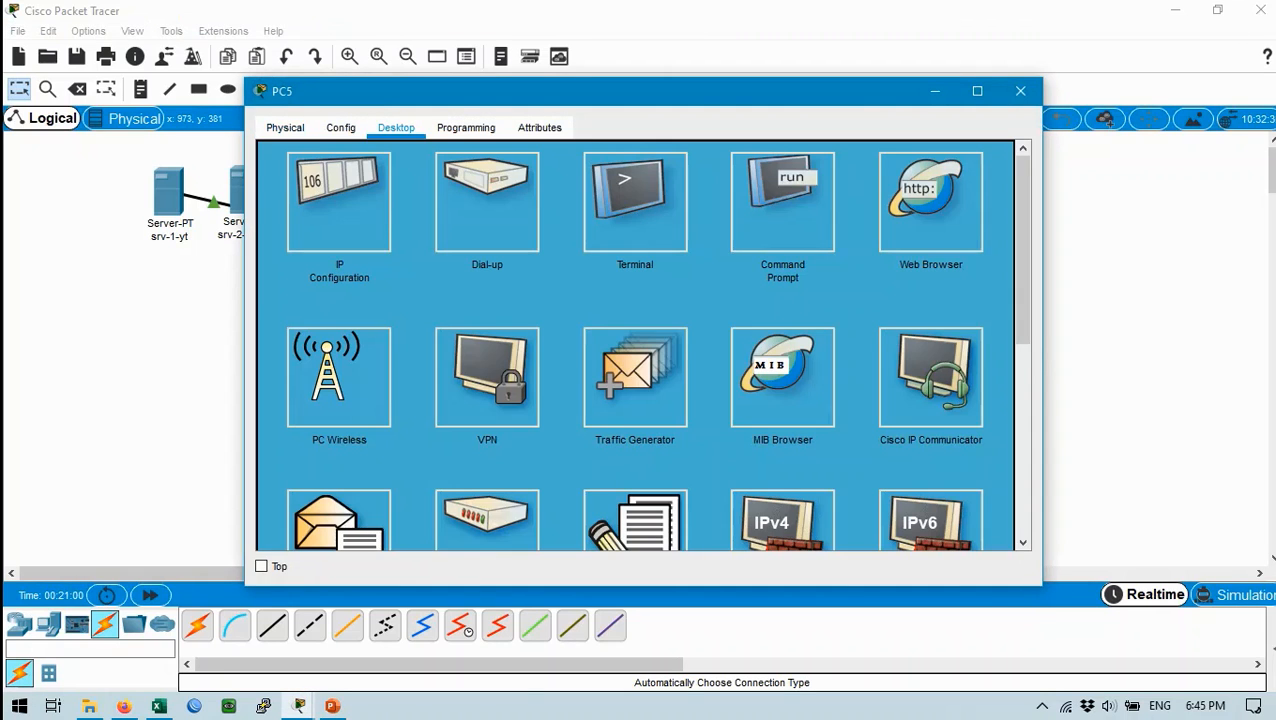
click(339, 202)
click(280, 152)
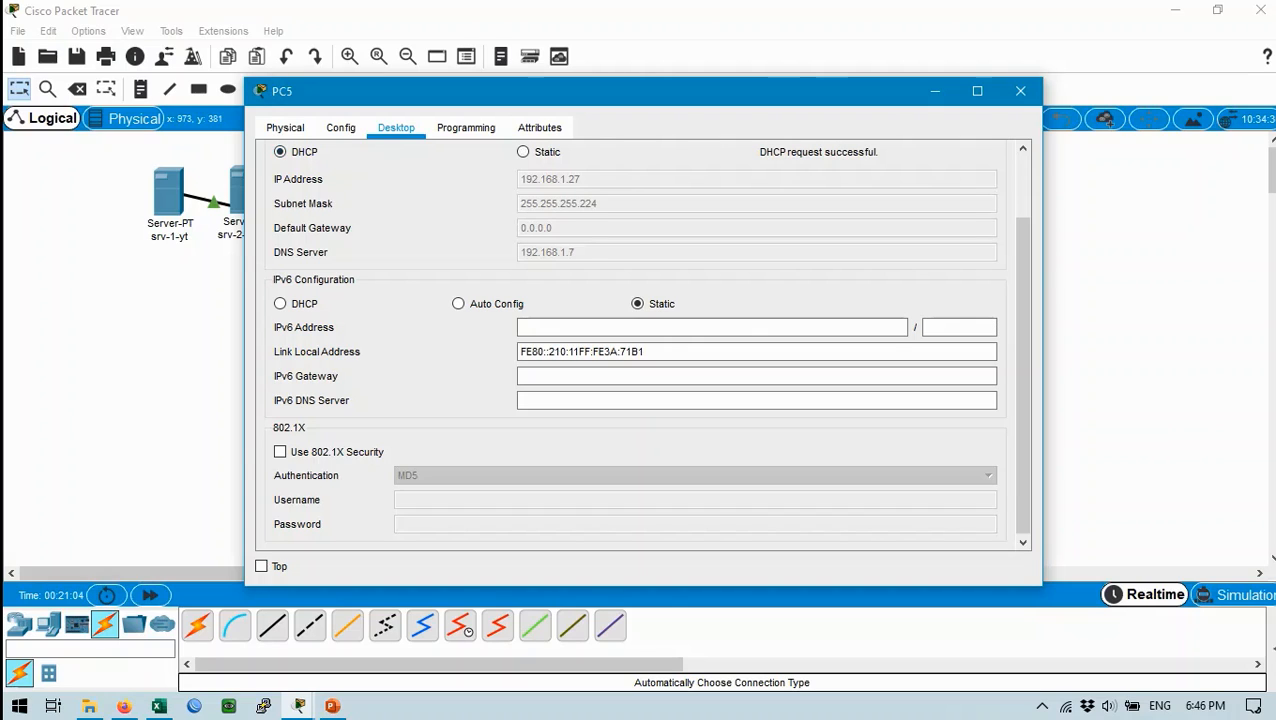
click(466, 128)
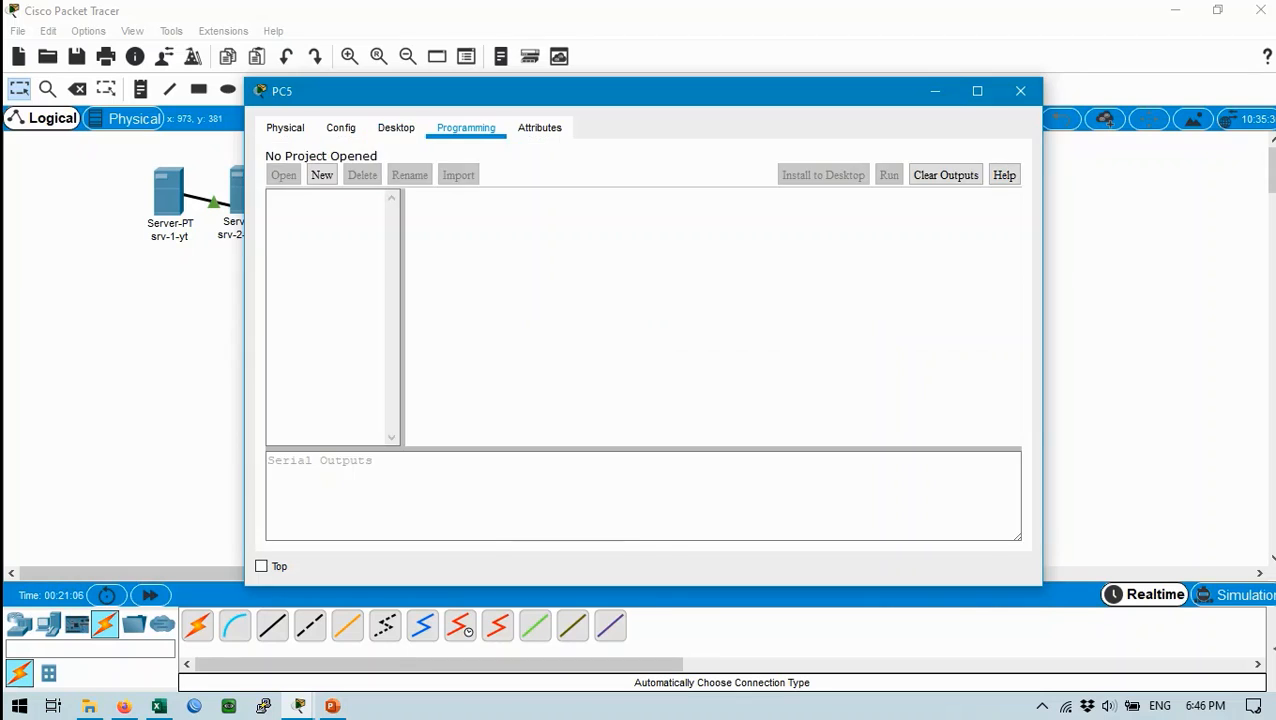
click(396, 128)
click(991, 160)
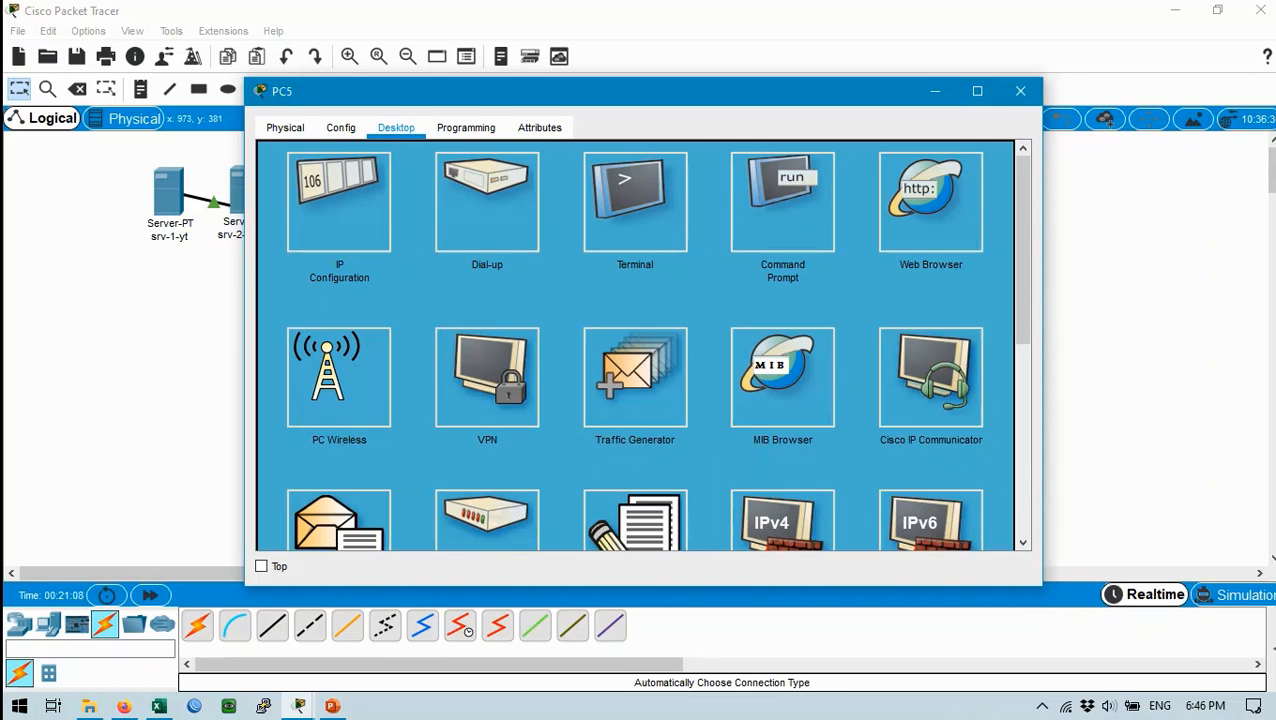
Step: Ping the DHCP and DNS server at 192.168.1.7 from PC5's command prompt and stop the ping after the first replies
click(783, 202)
text(P)
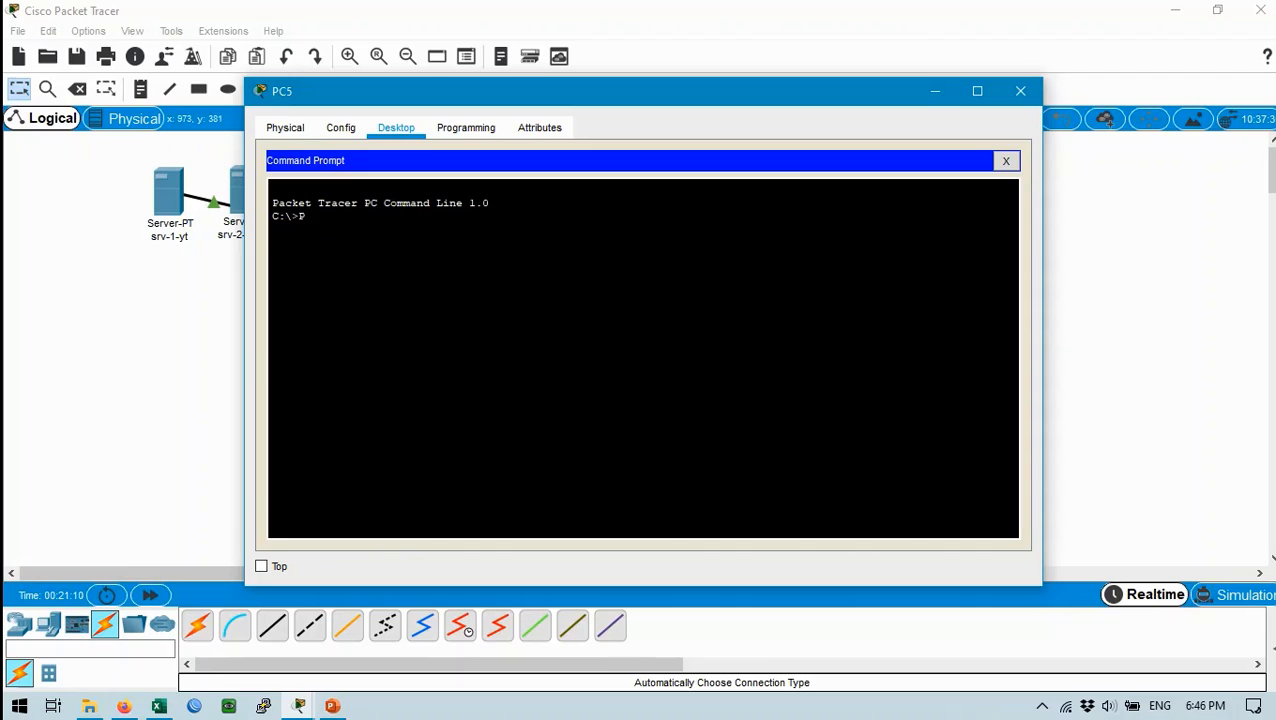
text(ING 192.168.1.7)
key(Return)
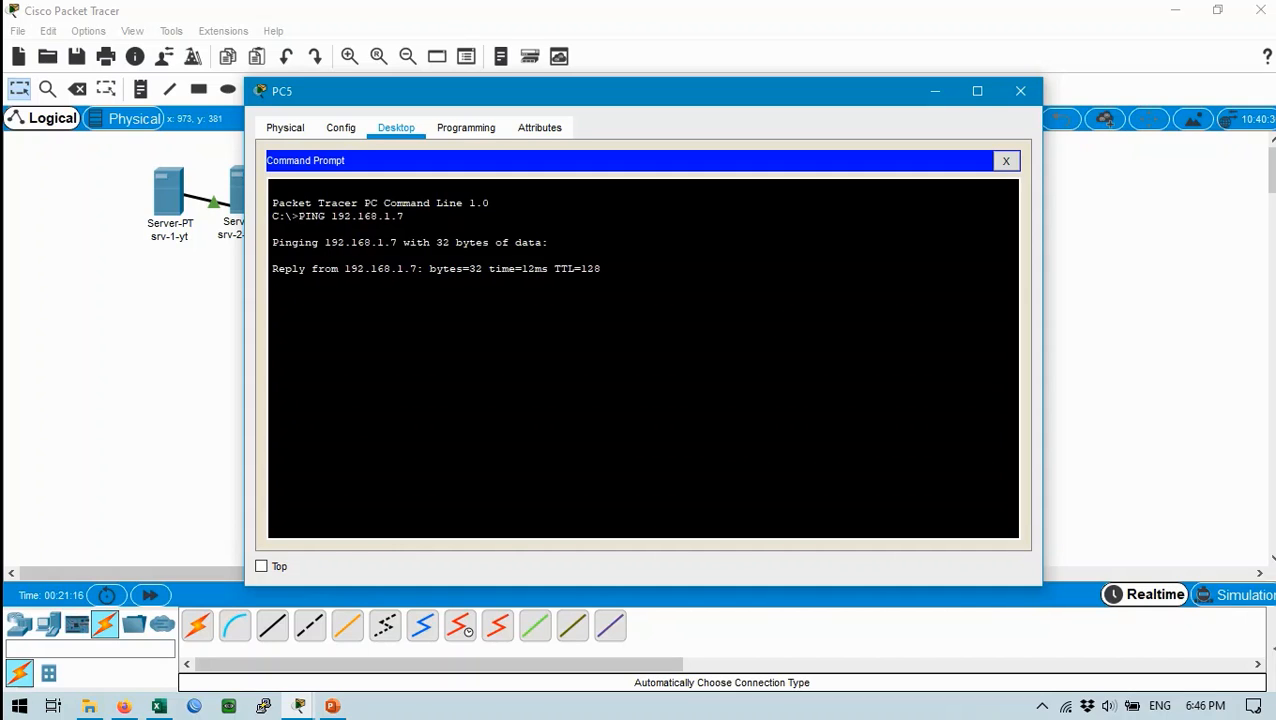
key(ctrl+c)
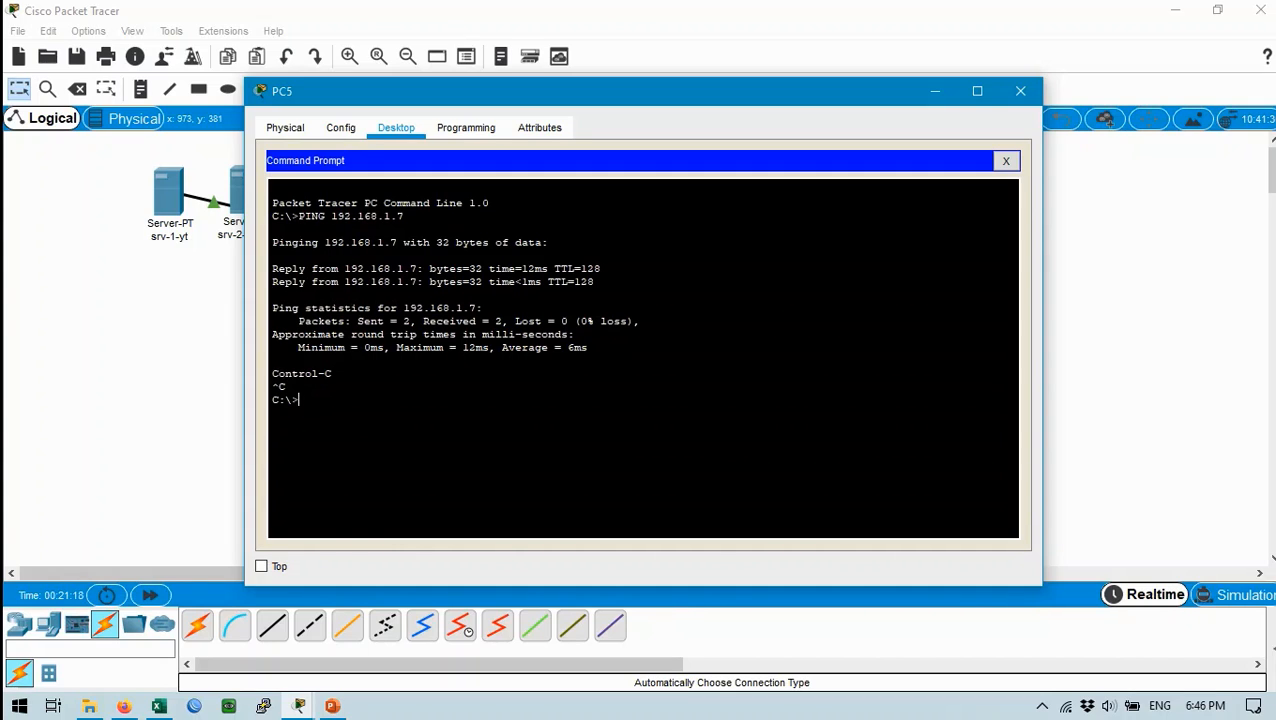
Step: Ping srv-1-yt at 192.168.1.1 from PC5 and interrupt the ping after the first replies
text(ping 192.1768.1.1)
key(Return)
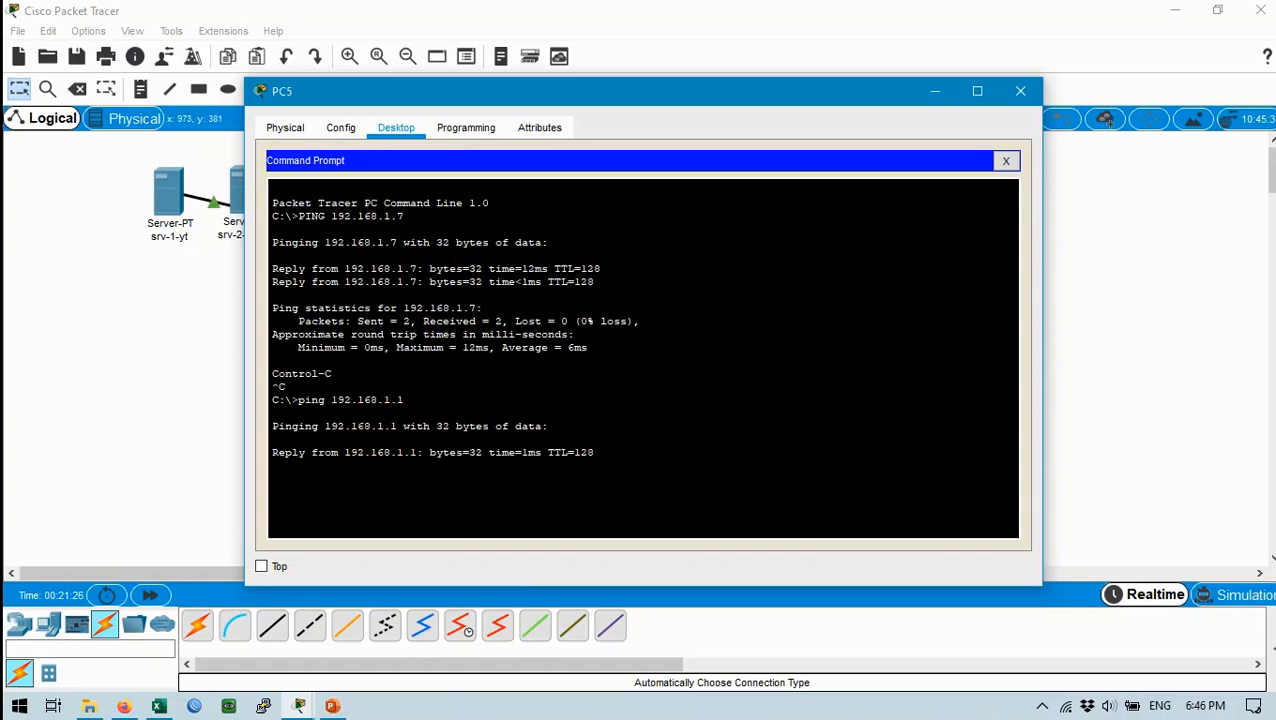
key(ctrl+c)
Step: Ping youtube.com by name from PC5 to test DNS resolution, and close the command prompt
key(Up)
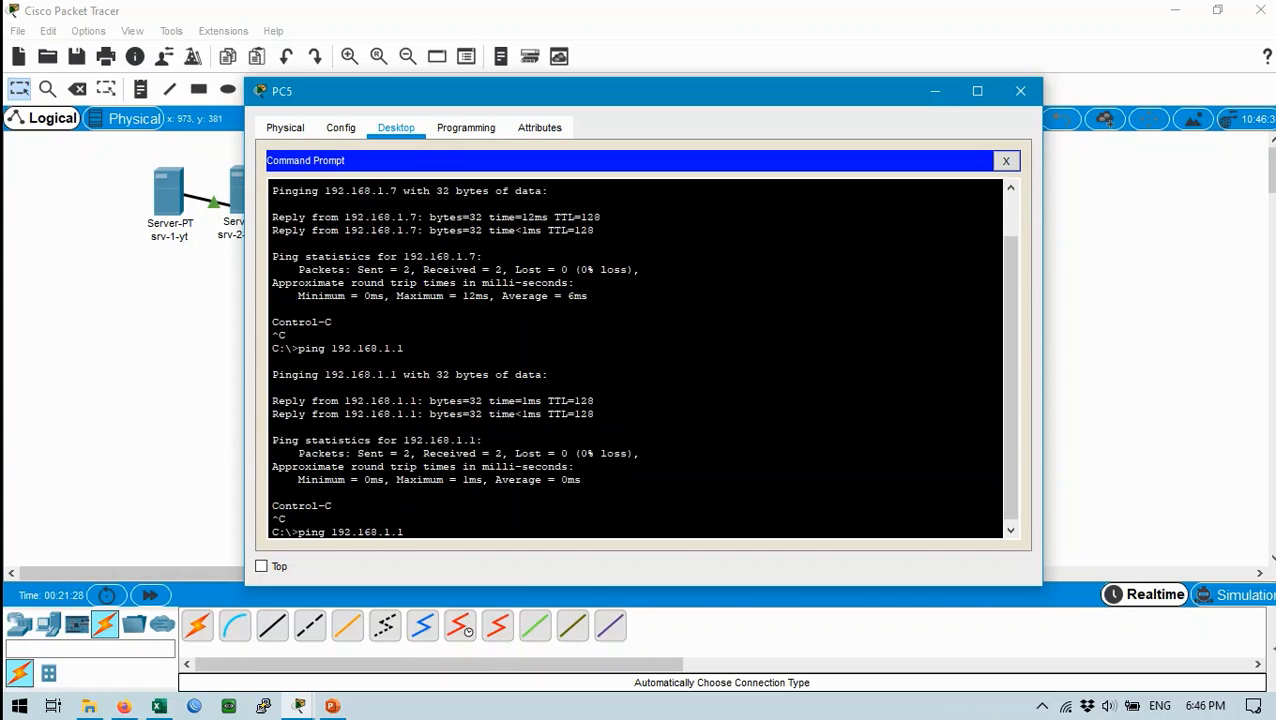
key(BackSpace)
key(BackSpace)
key(BackSpace)
key(BackSpace)
key(BackSpace)
text(youtube.com)
key(Return)
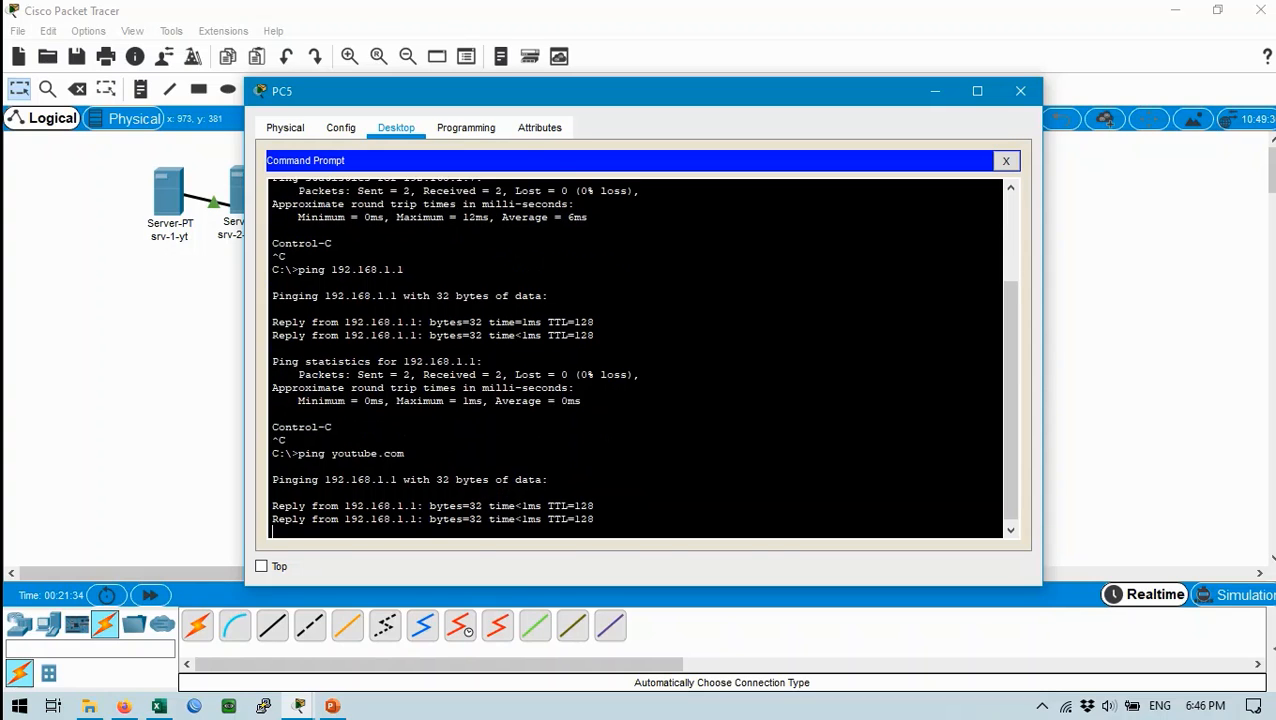
click(1006, 161)
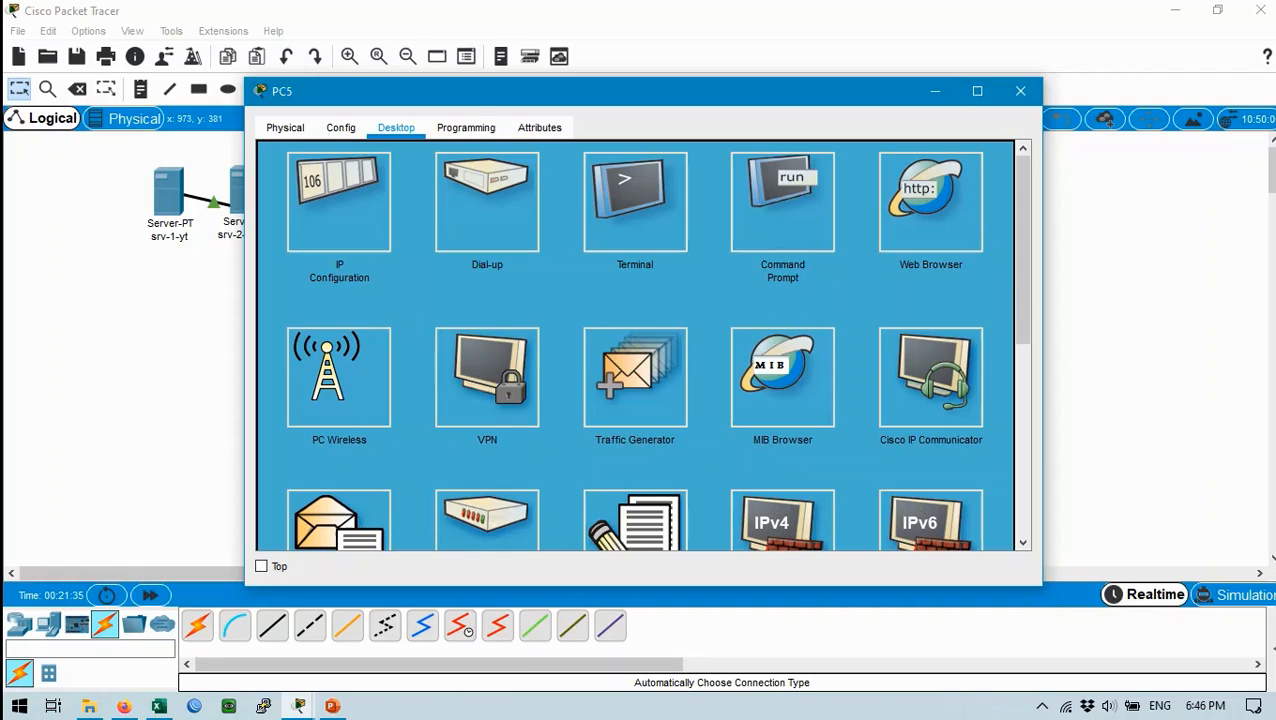
Step: Load yahoo.com in PC5's web browser
click(930, 202)
click(617, 181)
text(yah)
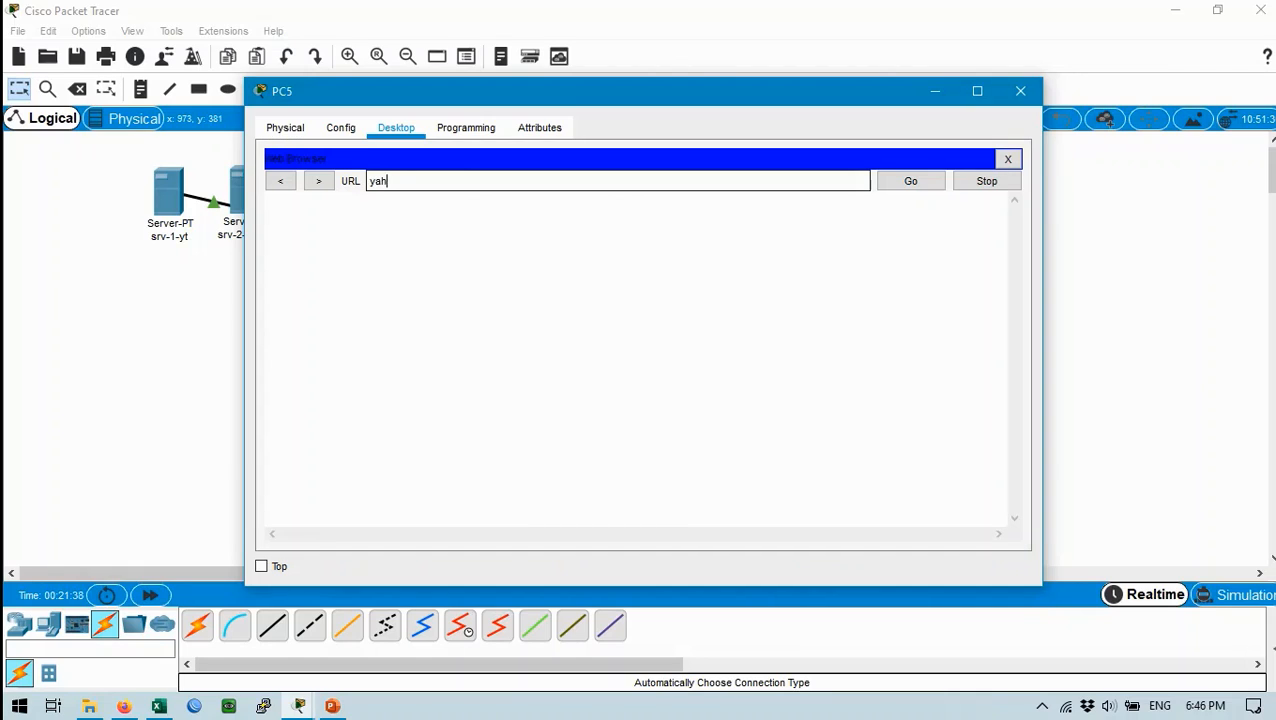
text(oo.com)
key(Return)
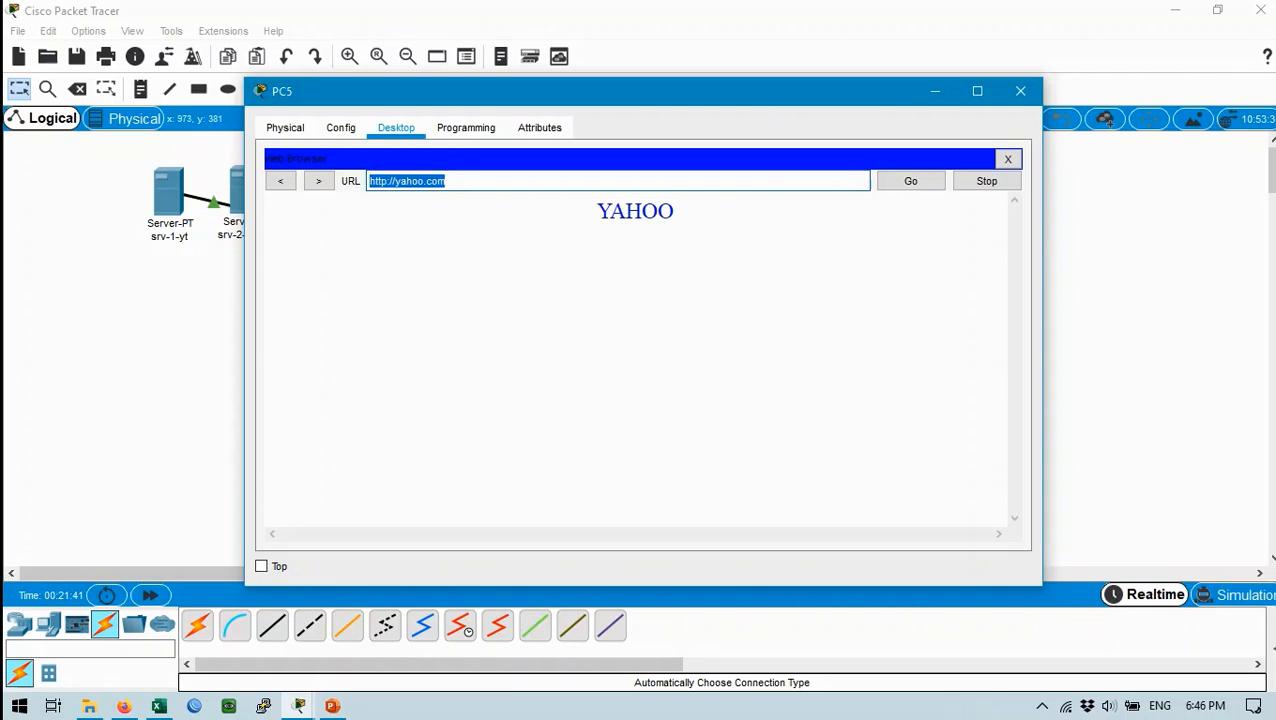
Step: Load facebook.com in PC5's web browser, then close the browser and the PC5 window
text(yacebook.com)
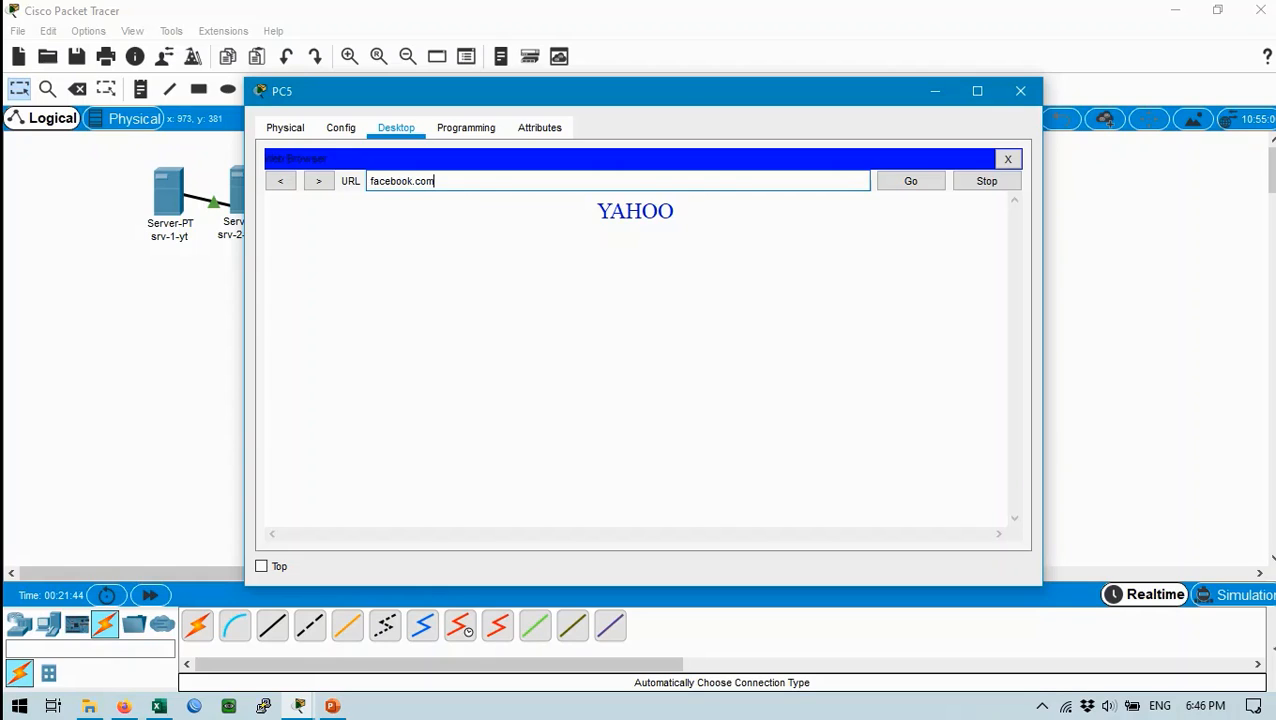
key(Return)
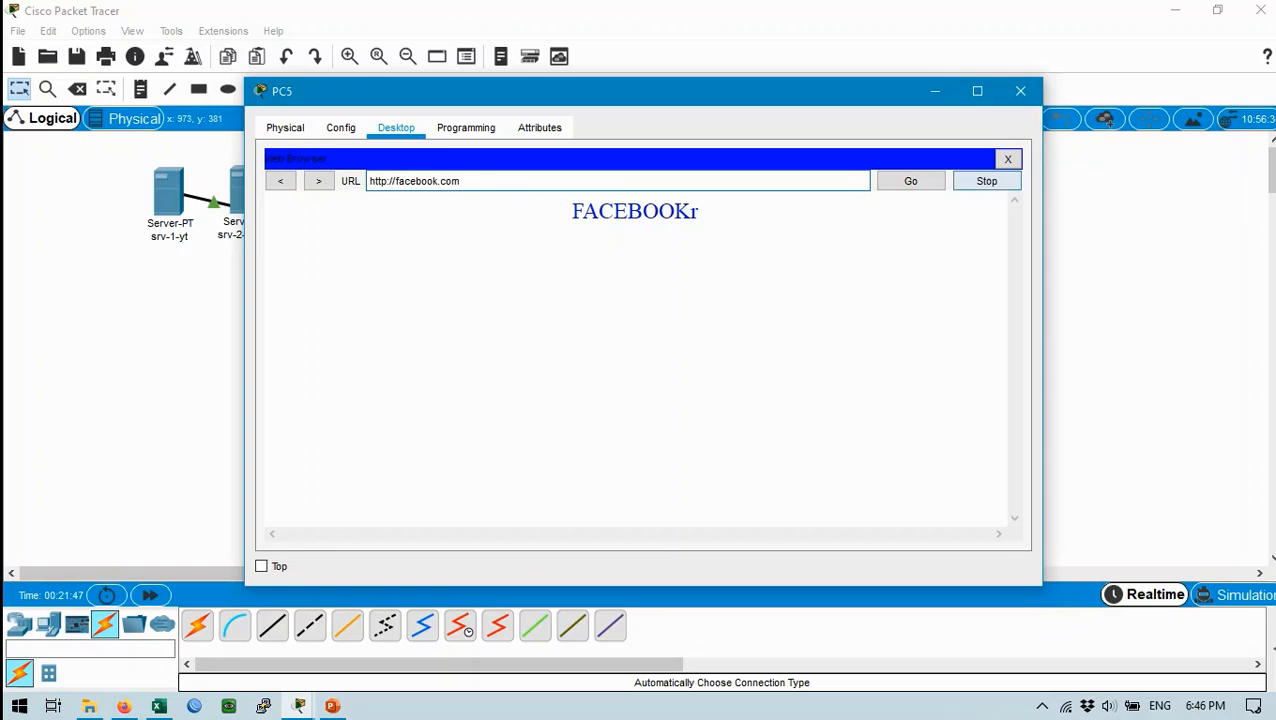
click(1008, 159)
click(1020, 91)
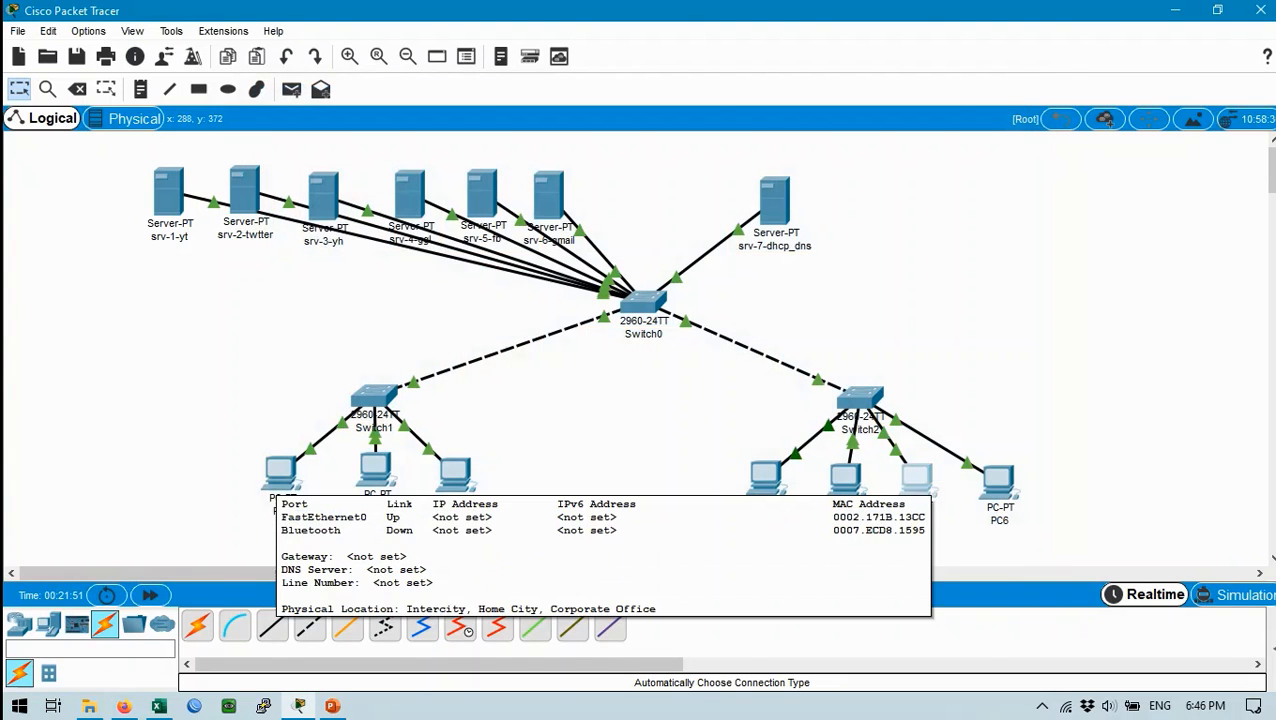
Step: Open PC0's IP configuration and set its static IPv4 address to 192.168.1.21
click(280, 472)
click(341, 128)
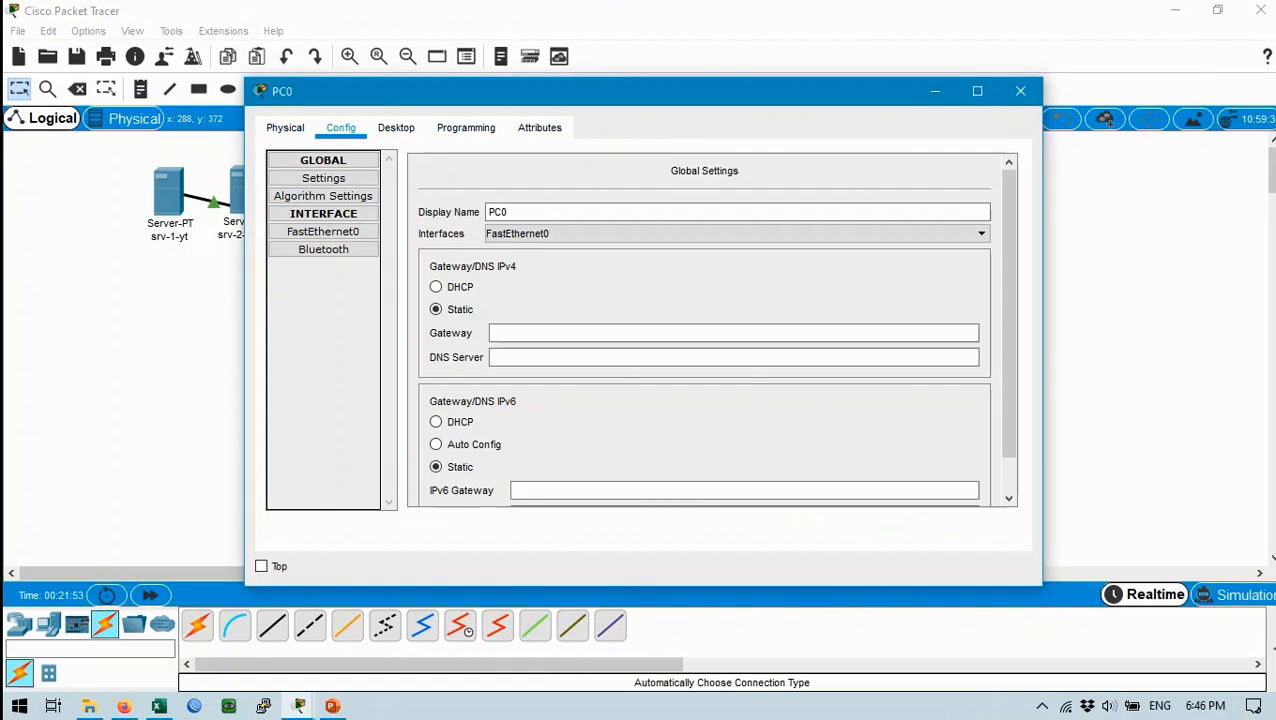
click(396, 128)
click(339, 203)
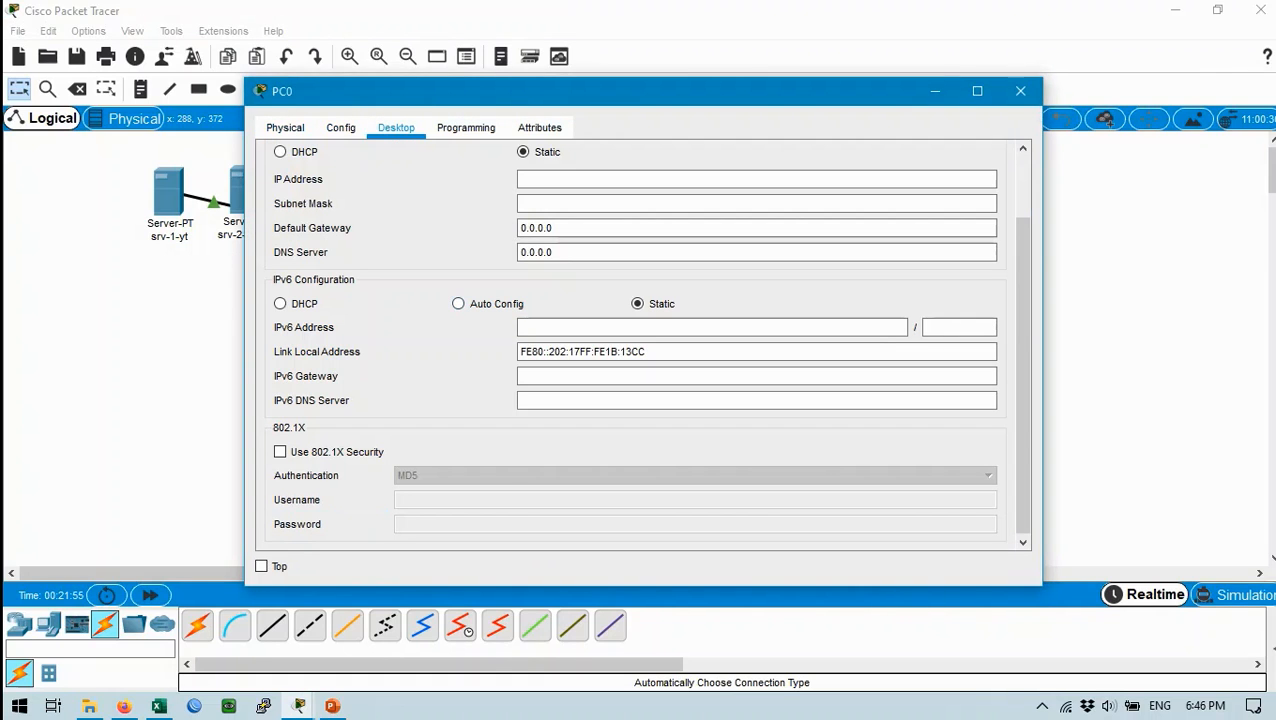
click(590, 179)
text(192.16)
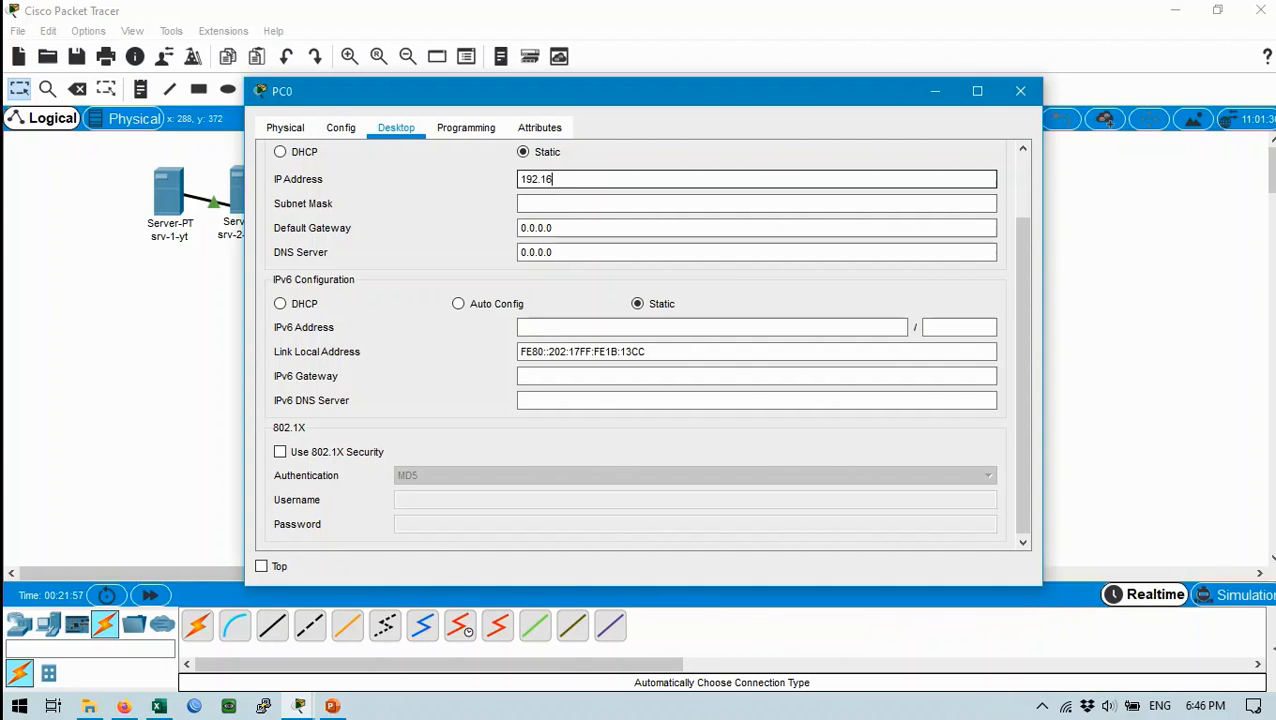
text(8.1)
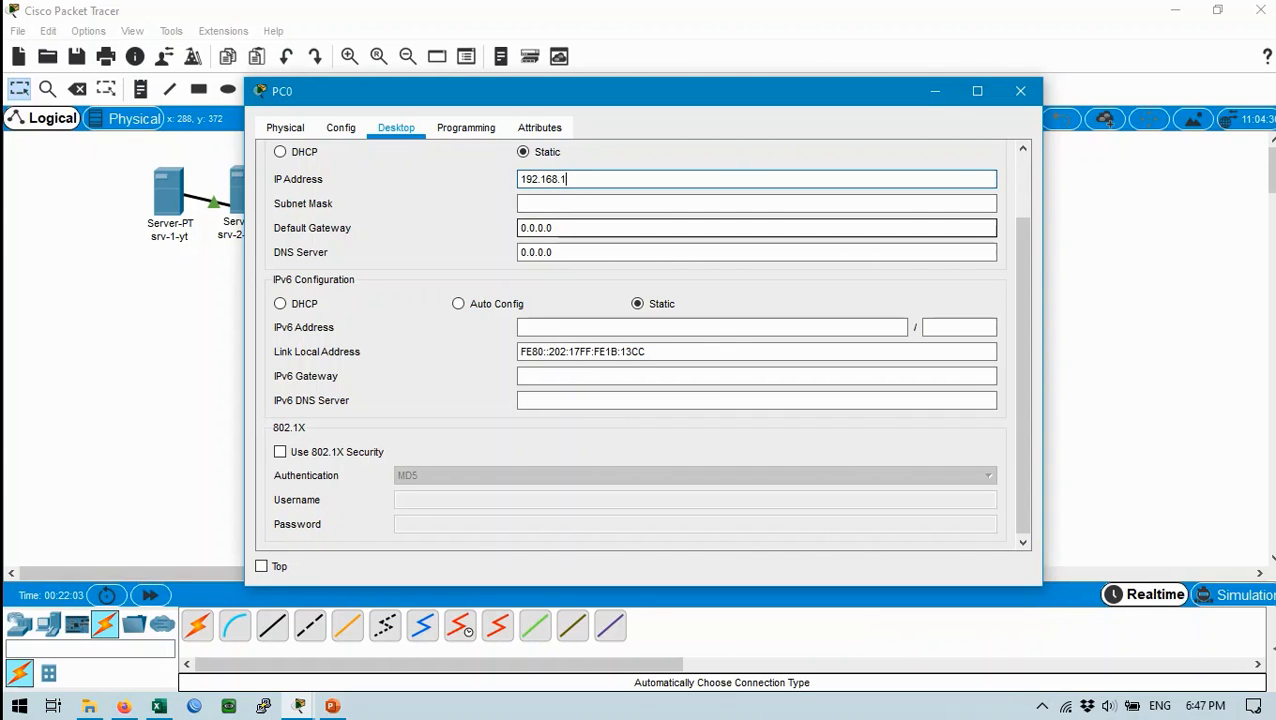
text(21)
Step: Set PC0's subnet mask to 255.255.255.224 and DNS server to 192.168.1.7, then close its IP configuration
click(586, 203)
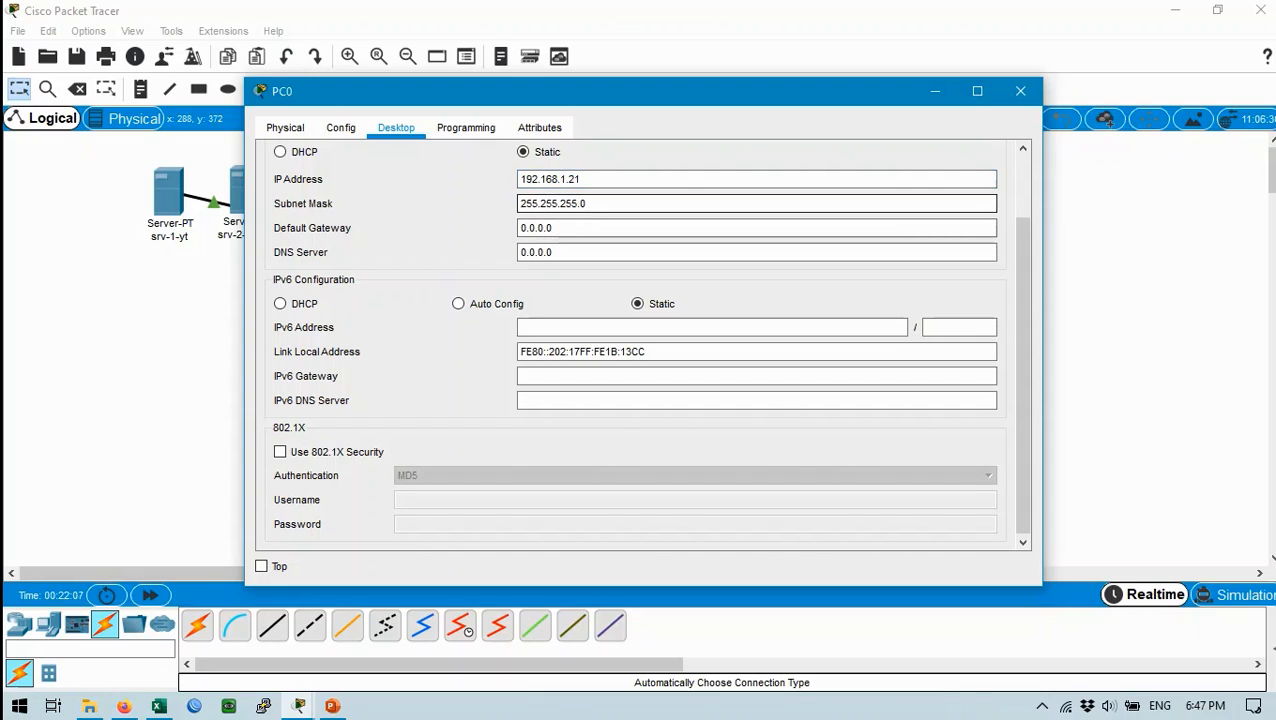
key(BackSpace)
text(224)
key(Tab)
key(Tab)
key(BackSpace)
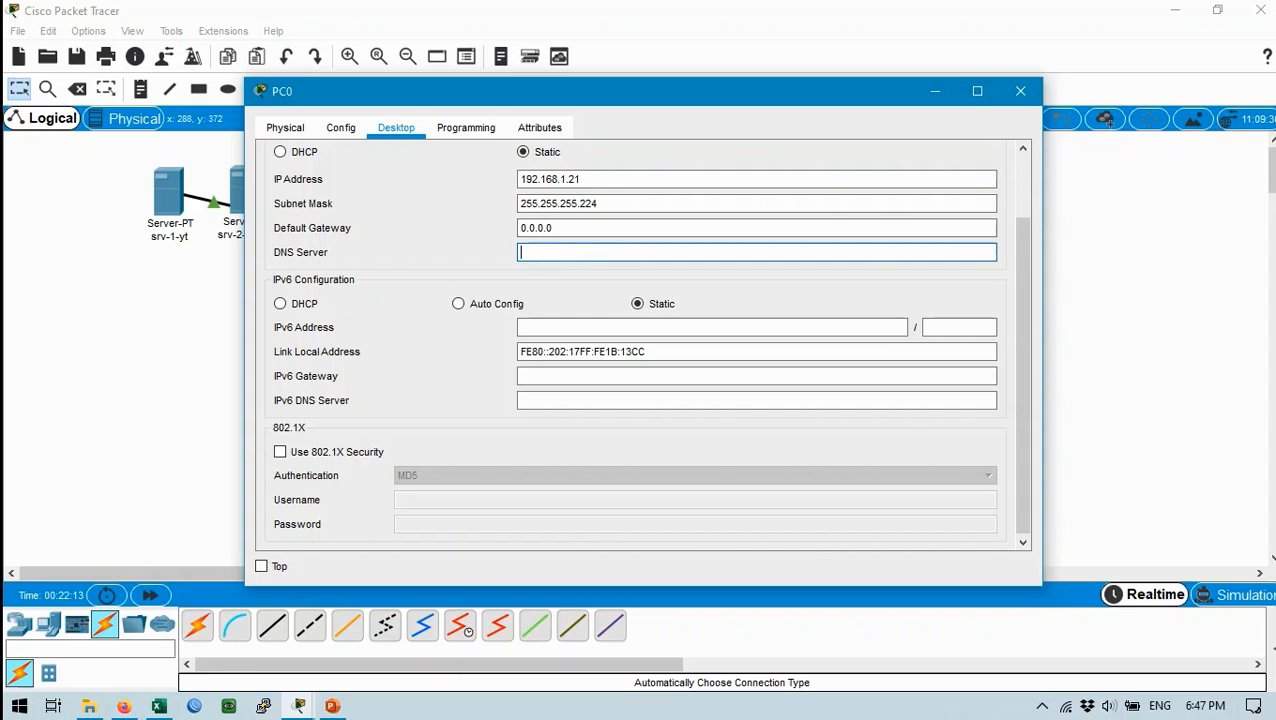
text(192.168.1.7)
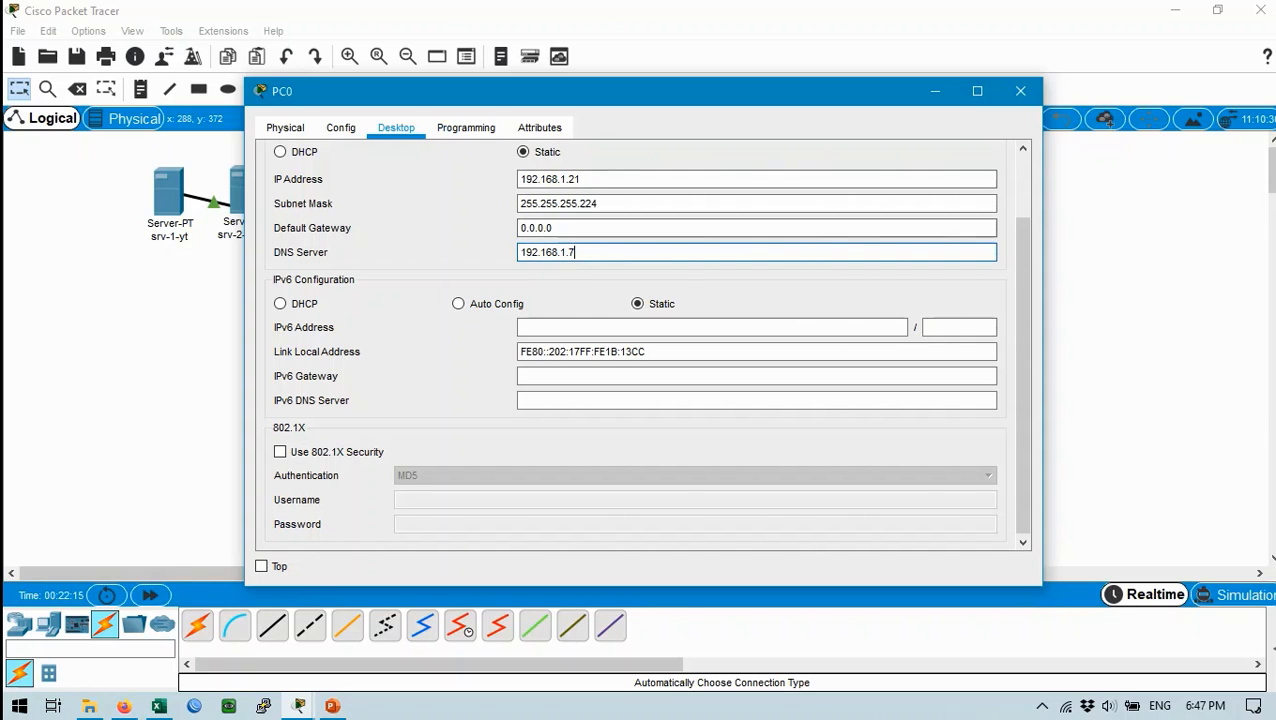
scroll(757, 283, up, 2)
click(992, 160)
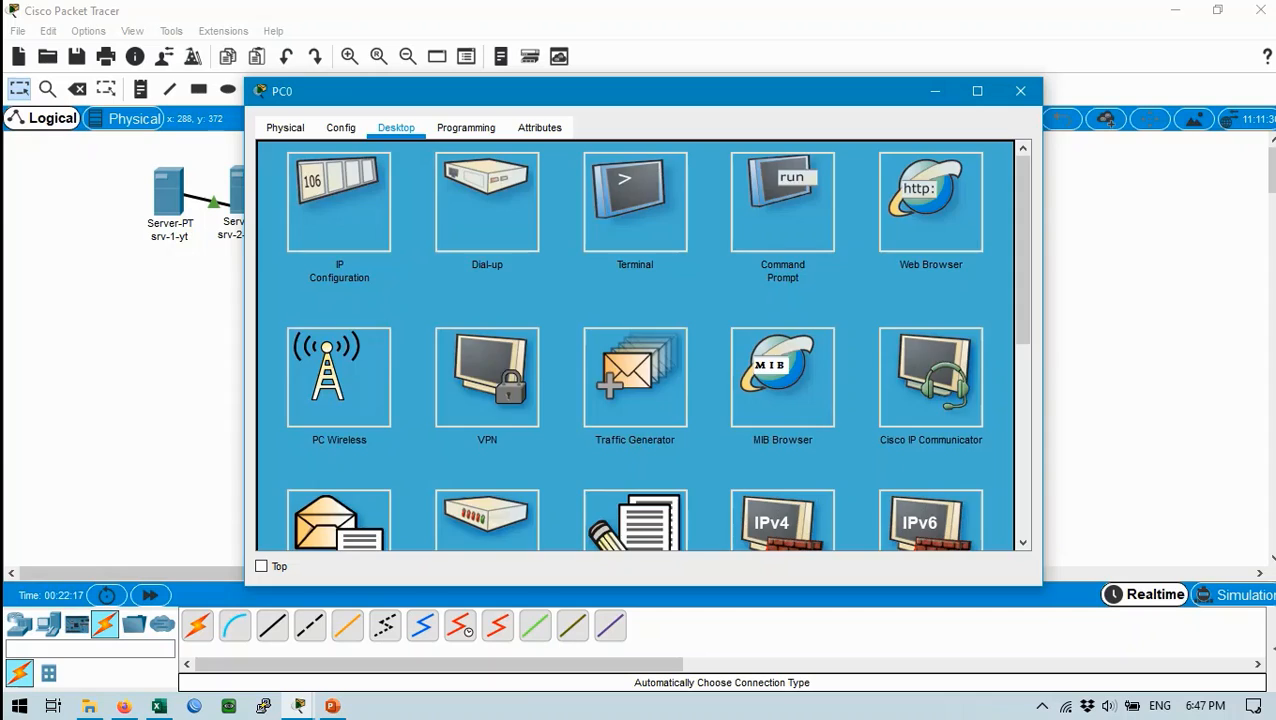
Step: Ping 192.168.1.7 from PC0's command prompt, stop the ping after the first reply, and close the prompt
click(783, 188)
text(ping 192)
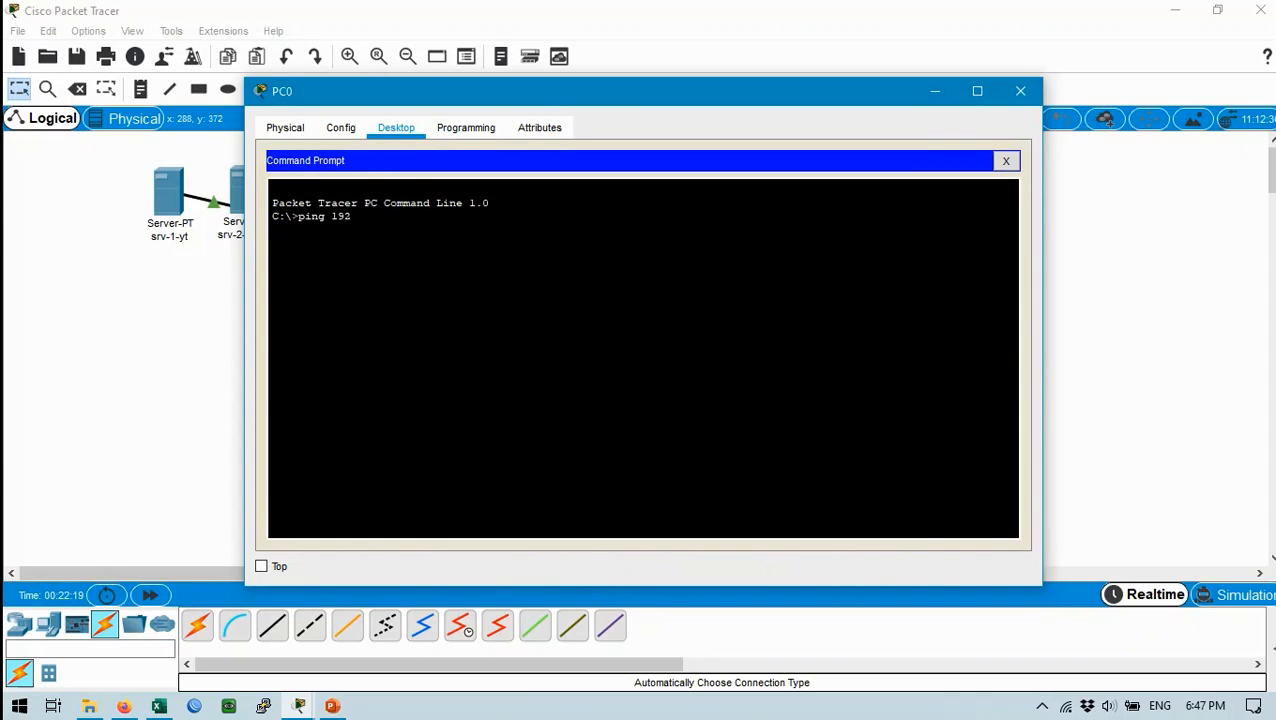
text(.168.1.7)
key(Return)
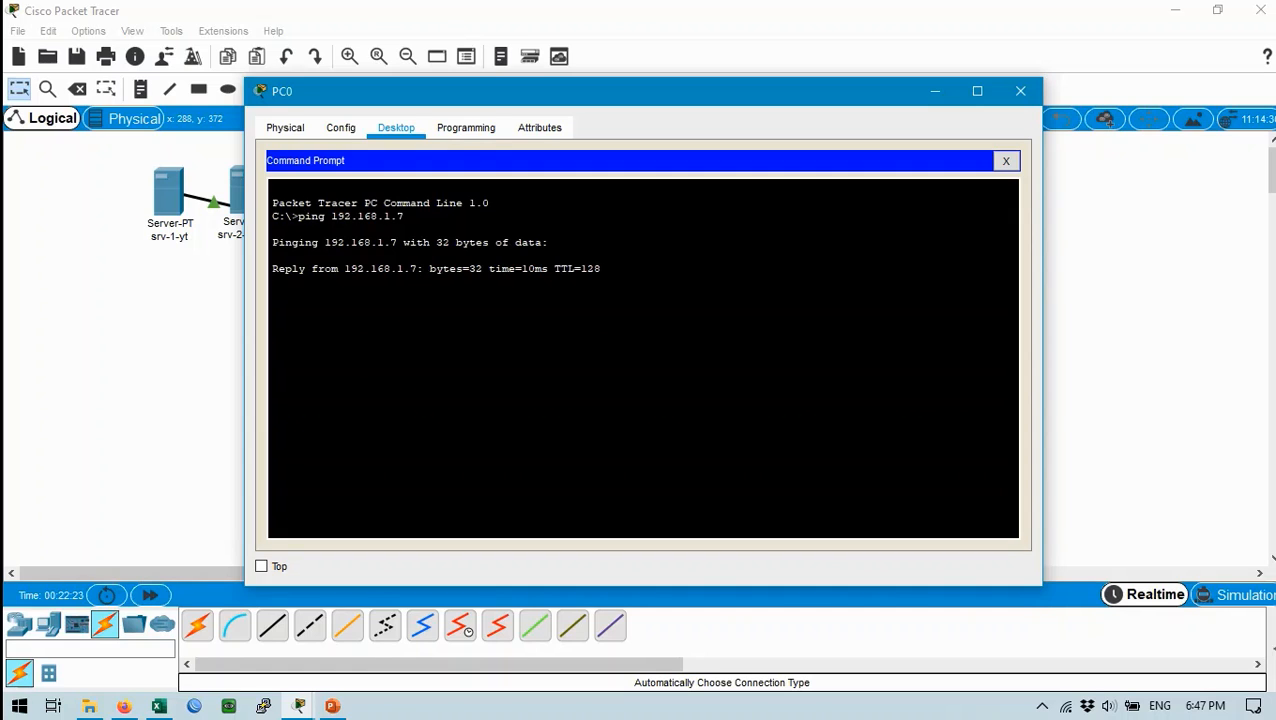
key(ctrl+c)
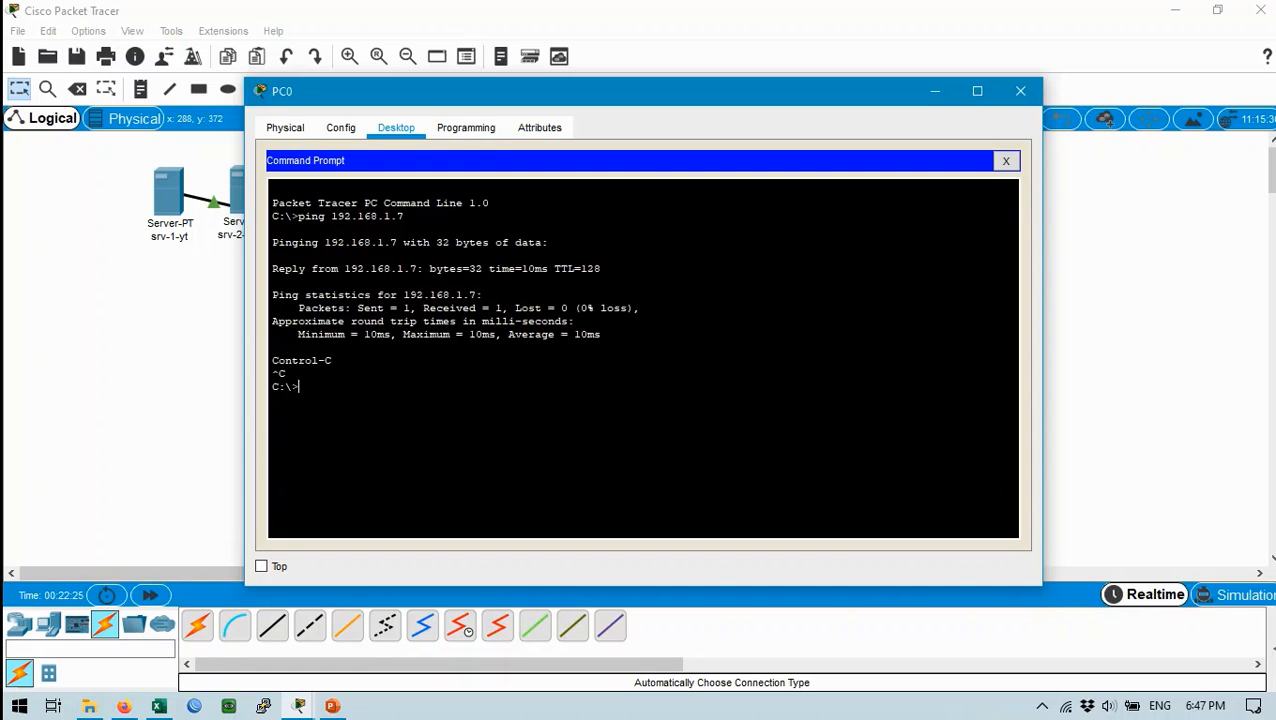
click(1006, 160)
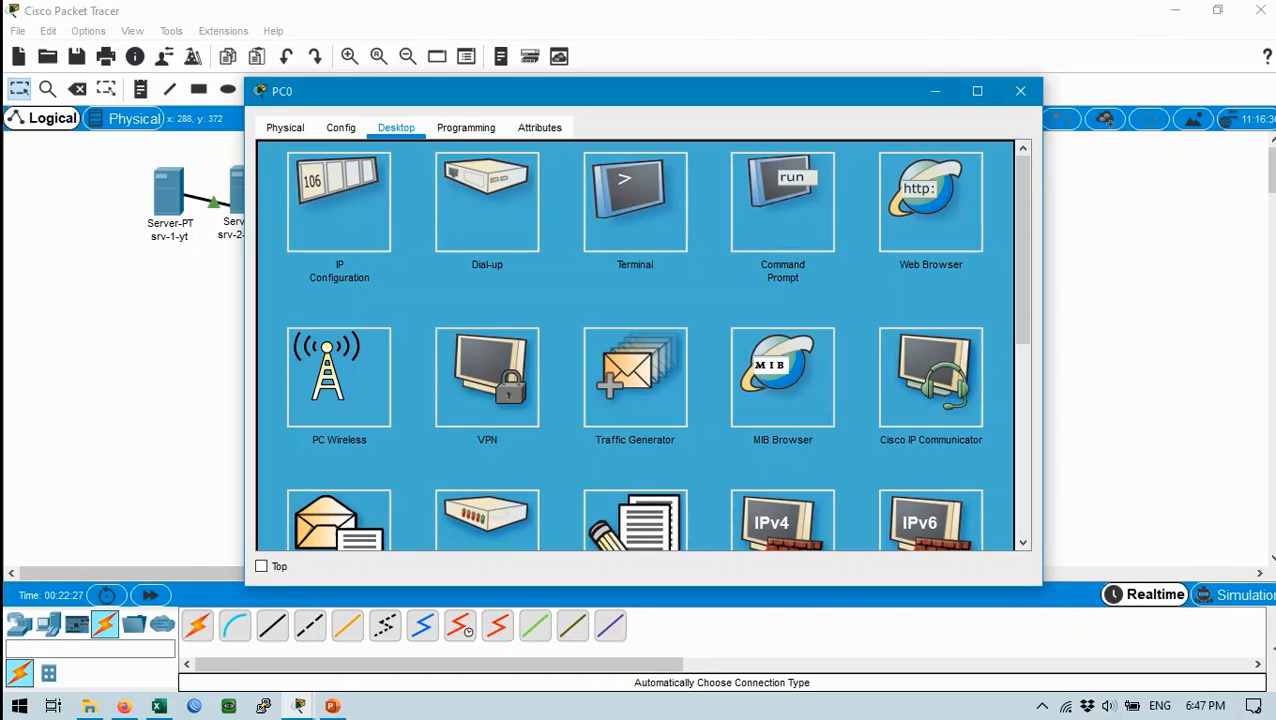
Step: Load google.com in PC0's web browser, then close the PC0 window
click(931, 202)
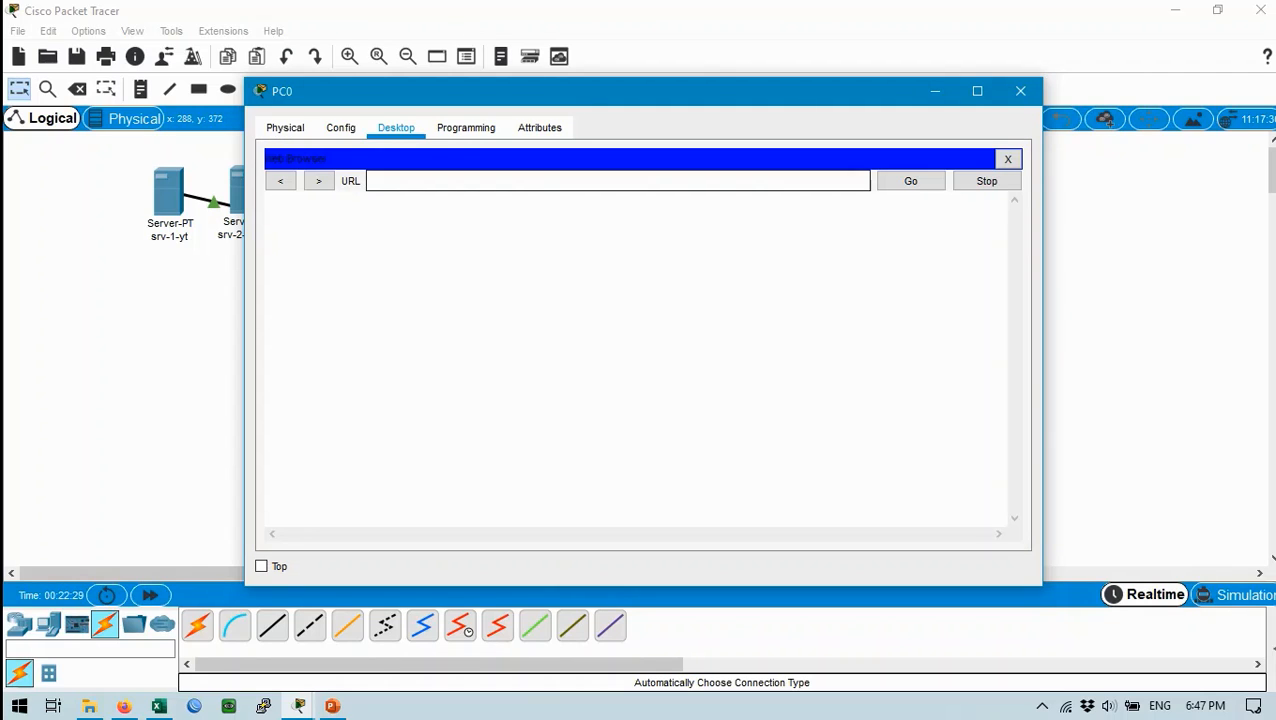
text(google.com)
key(Return)
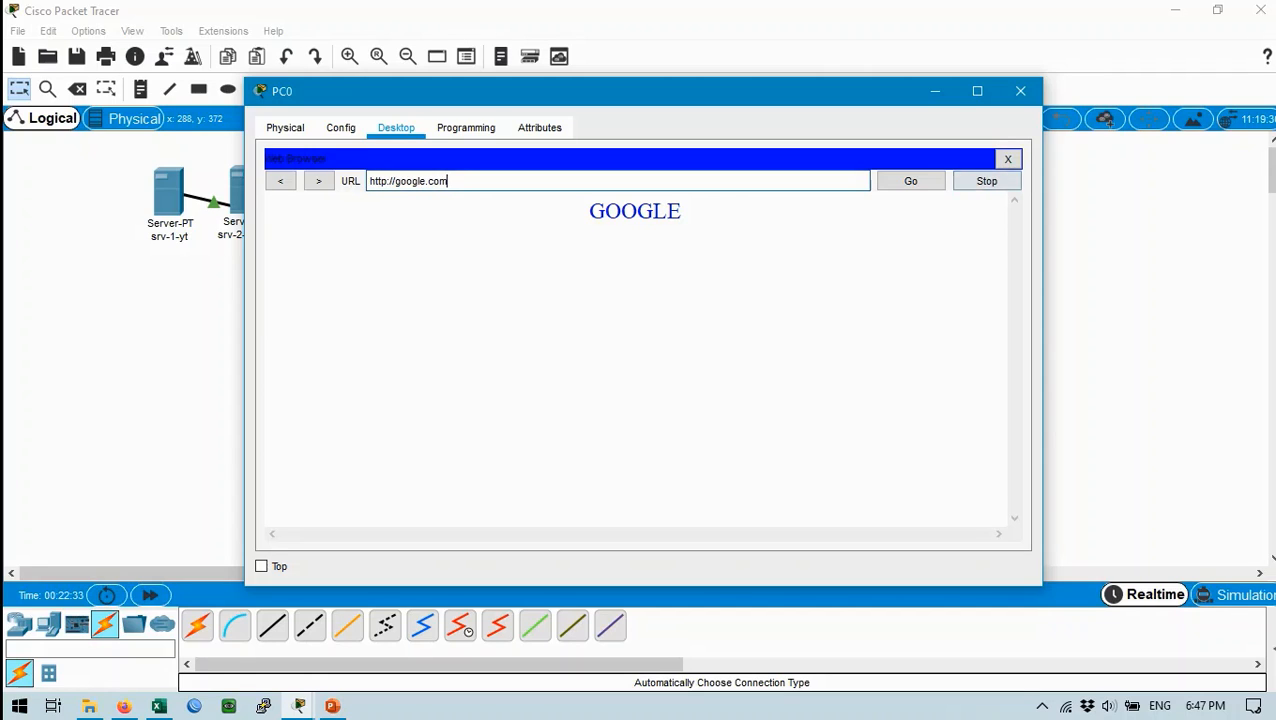
click(1020, 91)
Step: Open PC1's IP configuration and set its static IPv4 address to 192.168.1.22
click(375, 468)
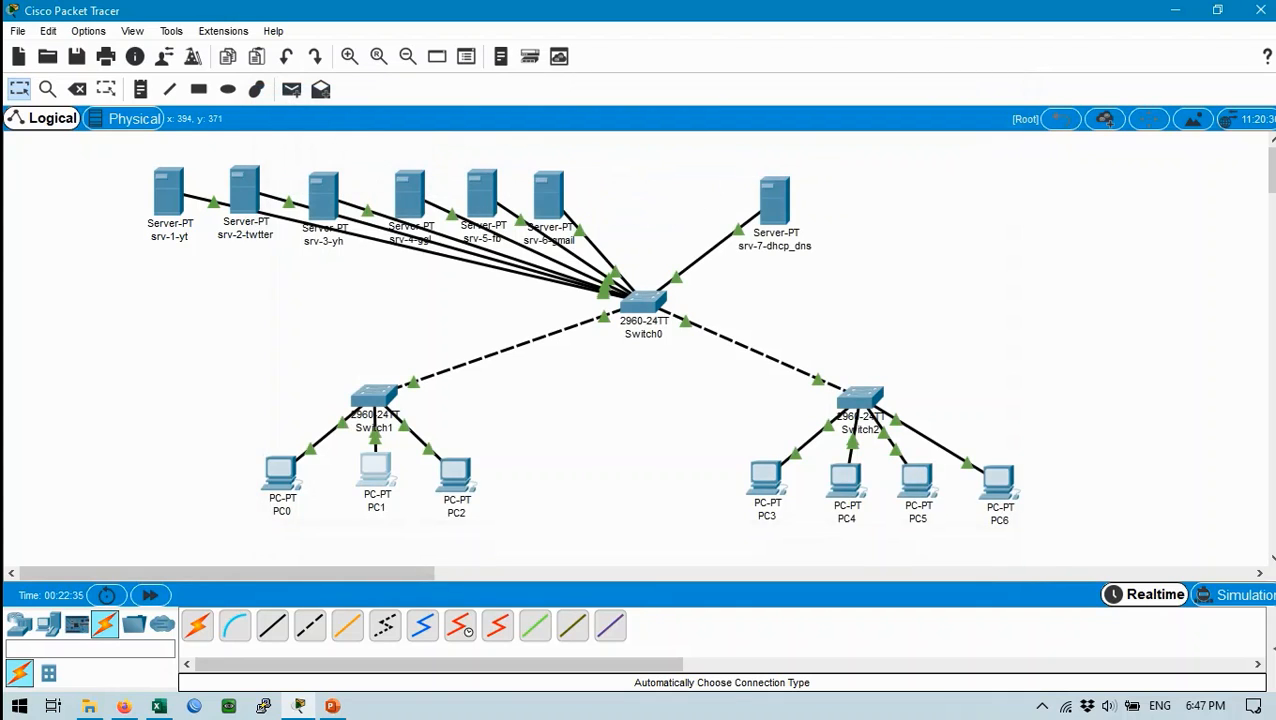
click(340, 127)
click(396, 127)
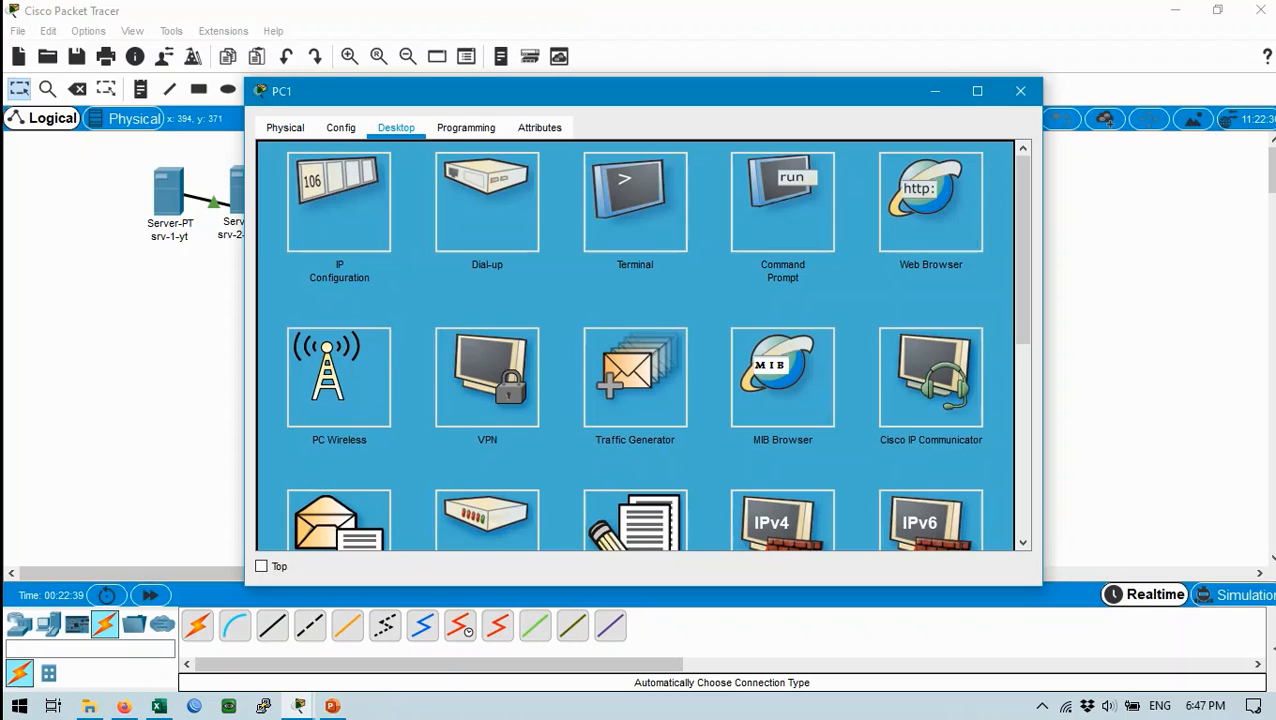
click(339, 202)
click(600, 179)
text(192)
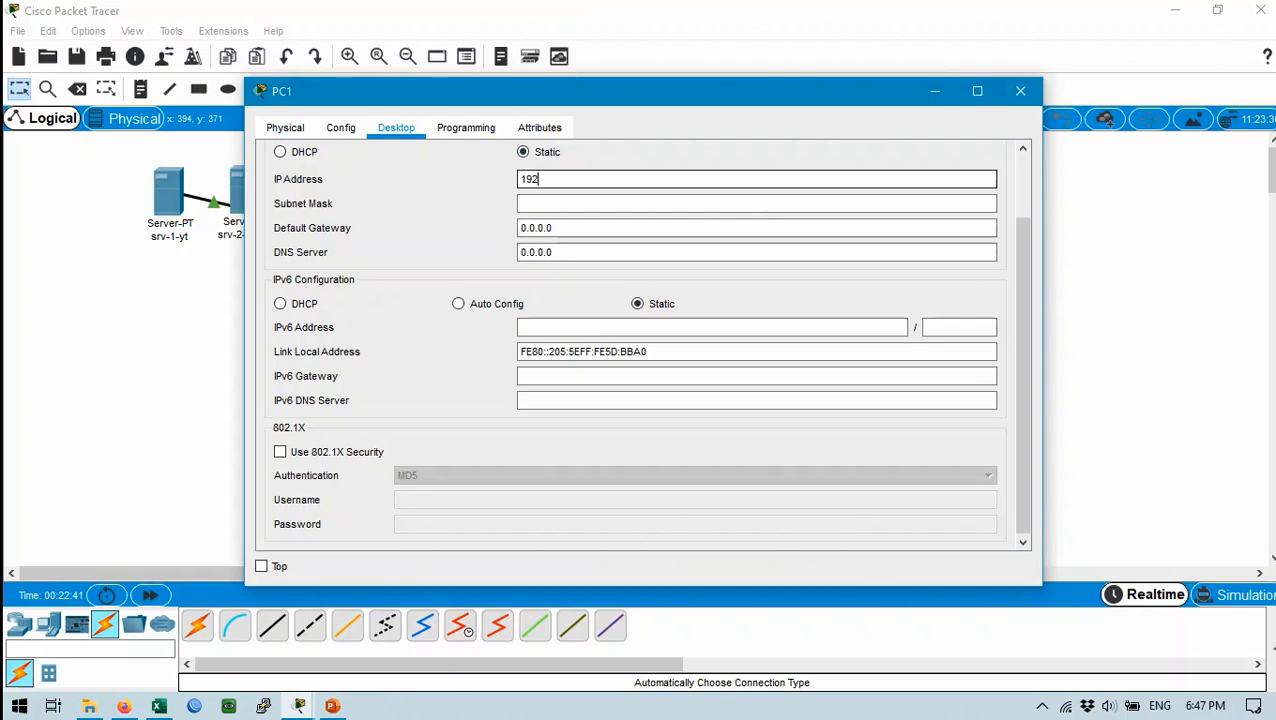
text(.168.1.22)
Step: Set PC1's subnet mask to 255.255.255.224 and DNS server to 192.168.1.7, then close the PC1 window
key(Tab)
key(End)
text(2)
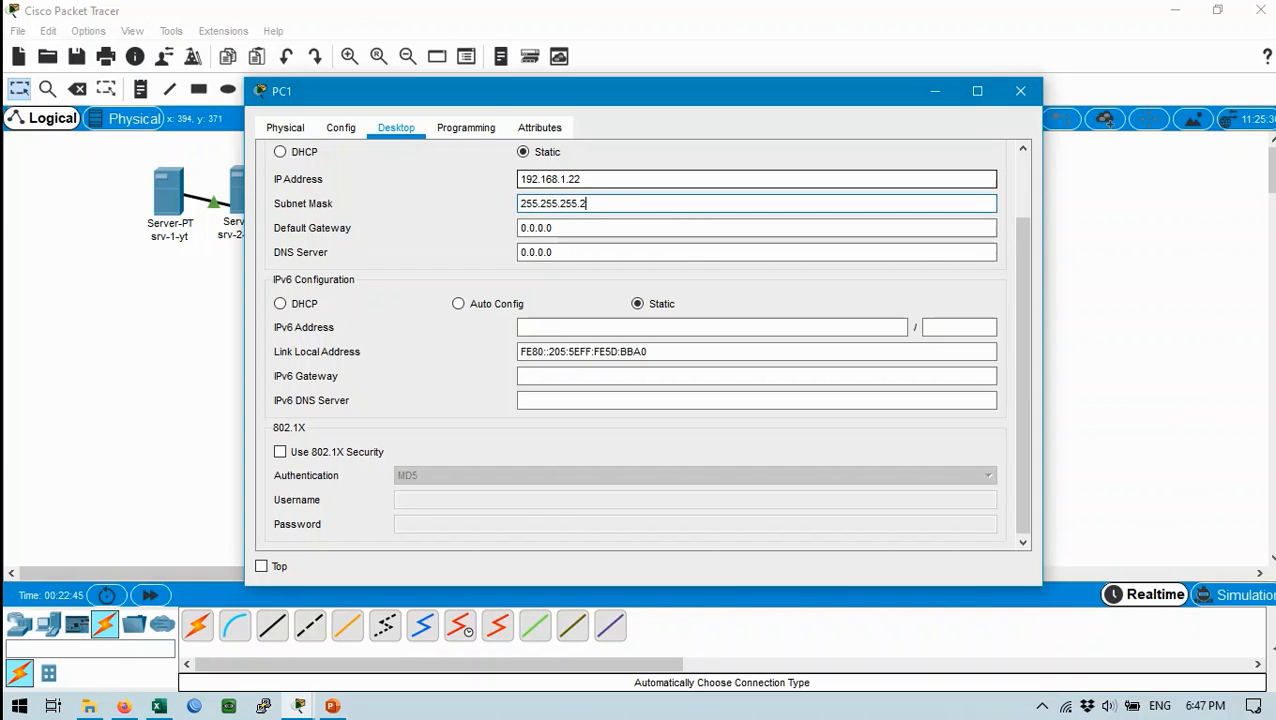
text(2)
key(Tab)
key(Tab)
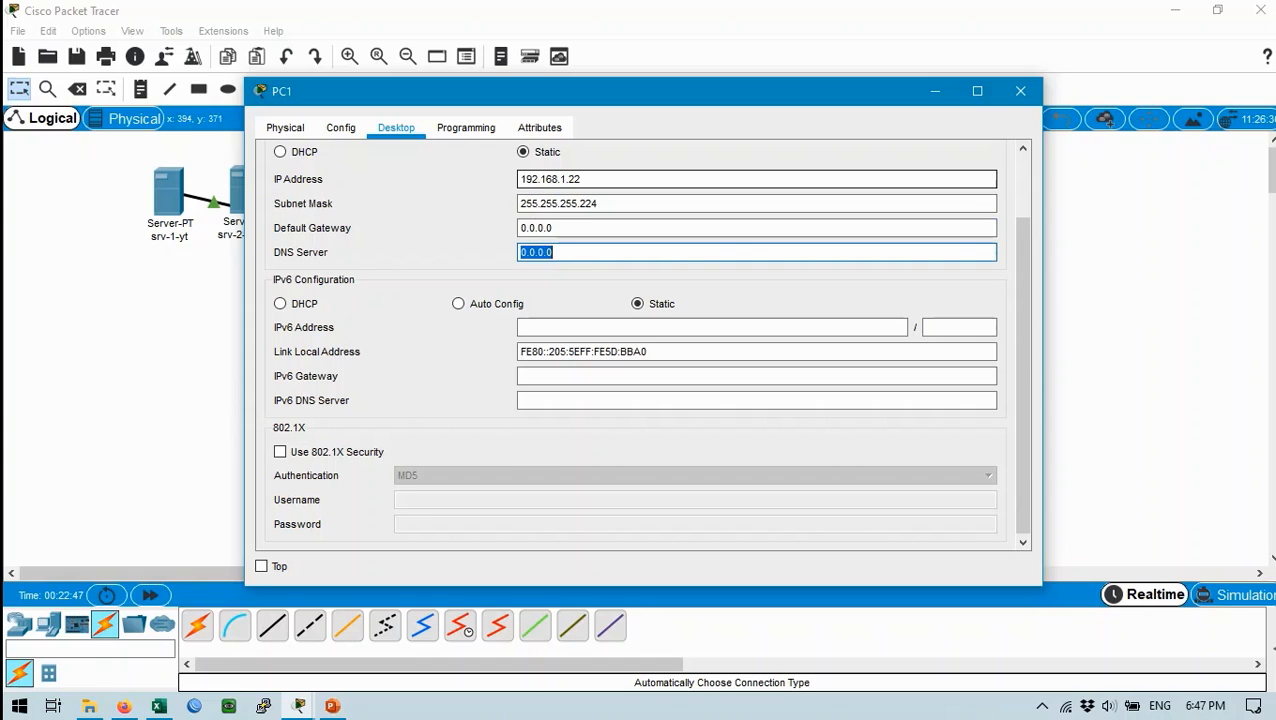
text(192.168.1.7)
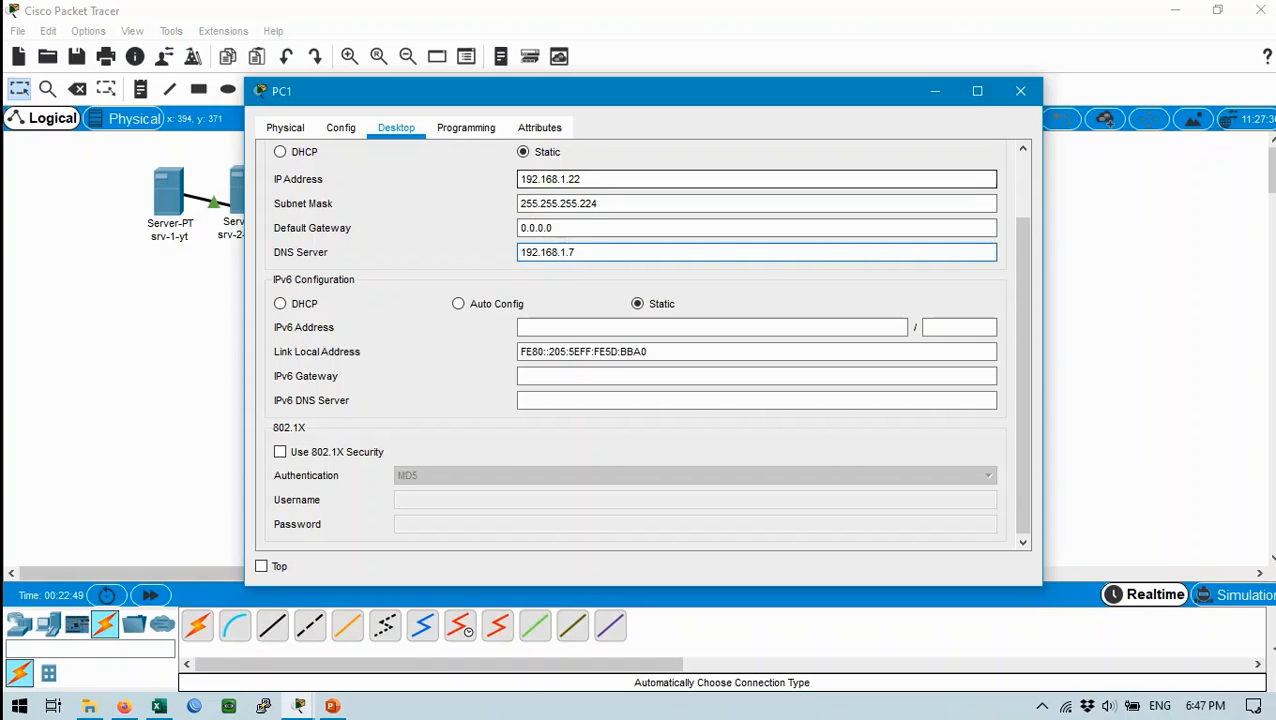
scroll(634, 345, up, 2)
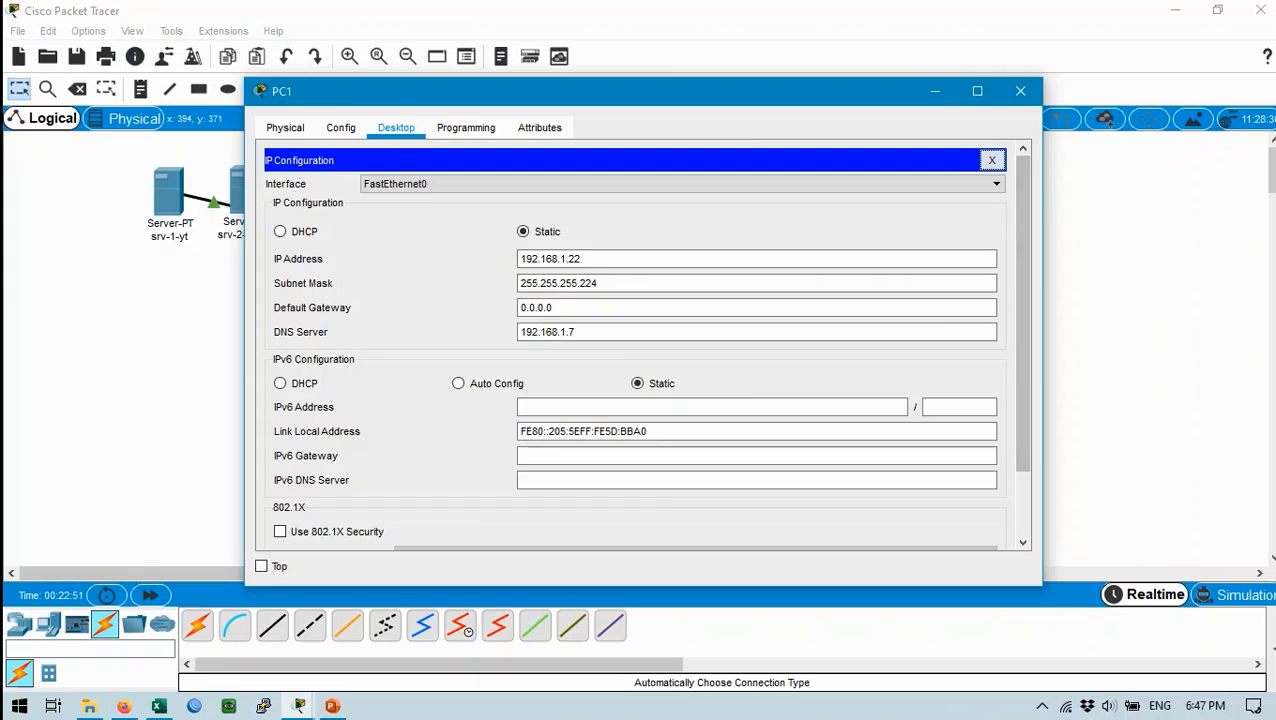
click(991, 159)
click(1020, 91)
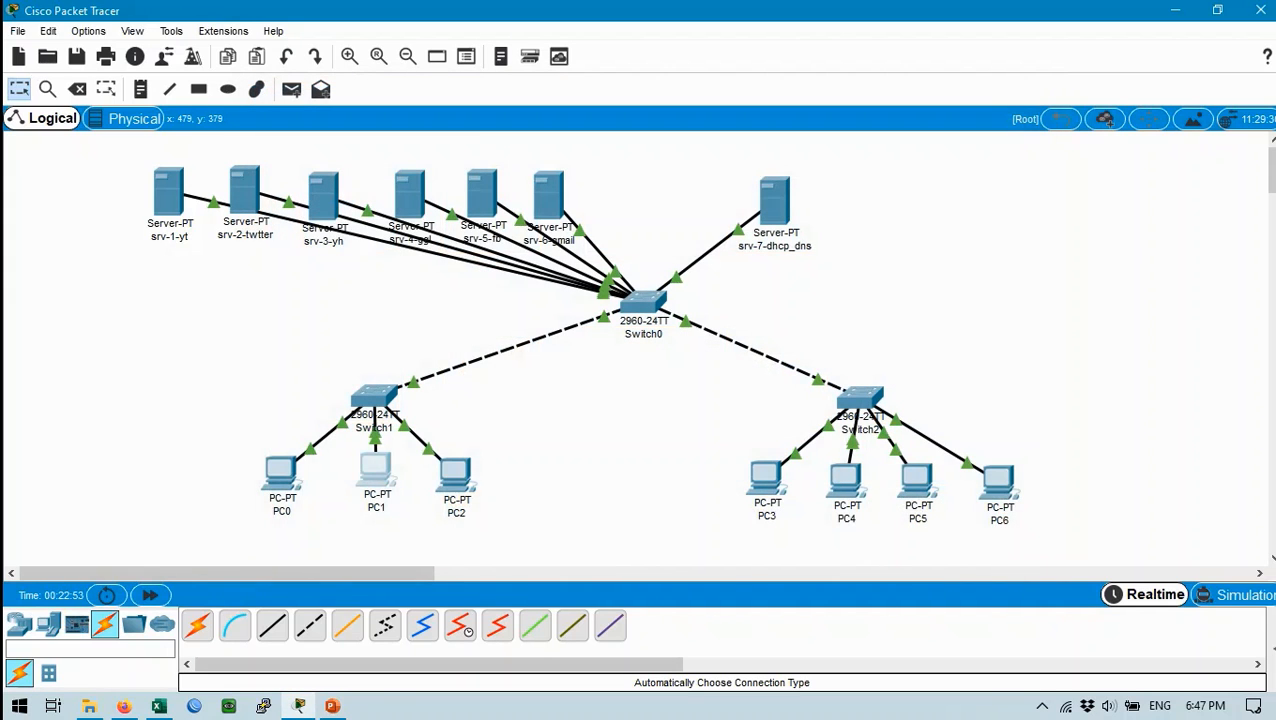
Step: Open PC2's IP configuration and set its DNS server to 192.168.1.7
click(455, 472)
click(466, 128)
click(396, 128)
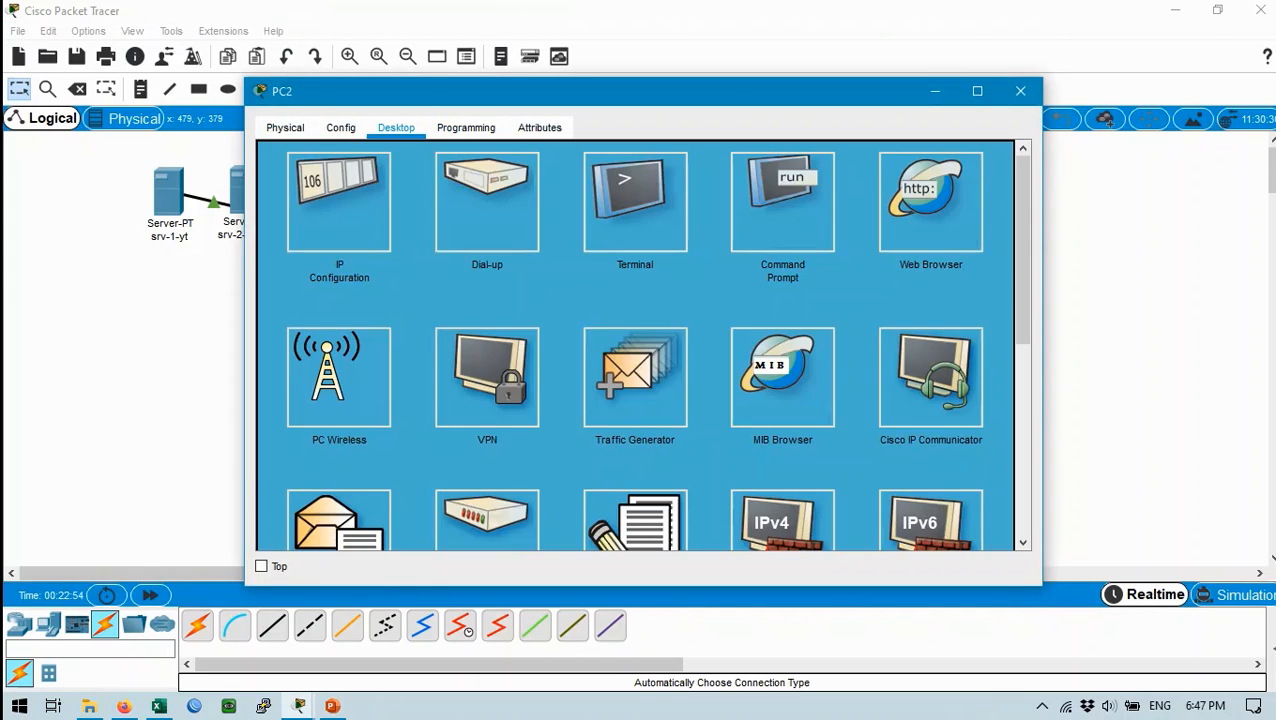
click(339, 202)
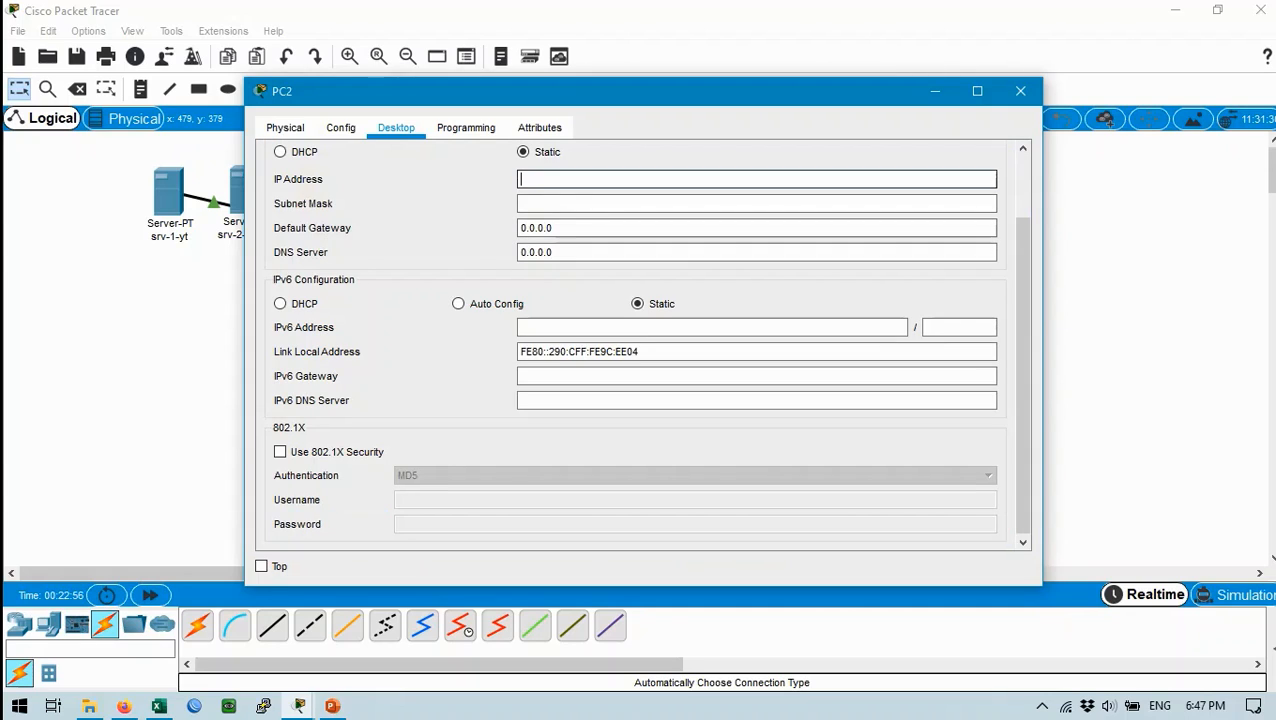
double_click(537, 252)
text(192.168.1.7)
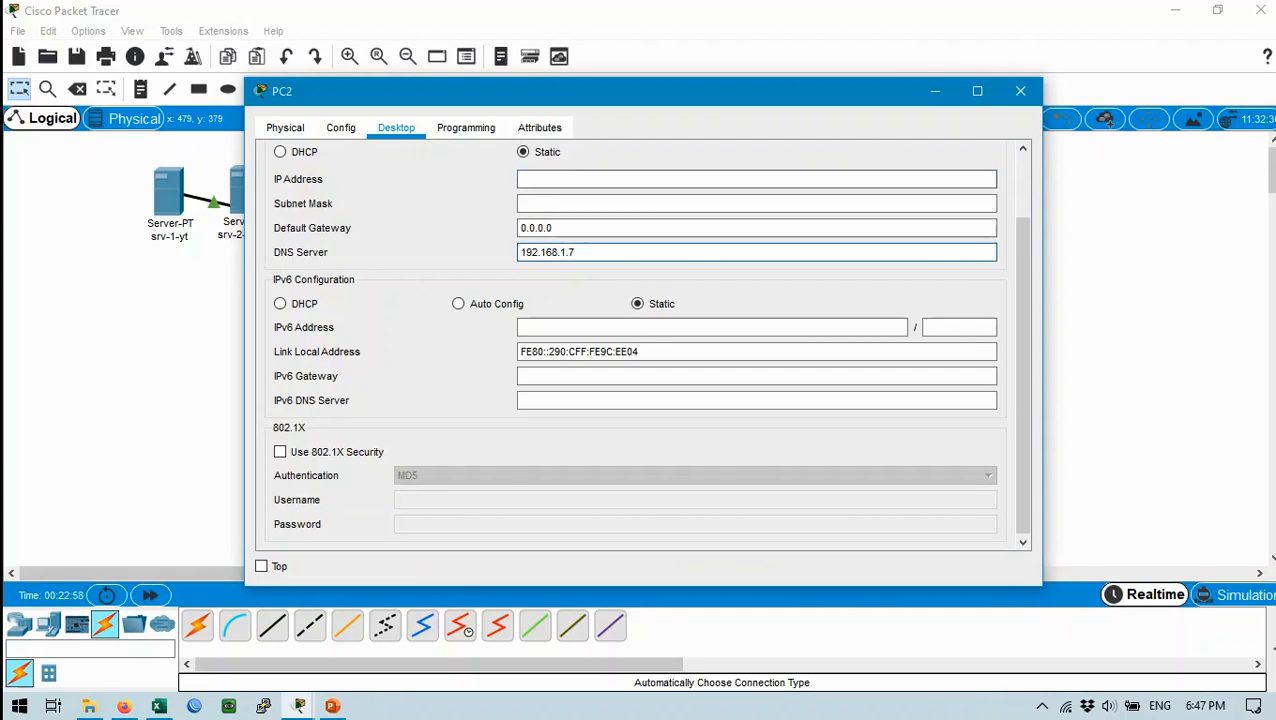
Step: Set PC2's static IPv4 address to 192.168.1.23
click(560, 179)
text(192.168.20)
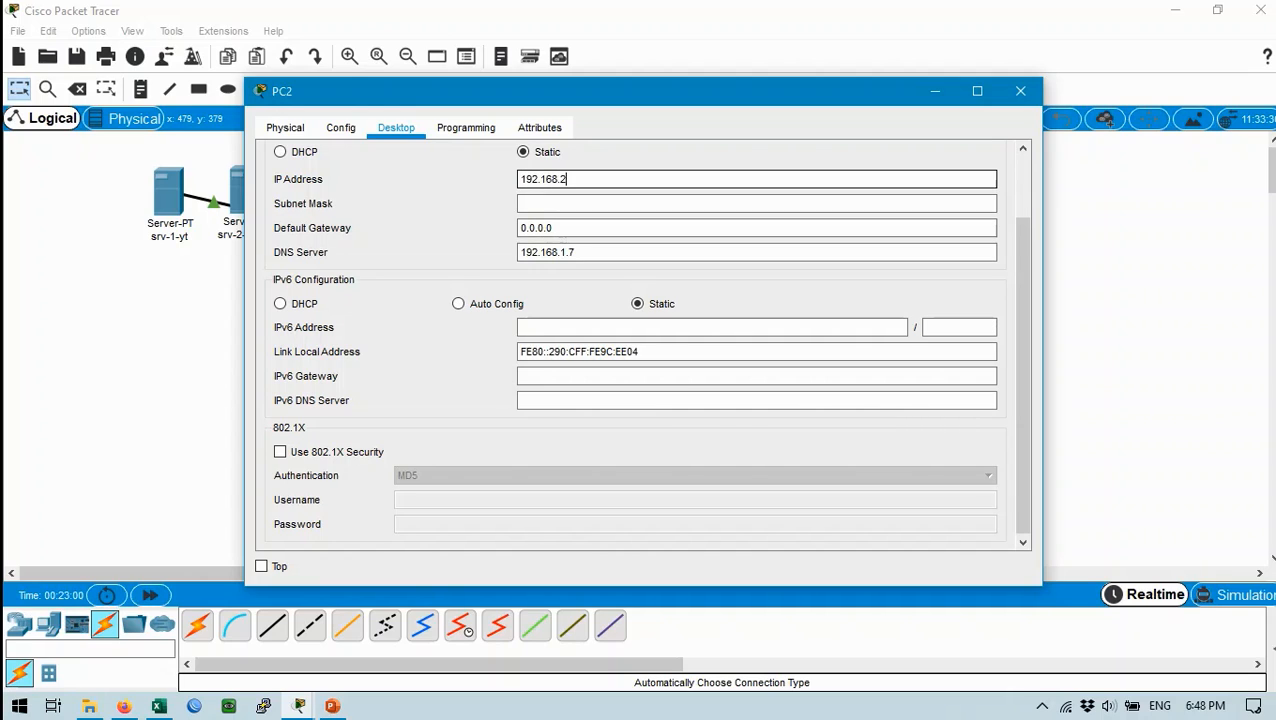
key(BackSpace)
key(BackSpace)
text(1.23)
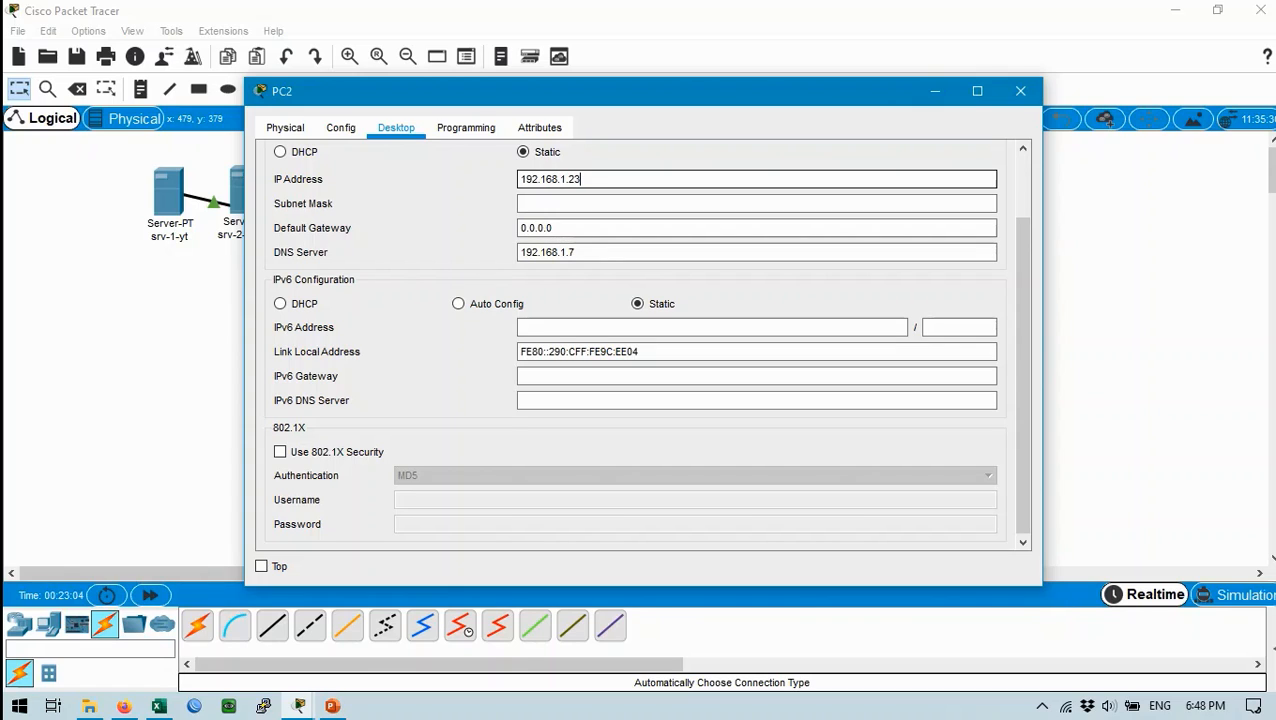
Step: Set PC2's subnet mask to 255.255.255.224 and close its IP configuration
click(546, 204)
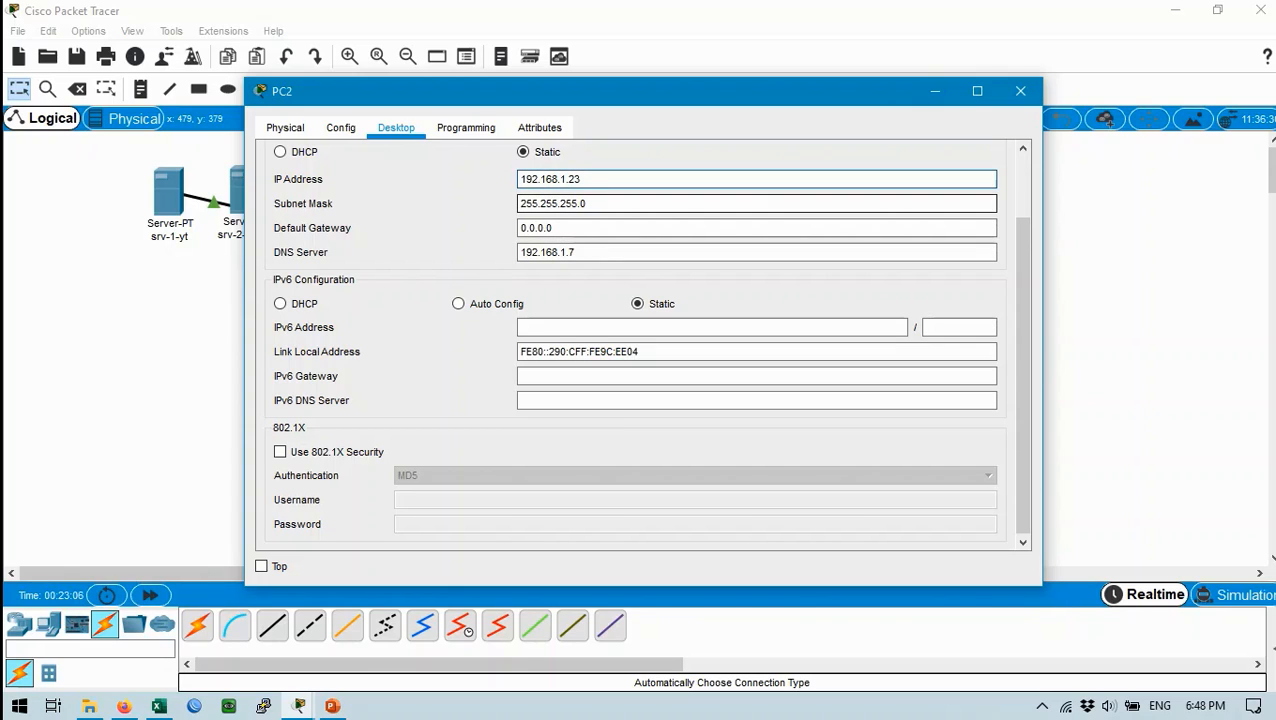
key(BackSpace)
text(224)
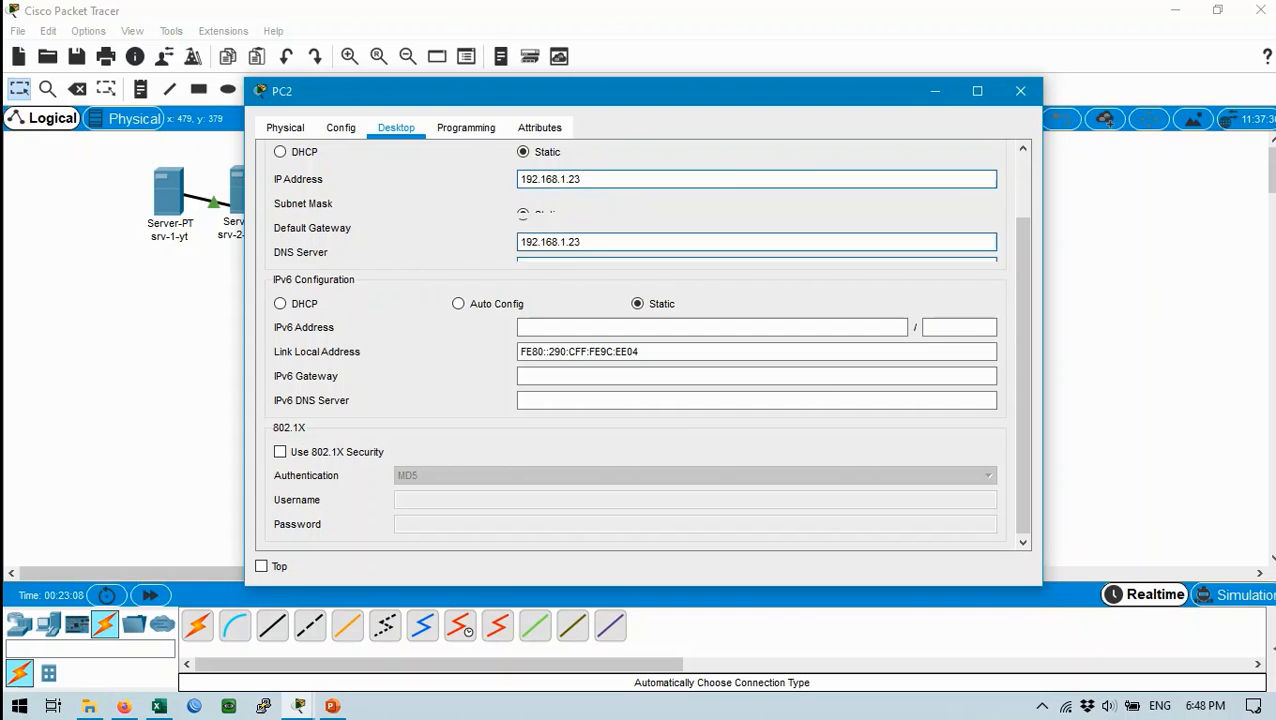
scroll(640, 345, up, 2)
click(992, 161)
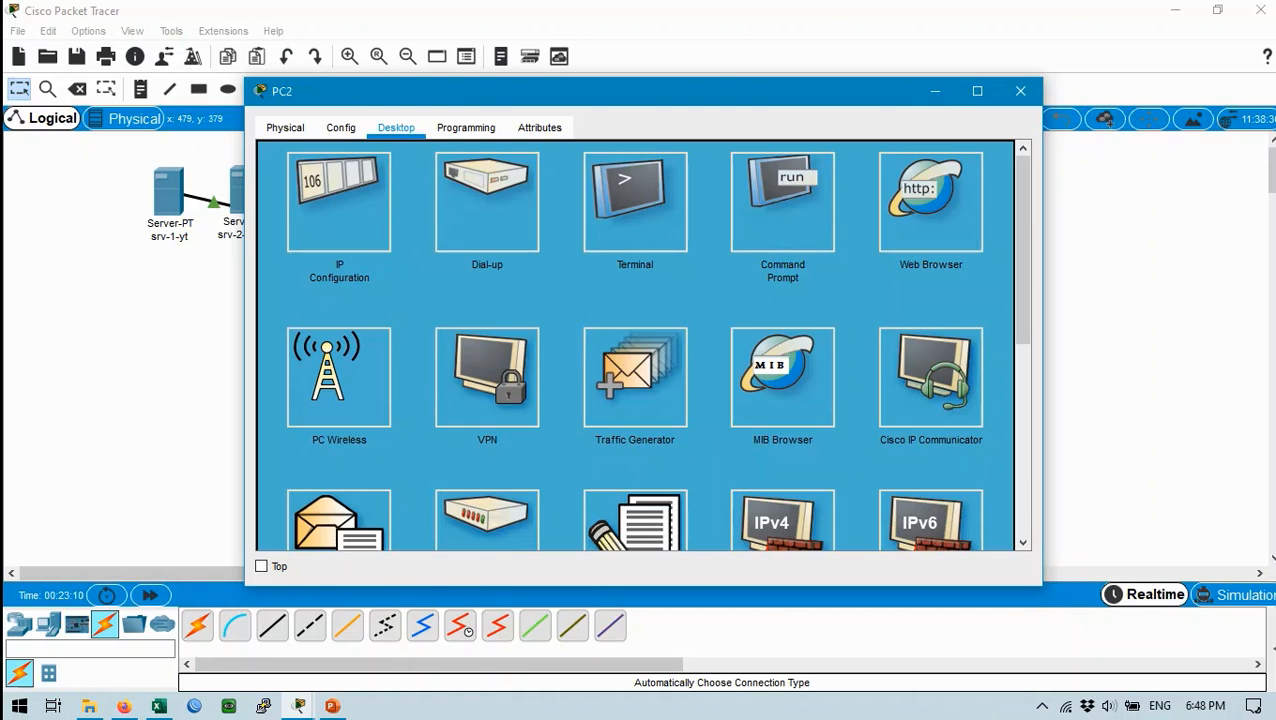
Step: Load yahoo.com in PC2's web browser
click(931, 202)
click(618, 181)
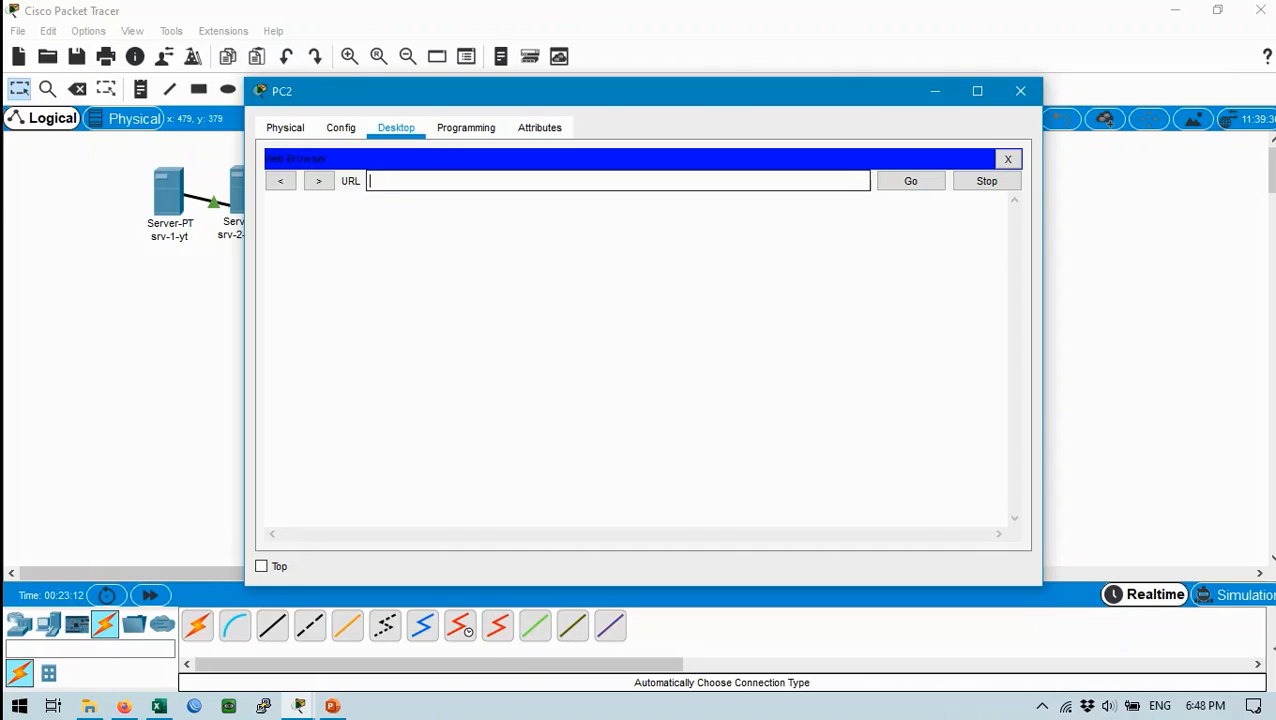
text(YAH)
key(BackSpace)
key(BackSpace)
text(yah)
key(BackSpace)
text(hoo.com)
key(Return)
Step: Load youtube.com in PC2's web browser
key(ctrl+a)
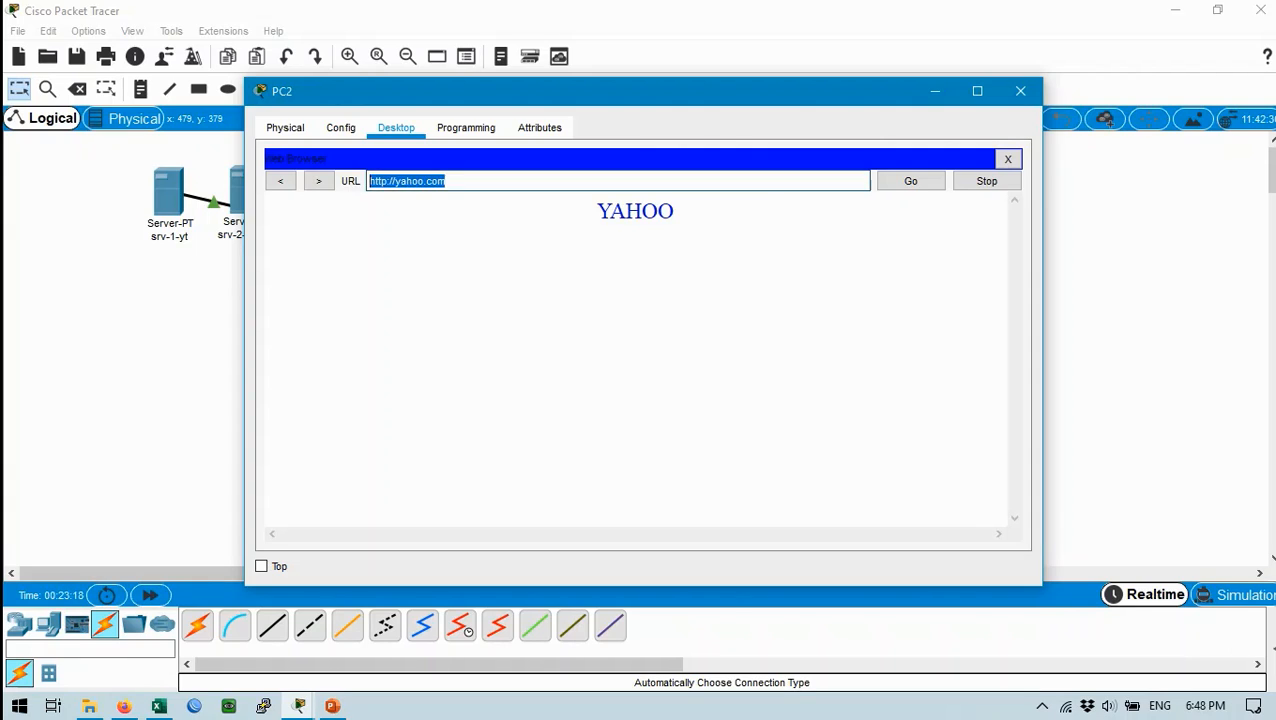
text(you)
key(BackSpace)
key(BackSpace)
text(outube.com)
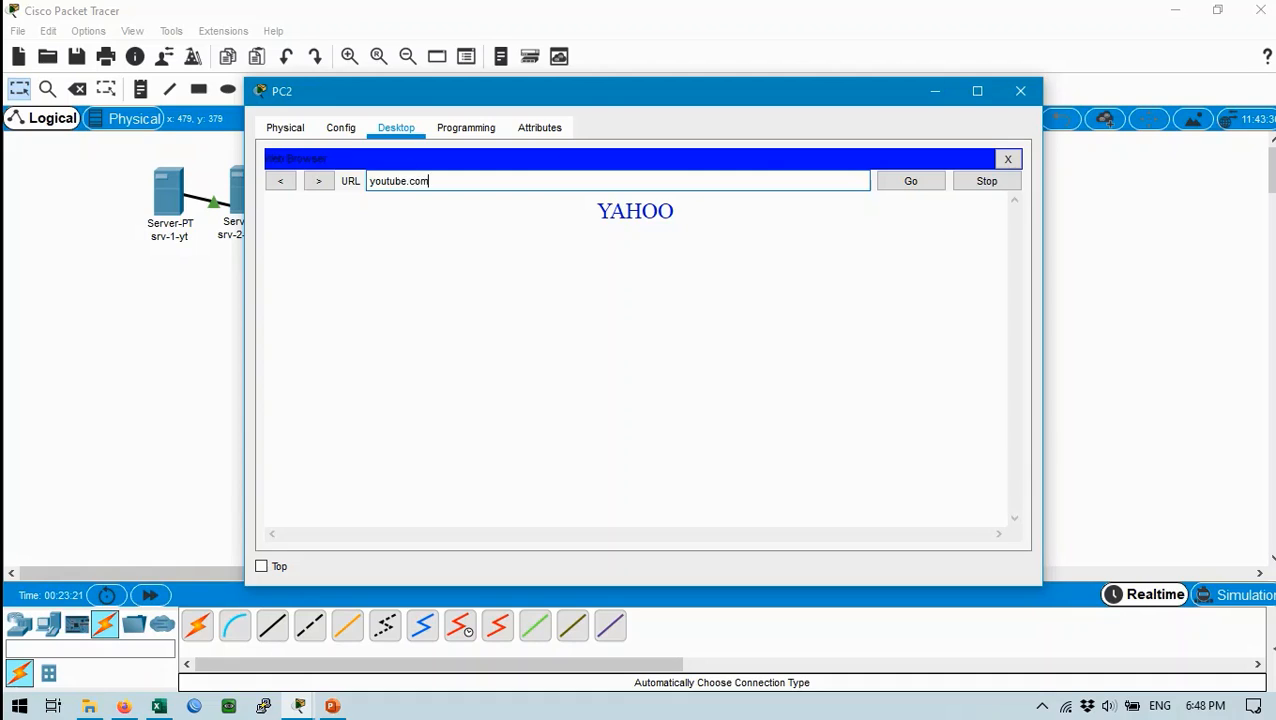
key(Return)
Step: Load facebook.com in PC2's web browser
key(ctrl+a)
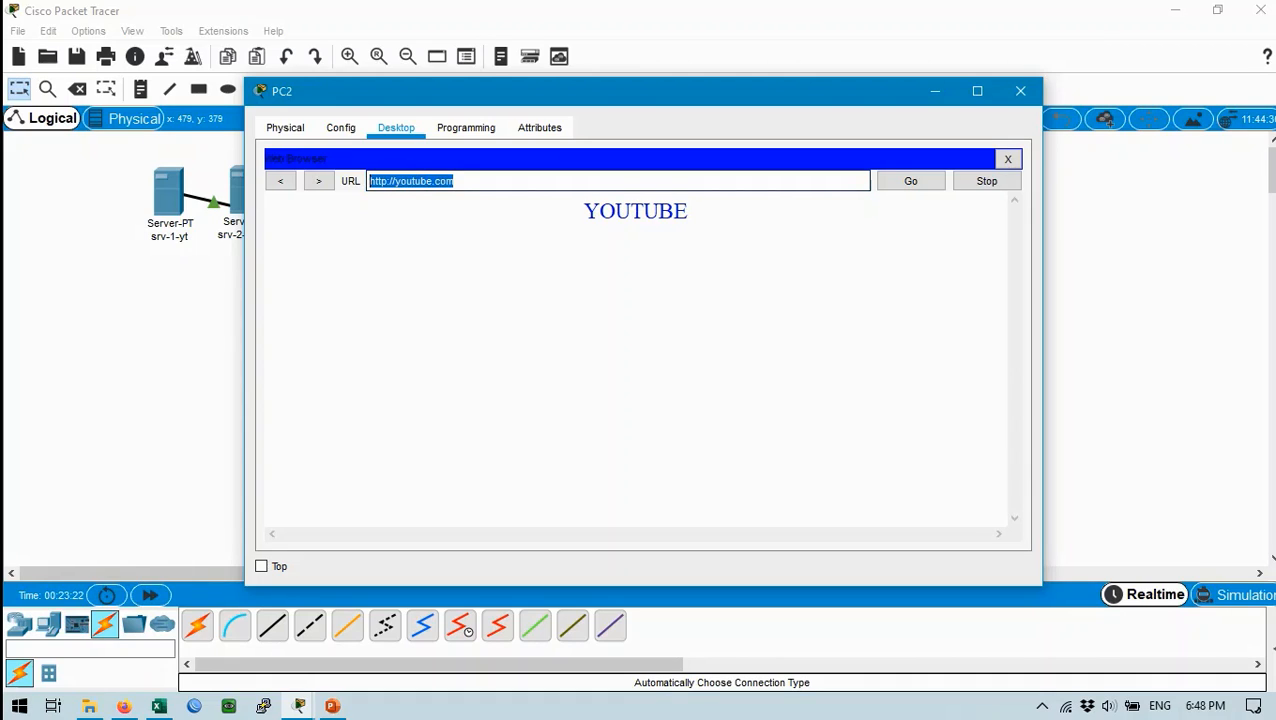
text(facebook.com)
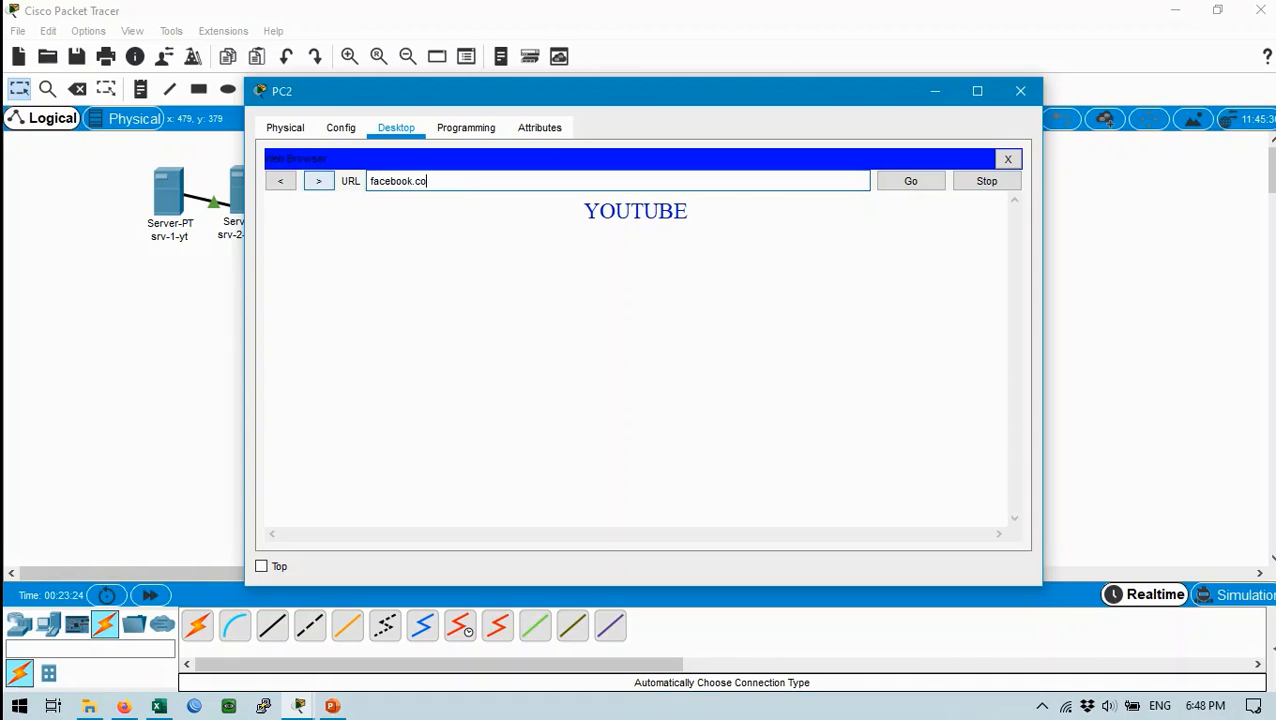
key(Return)
Step: Load twitter.com in PC2's web browser and select the loaded address
drag(472, 181, 390, 181)
key(ctrl+a)
text(t)
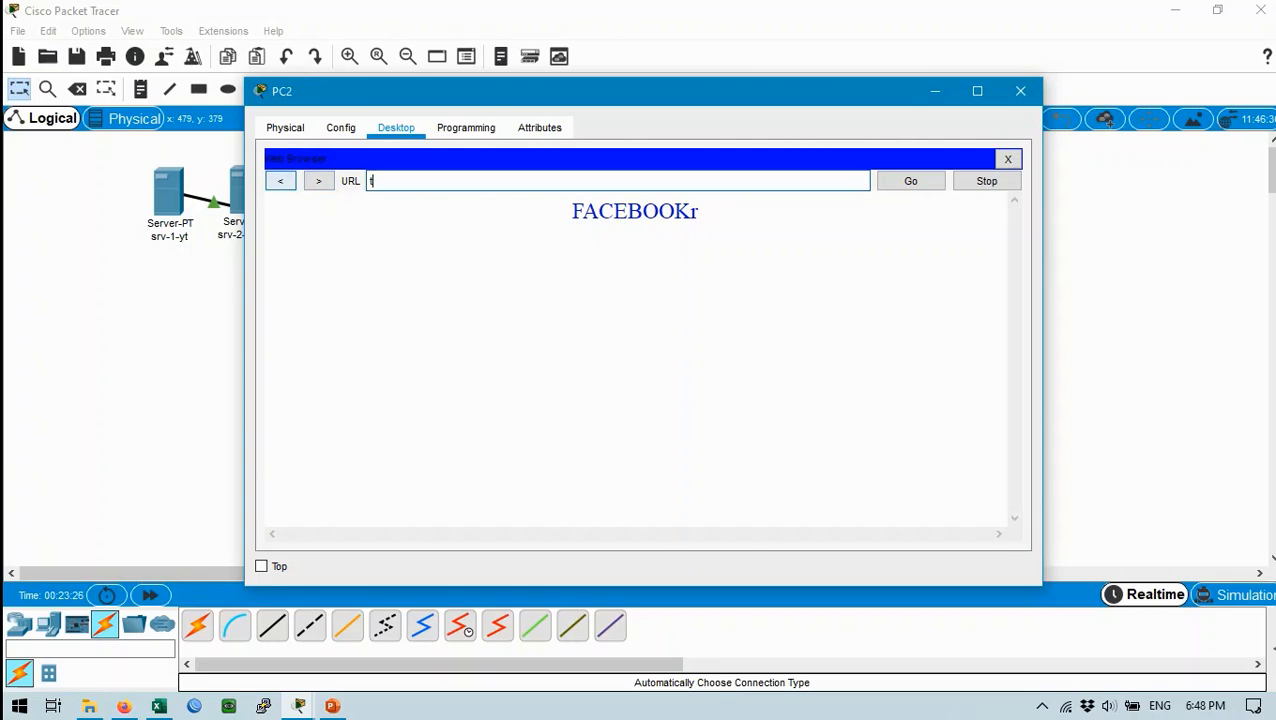
text(witter.com)
key(Return)
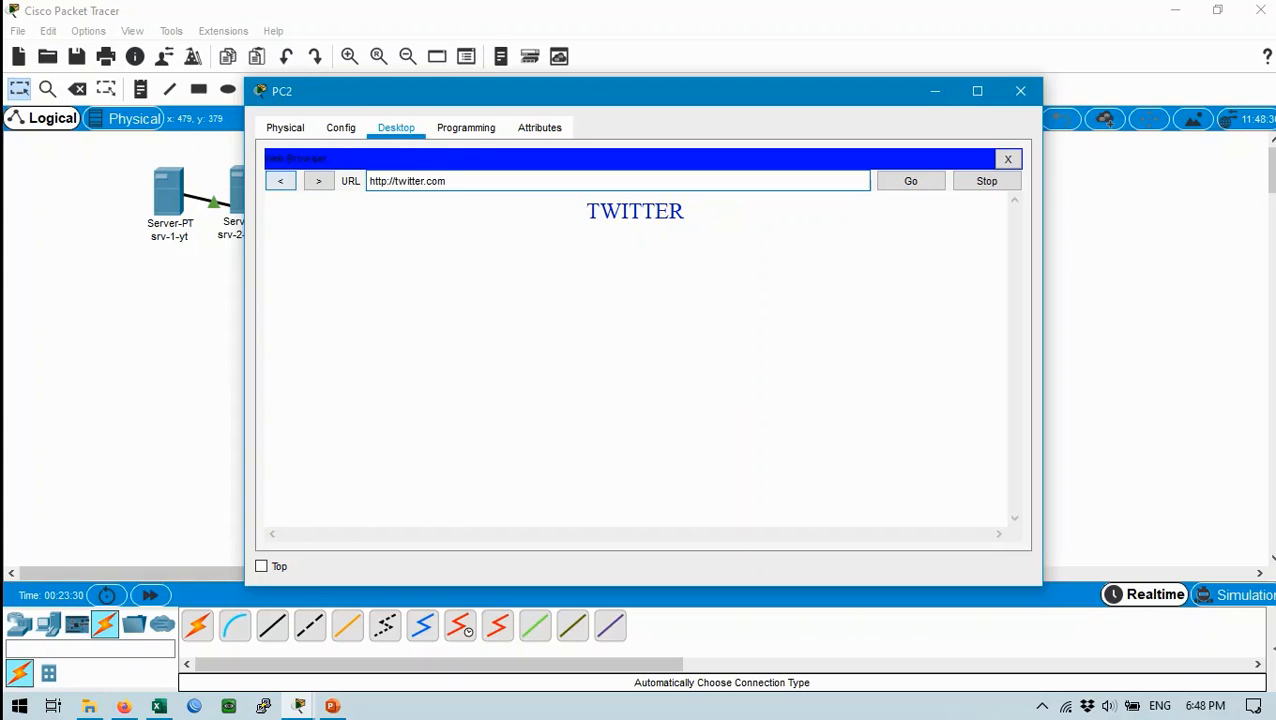
drag(472, 181, 368, 181)
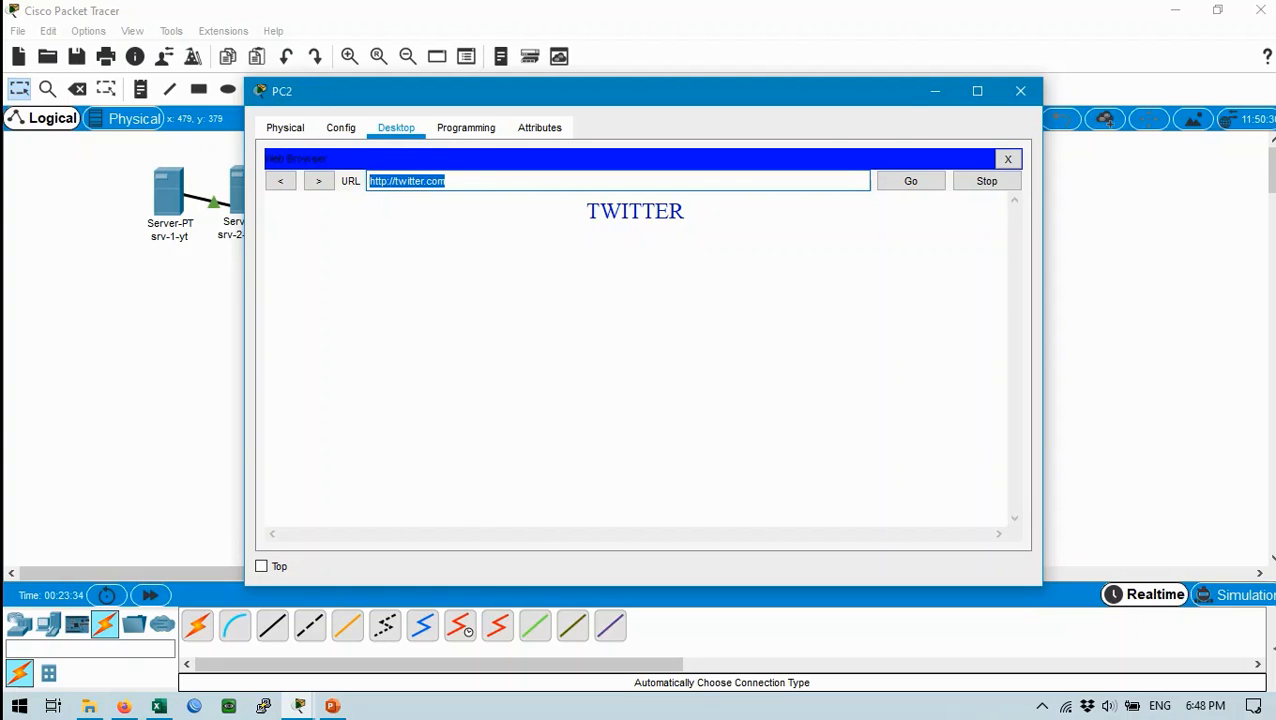
Step: Switch to the PowerPoint slide show to view its title slide, then return to the Cisco Packet Tracer topology window
click(332, 706)
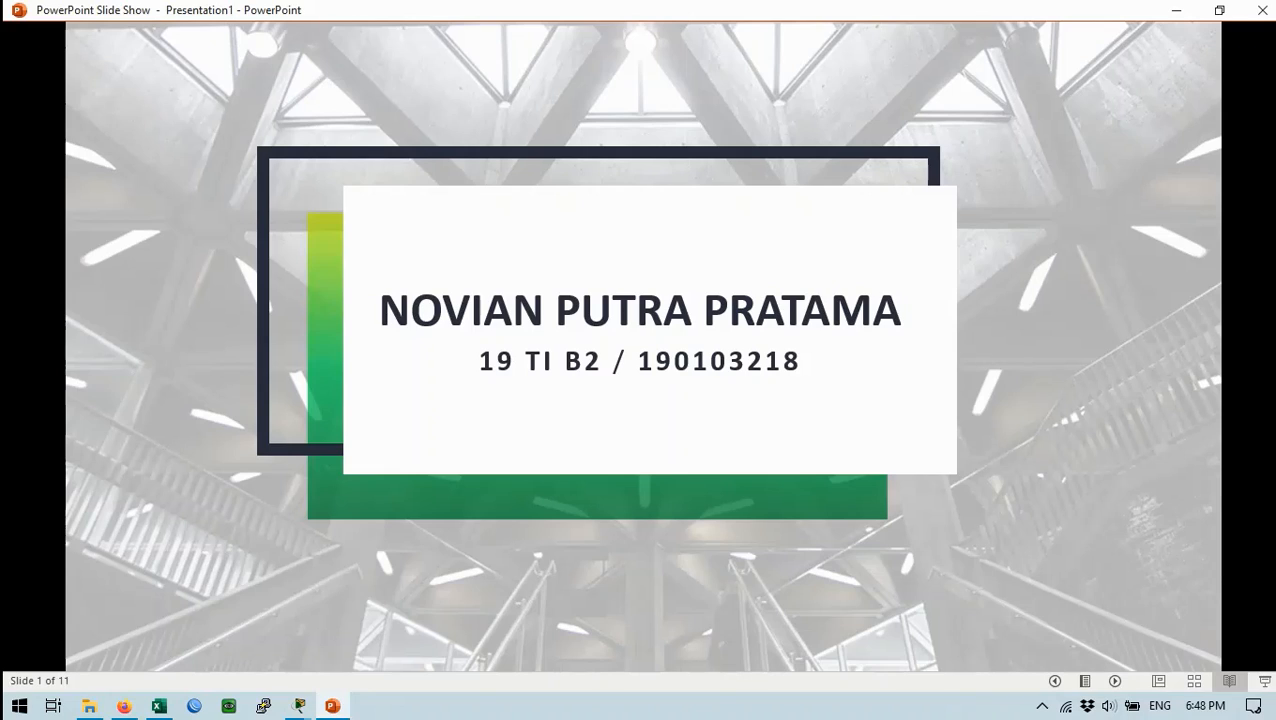
click(298, 706)
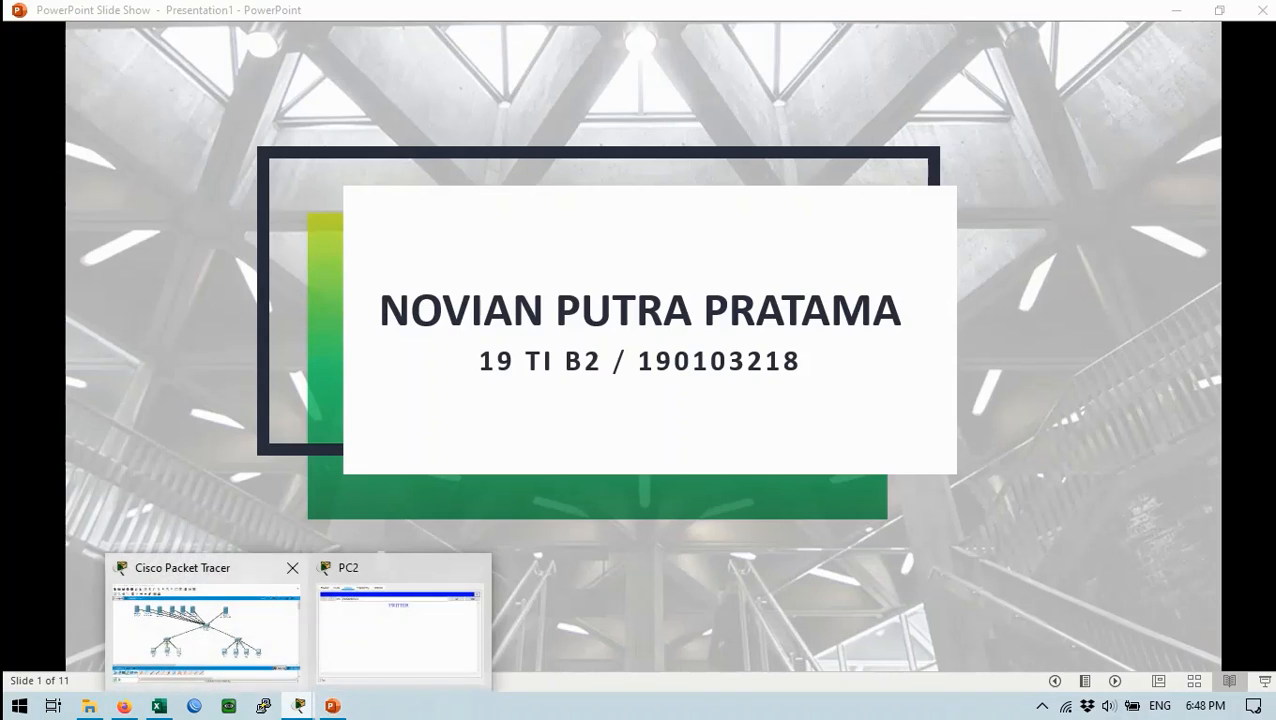
click(205, 625)
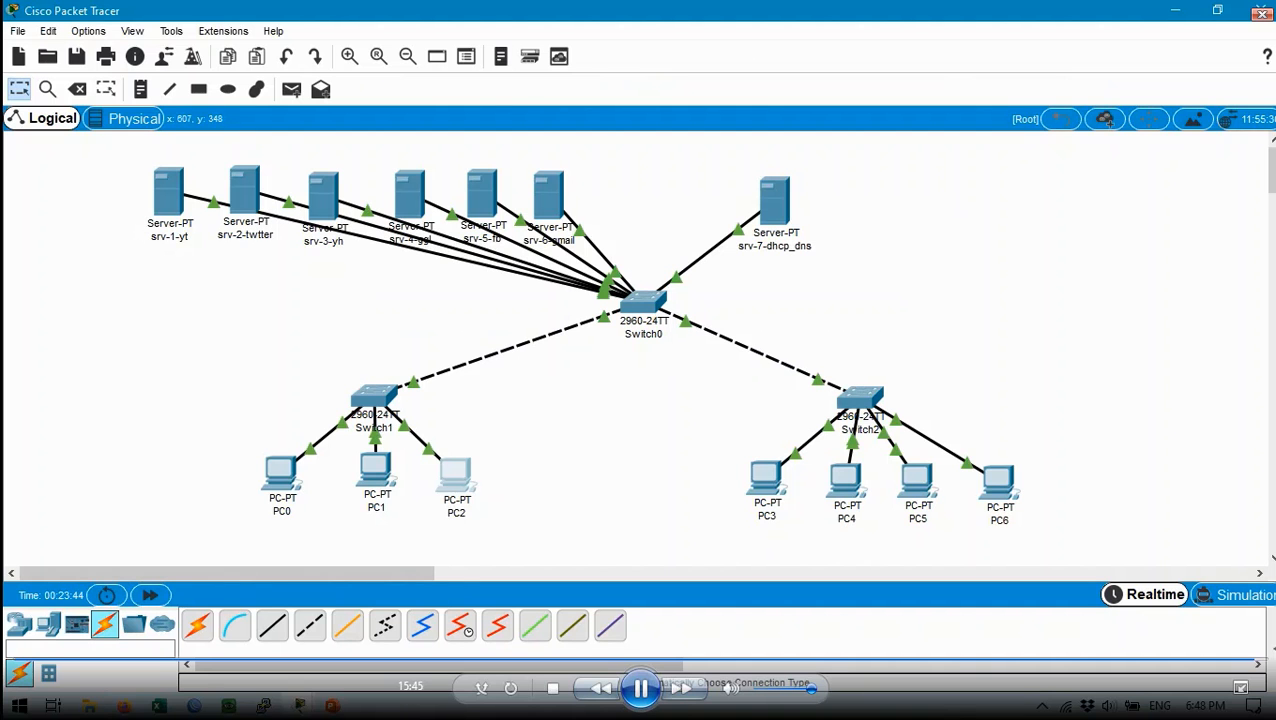